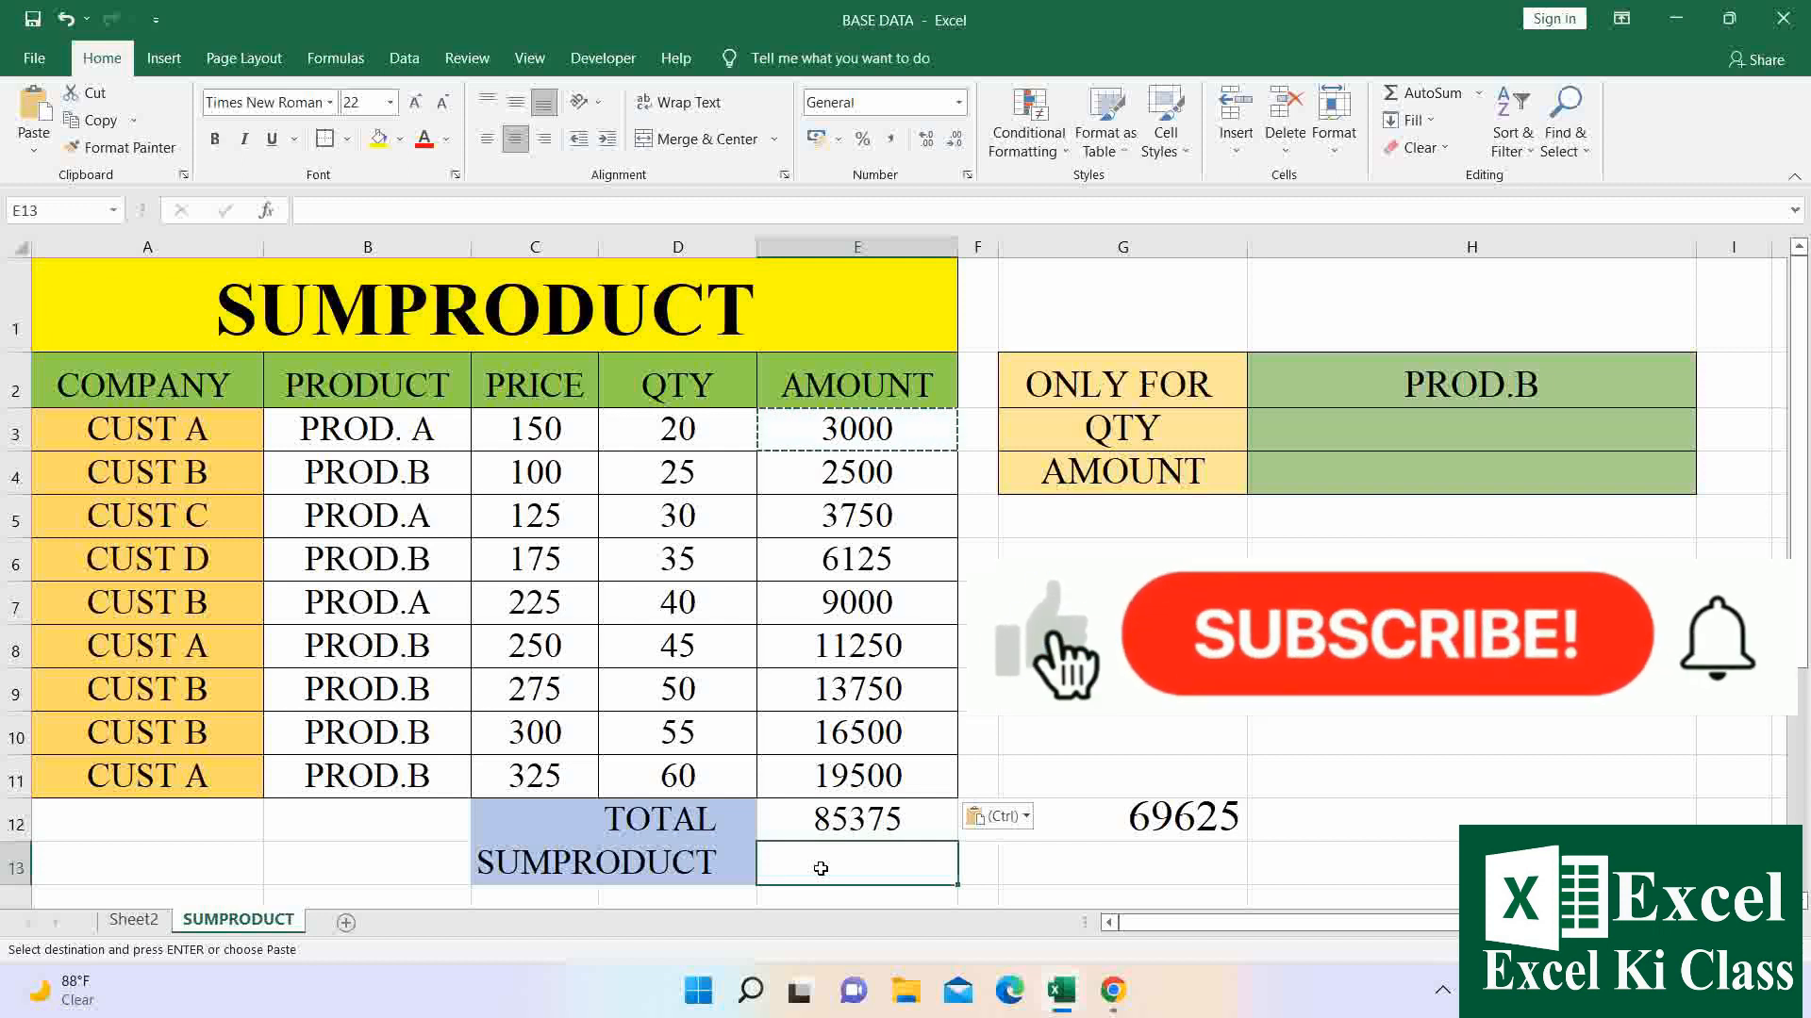
Enter =SUMPRODUCT(C3:C11,D3:D11) in E13 to total the price times quantity.
{"action": "type", "text": "="}
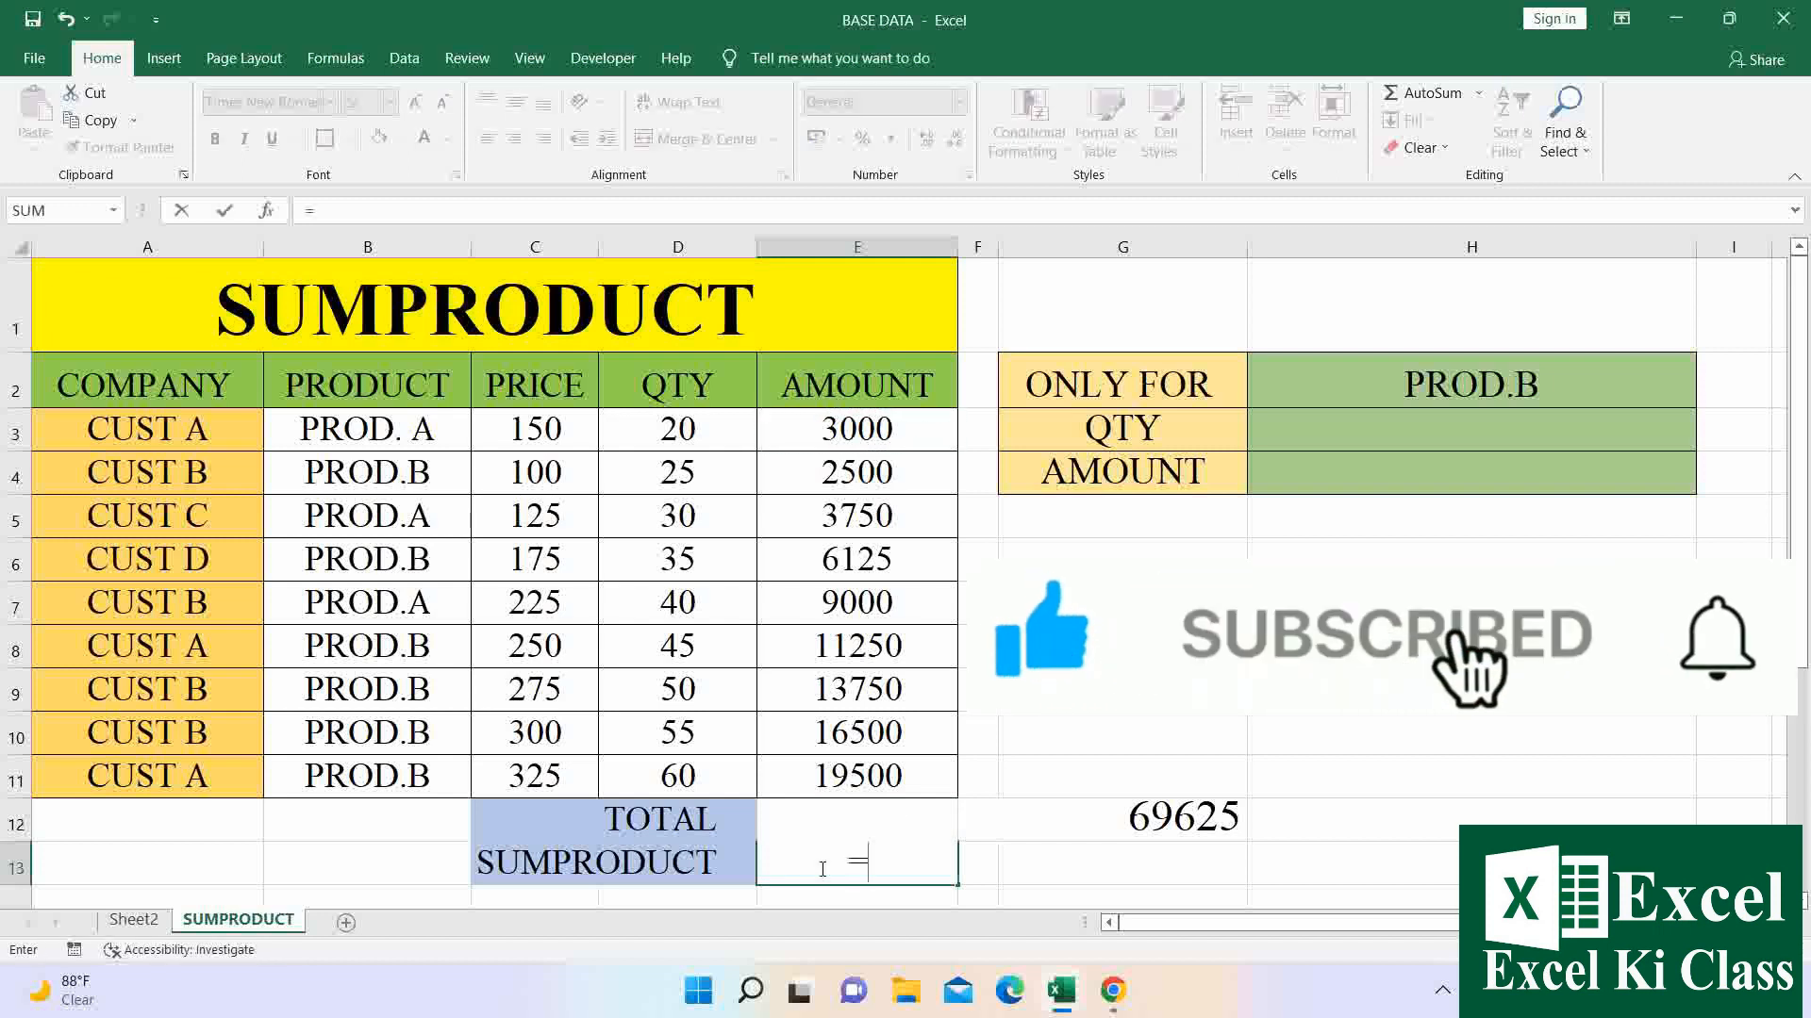
{"action": "type", "text": "SUM"}
{"action": "key", "text": "Down"}
{"action": "key", "text": "Down"}
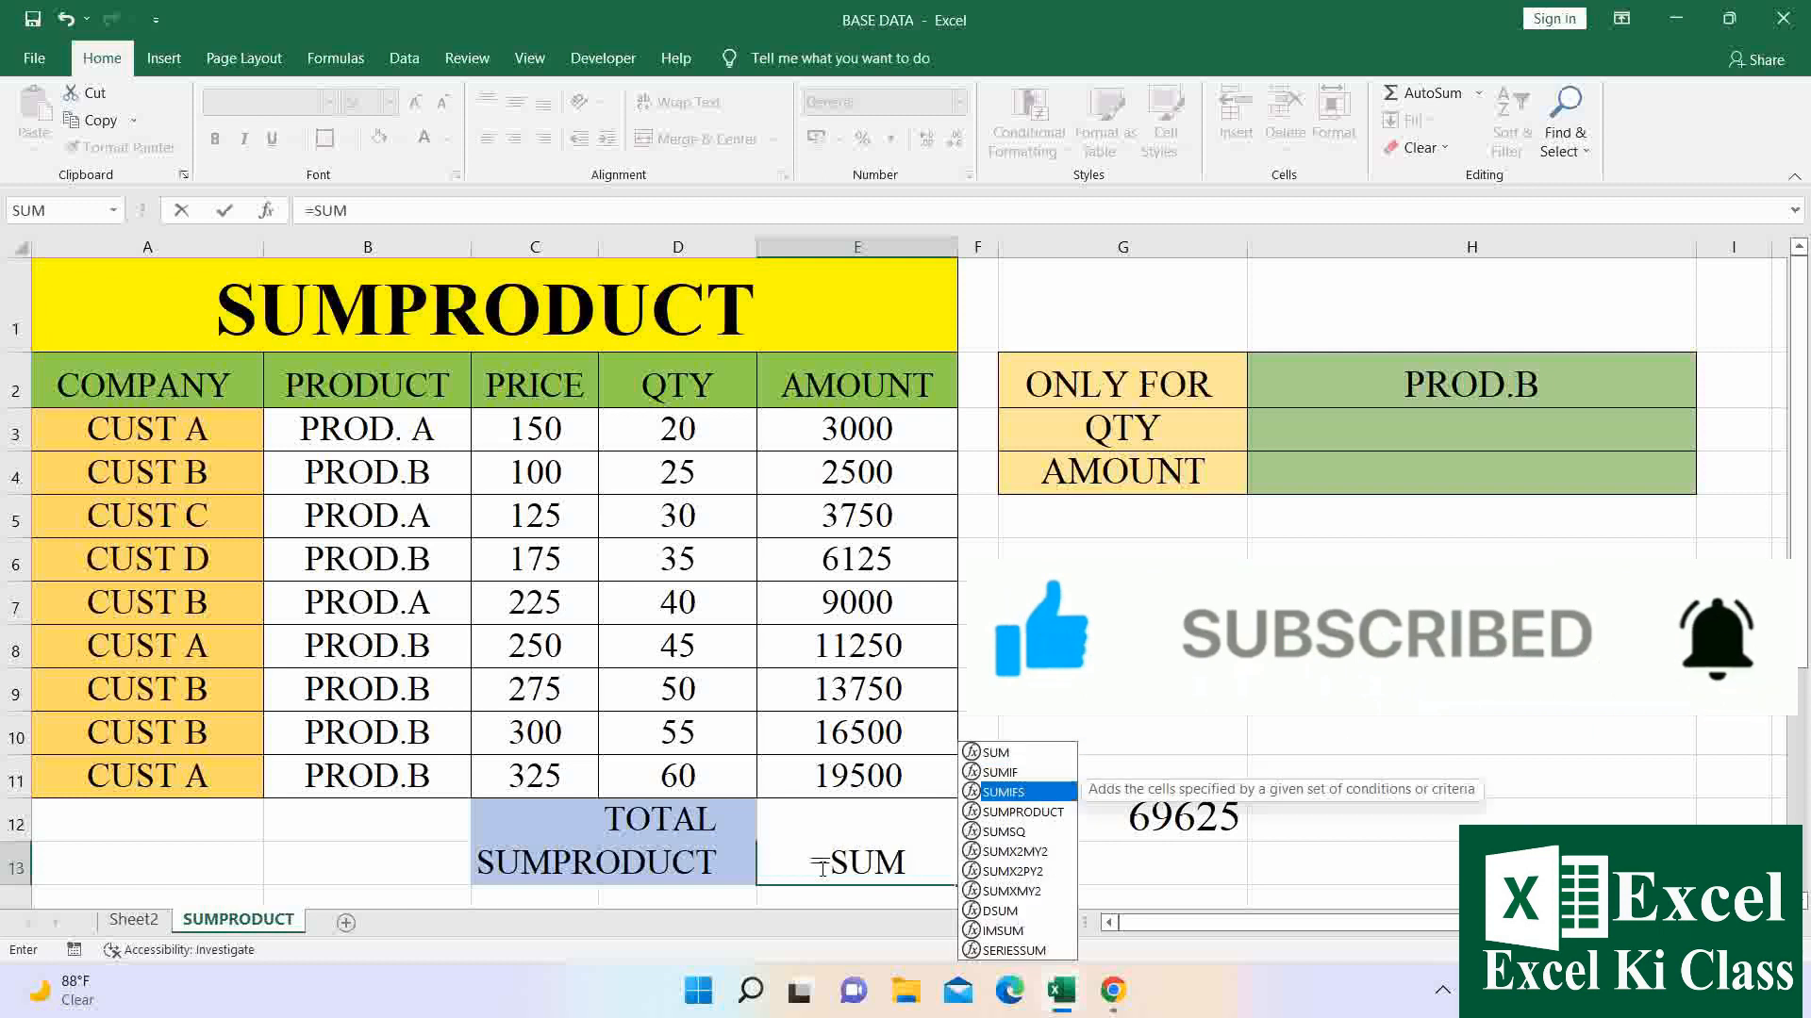
{"action": "key", "text": "Down"}
{"action": "key", "text": "Tab"}
{"action": "left_click_drag", "start_coordinate": [563, 449], "coordinate": [563, 764]}
{"action": "type", "text": ","}
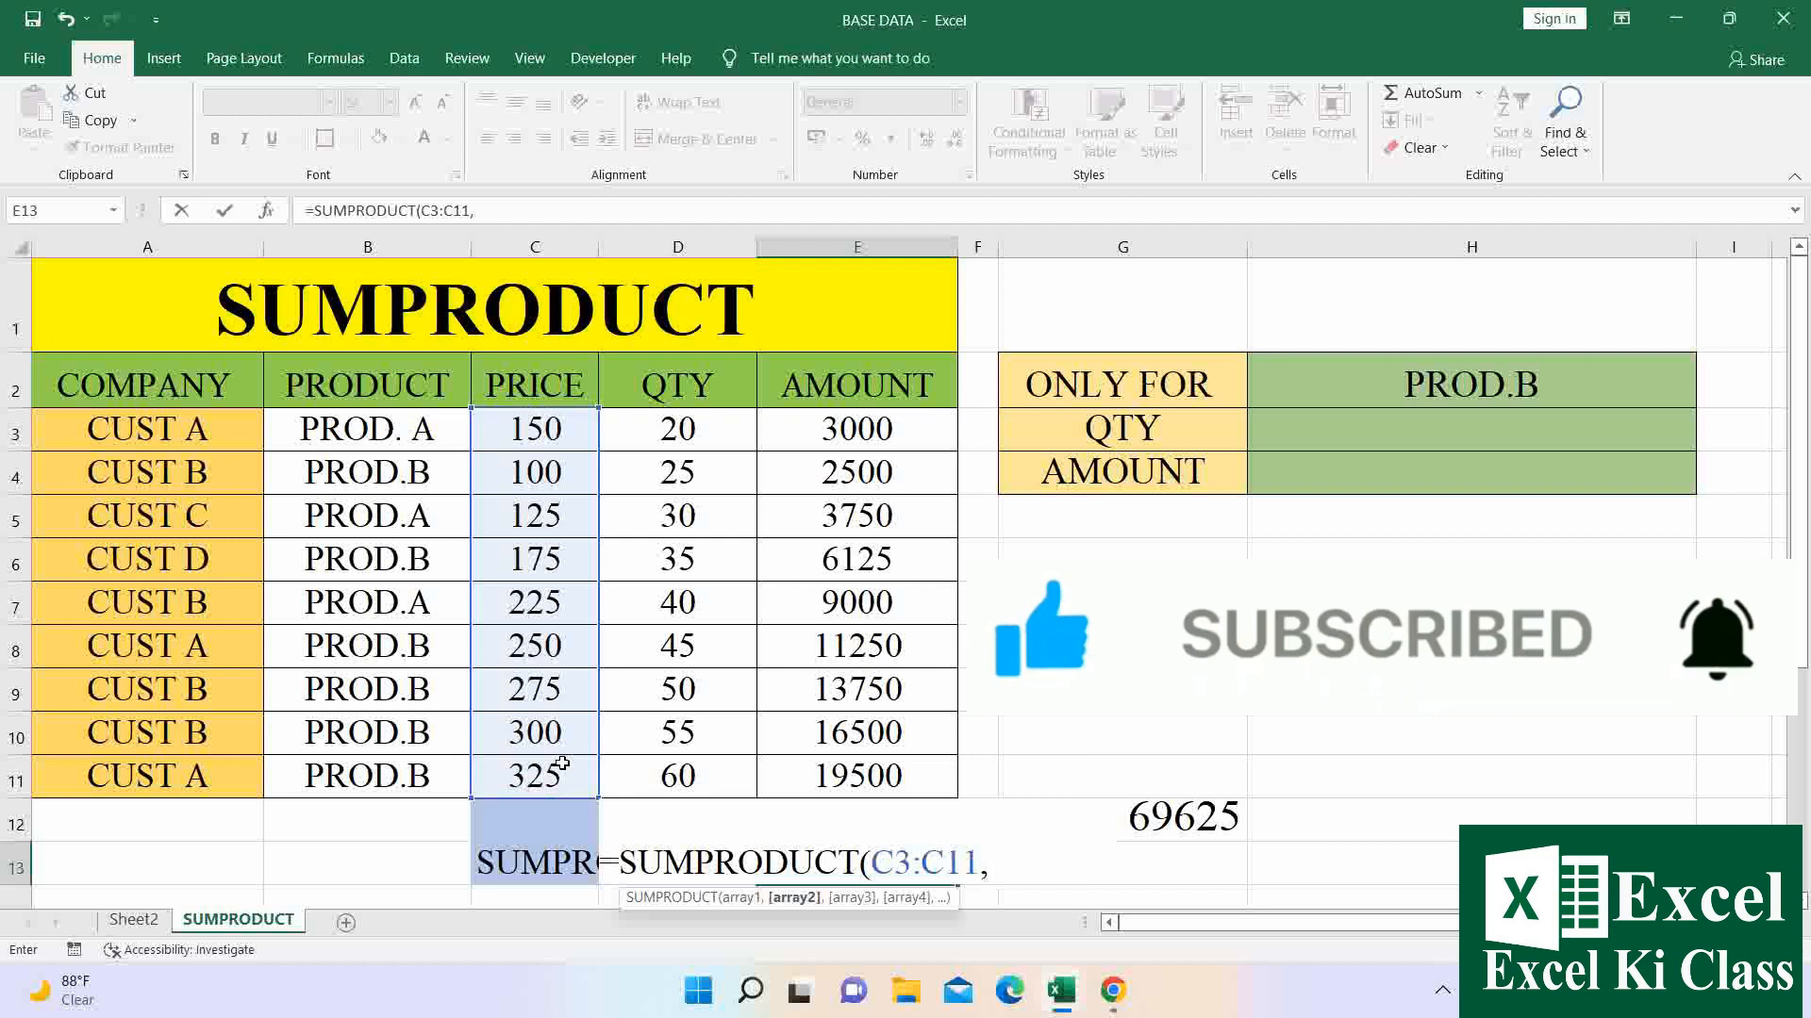
{"action": "left_click_drag", "start_coordinate": [696, 429], "coordinate": [690, 779]}
{"action": "type", "text": ")"}
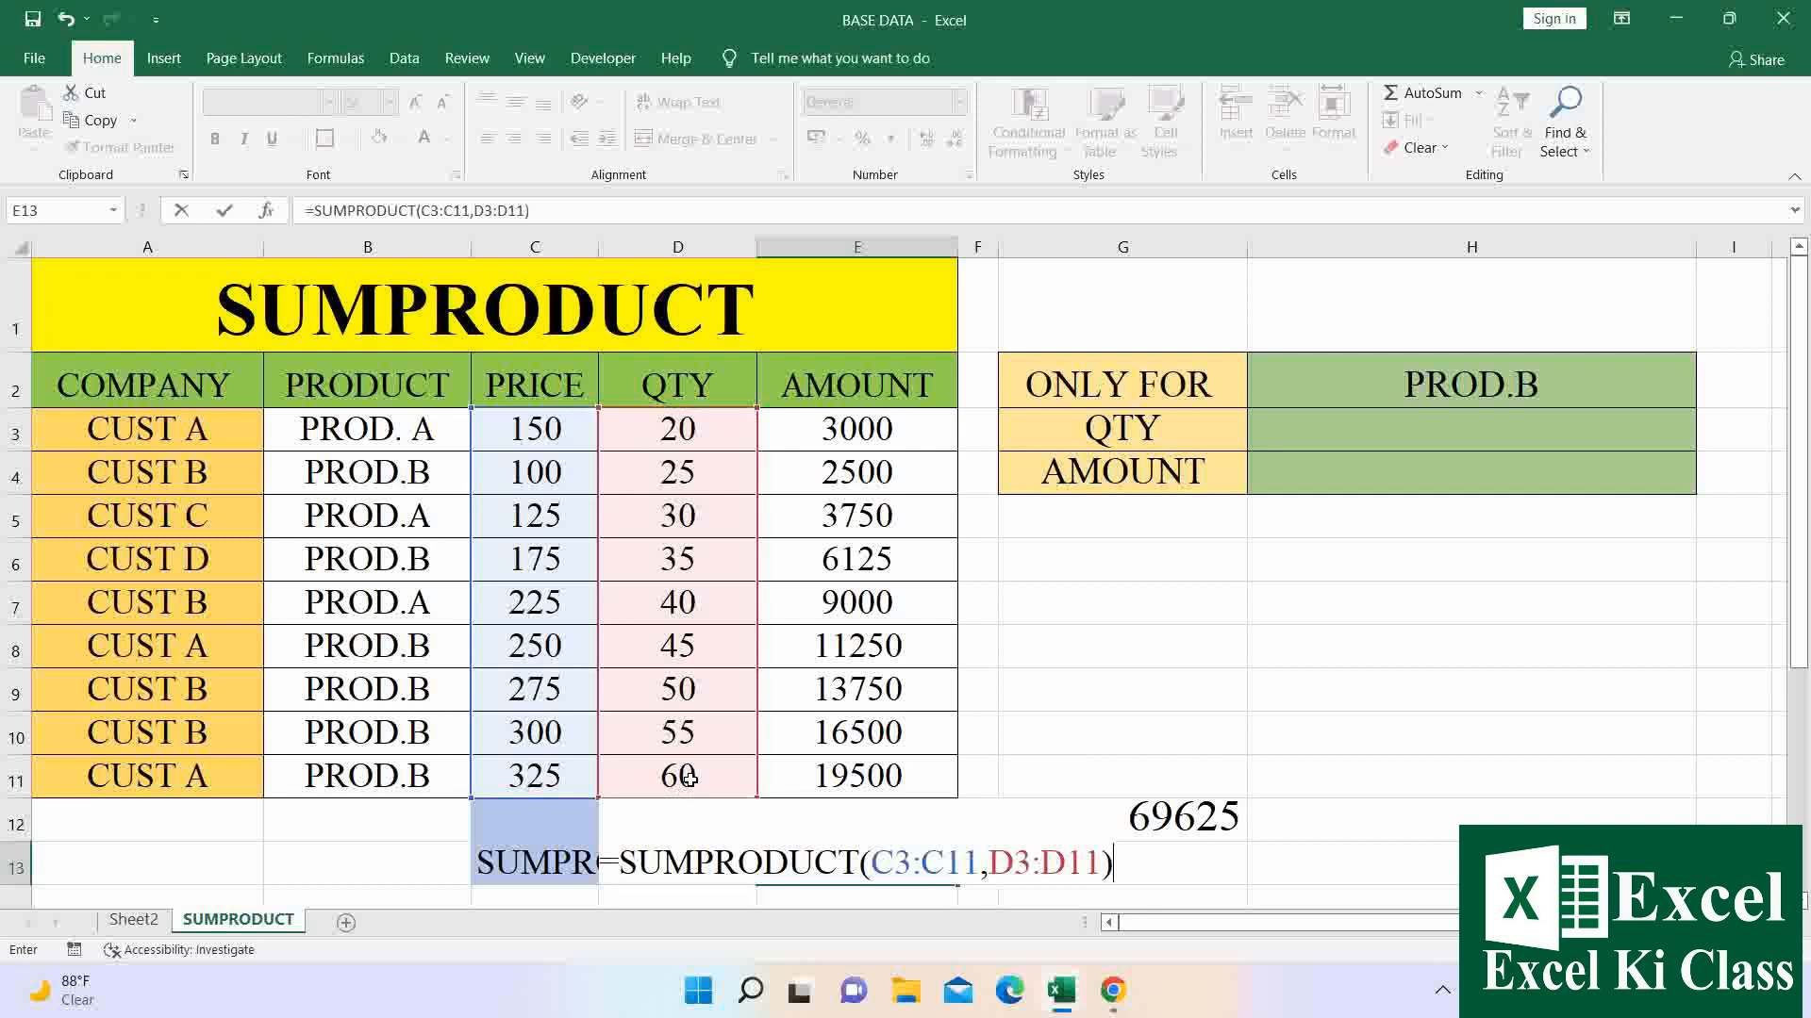
{"action": "key", "text": "Return"}
{"action": "key", "text": "ctrl+Home"}
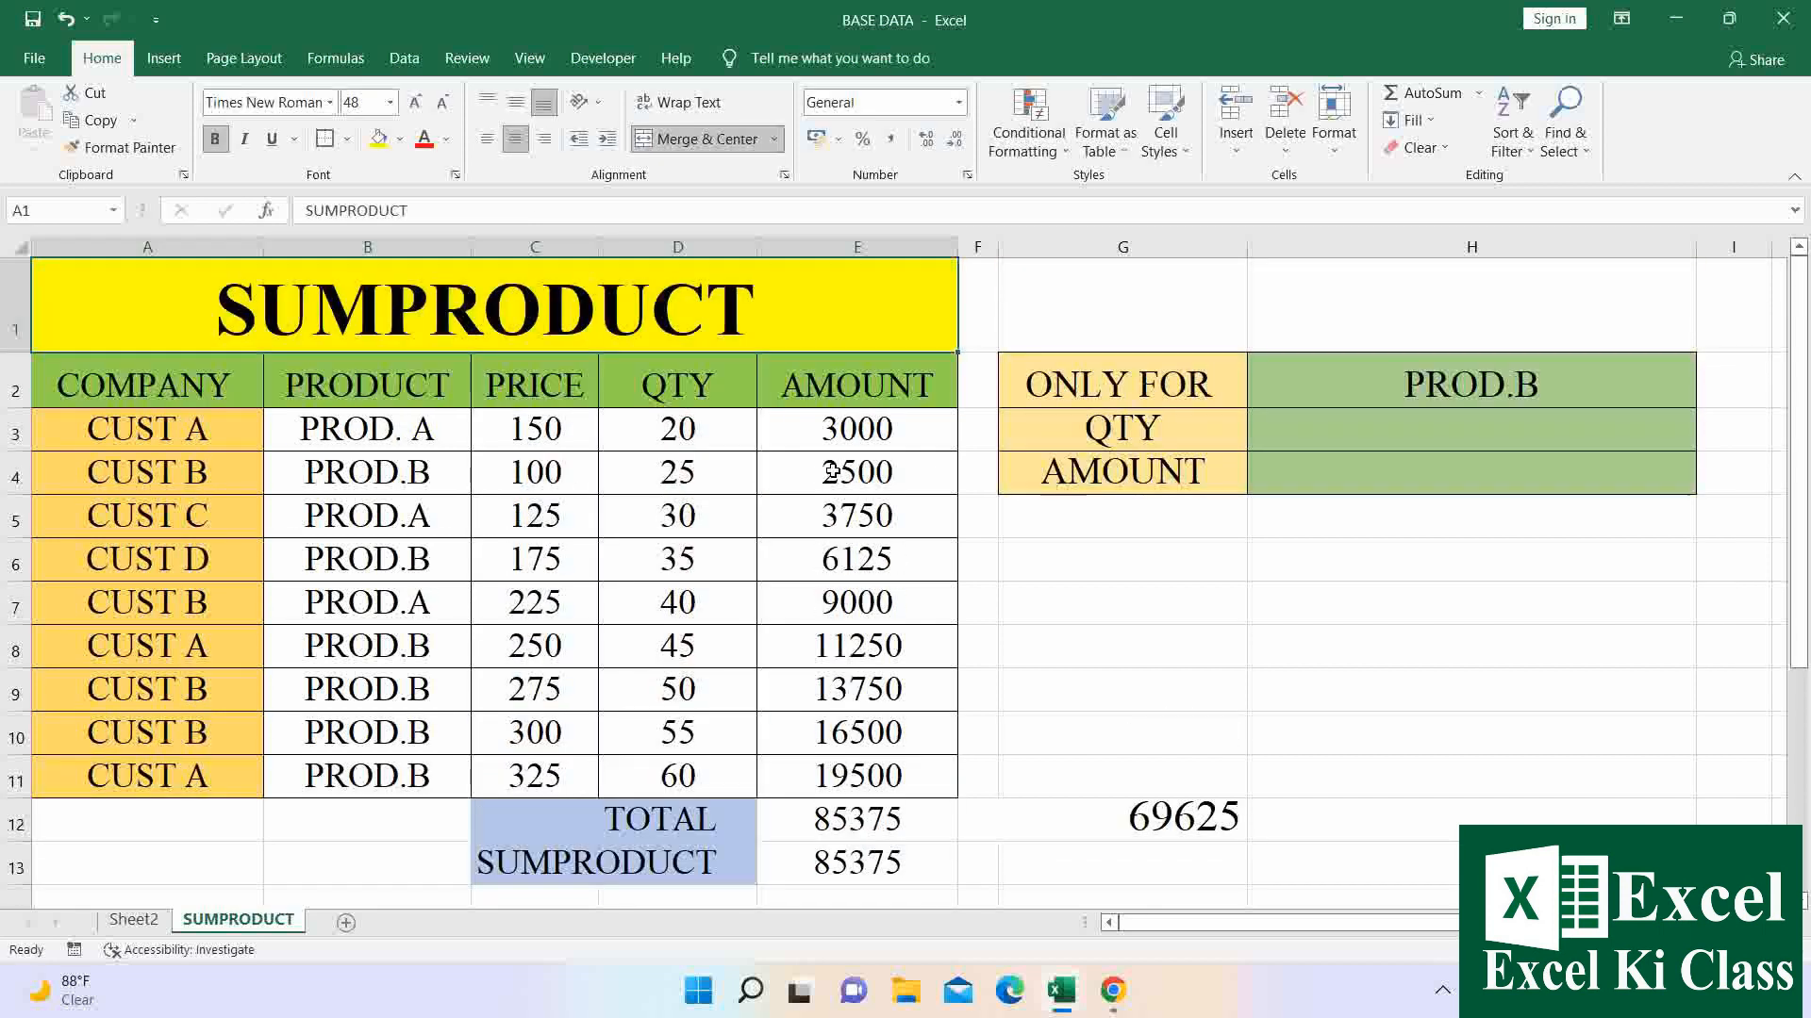
Apply all borders to the TOTAL label and its amount in D12:E12.
{"action": "left_click", "coordinate": [847, 476]}
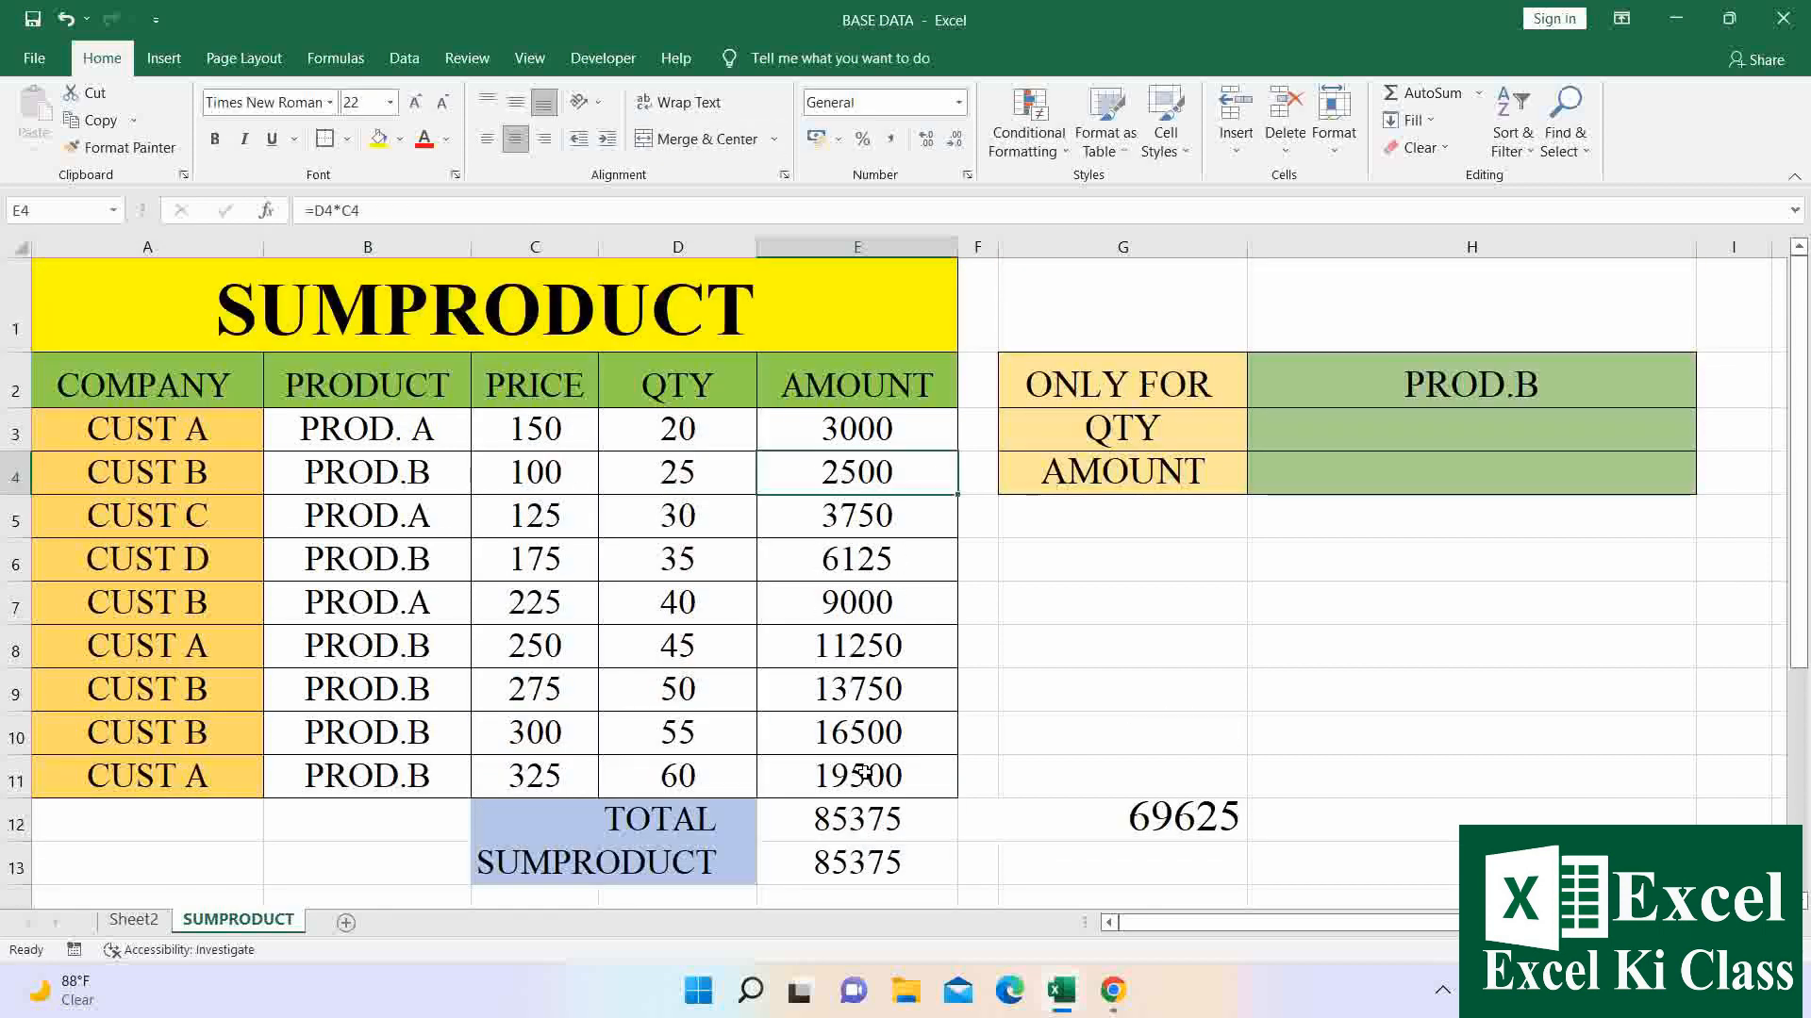
{"action": "left_click", "coordinate": [860, 817]}
{"action": "key", "text": "Left"}
{"action": "key", "text": "shift+Right"}
{"action": "key", "text": "shift+Right"}
{"action": "key", "text": "shift+Right"}
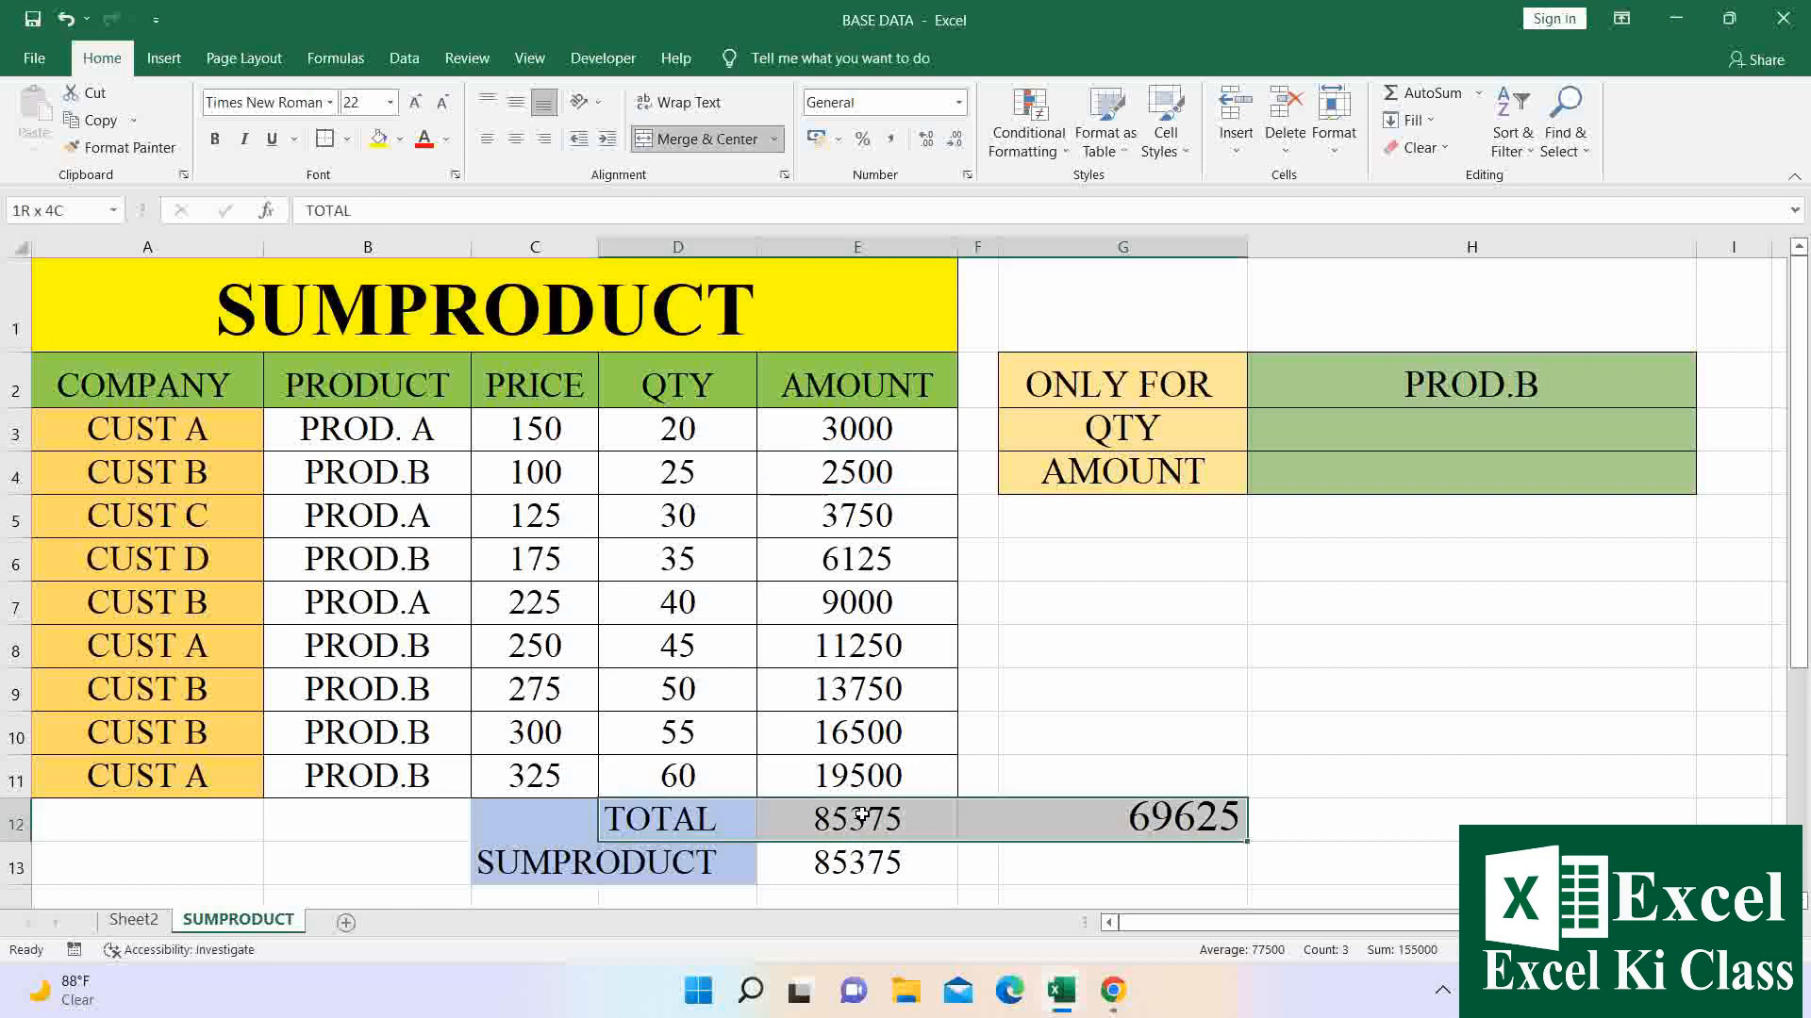
{"action": "key", "text": "shift+Left"}
{"action": "key", "text": "alt+h"}
{"action": "key", "text": "b"}
{"action": "key", "text": "a"}
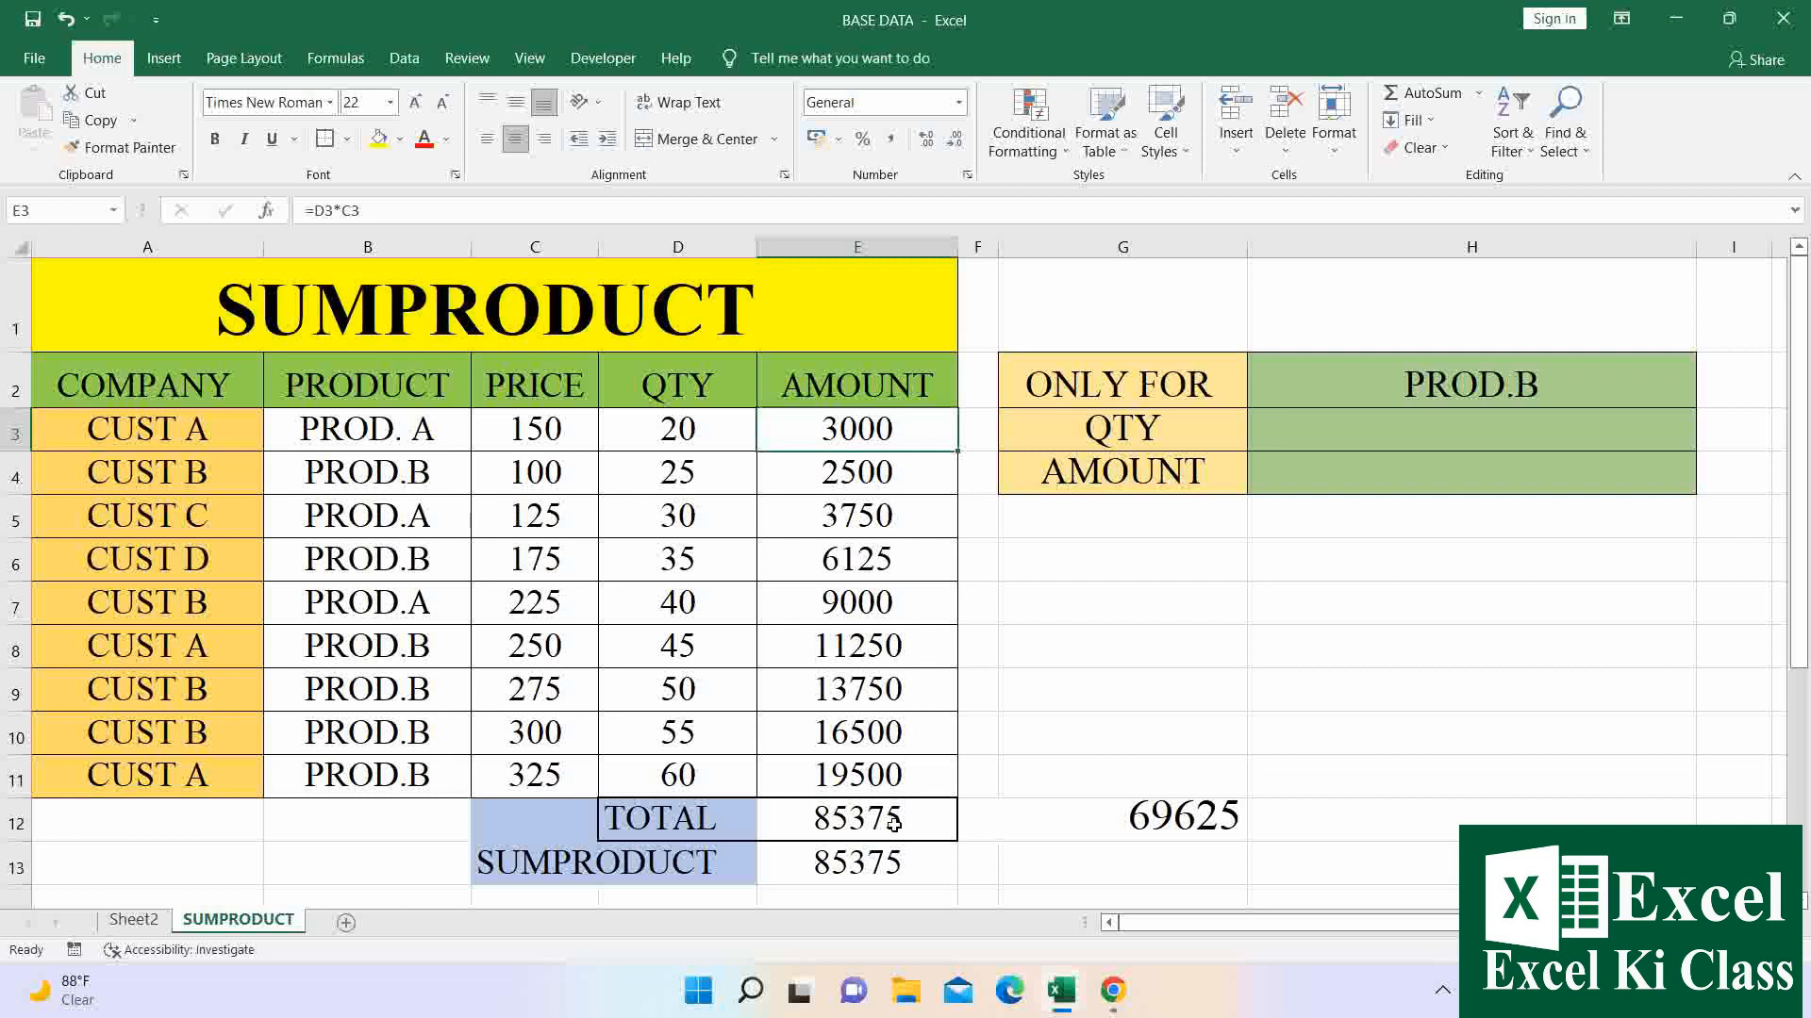
Replace the comma in E13's SUMPRODUCT formula with an asterisk so it reads =SUMPRODUCT(C3:C11*D3:D11), and check the edited formula.
{"action": "left_click", "coordinate": [874, 856]}
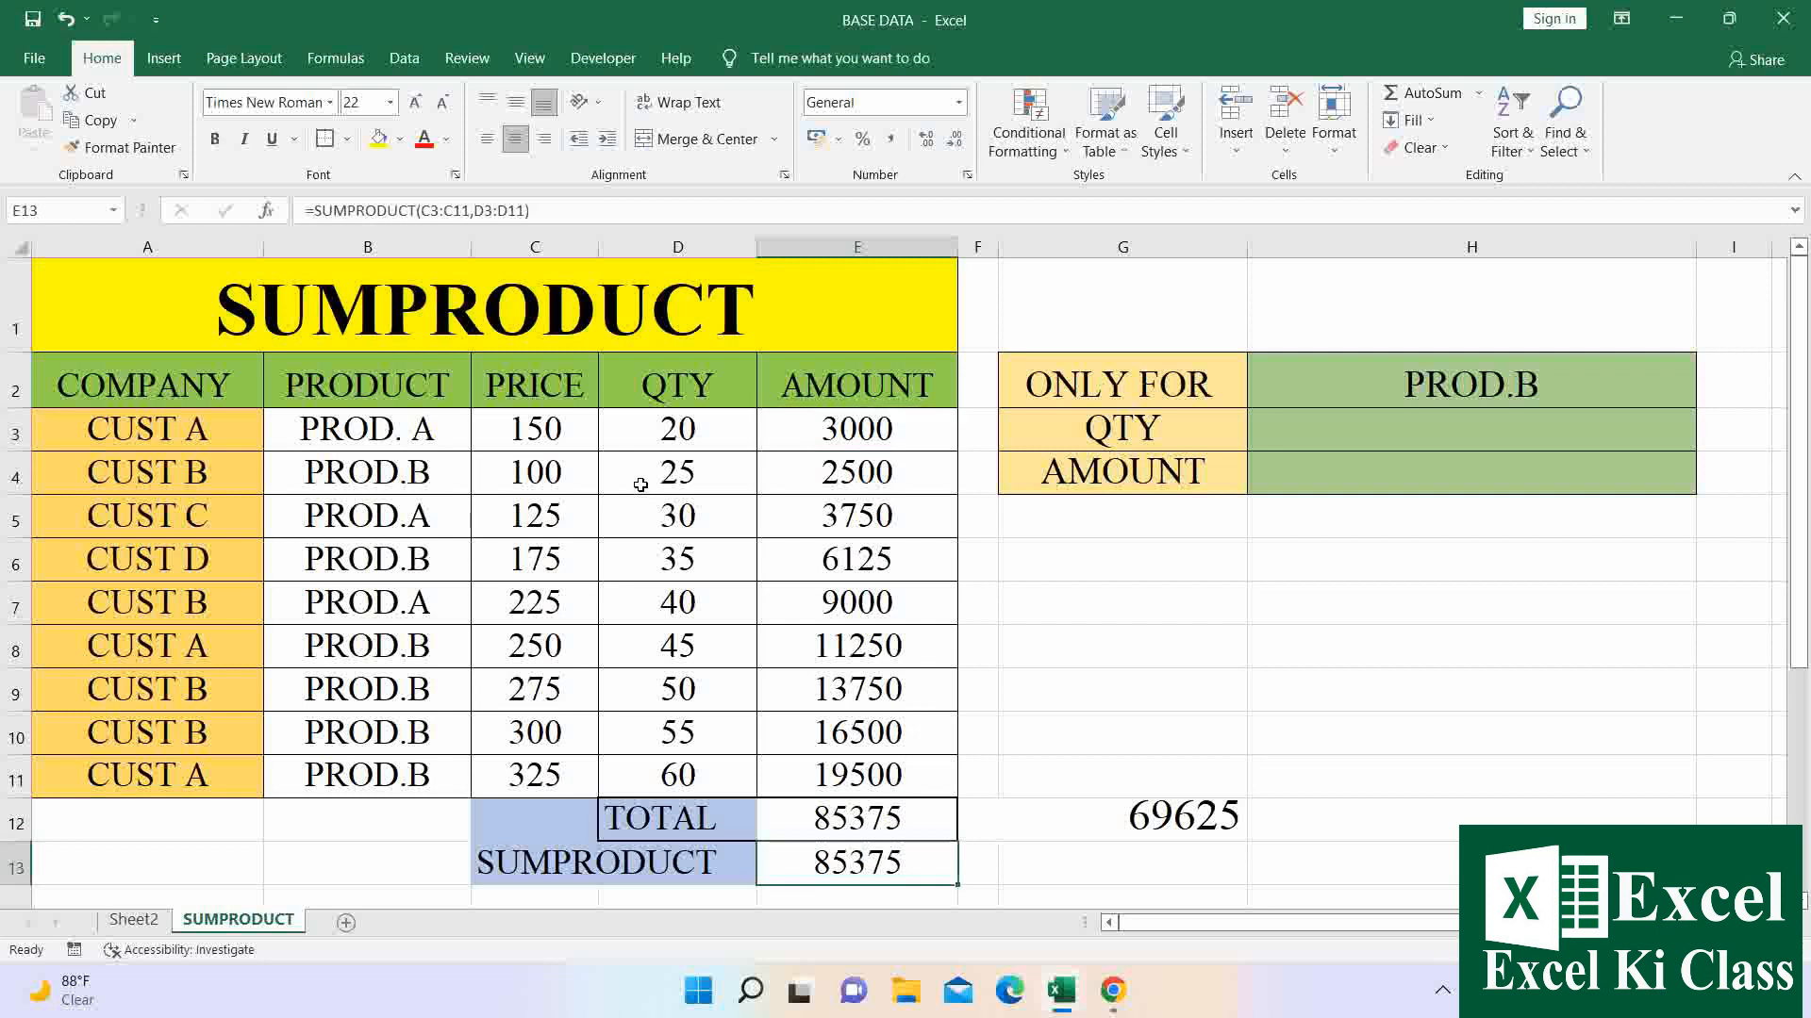
{"action": "left_click_drag", "start_coordinate": [569, 430], "coordinate": [565, 748]}
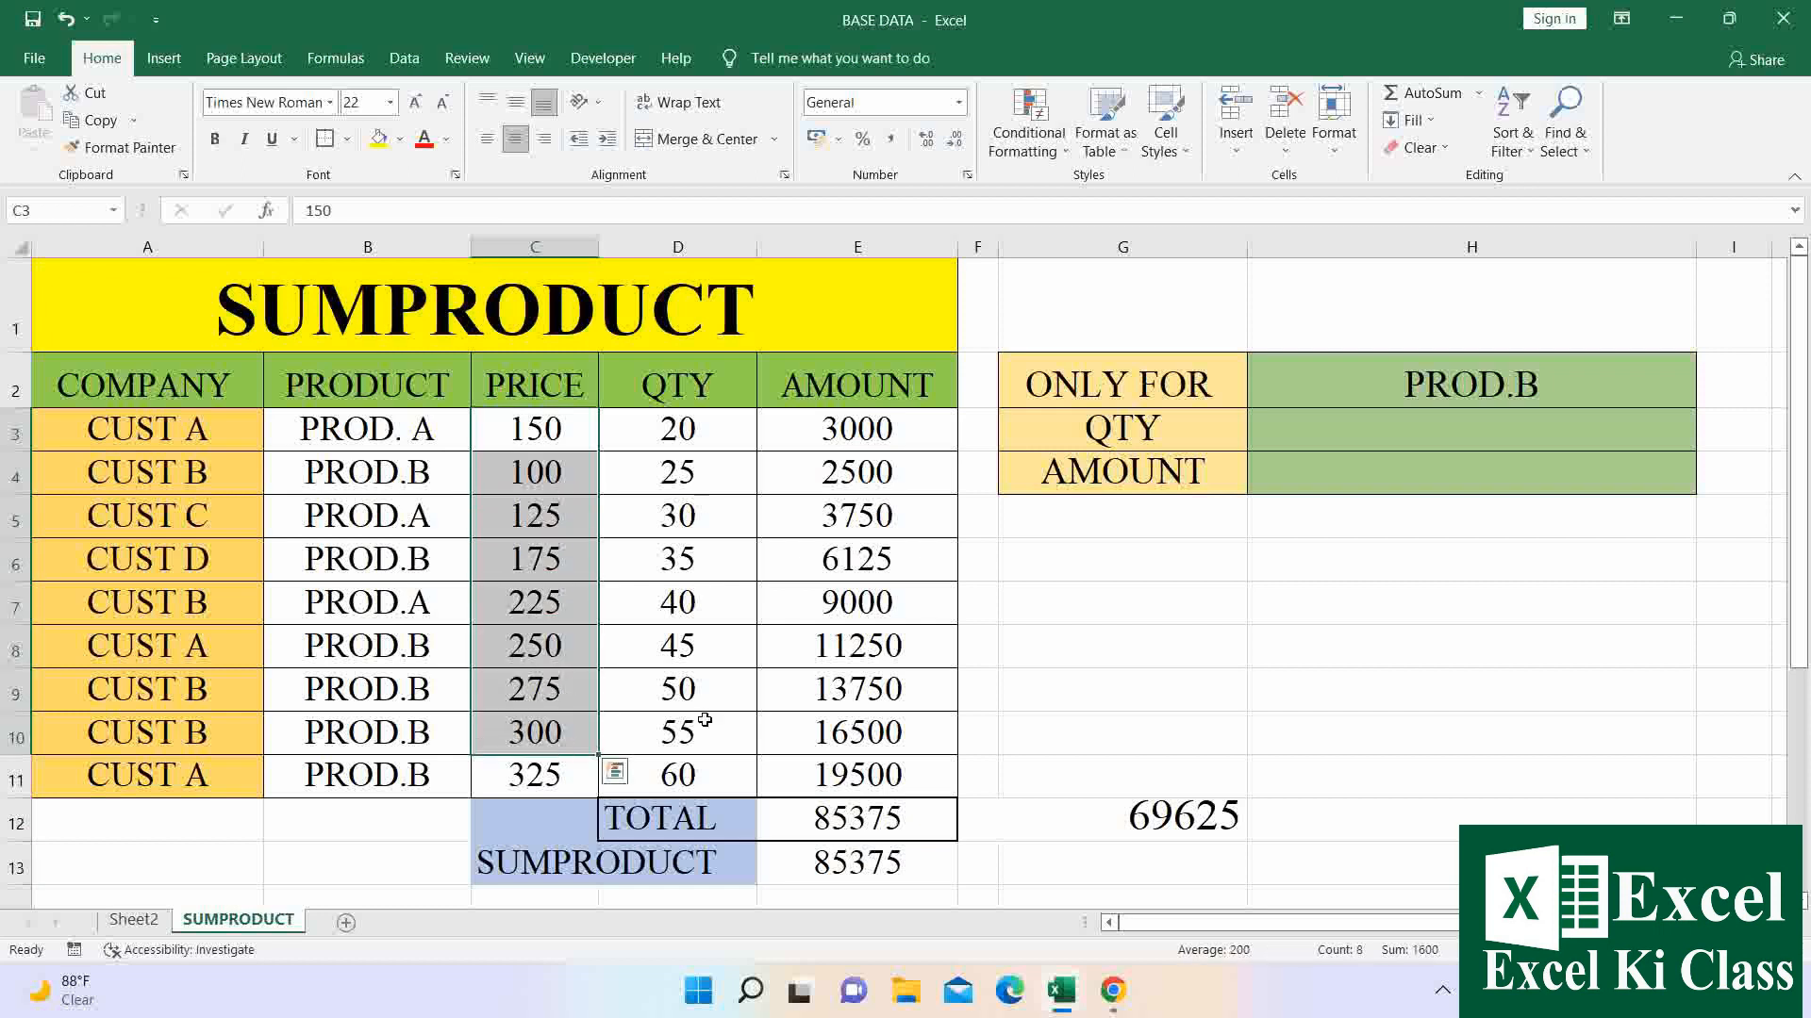
{"action": "left_click", "coordinate": [839, 853]}
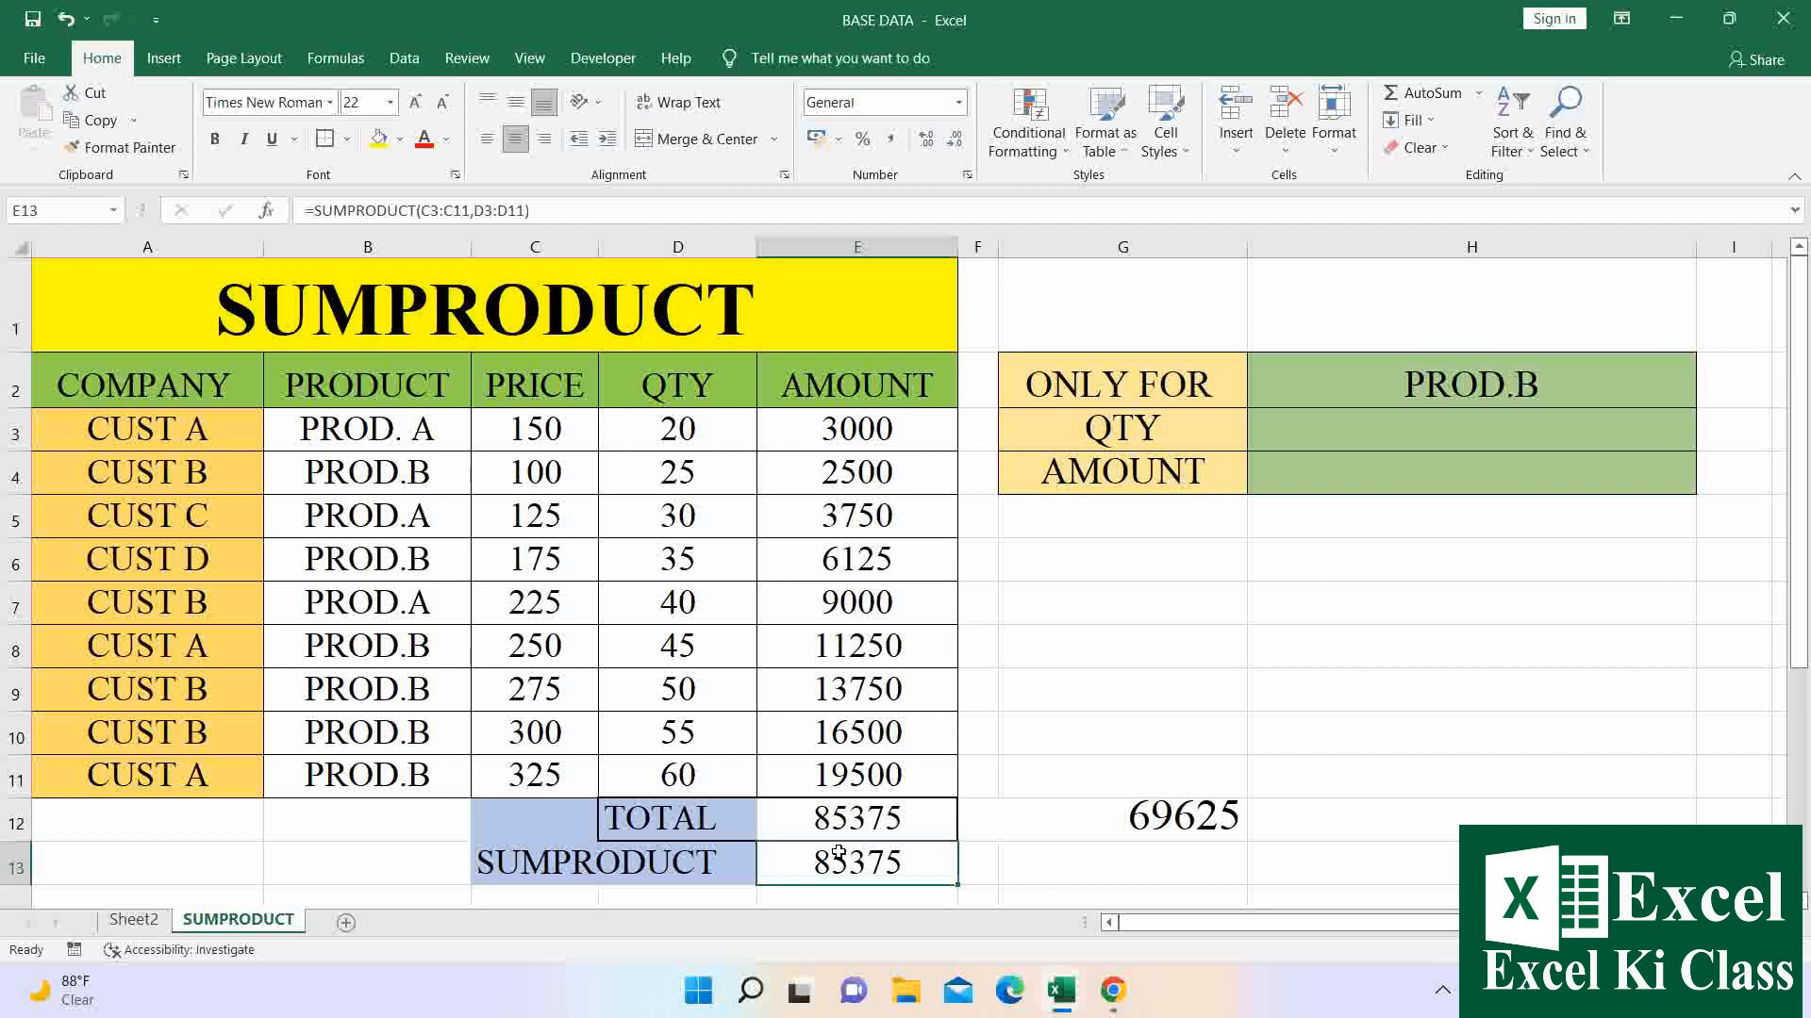
{"action": "double_click", "coordinate": [839, 853]}
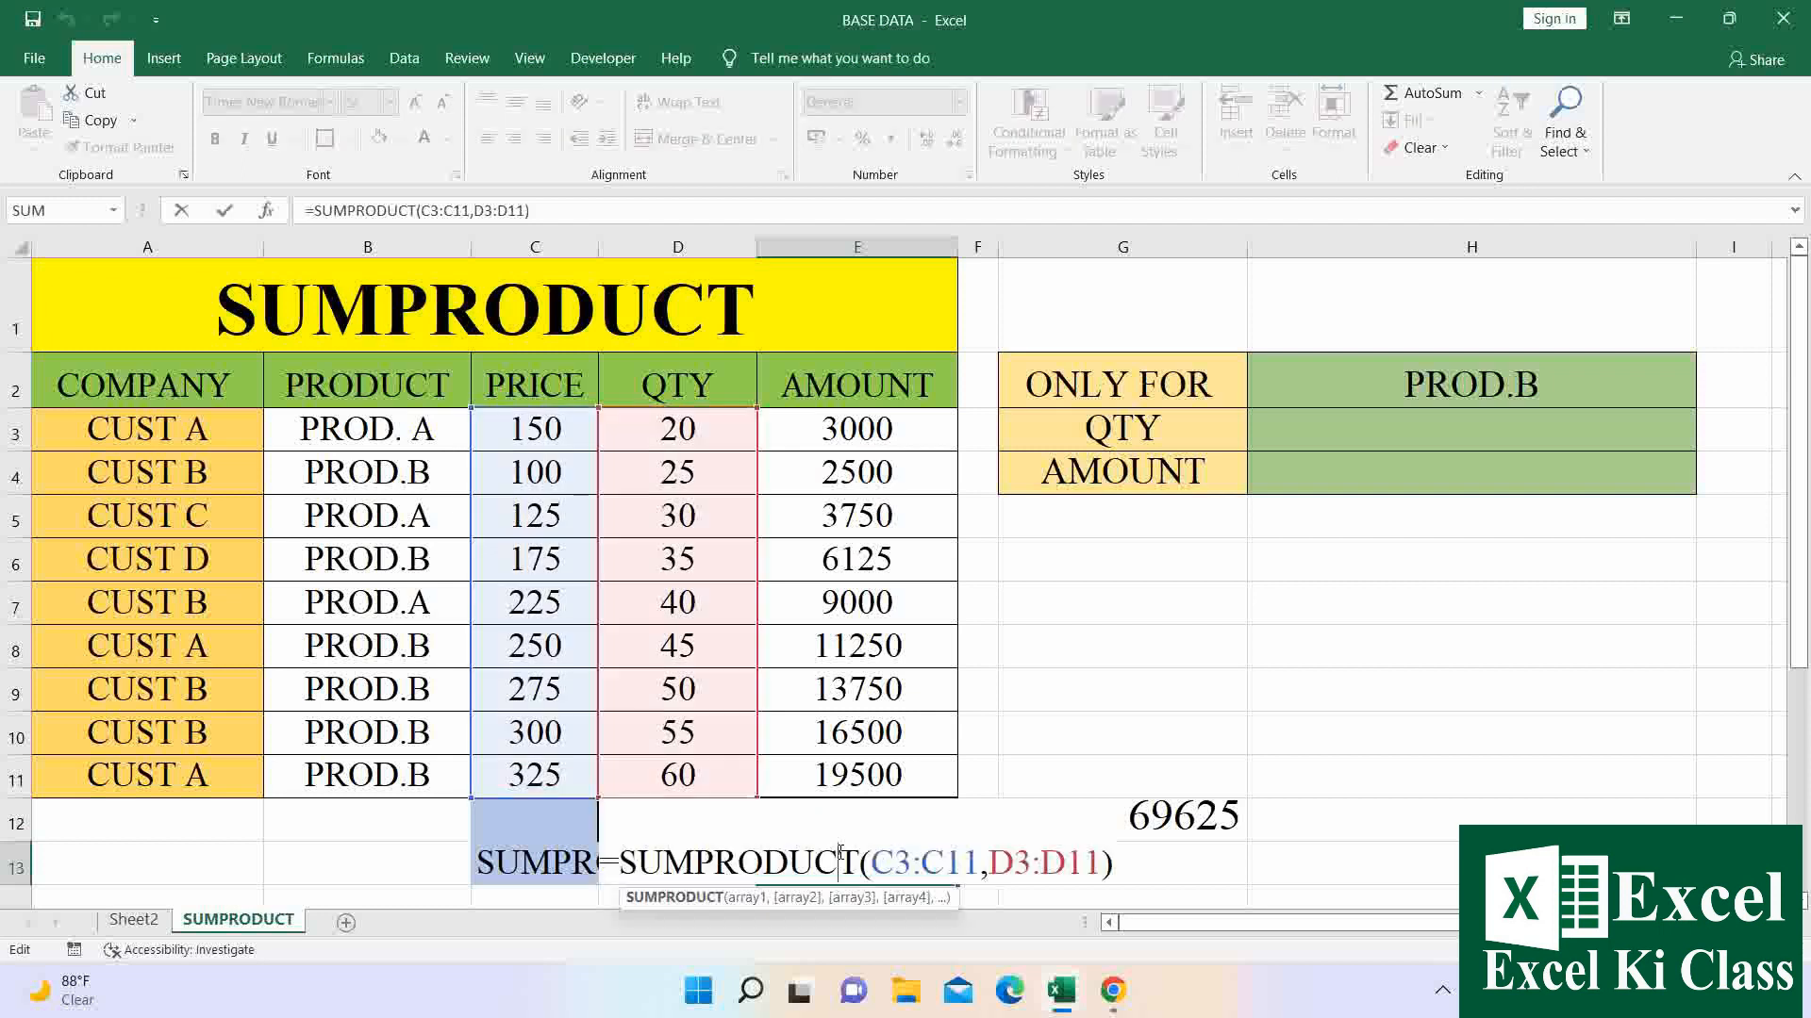
{"action": "left_click", "coordinate": [983, 865]}
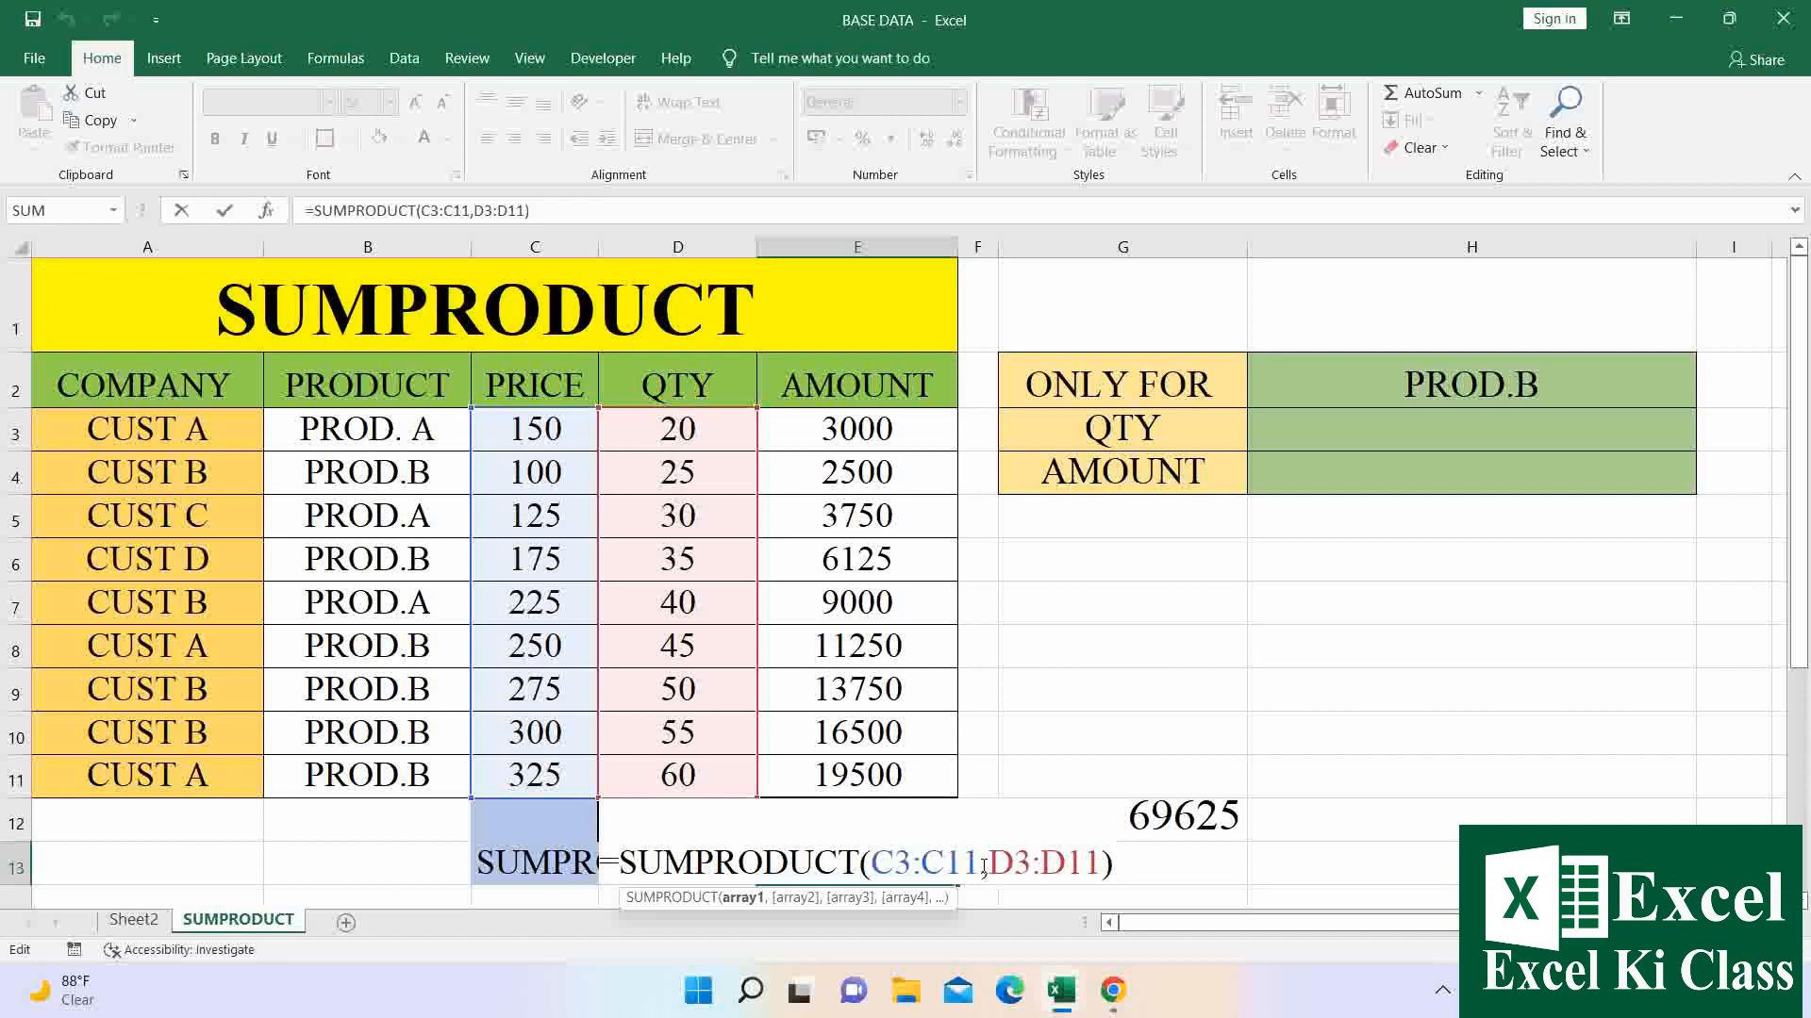
{"action": "key", "text": "Right"}
{"action": "key", "text": "BackSpace"}
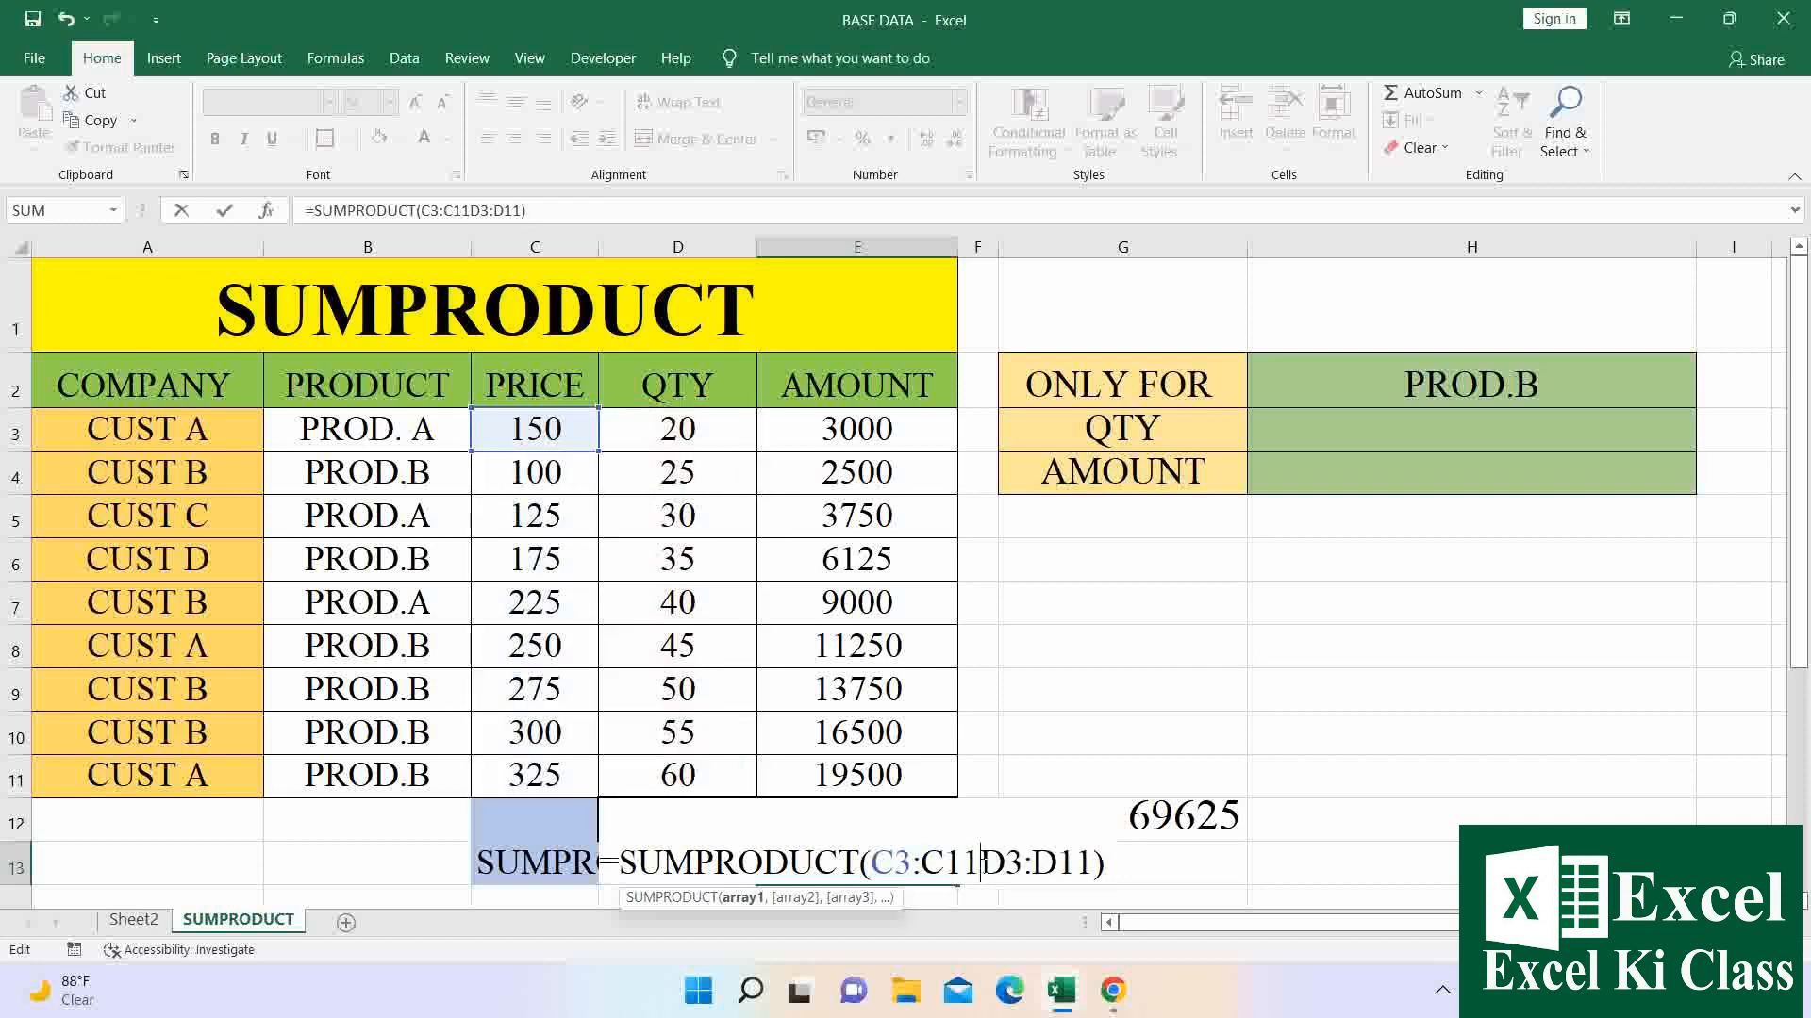
{"action": "type", "text": "*"}
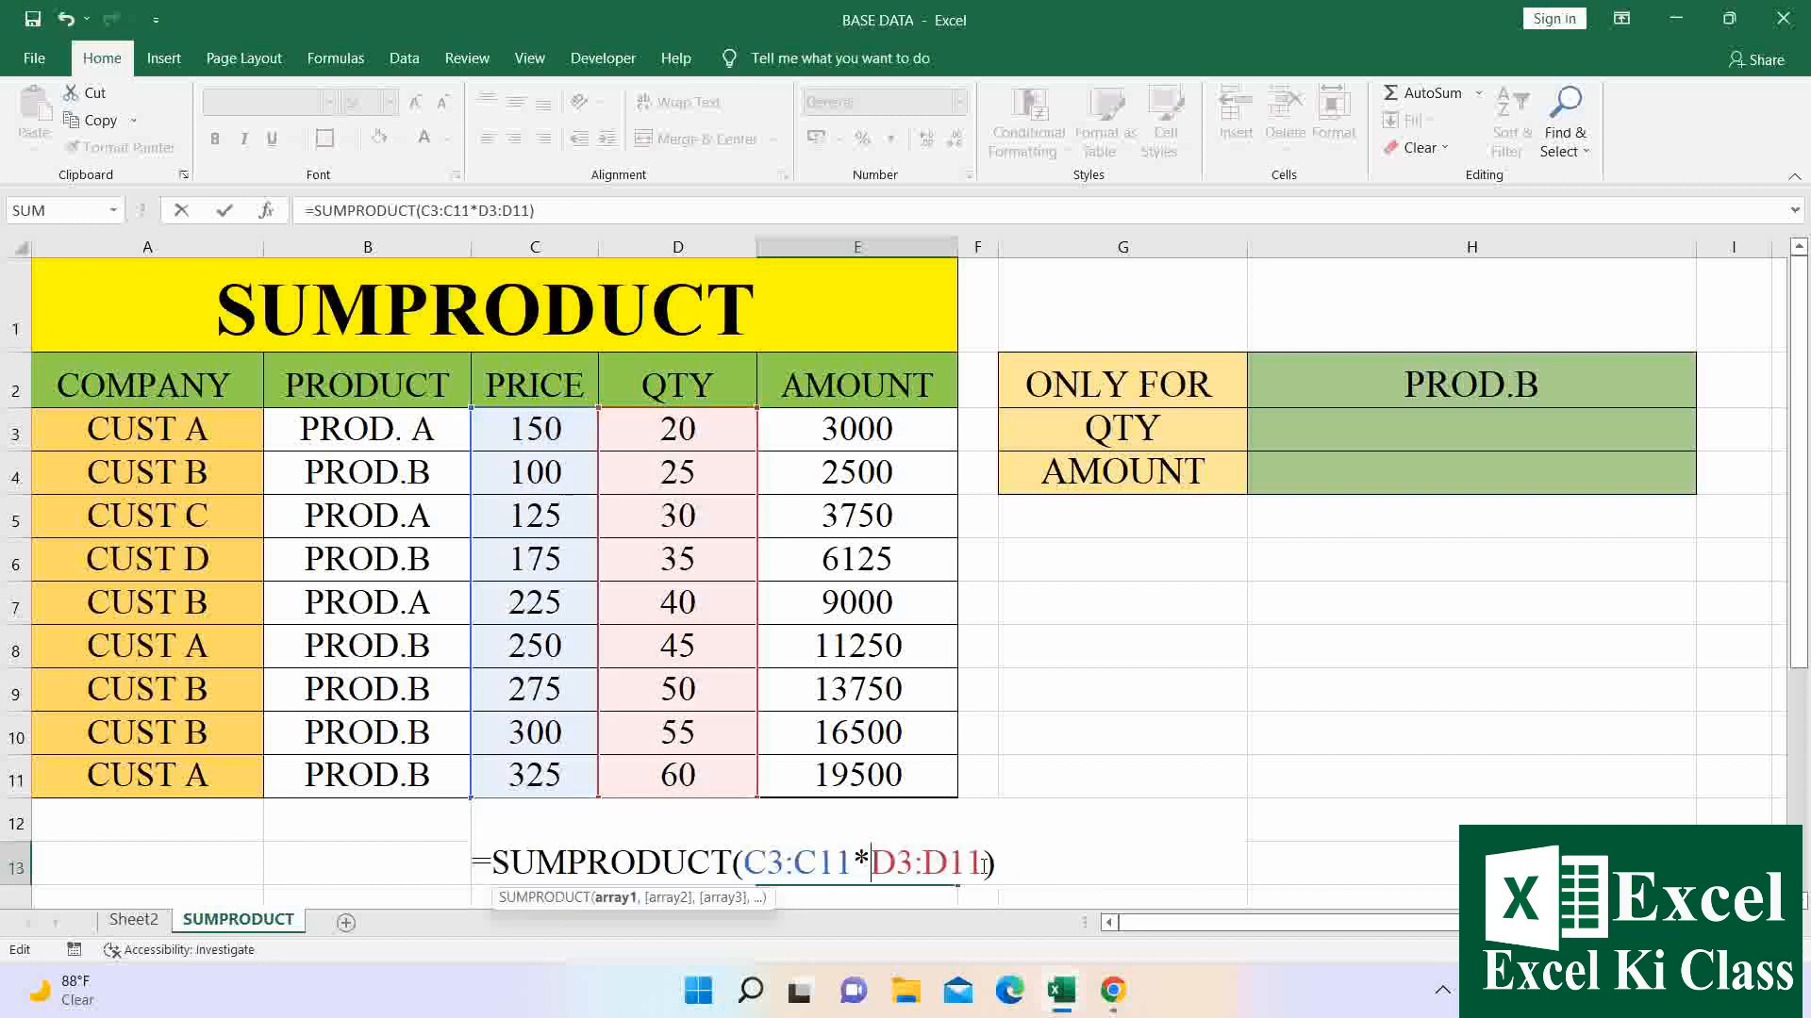
{"action": "key", "text": "Return"}
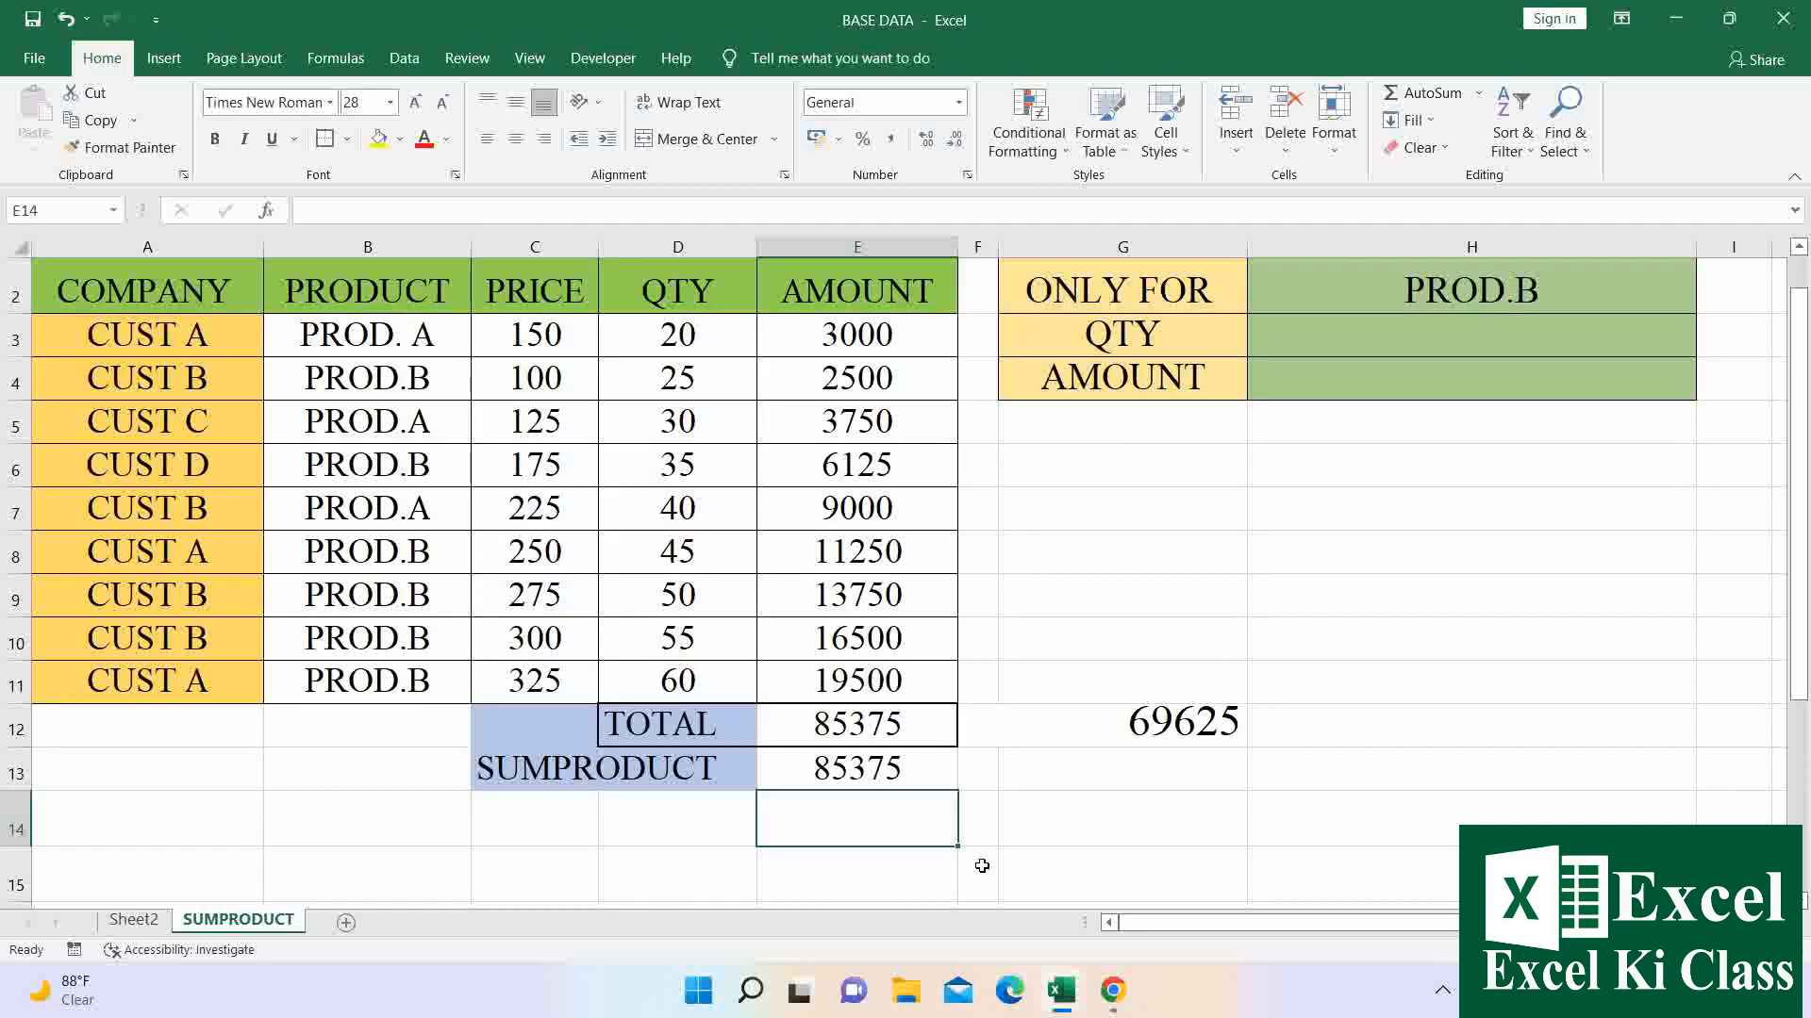
{"action": "key", "text": "Up"}
{"action": "key", "text": "Up"}
{"action": "key", "text": "Up"}
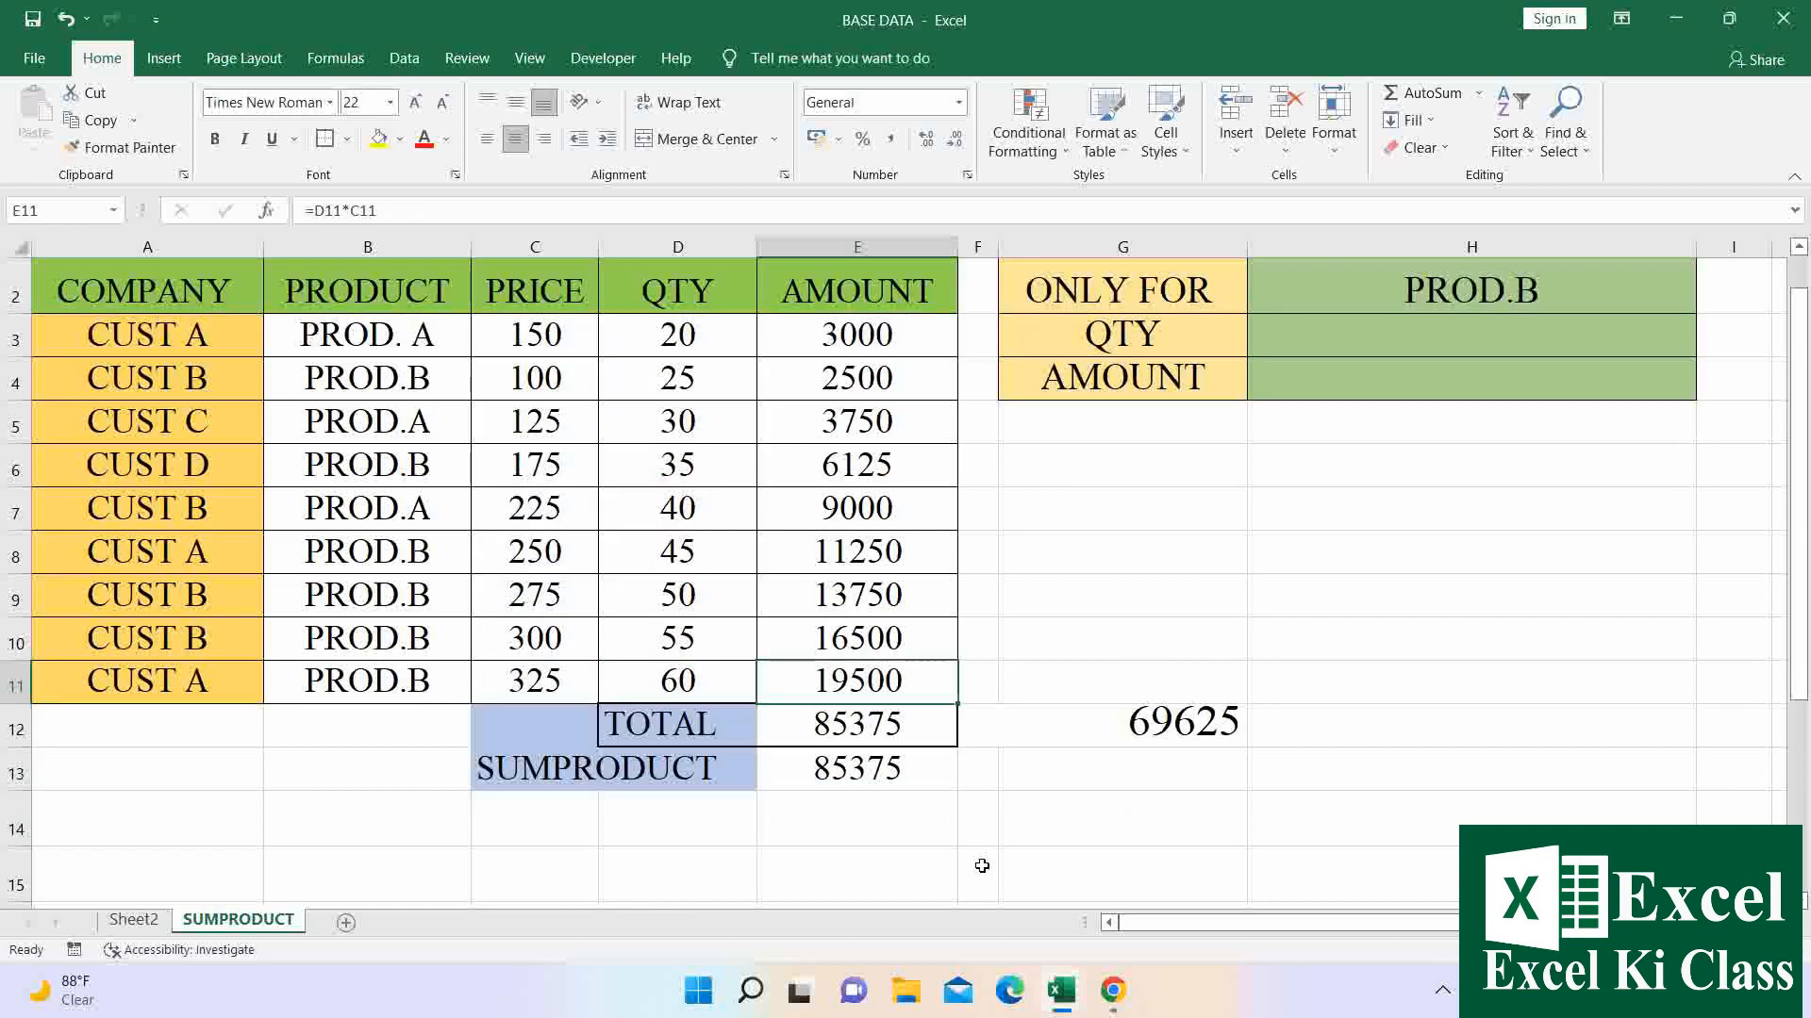
{"action": "key", "text": "Down"}
{"action": "key", "text": "Down"}
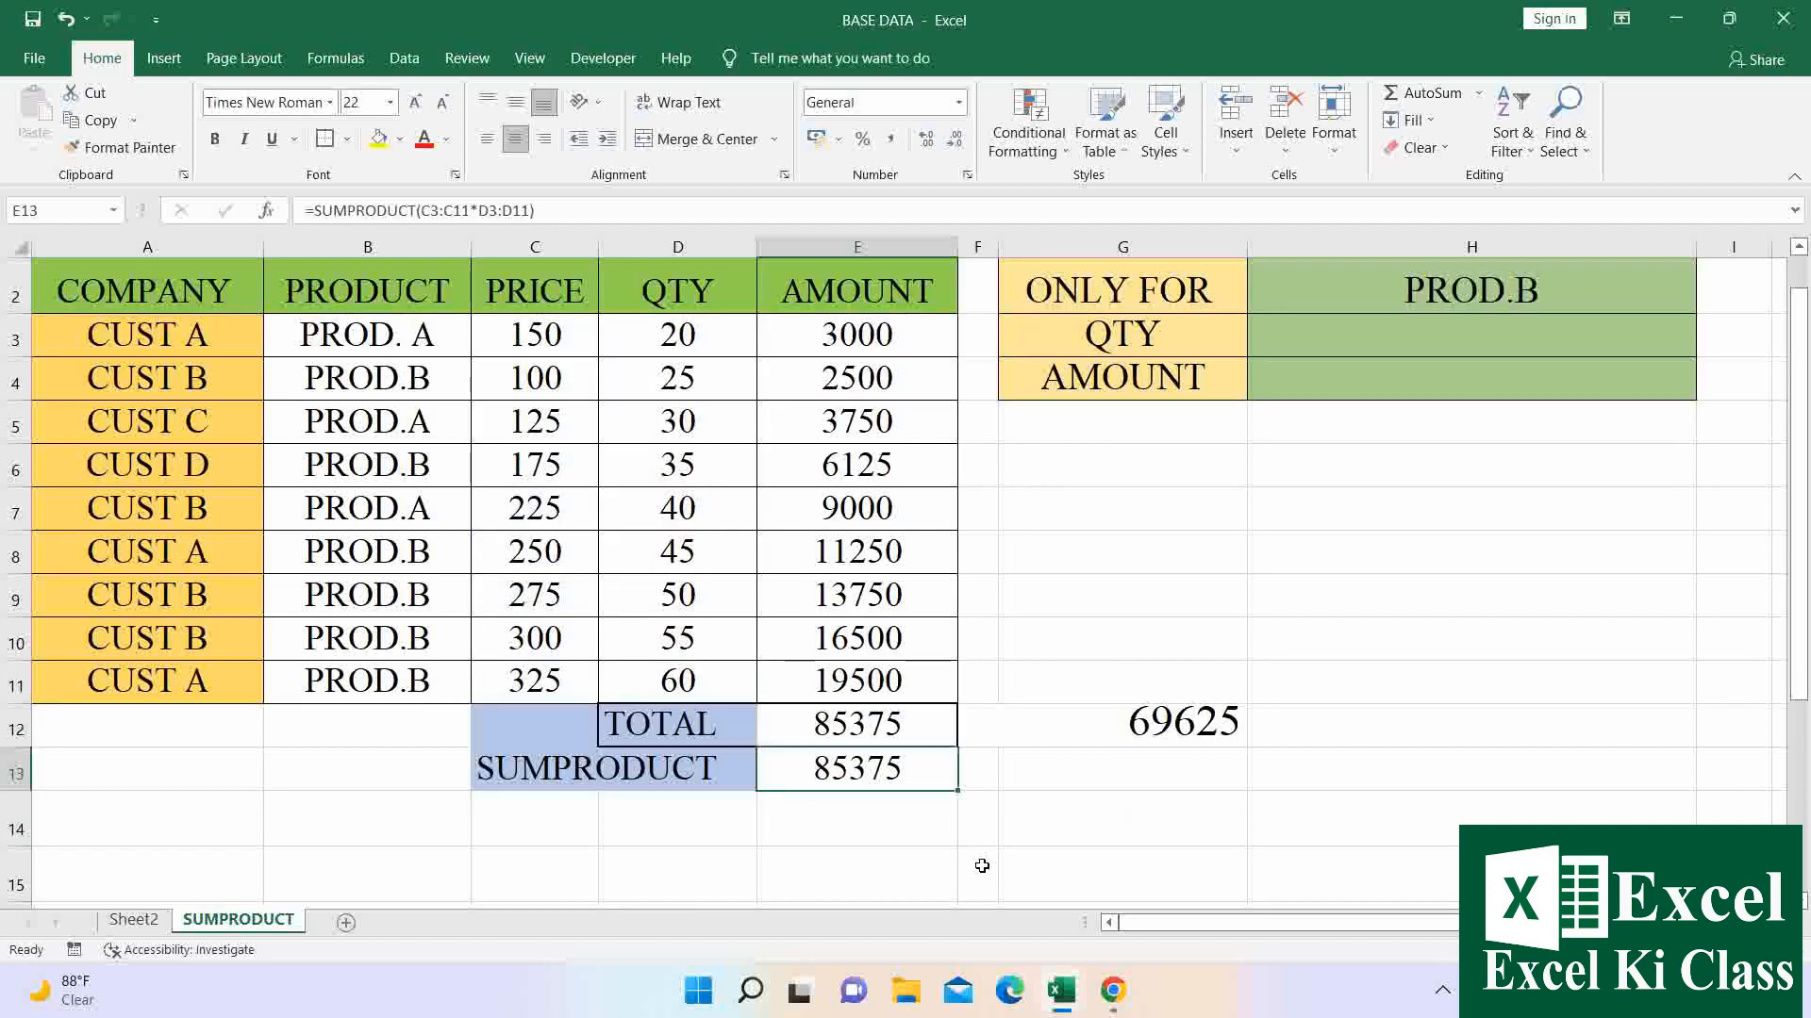
Apply all borders to the SUMPRODUCT label and its result in C13:E13.
{"action": "key", "text": "ctrl+Home"}
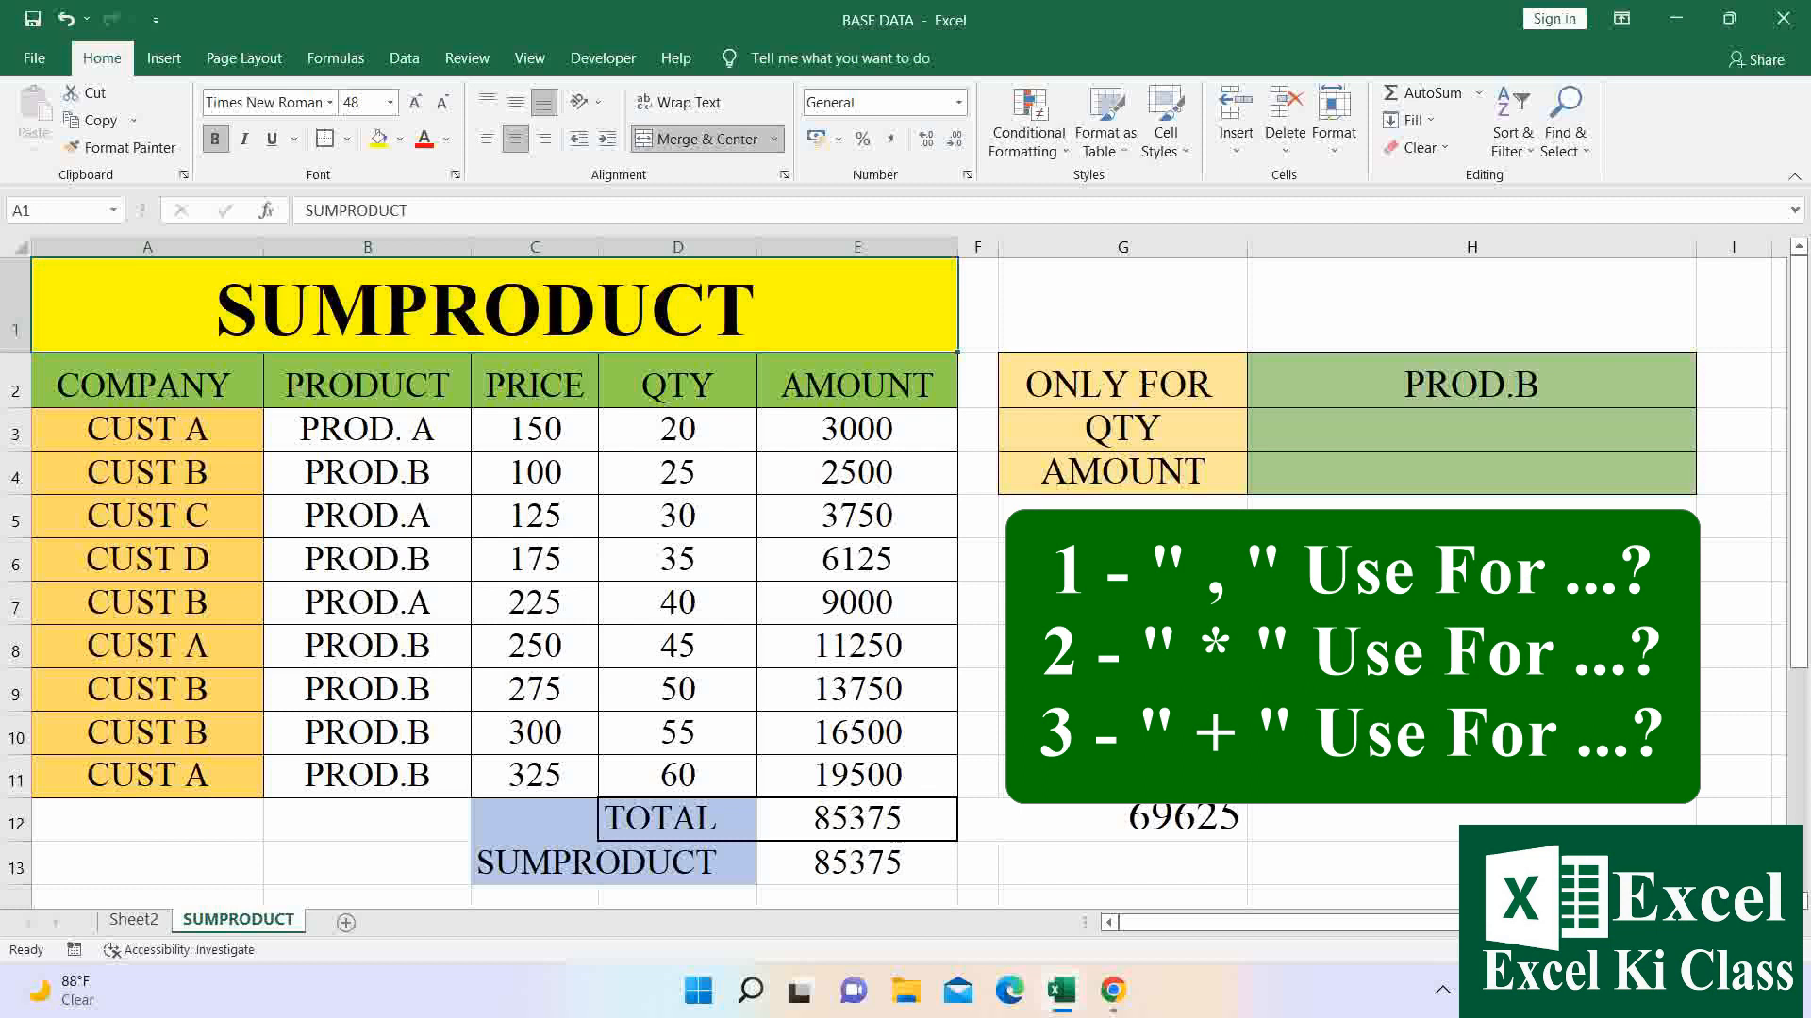
{"action": "left_click", "coordinate": [642, 871]}
{"action": "key", "text": "shift+Right"}
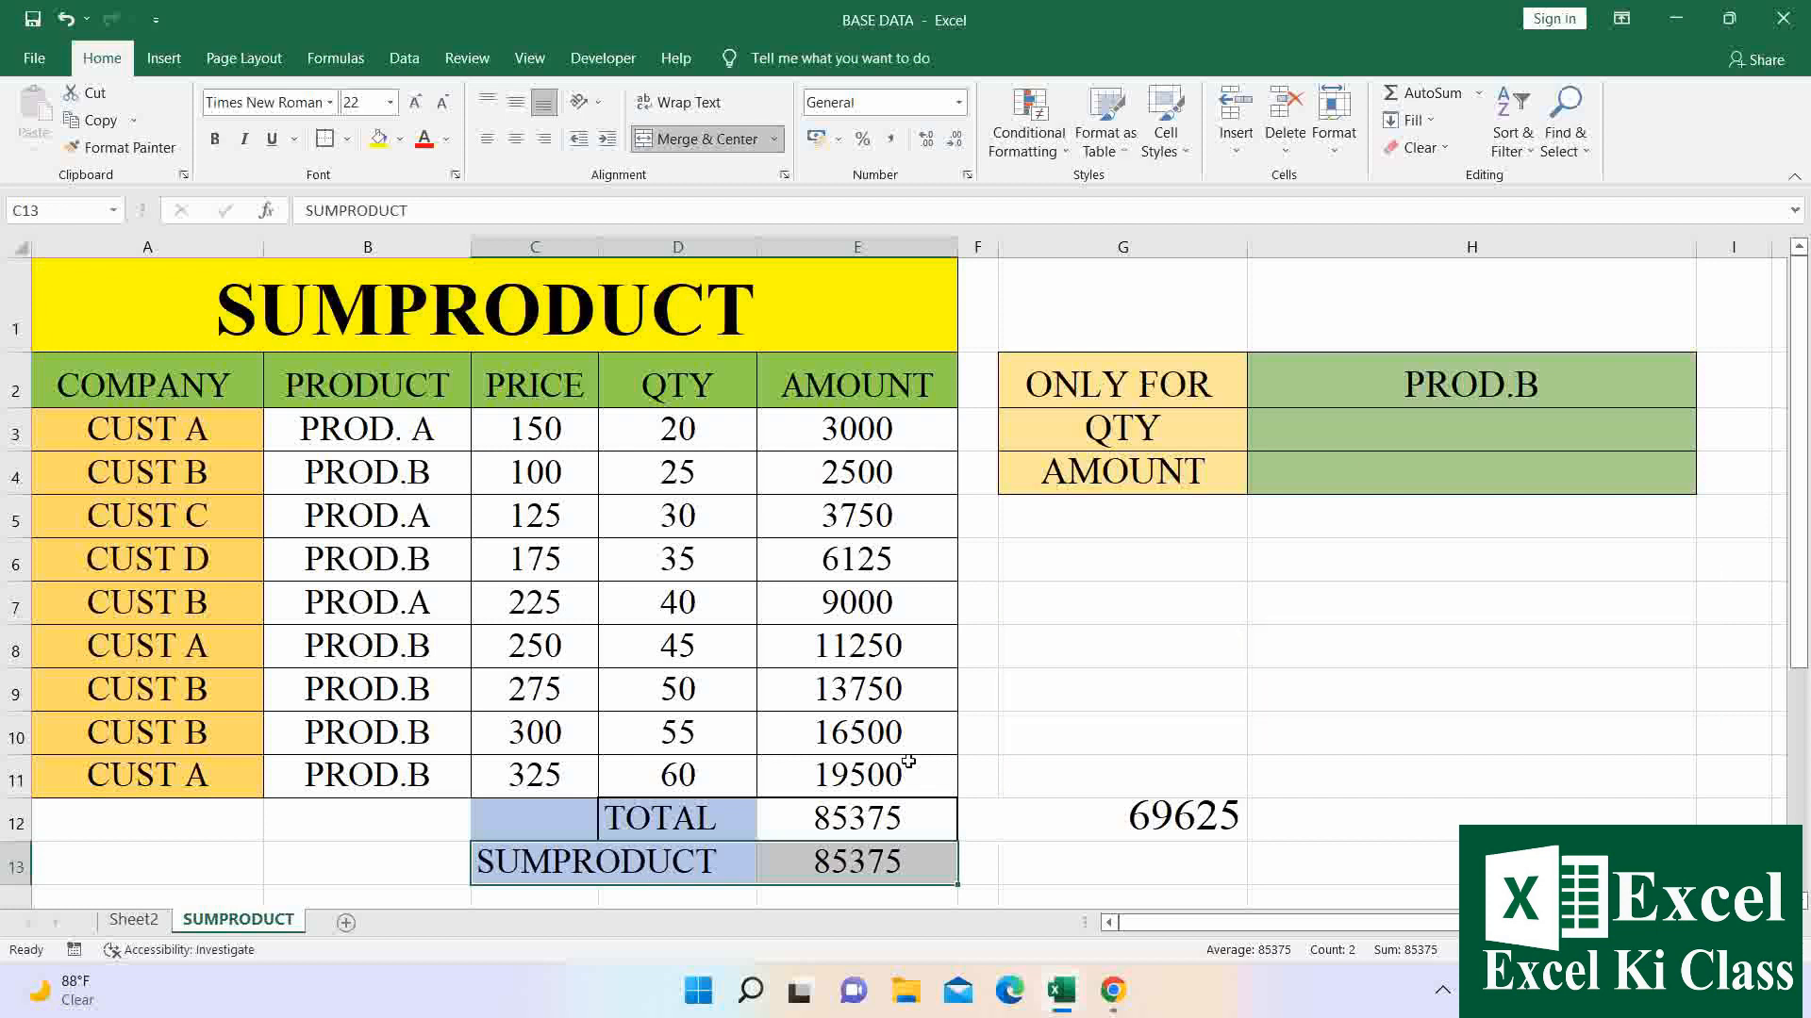
{"action": "key", "text": "Right"}
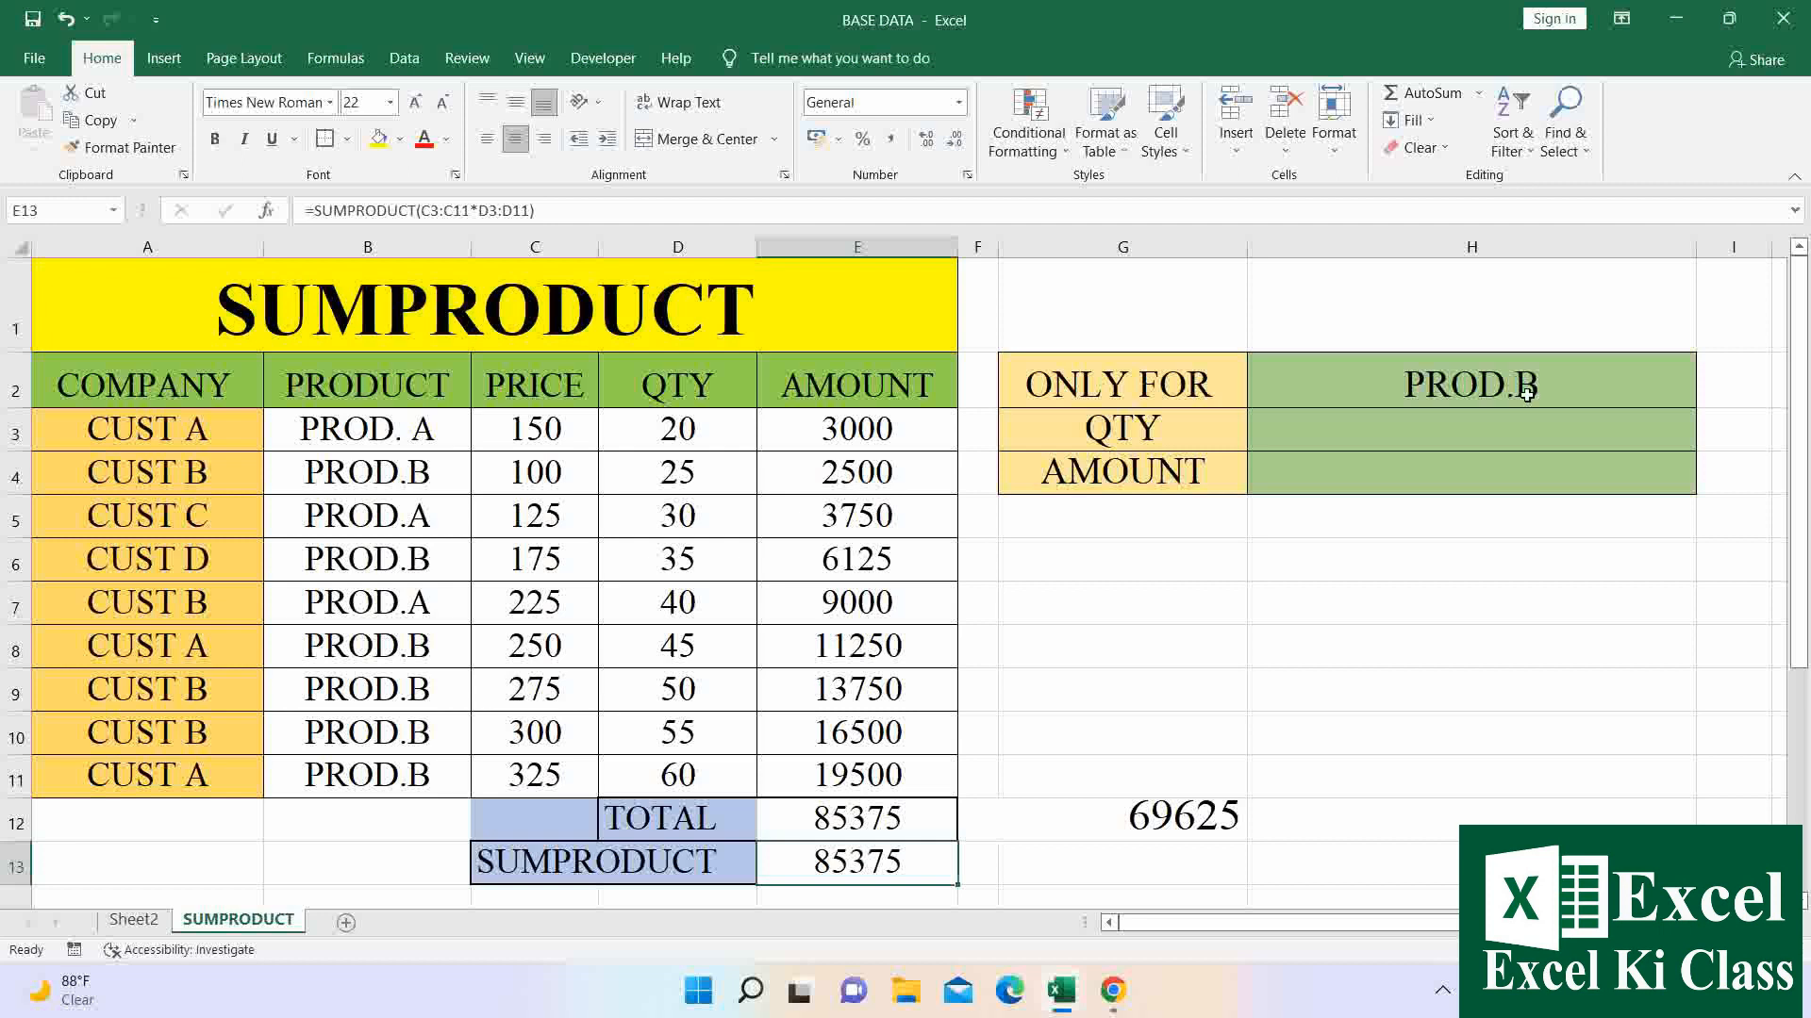
Begin a SUMPRODUCT formula in the QTY cell H3 with the product condition B3:B11=H2 in parentheses.
{"action": "left_click", "coordinate": [1407, 448]}
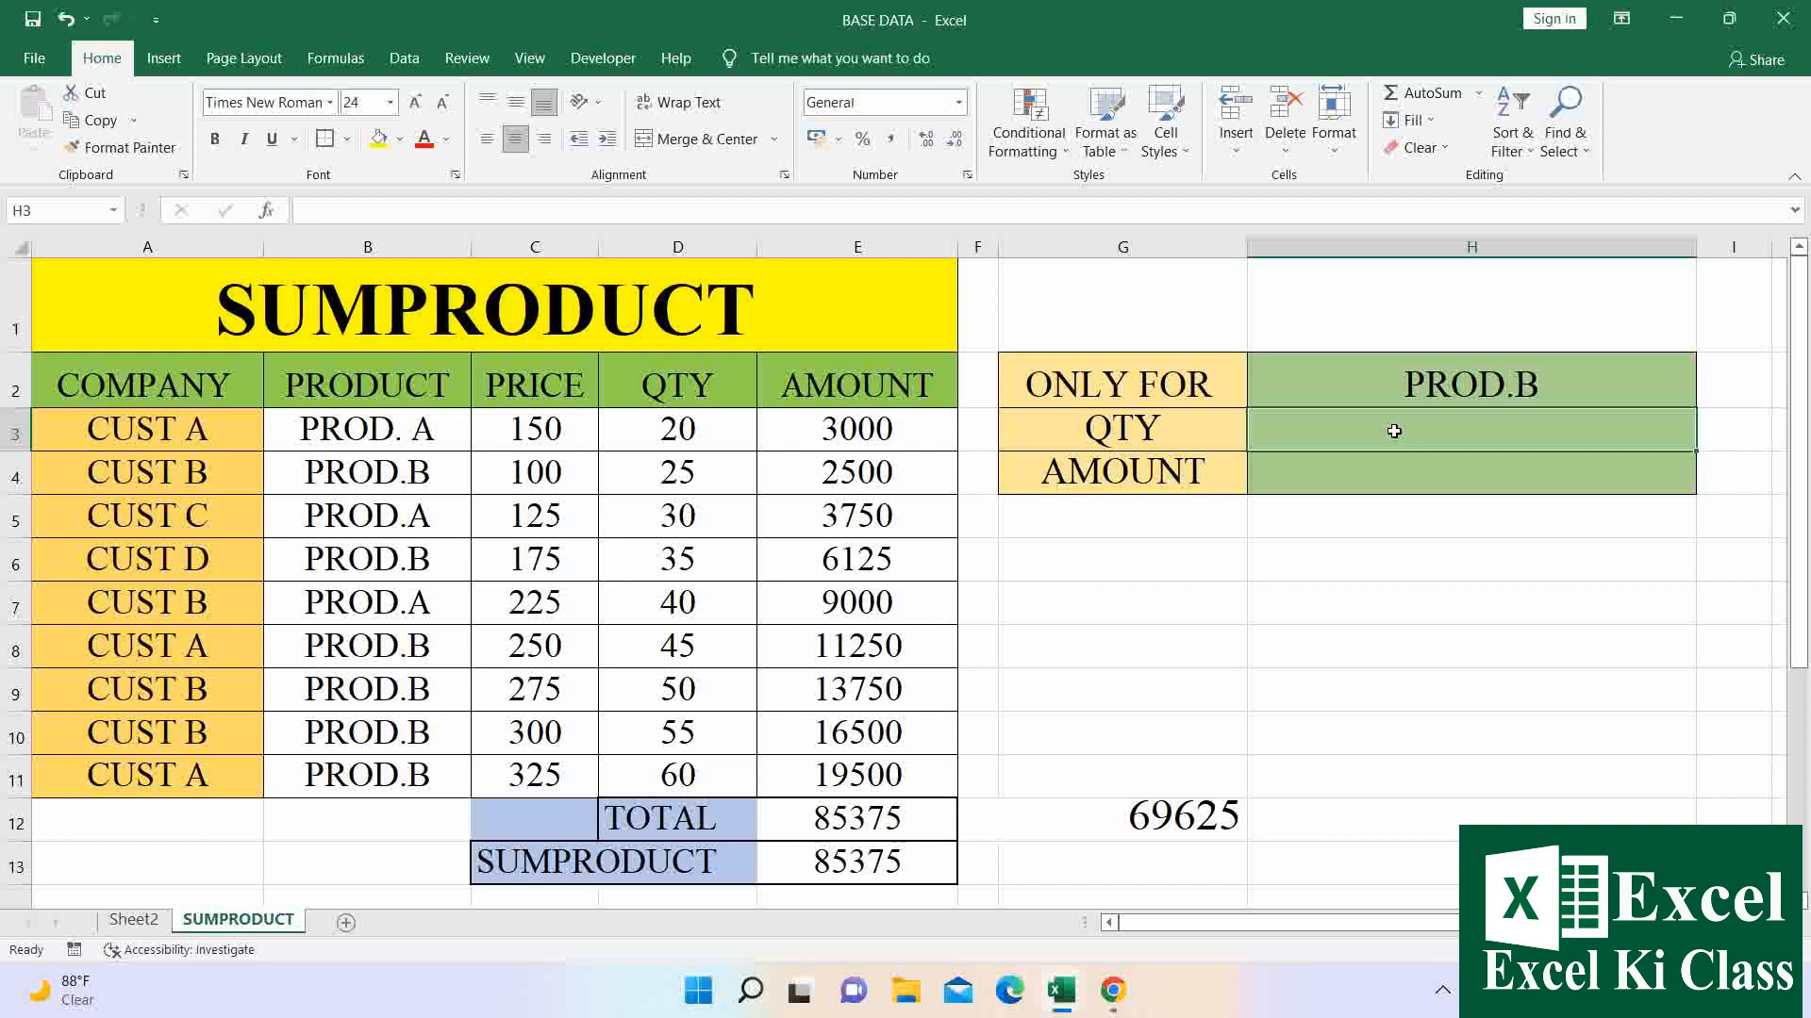
{"action": "type", "text": "=SUM"}
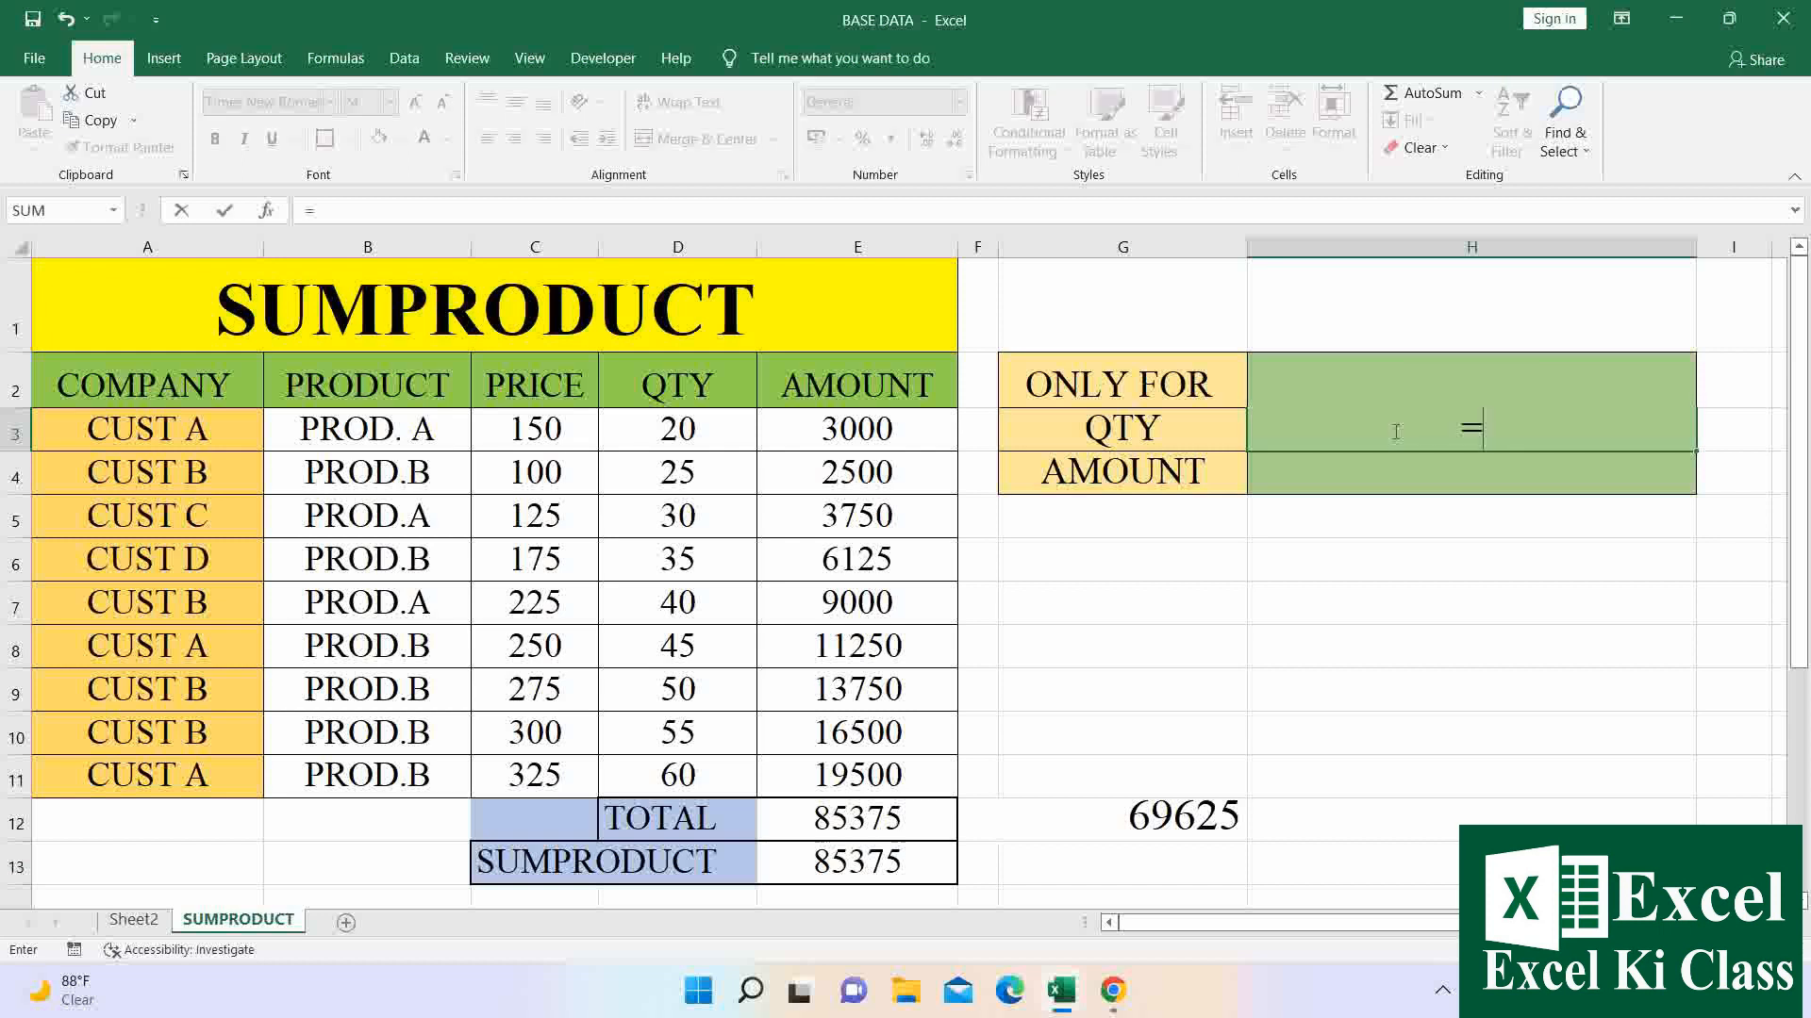
{"action": "key", "text": "Down"}
{"action": "key", "text": "Down"}
{"action": "key", "text": "Down"}
{"action": "key", "text": "Tab"}
{"action": "left_click_drag", "start_coordinate": [386, 437], "coordinate": [409, 776]}
{"action": "type", "text": "="}
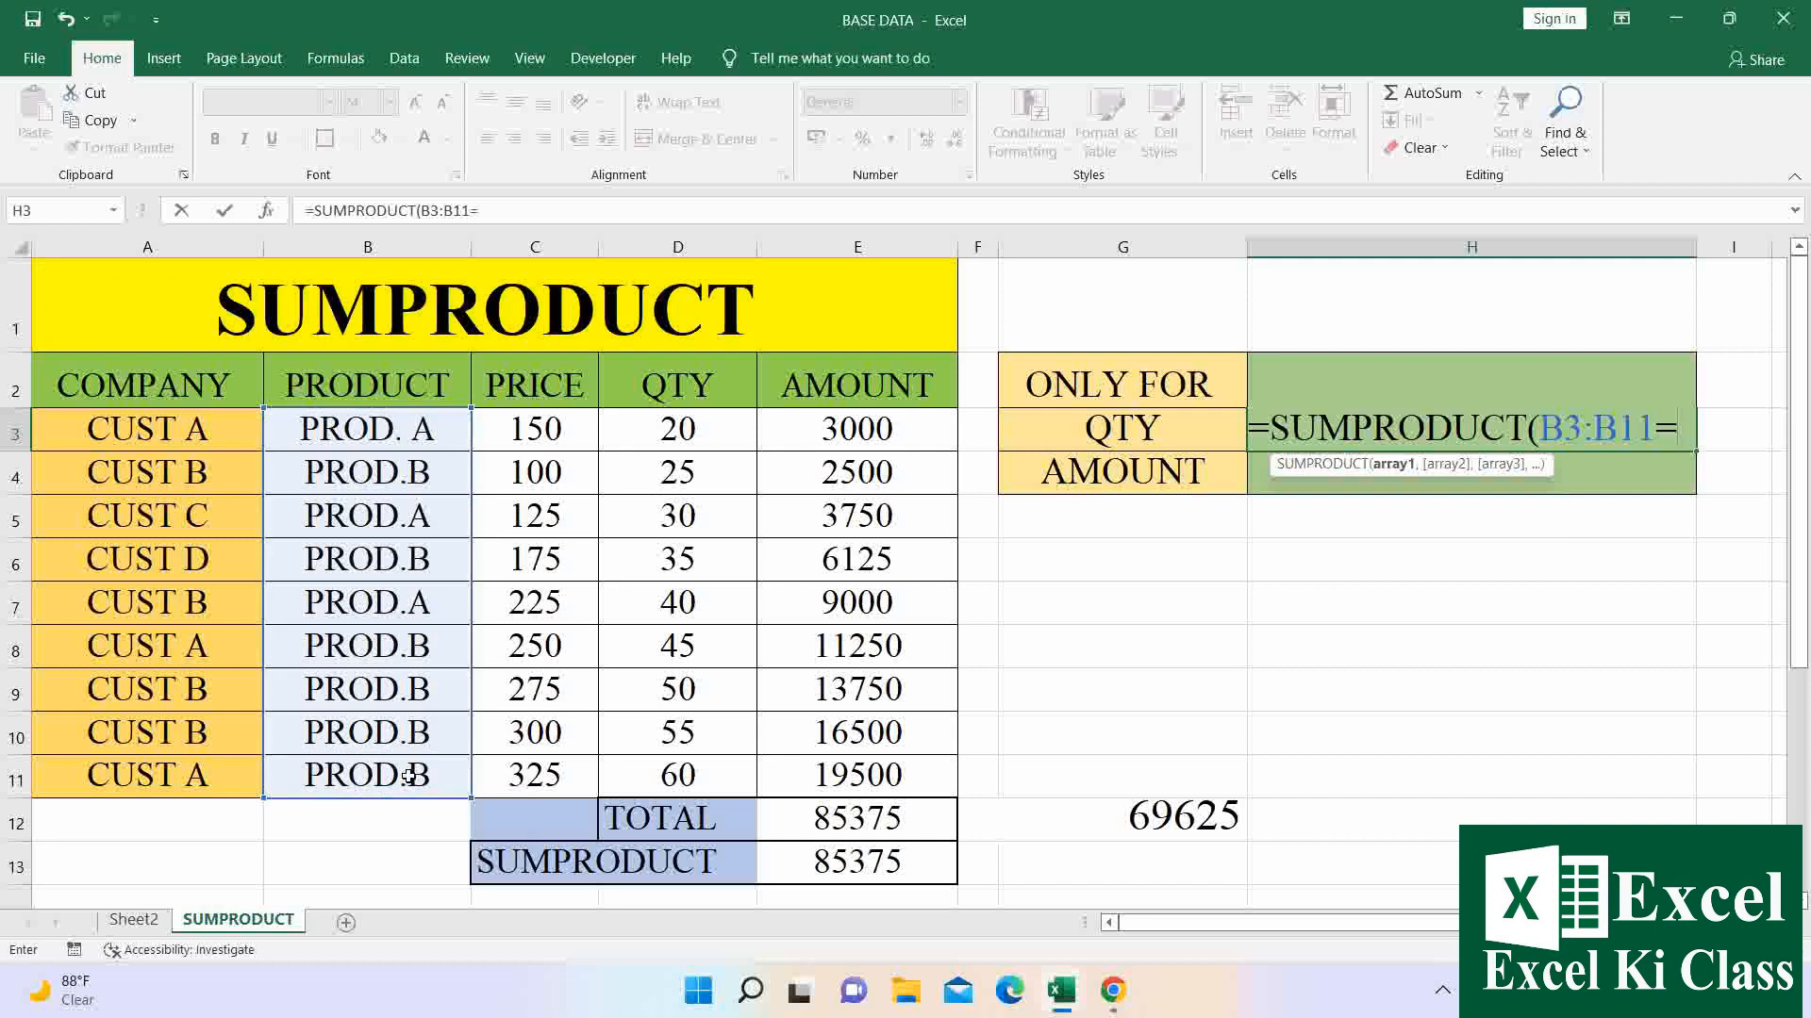
{"action": "left_click", "coordinate": [1166, 388]}
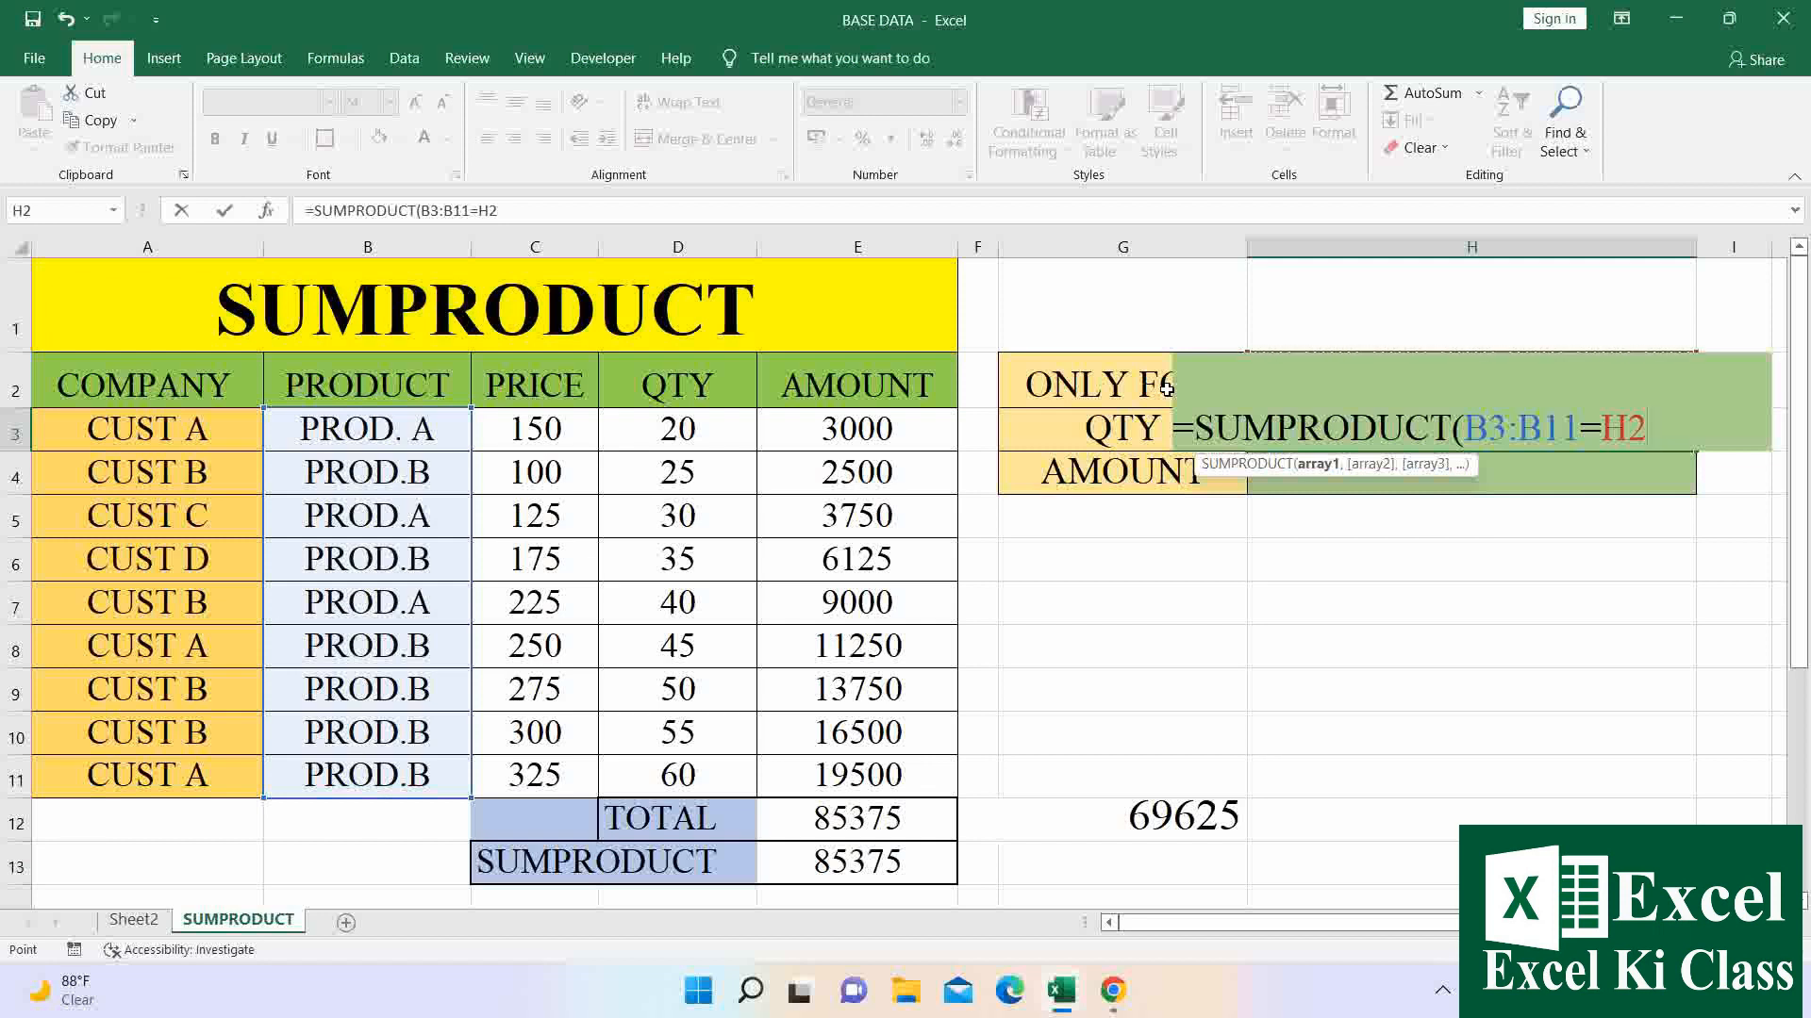
{"action": "type", "text": ")"}
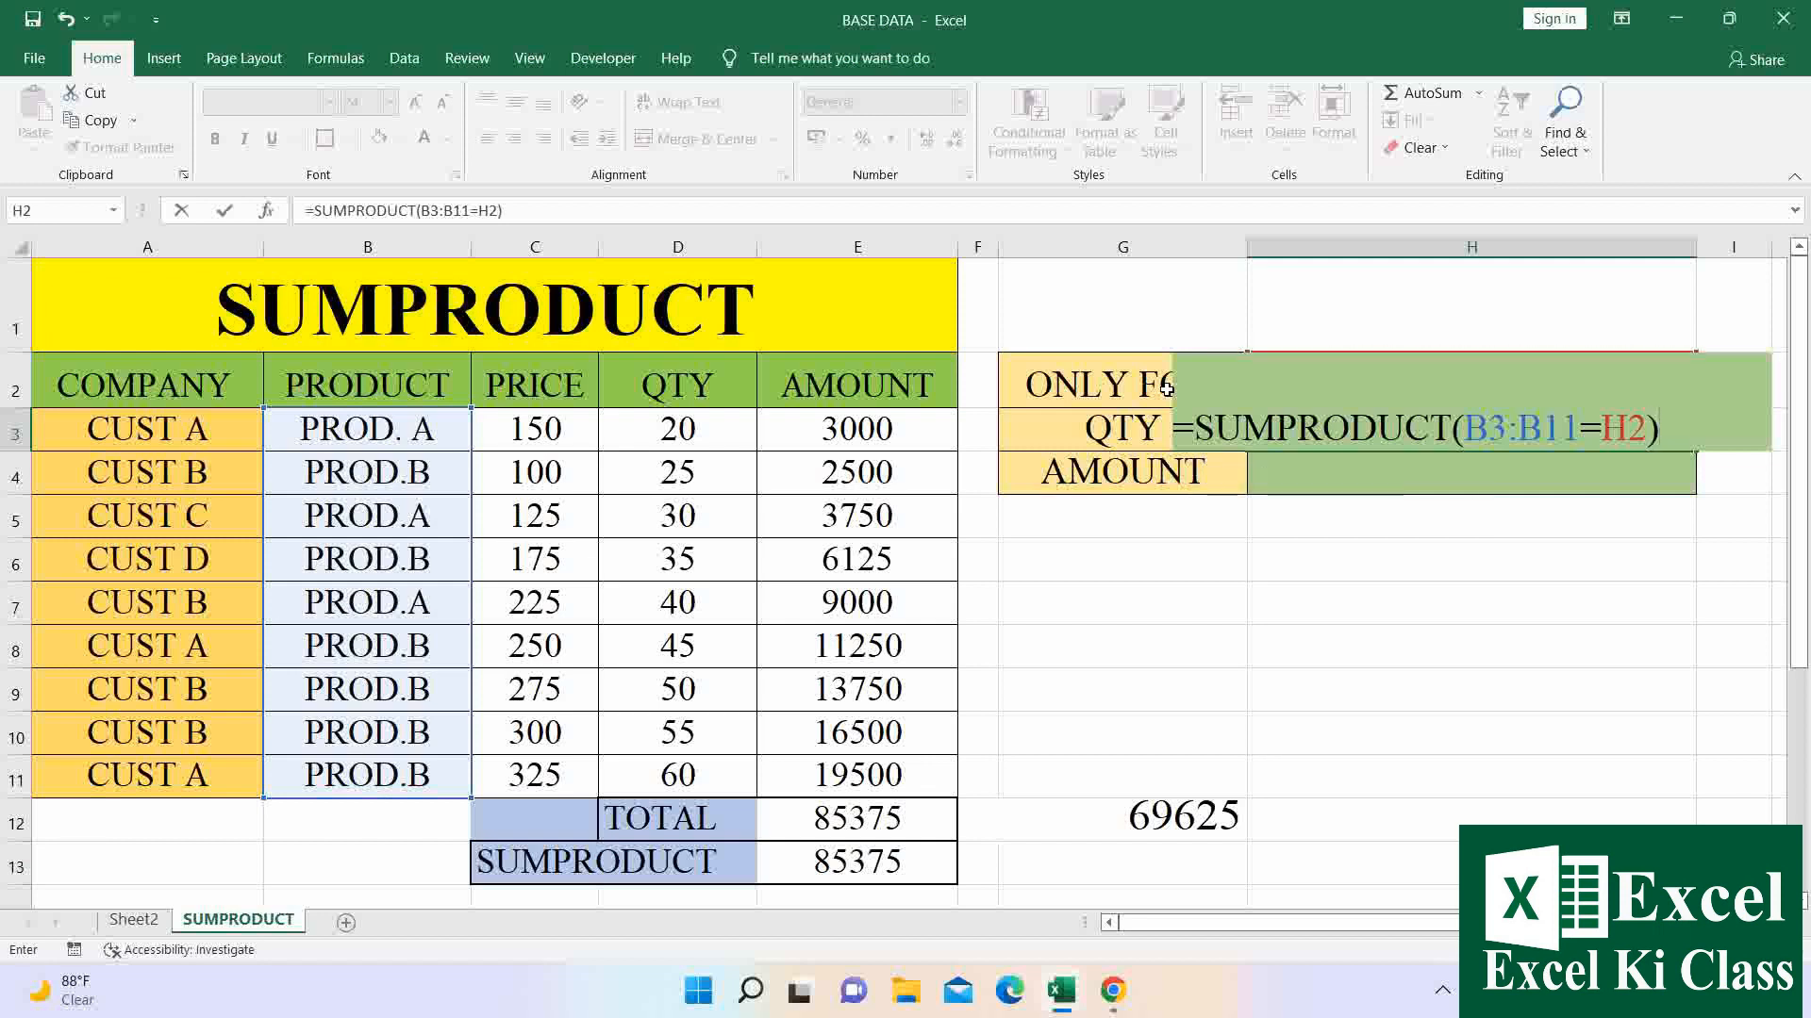
Add the quantity range (D3:D11) to H3's formula and accept the suggested correction to =SUMPRODUCT(B3:B11=H2)*(D3:D11).
{"action": "type", "text": ","}
{"action": "type", "text": "("}
{"action": "left_click_drag", "start_coordinate": [713, 438], "coordinate": [686, 774]}
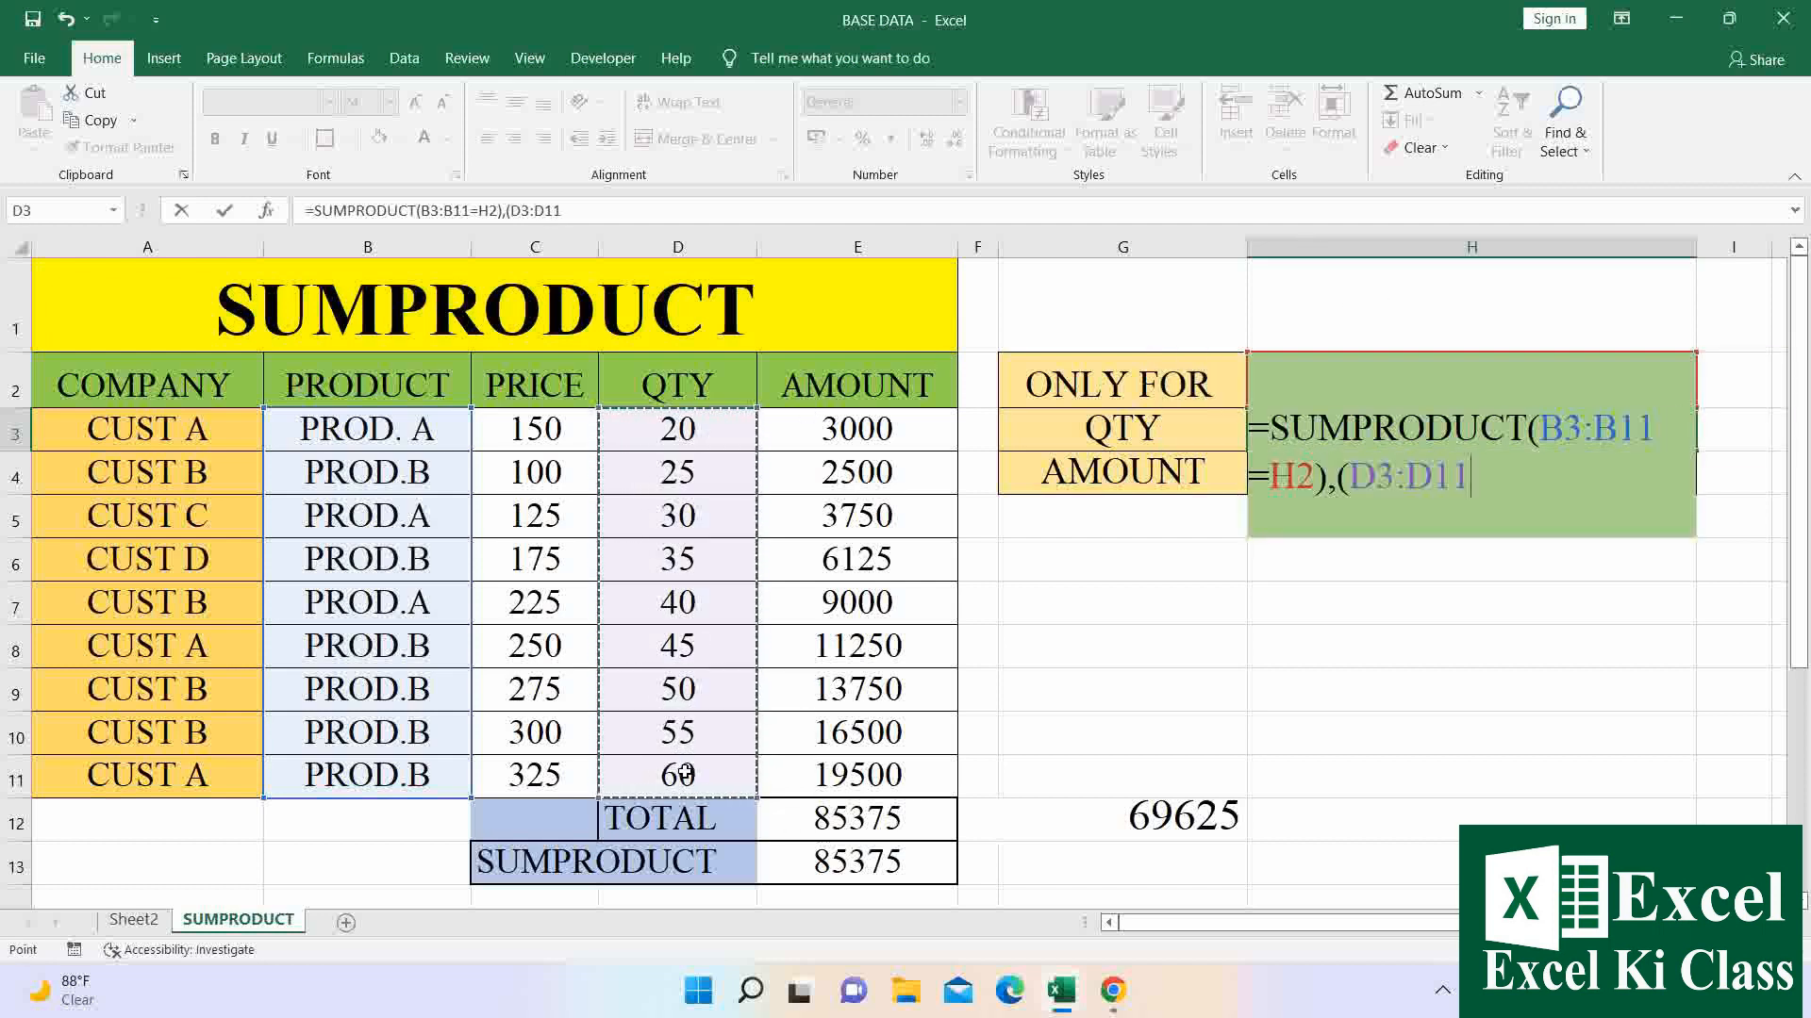
{"action": "type", "text": ")"}
{"action": "key", "text": "Return"}
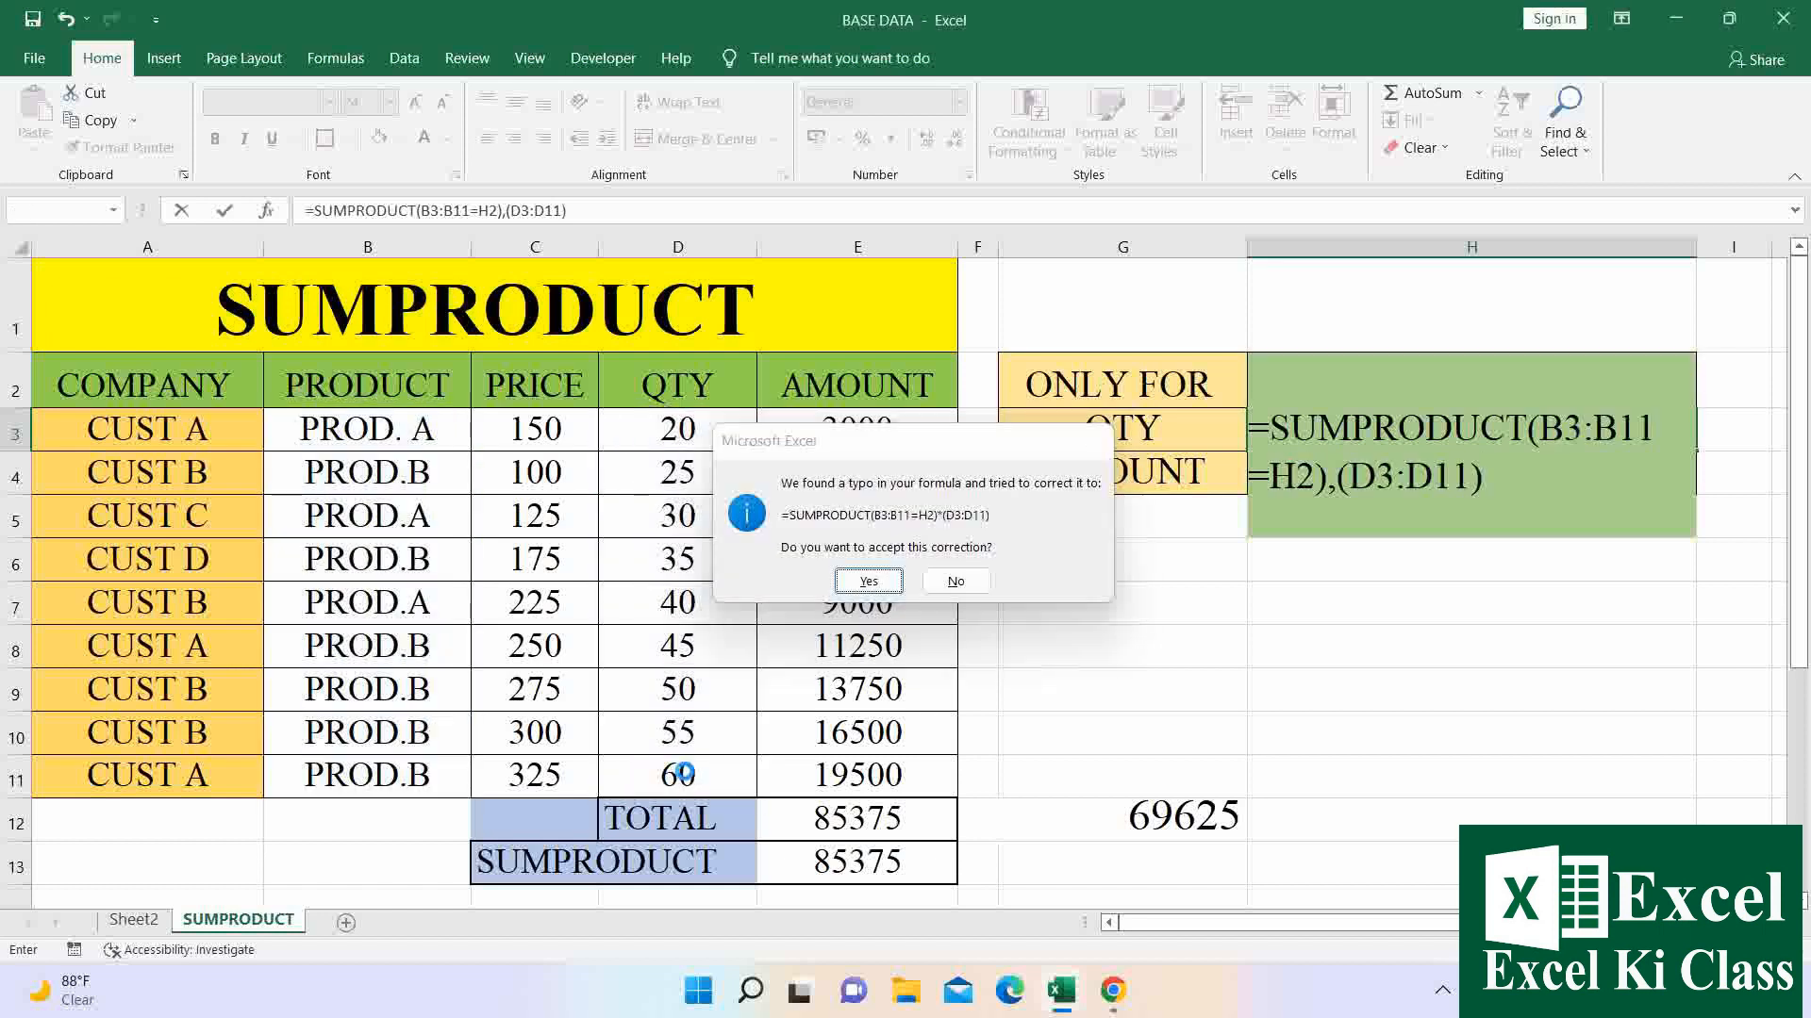
{"action": "key", "text": "Return"}
{"action": "key", "text": "Up"}
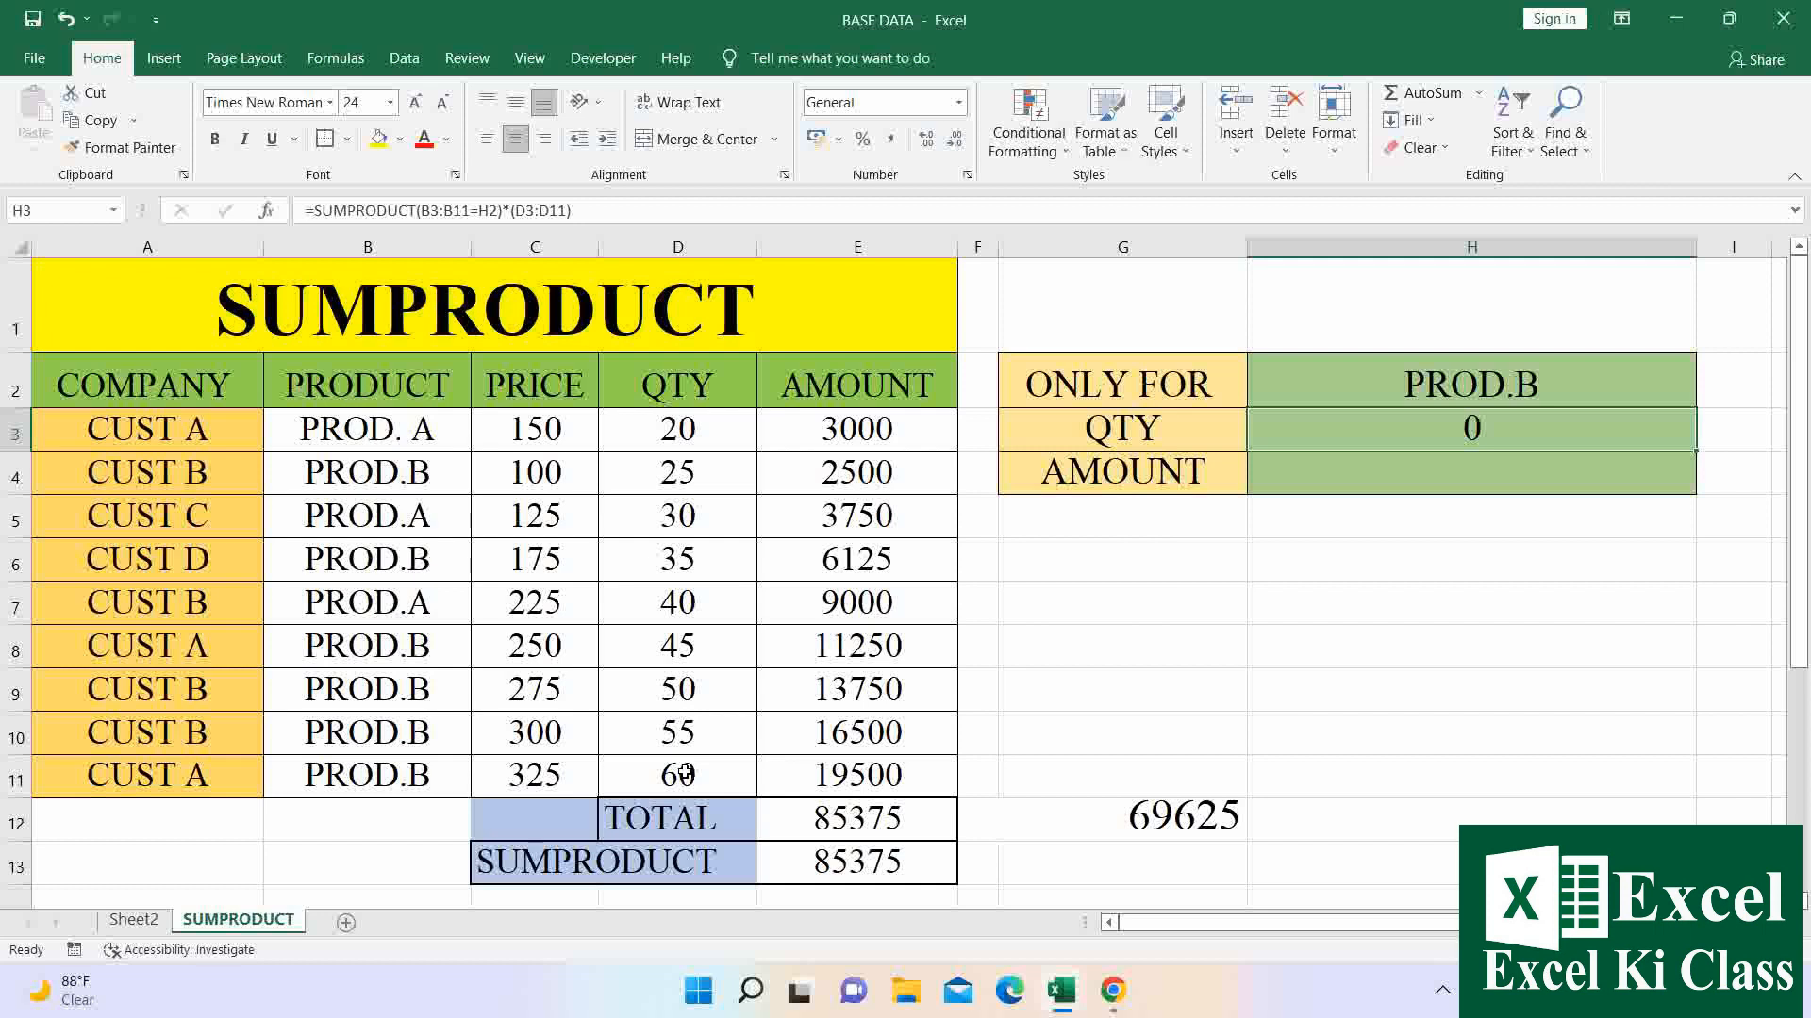
Add the missing outer parentheses in H3 so the formula reads =SUMPRODUCT((B3:B11=H2)*(D3:D11)).
{"action": "key", "text": "F2"}
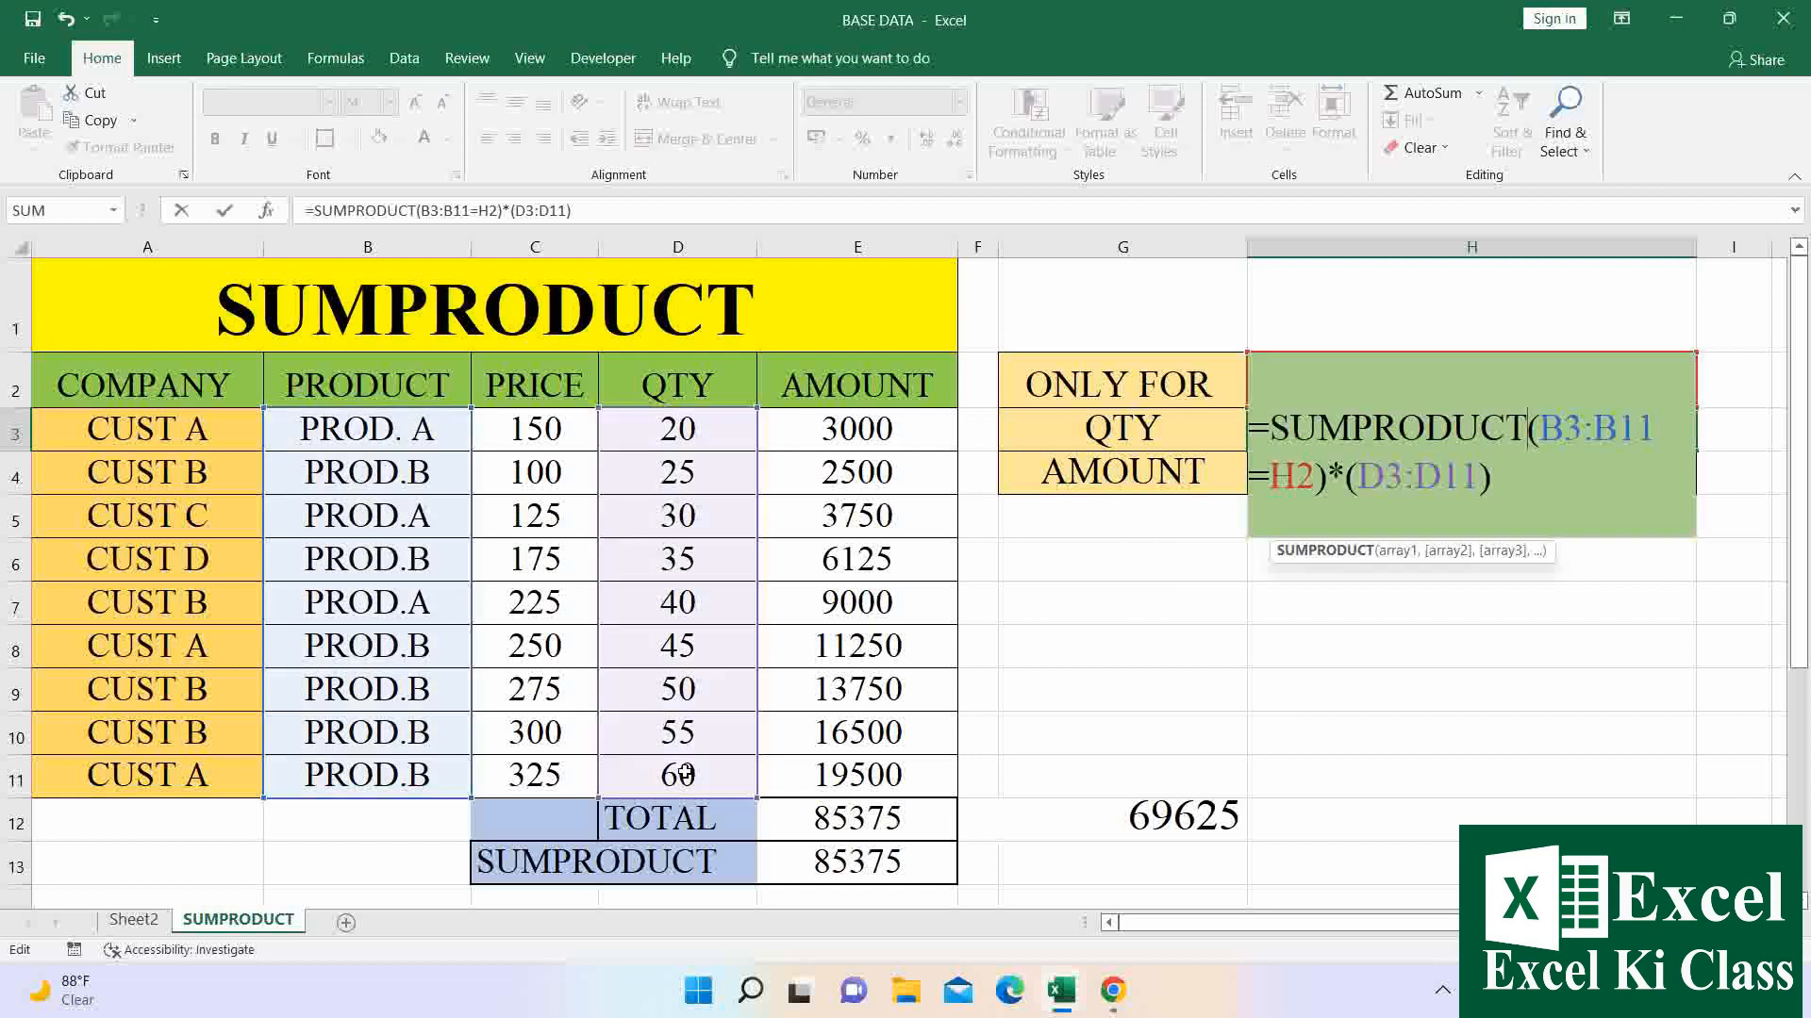
{"action": "type", "text": "("}
{"action": "key", "text": "End"}
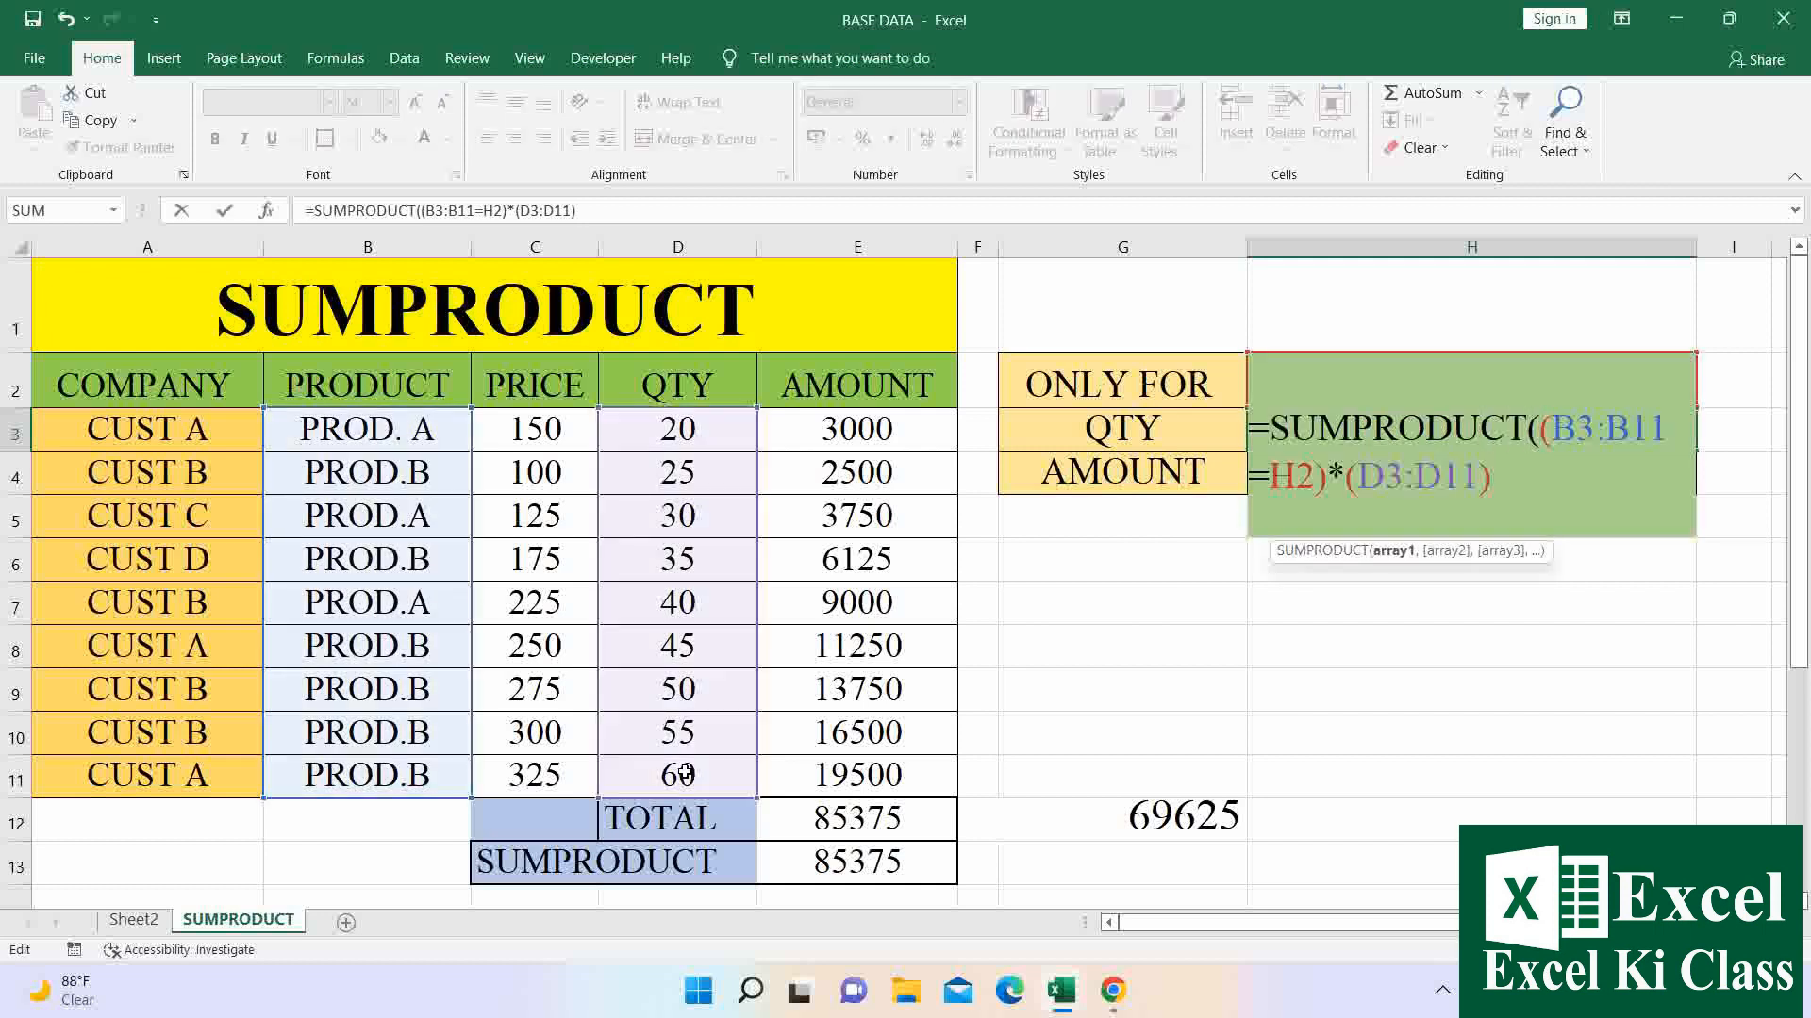
{"action": "type", "text": ")"}
{"action": "key", "text": "Return"}
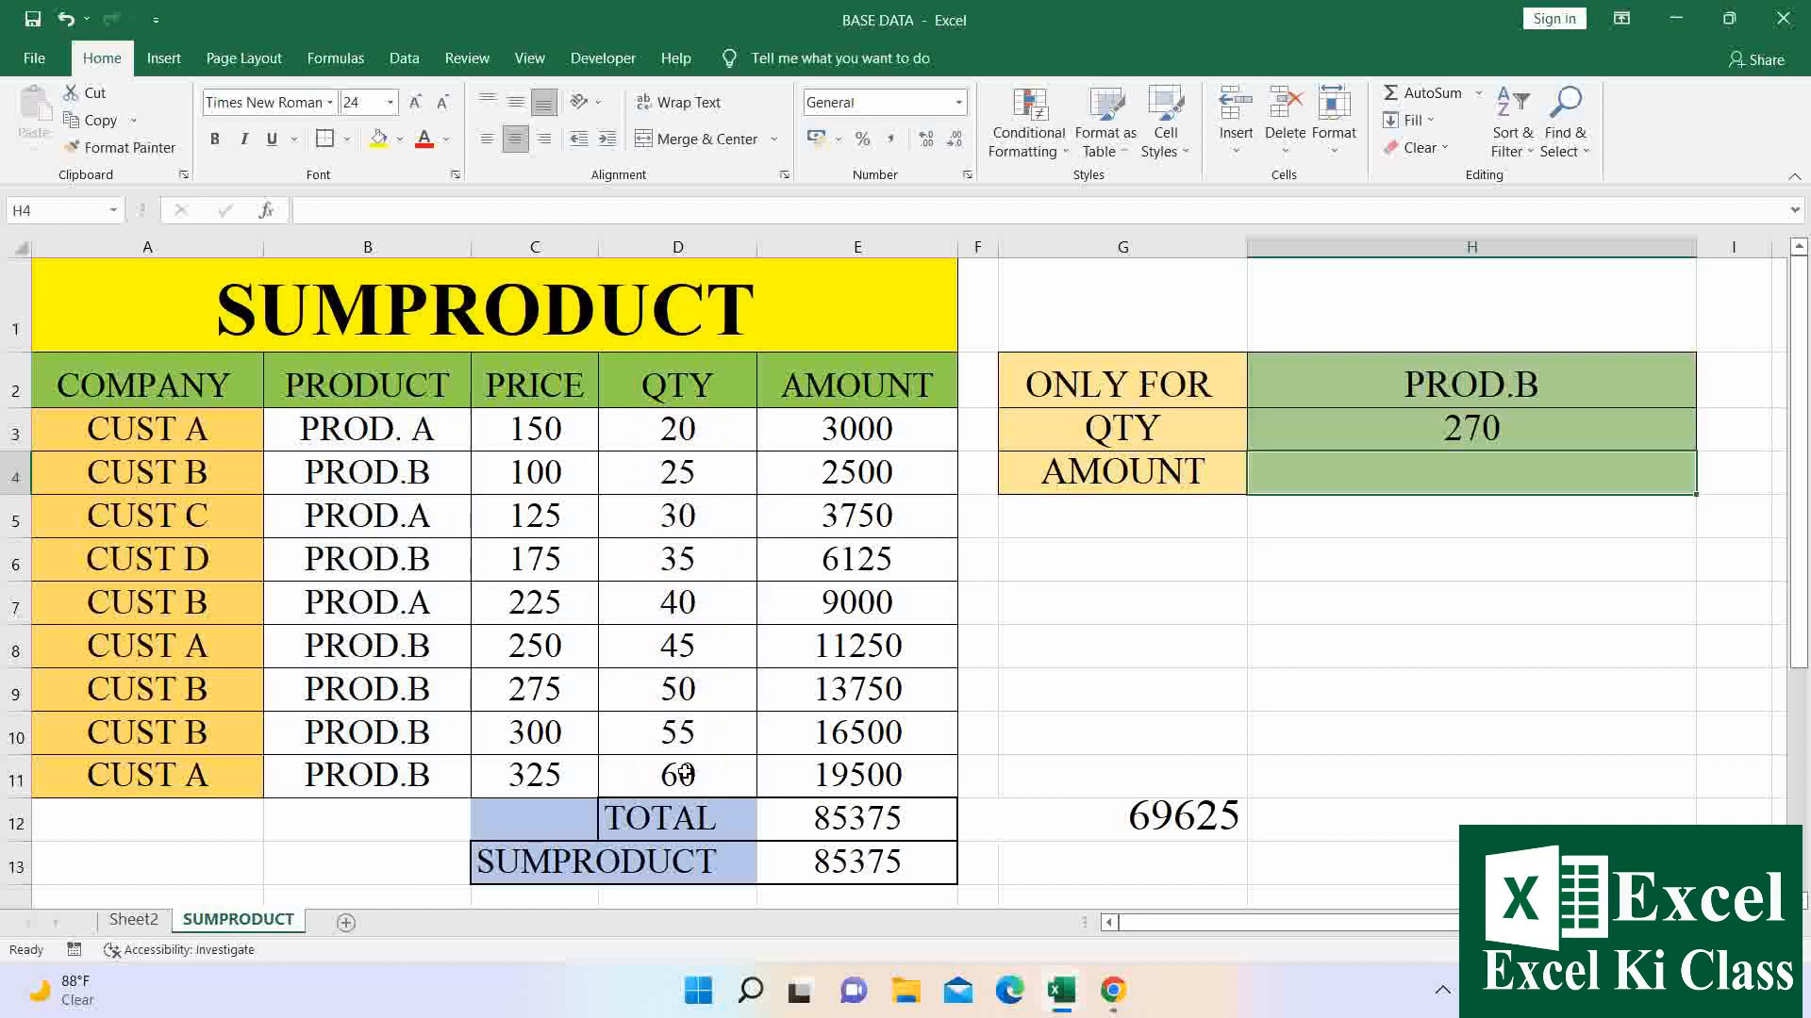
Review the condition, multiplication and closing parts of the SUMPRODUCT formula in QTY cell H3.
{"action": "key", "text": "Up"}
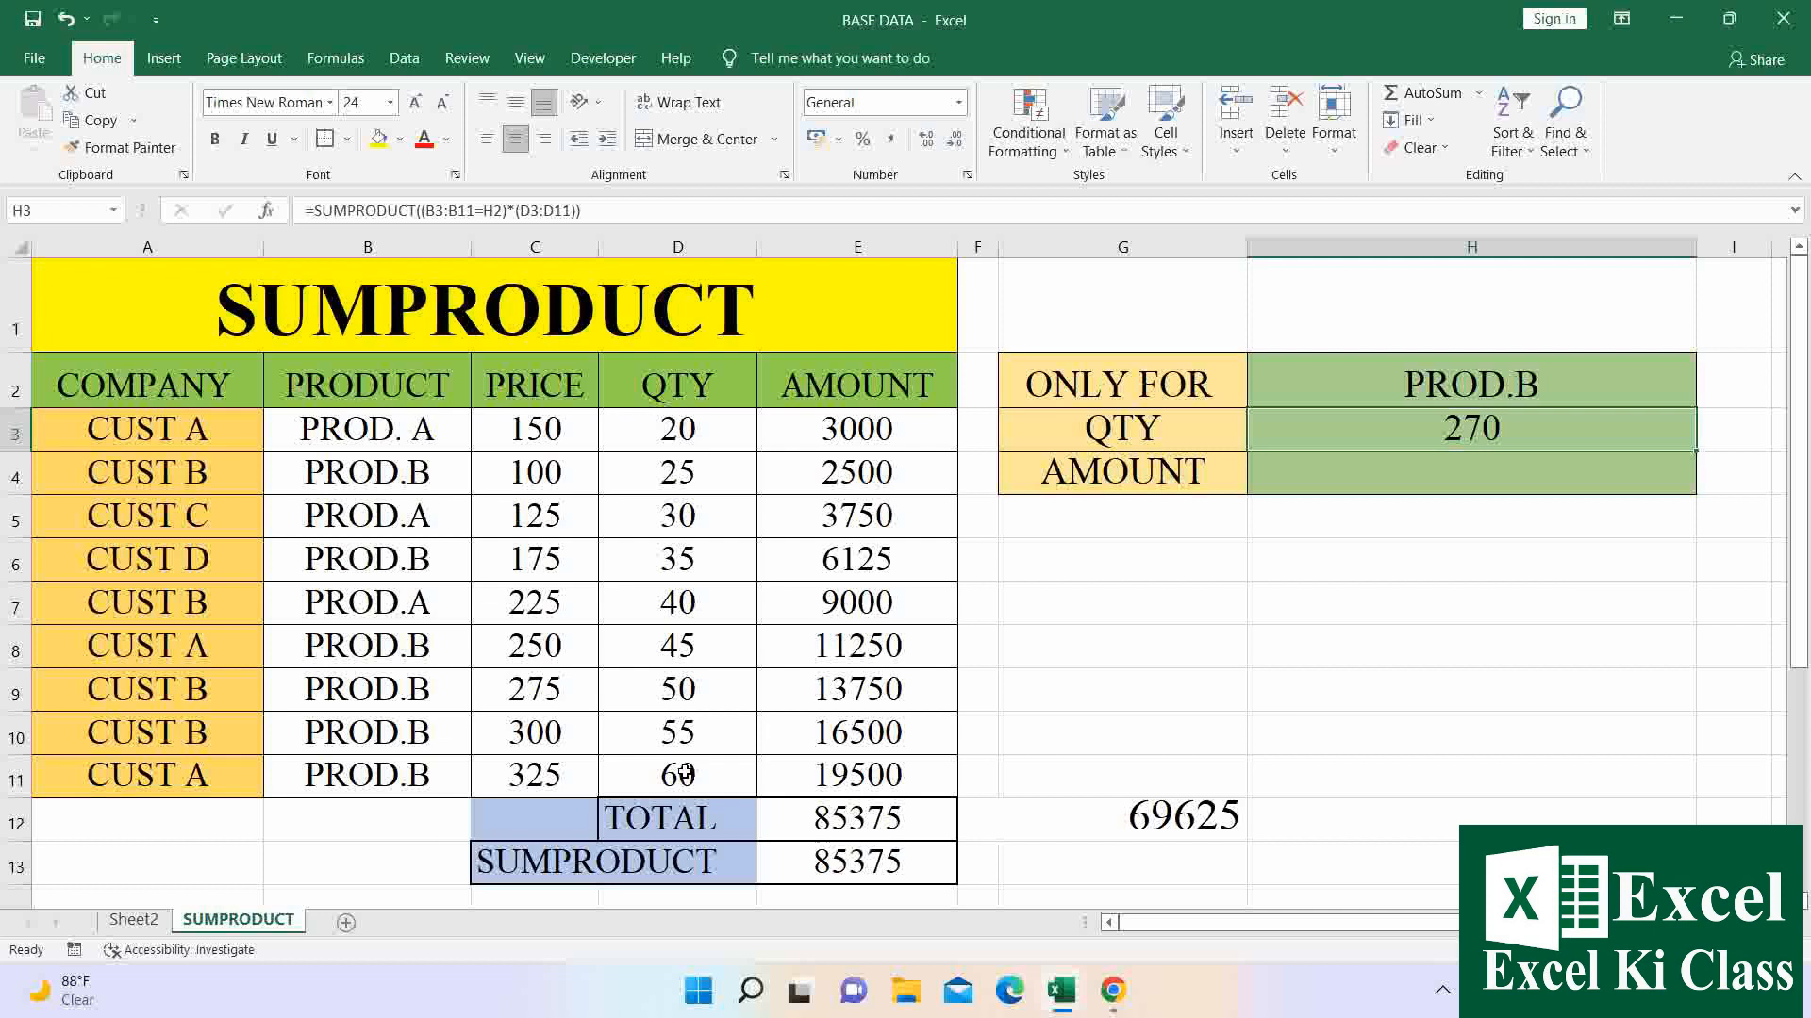
{"action": "key", "text": "F2"}
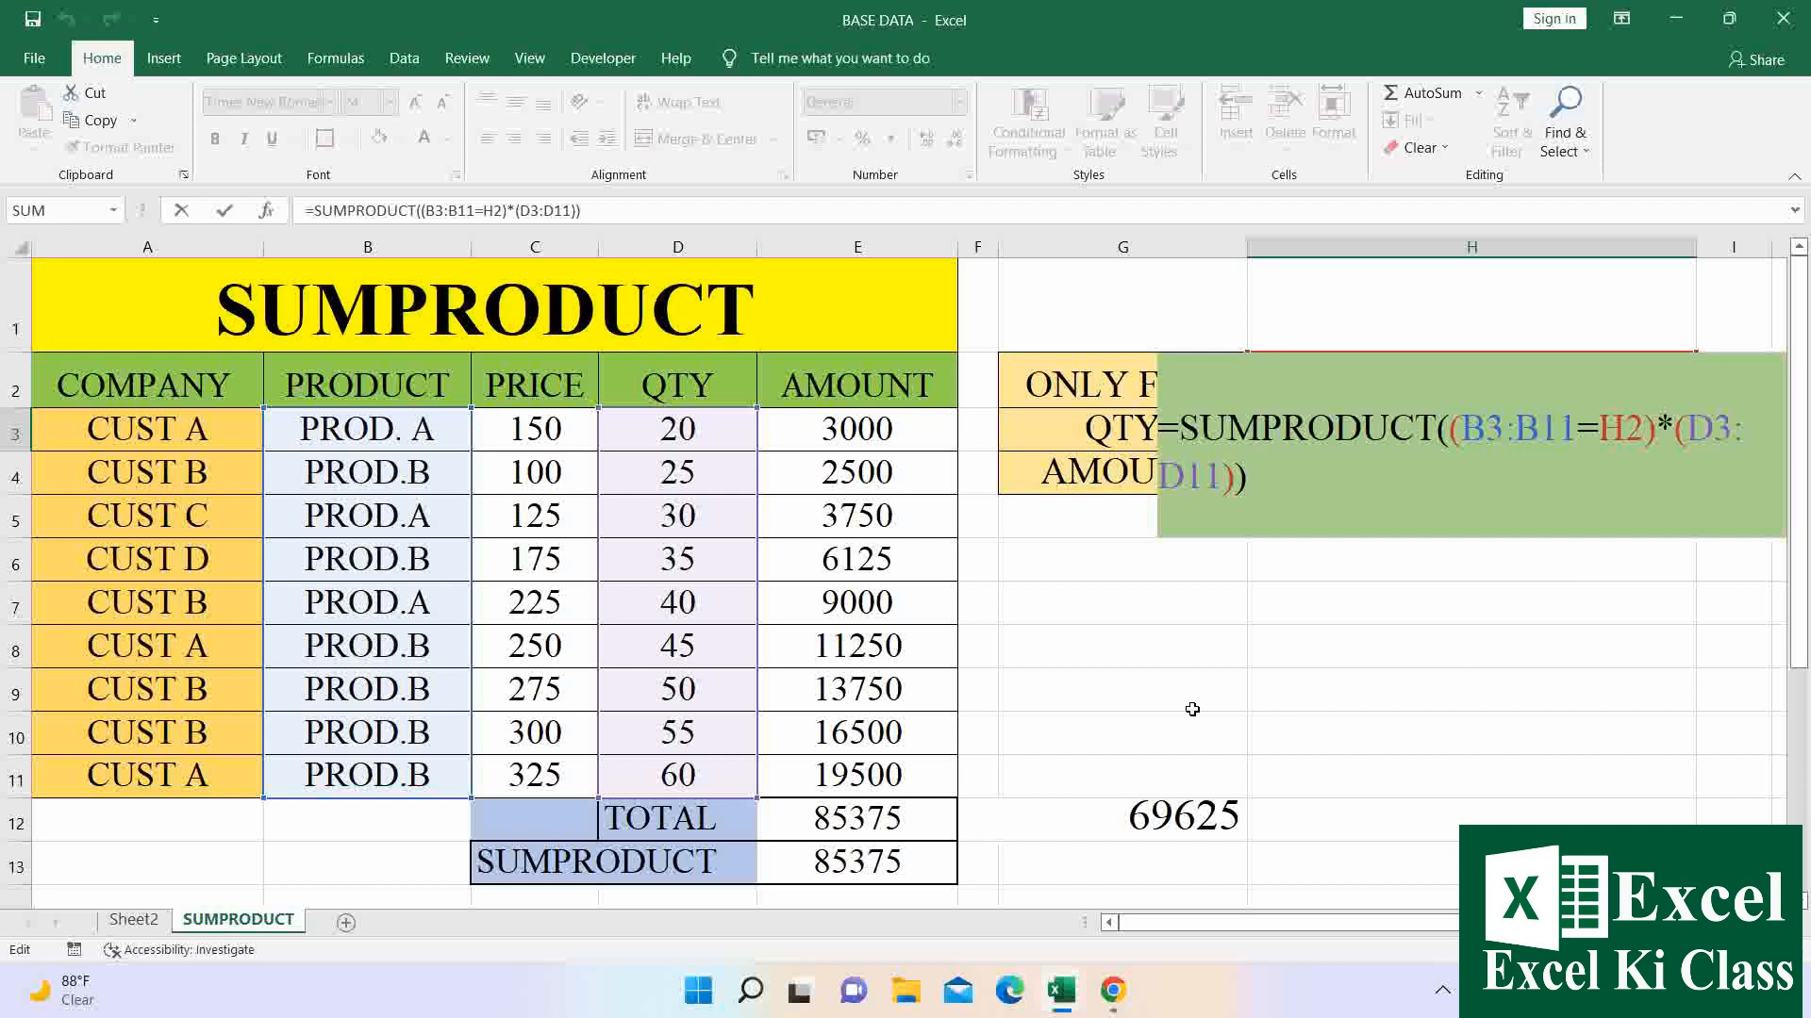
{"action": "left_click", "coordinate": [1451, 443]}
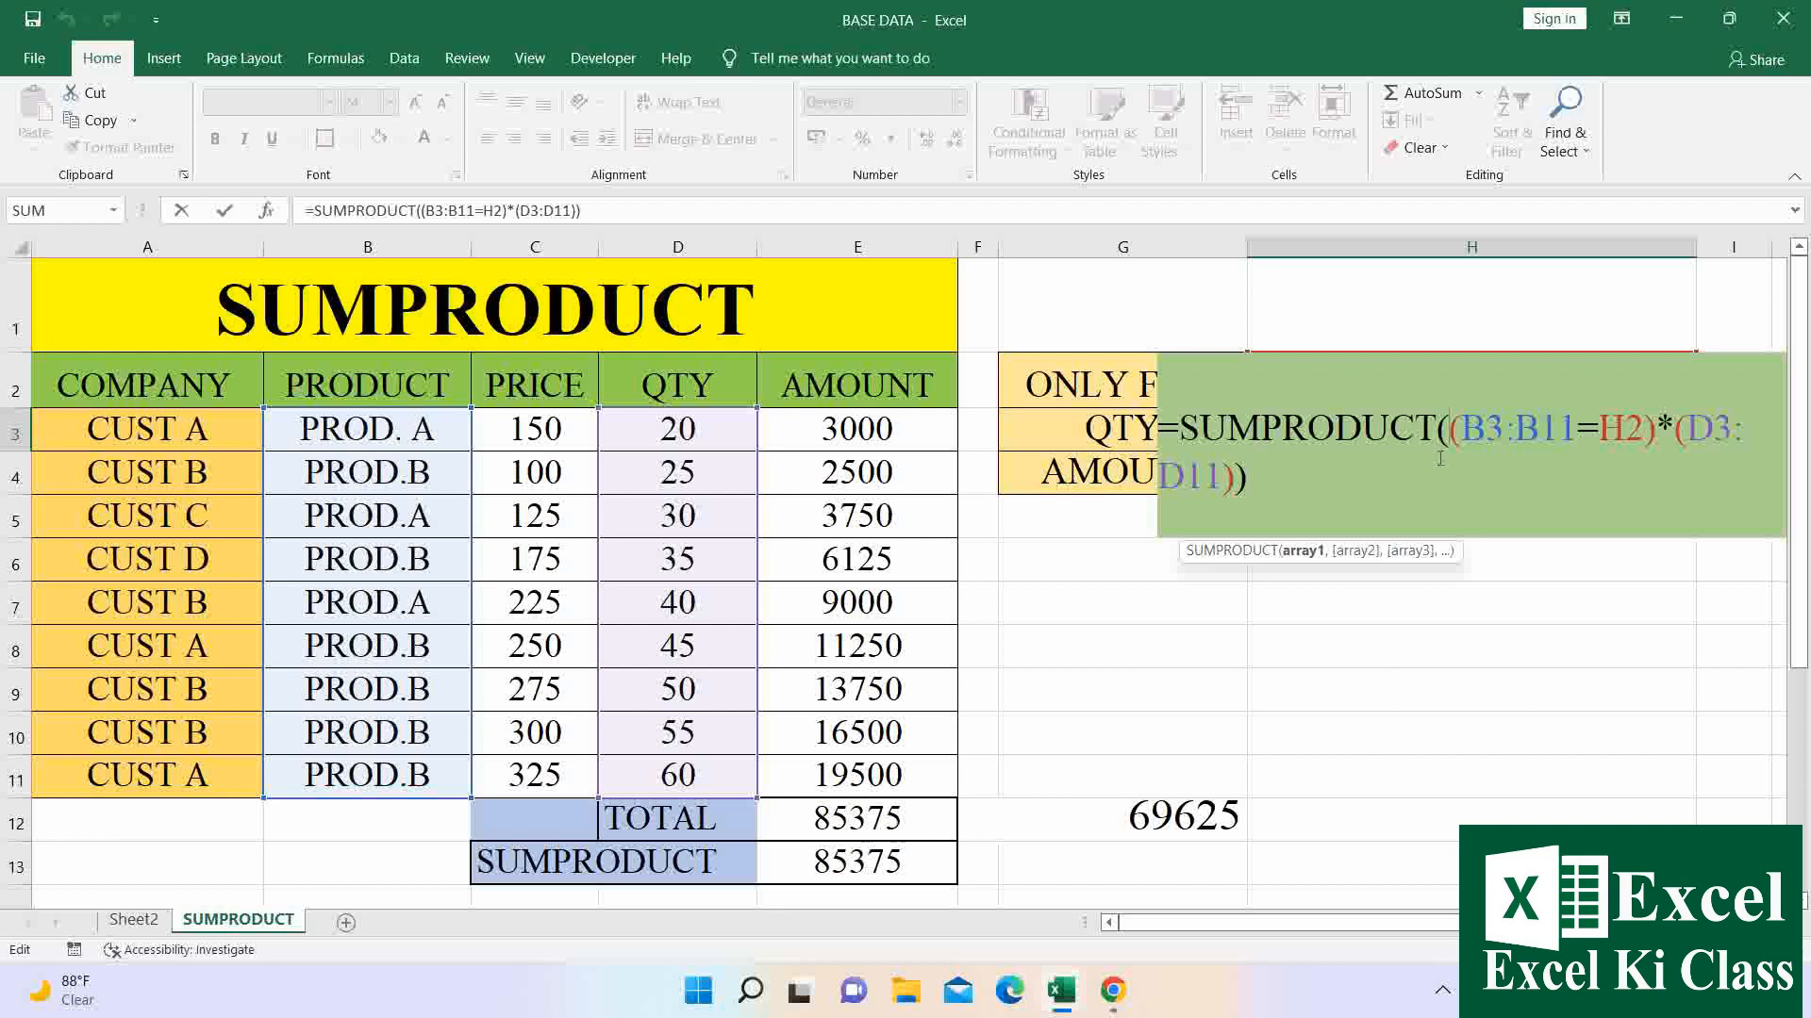
{"action": "left_click", "coordinate": [1255, 471]}
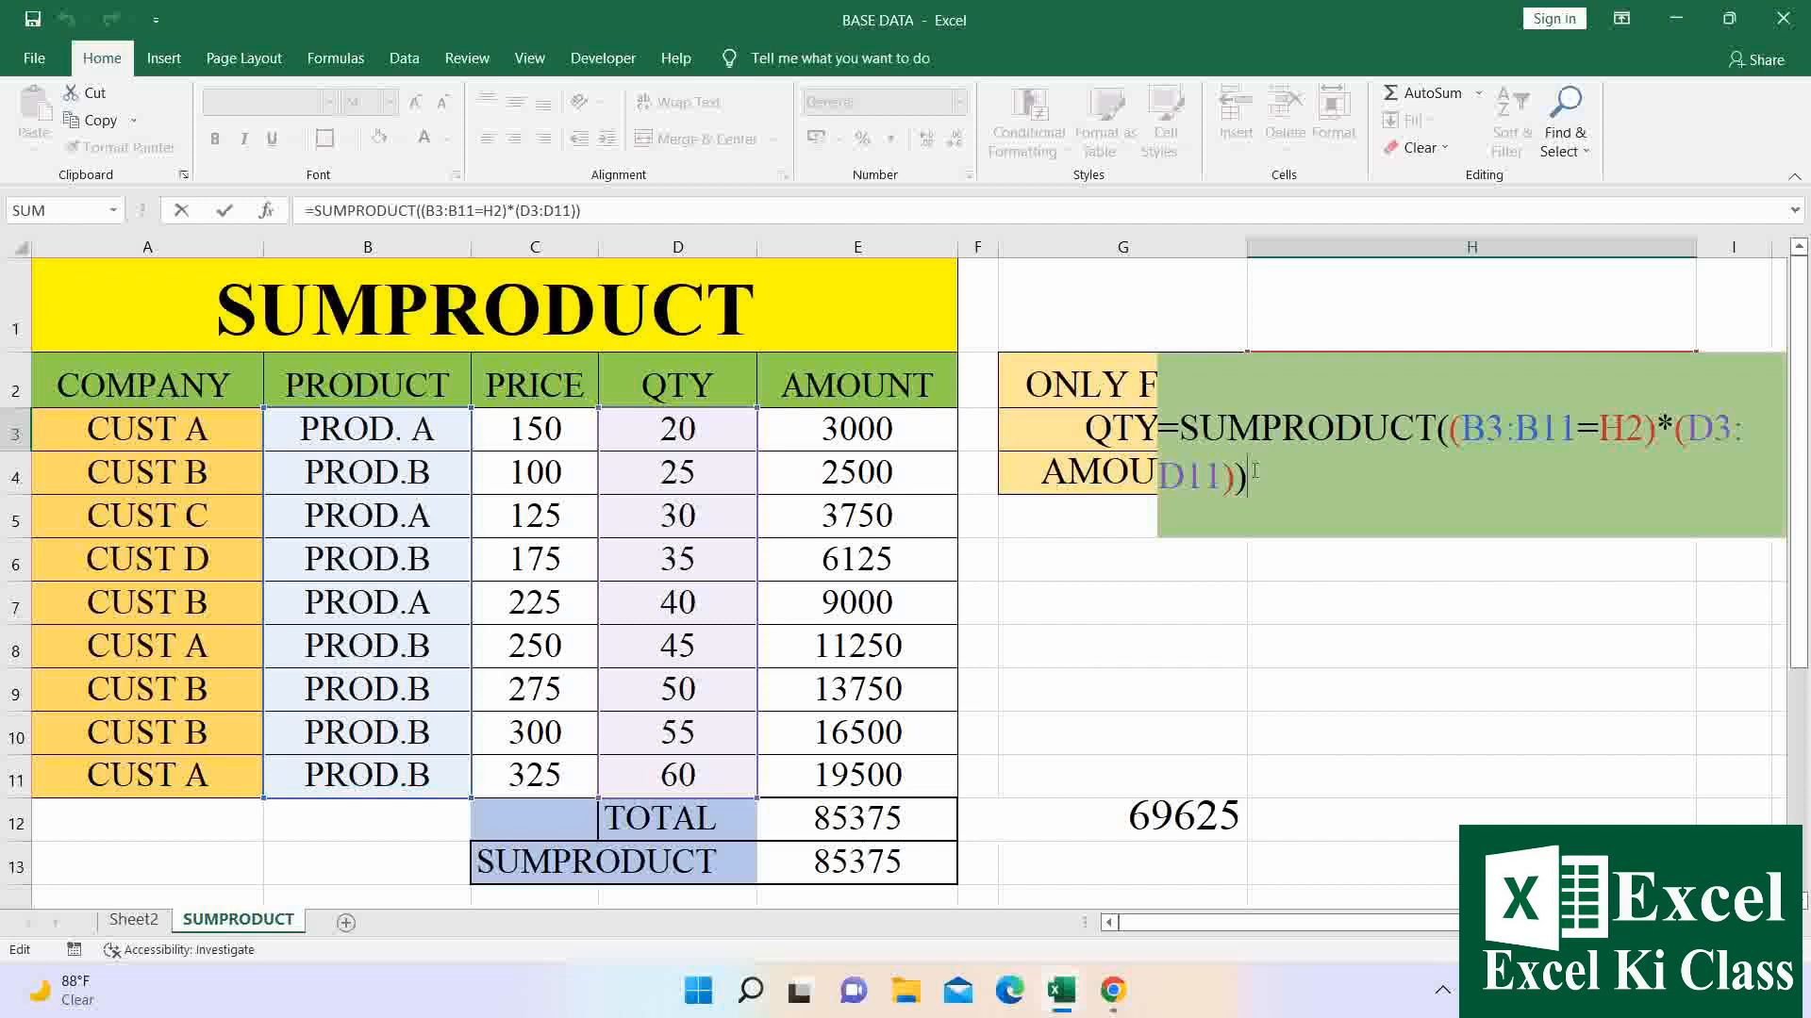
{"action": "left_click", "coordinate": [1670, 428]}
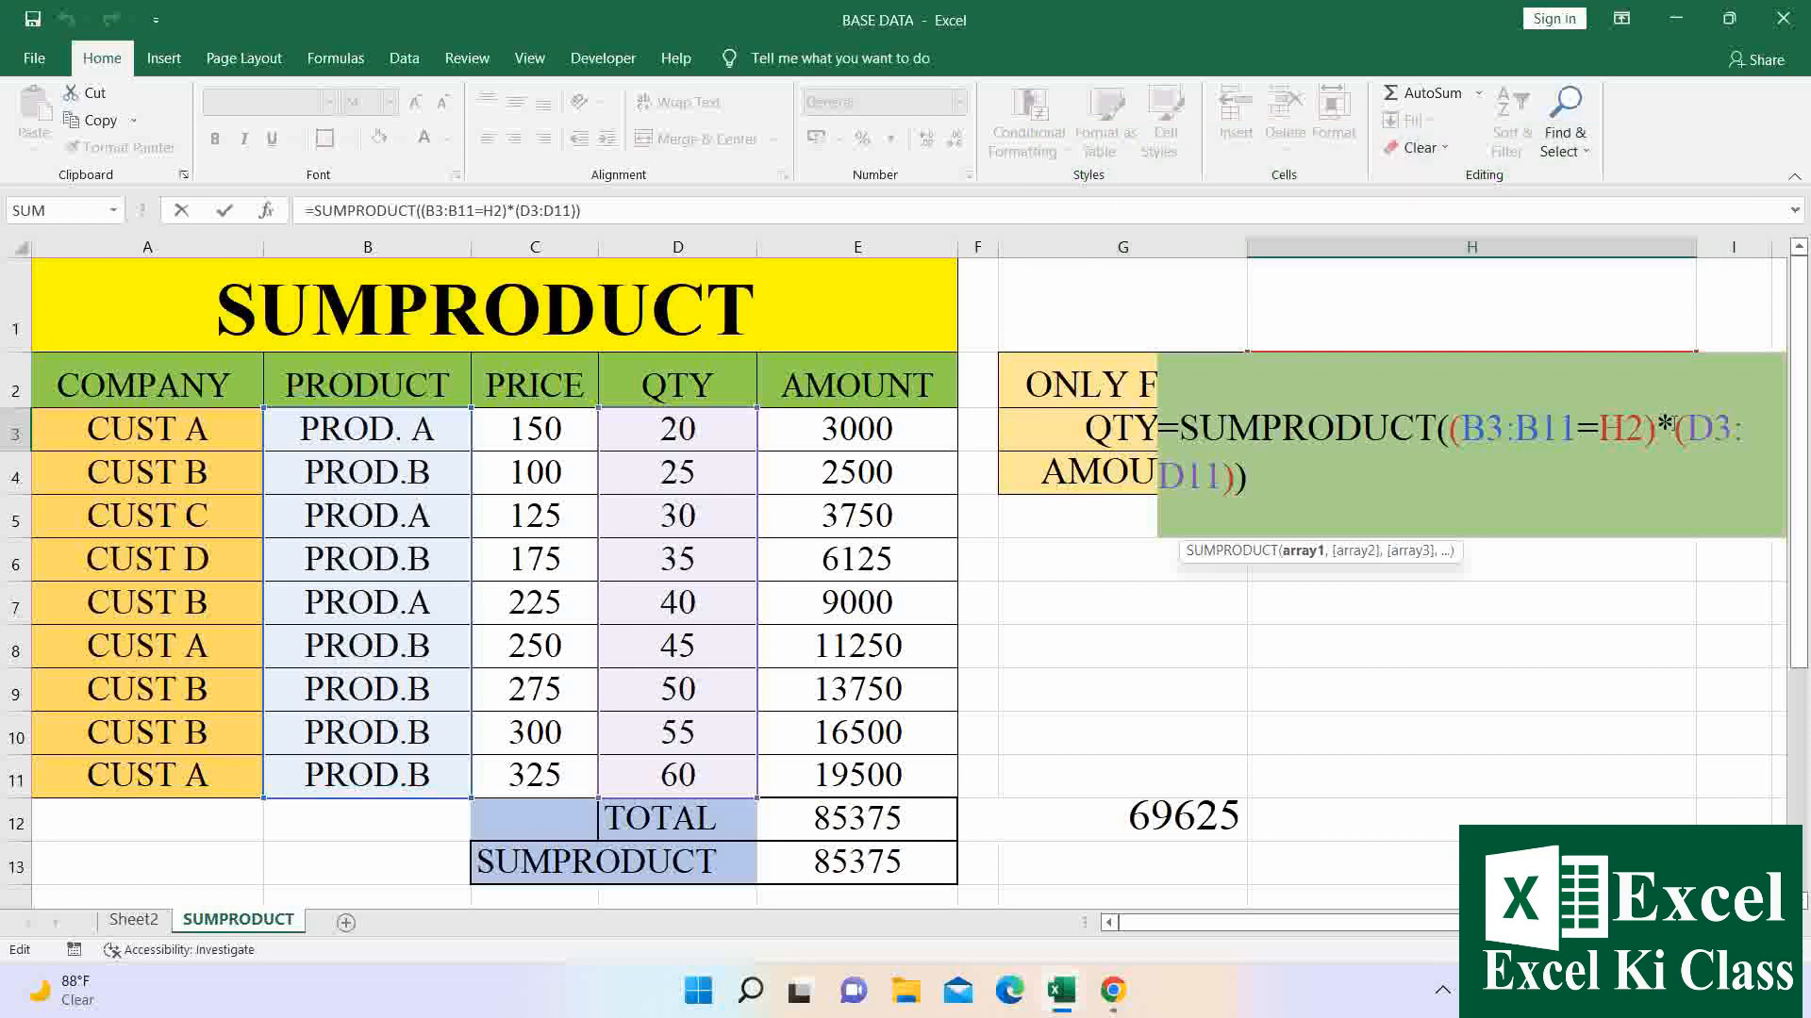
{"action": "key", "text": "Return"}
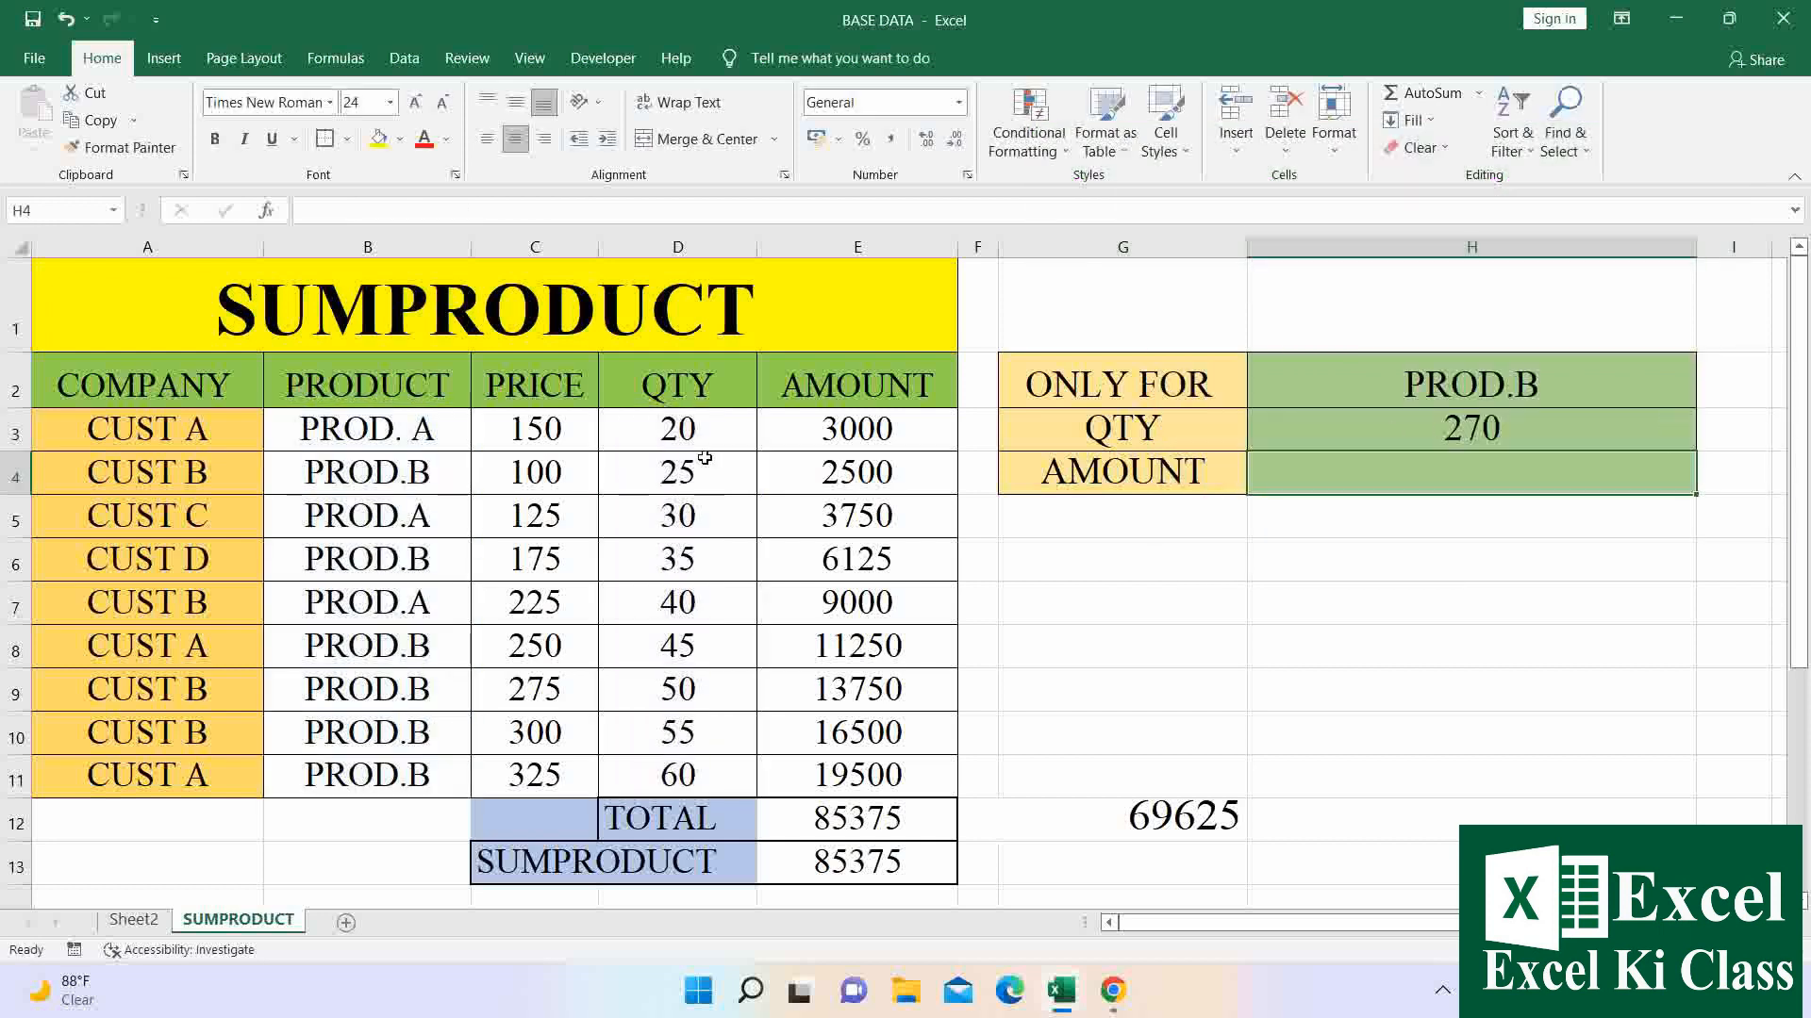
Fill the product, price and quantity cells of all PROD.B rows (B4:D4, B6:D6 and B8:D11) with yellow.
{"action": "left_click_drag", "start_coordinate": [382, 466], "coordinate": [664, 469]}
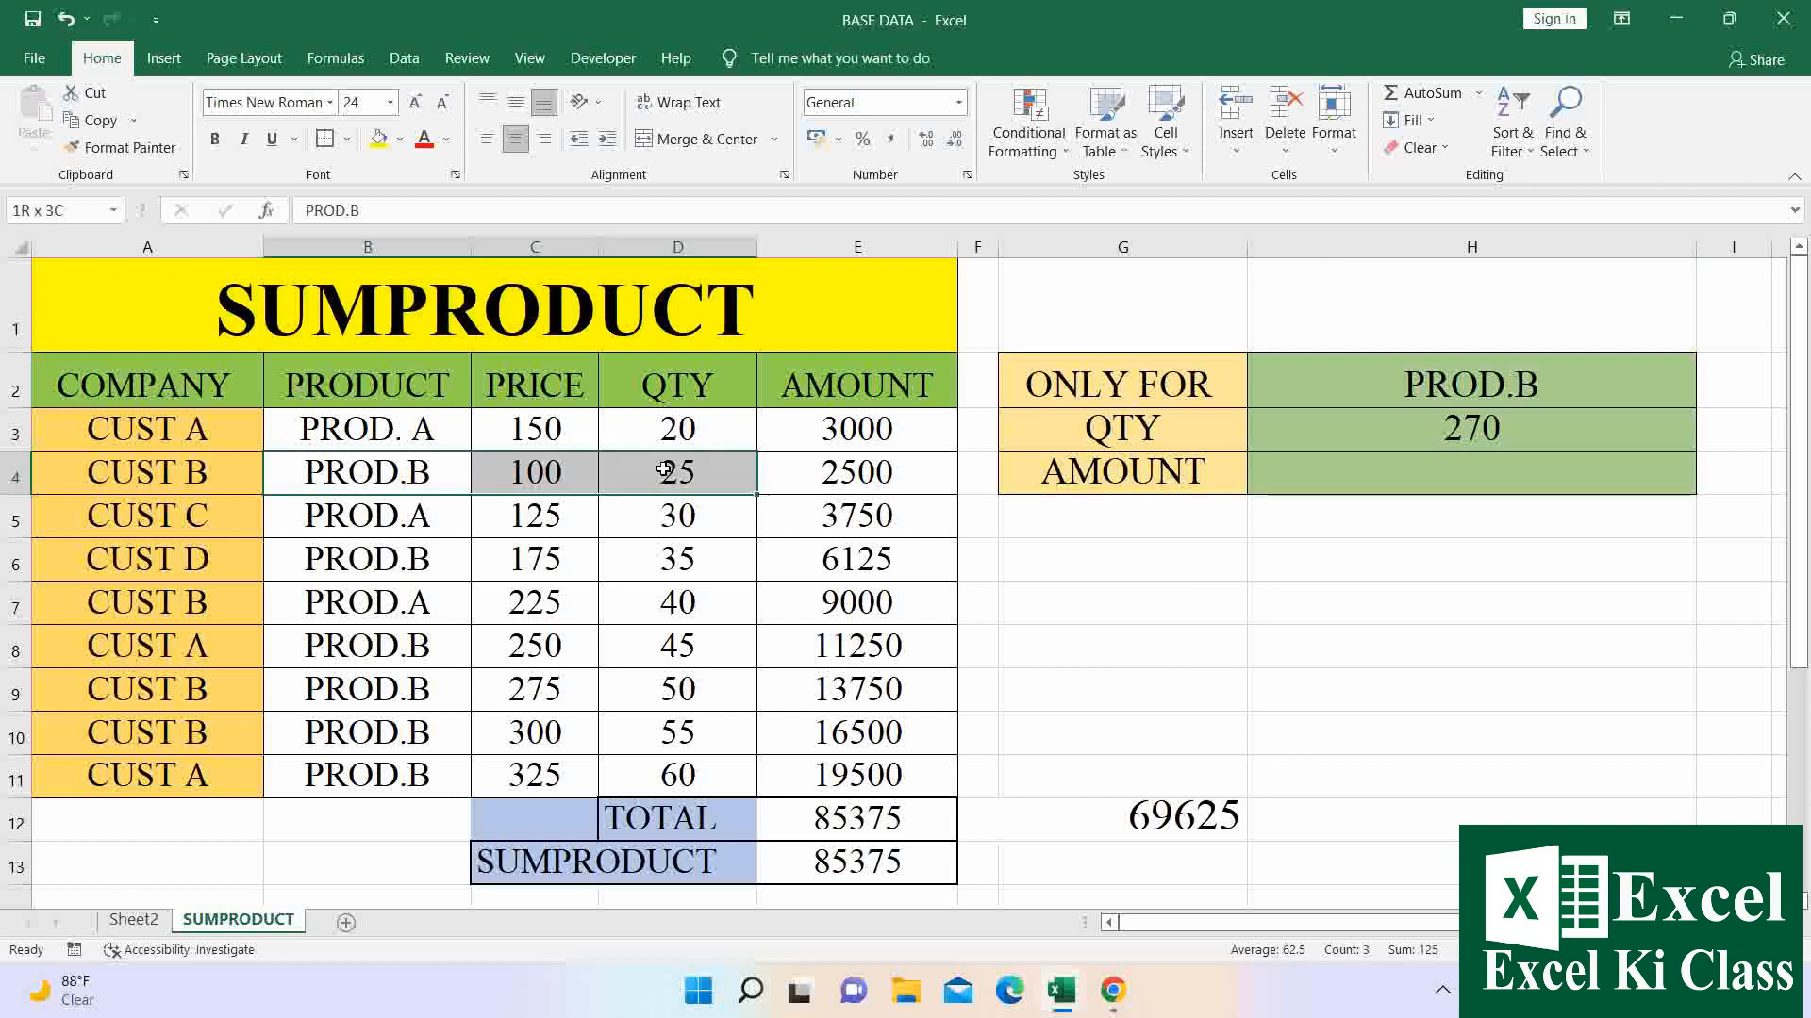
{"action": "left_click", "coordinate": [378, 139]}
{"action": "left_click_drag", "start_coordinate": [382, 558], "coordinate": [664, 559]}
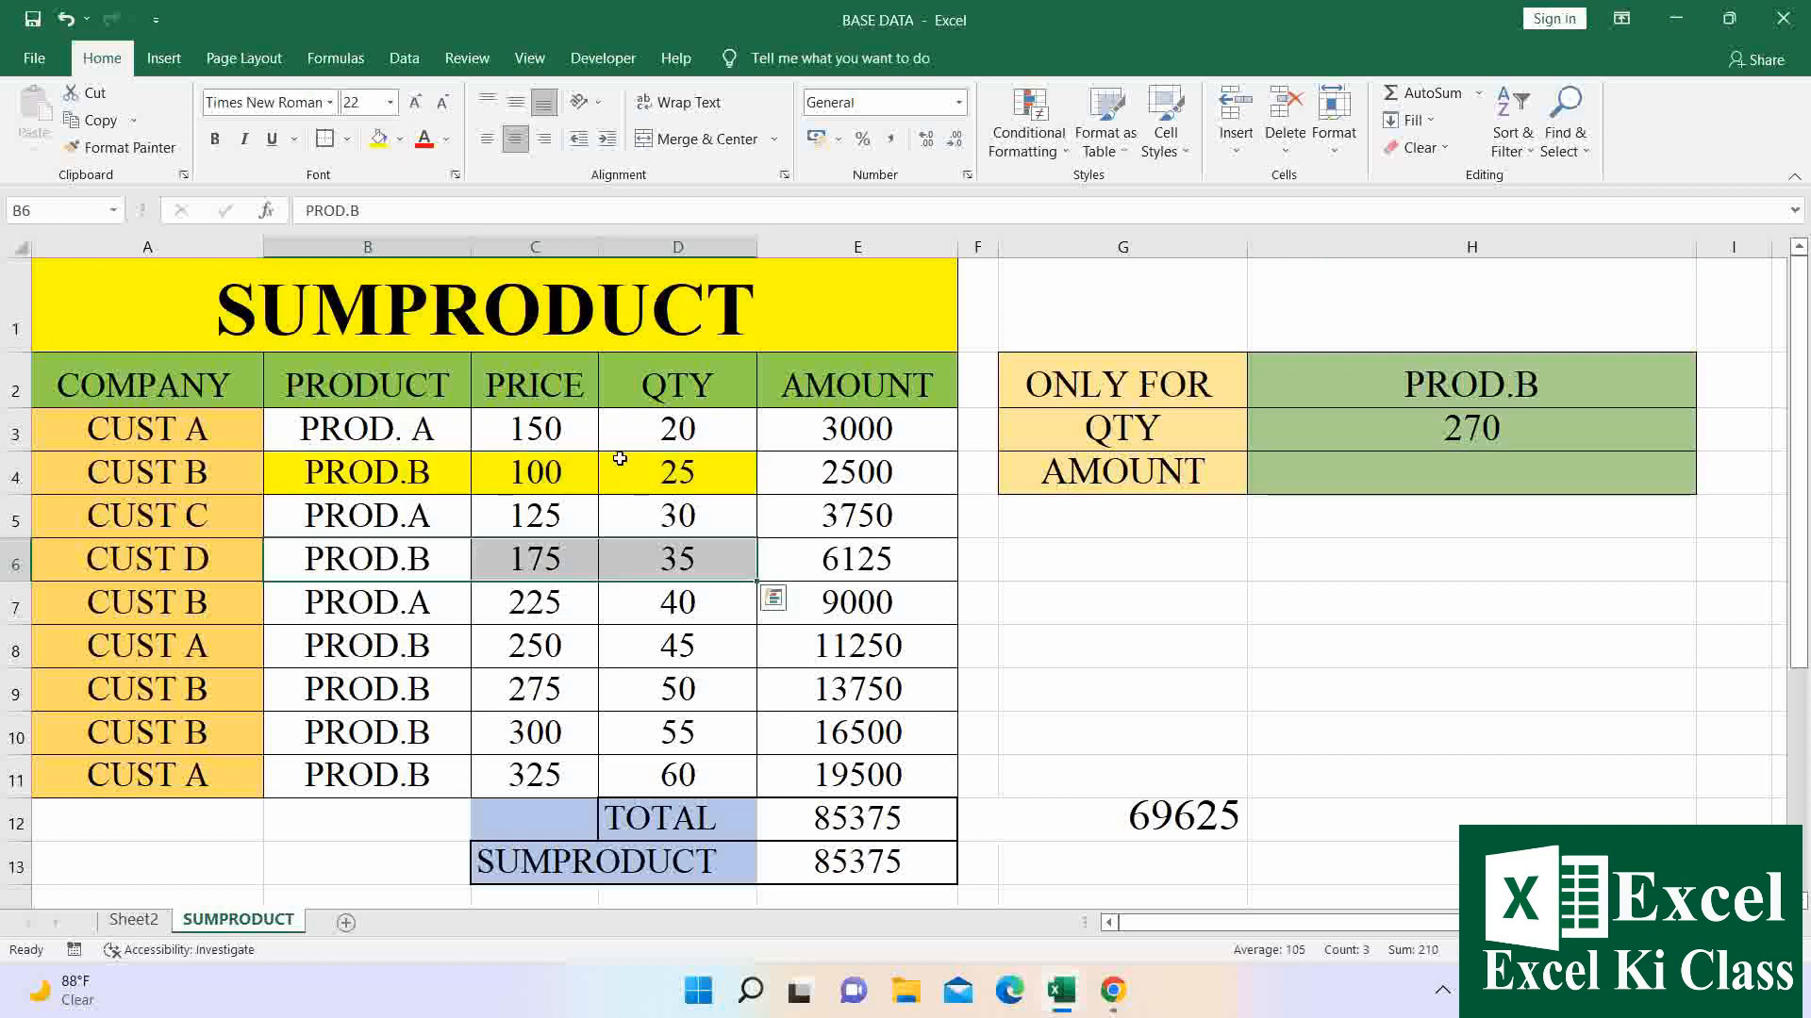
{"action": "left_click", "coordinate": [378, 138]}
{"action": "left_click_drag", "start_coordinate": [380, 646], "coordinate": [702, 700]}
{"action": "left_click_drag", "start_coordinate": [703, 707], "coordinate": [702, 773]}
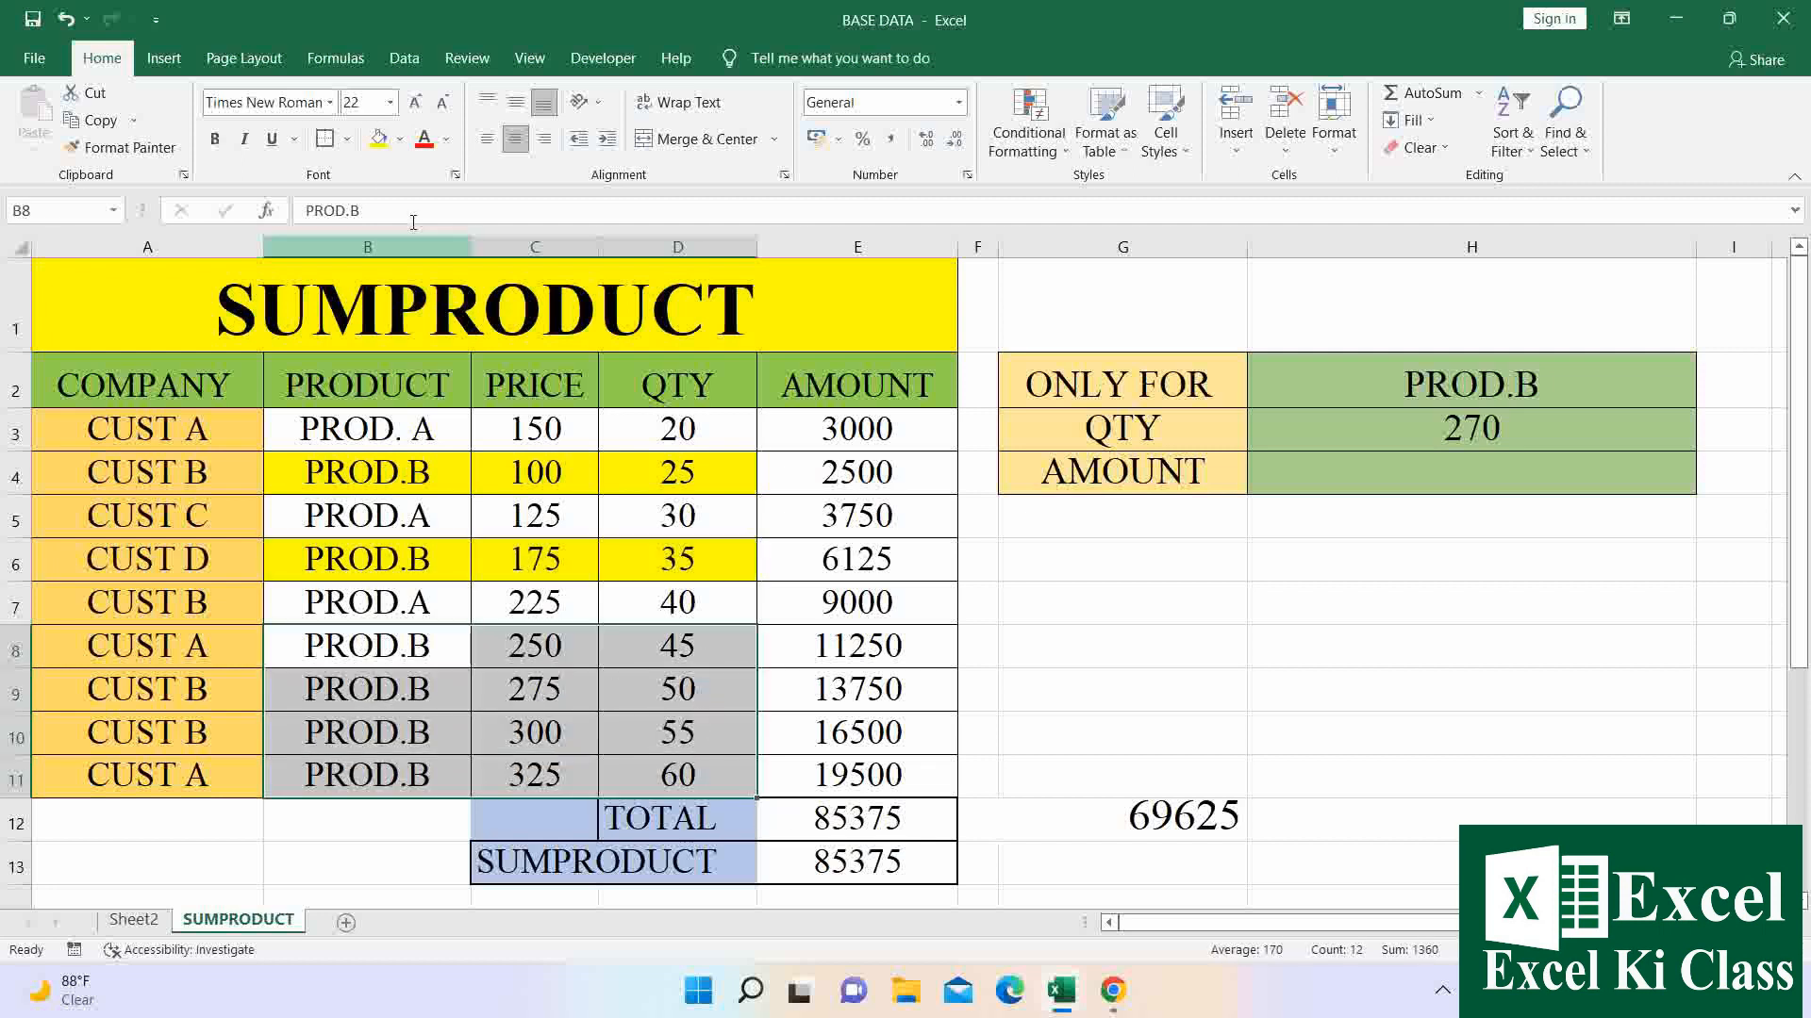
{"action": "left_click", "coordinate": [378, 139]}
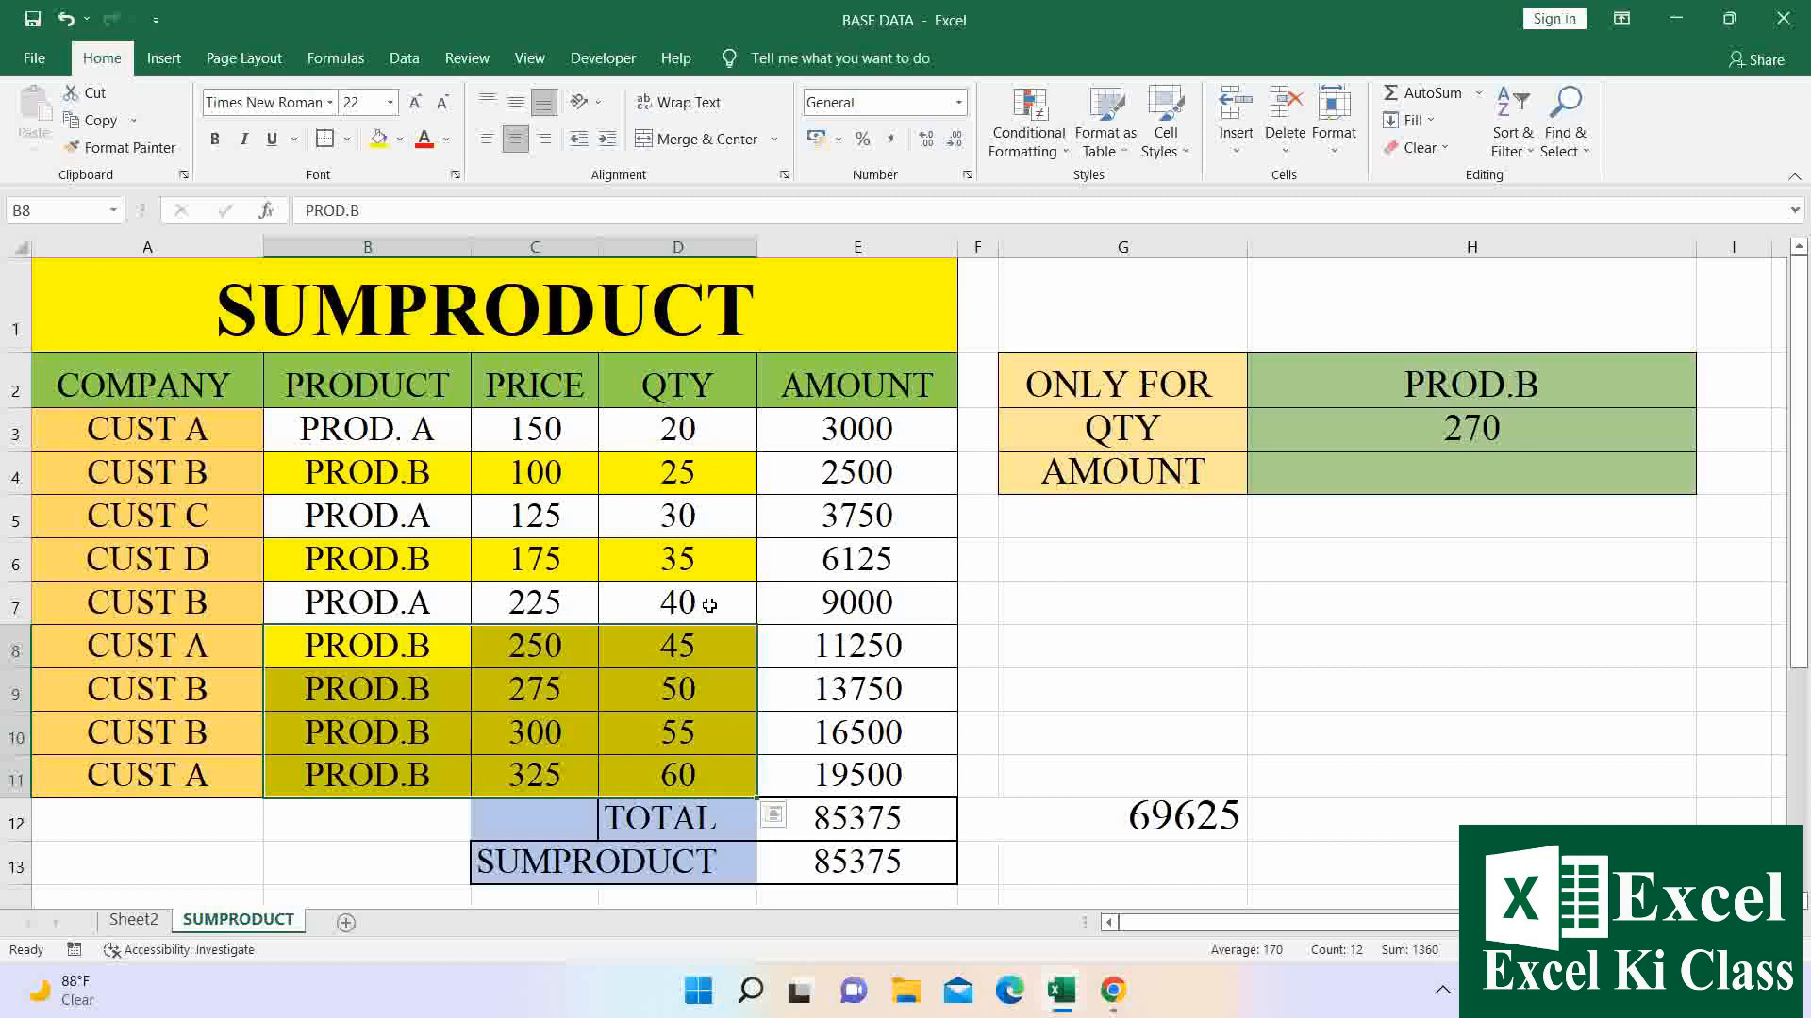
Compare the quantities in D3:D11 with the PROD.B quantity result in H3.
{"action": "left_click", "coordinate": [677, 431]}
{"action": "key", "text": "shift+Down"}
{"action": "key", "text": "shift+Down"}
{"action": "key", "text": "shift+Down"}
{"action": "key", "text": "shift+Down"}
{"action": "key", "text": "shift+Down"}
{"action": "key", "text": "shift+Down"}
{"action": "key", "text": "shift+Down"}
{"action": "key", "text": "shift+Down"}
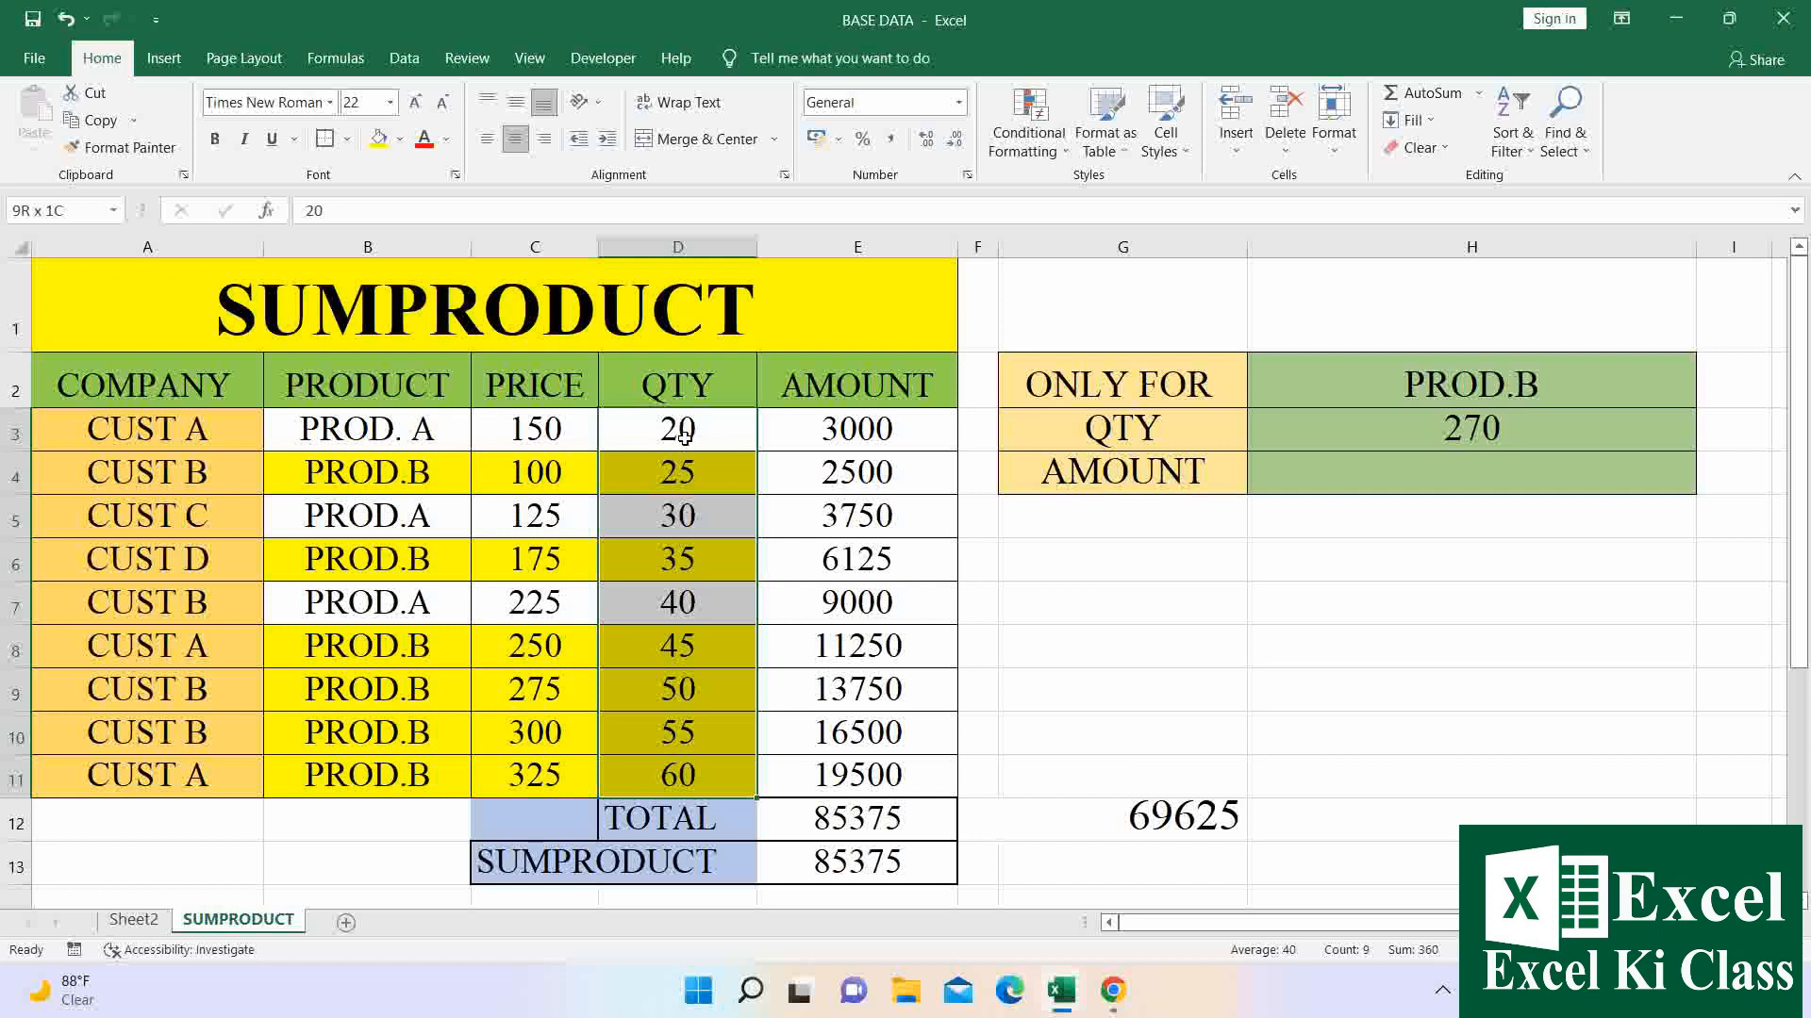
{"action": "left_click", "coordinate": [1499, 430]}
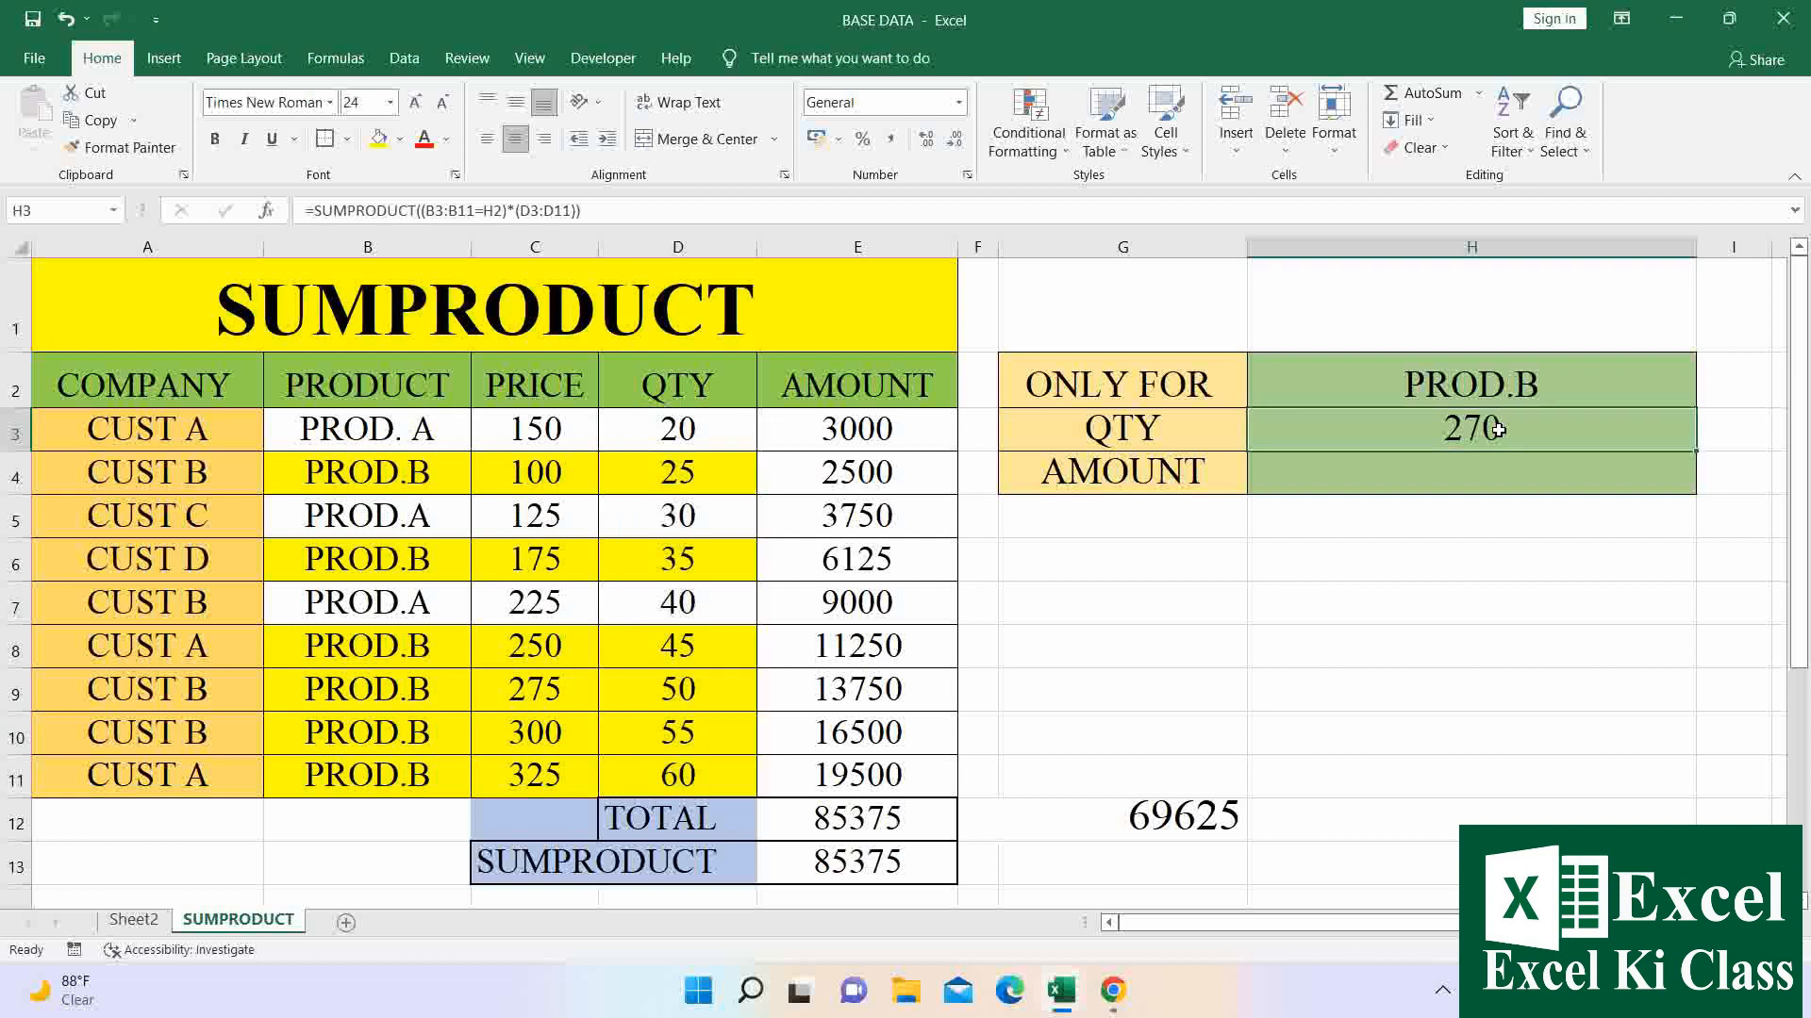
Begin a SUMPRODUCT formula in the AMOUNT cell H4, replacing the mistakenly inserted SUMIFS function.
{"action": "left_click", "coordinate": [1442, 485]}
{"action": "type", "text": "=SUM"}
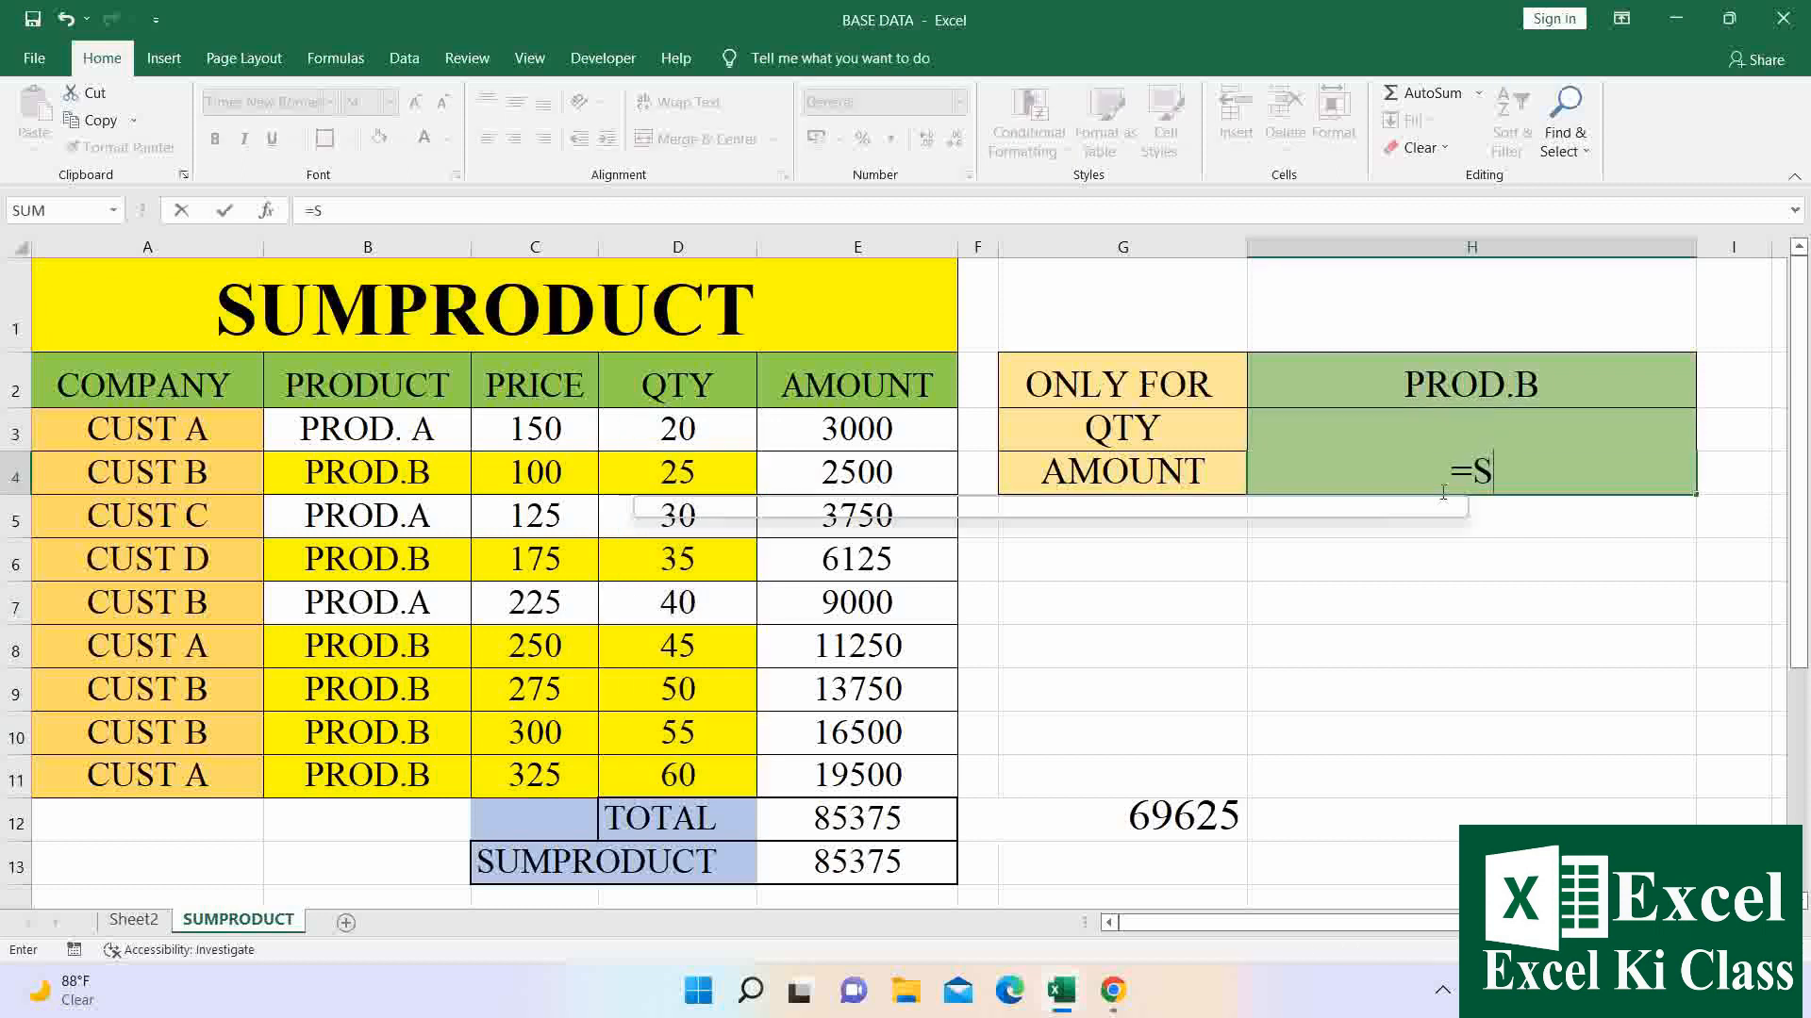
{"action": "key", "text": "Tab"}
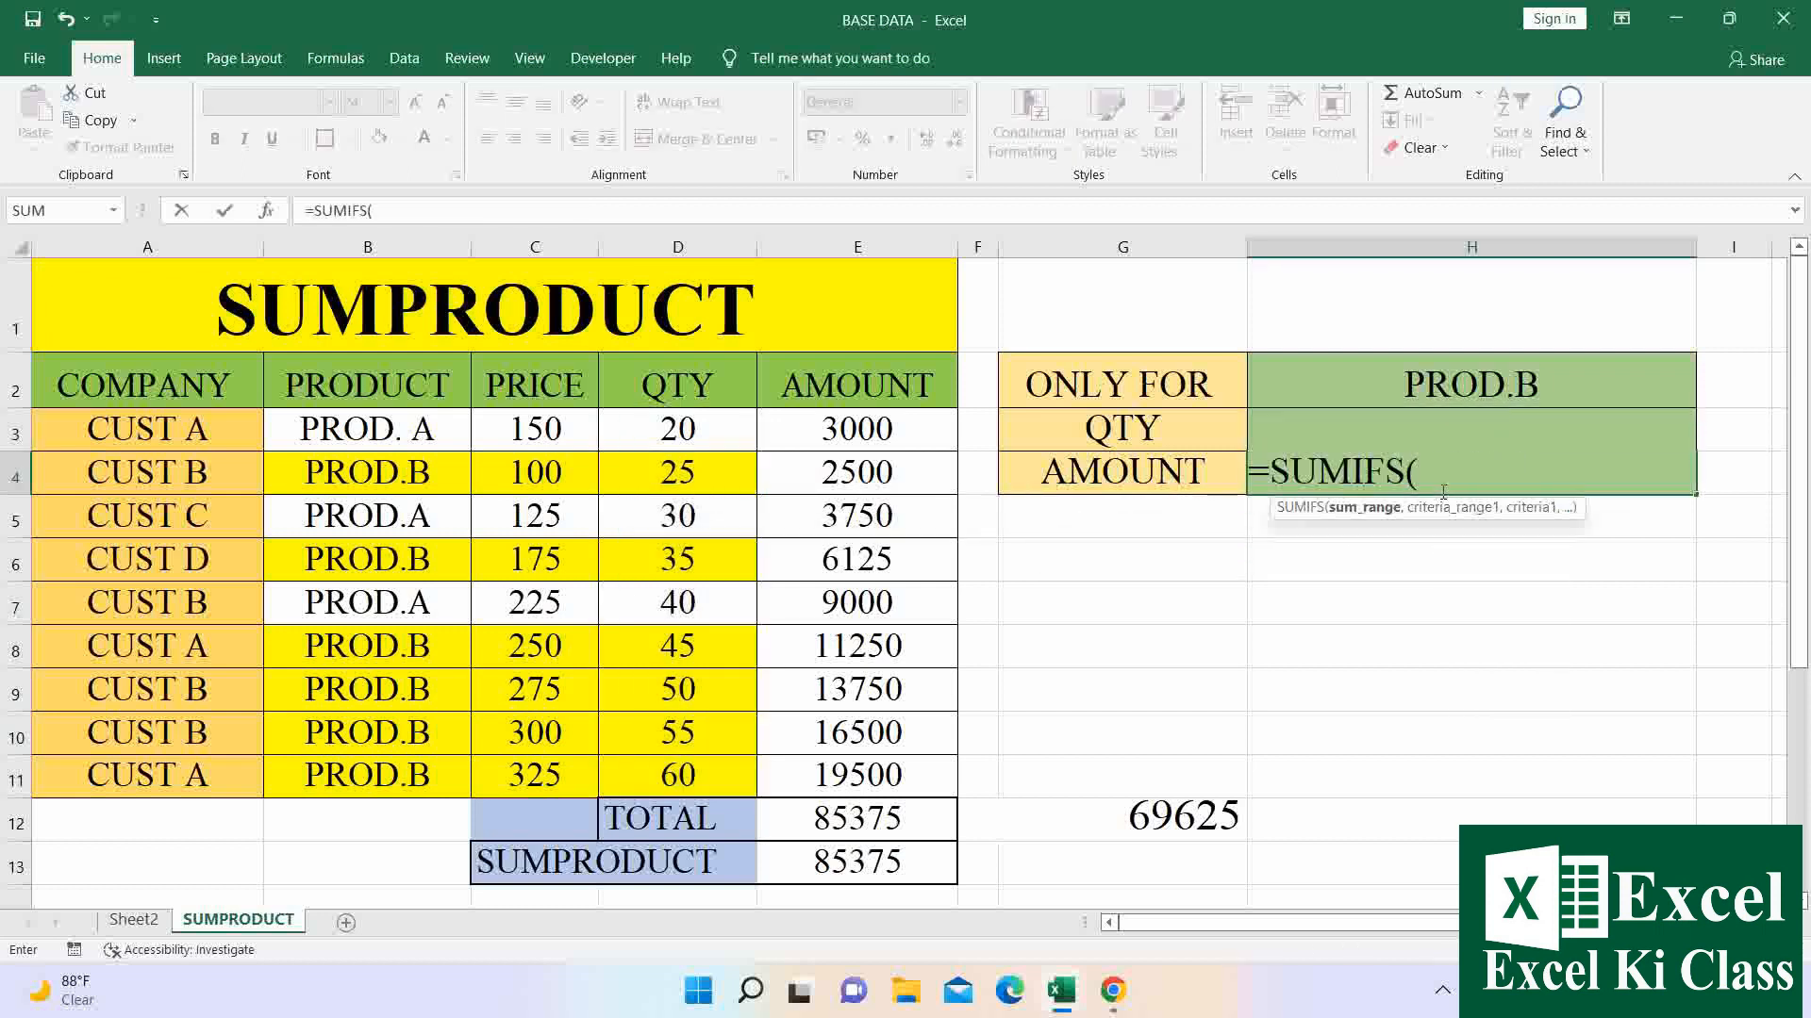
{"action": "key", "text": "BackSpace"}
{"action": "key", "text": "BackSpace"}
{"action": "key", "text": "BackSpace"}
{"action": "key", "text": "BackSpace"}
{"action": "type", "text": "P"}
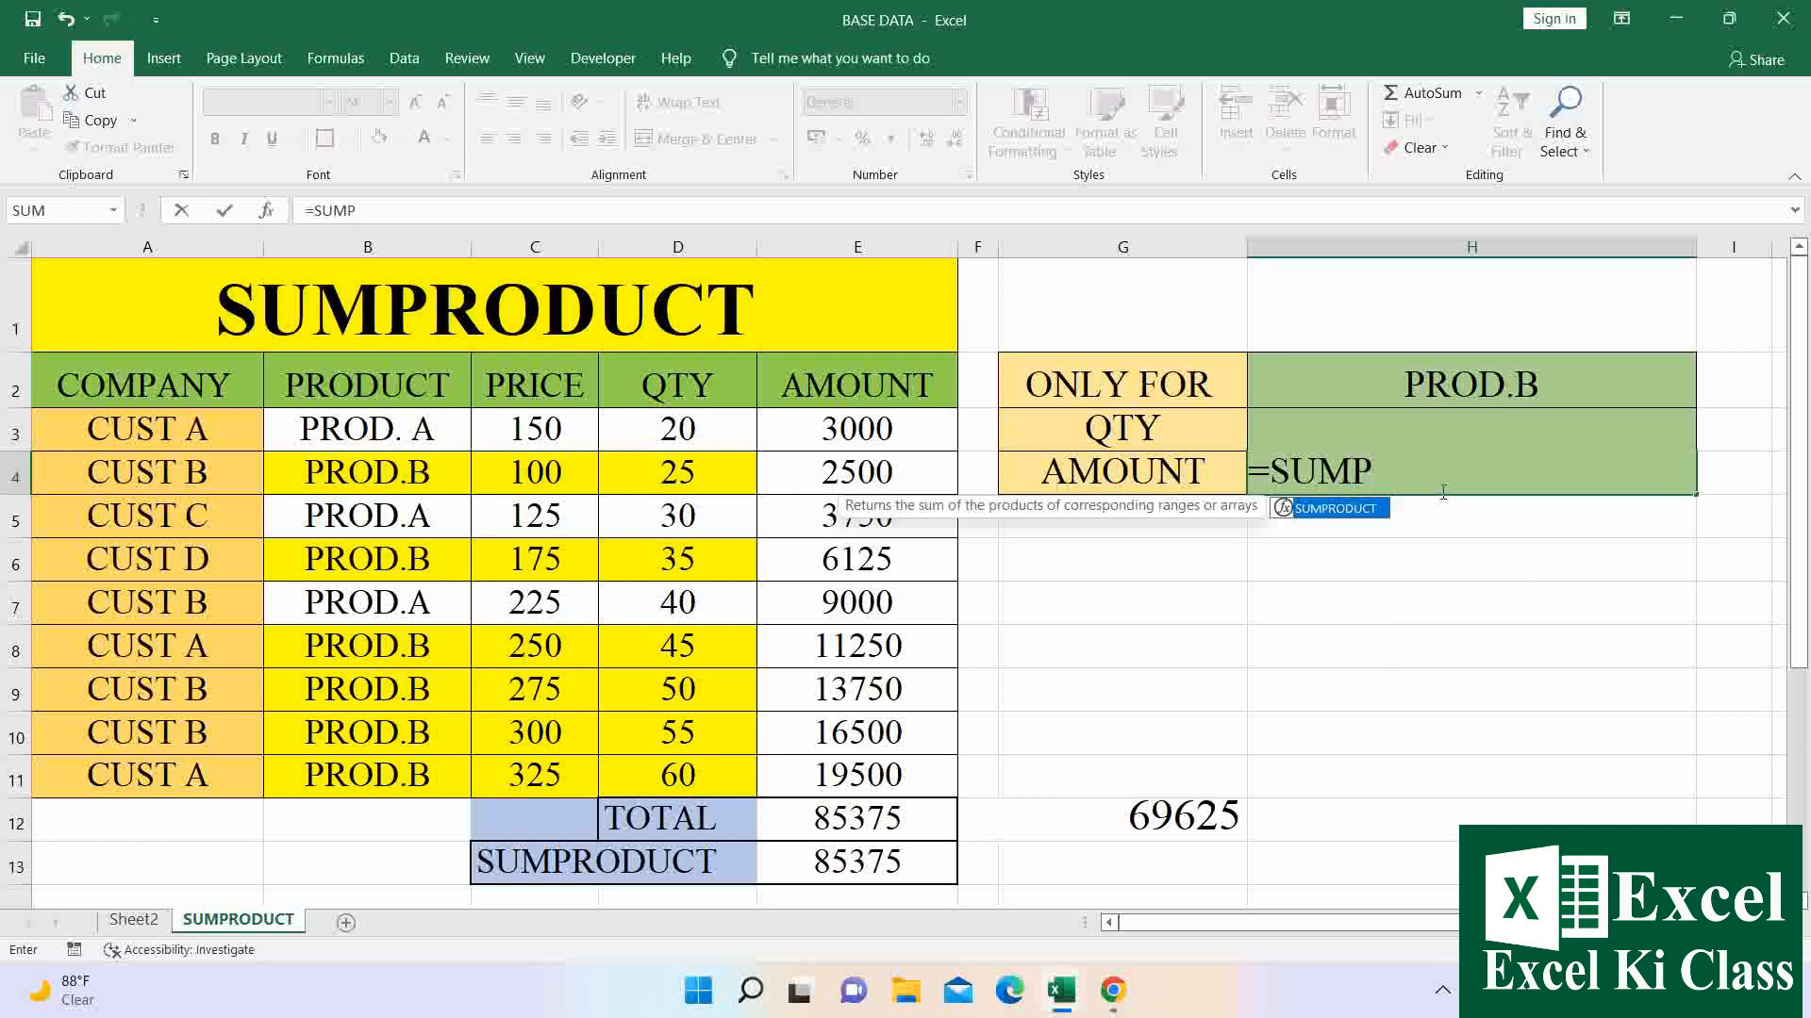
{"action": "key", "text": "Tab"}
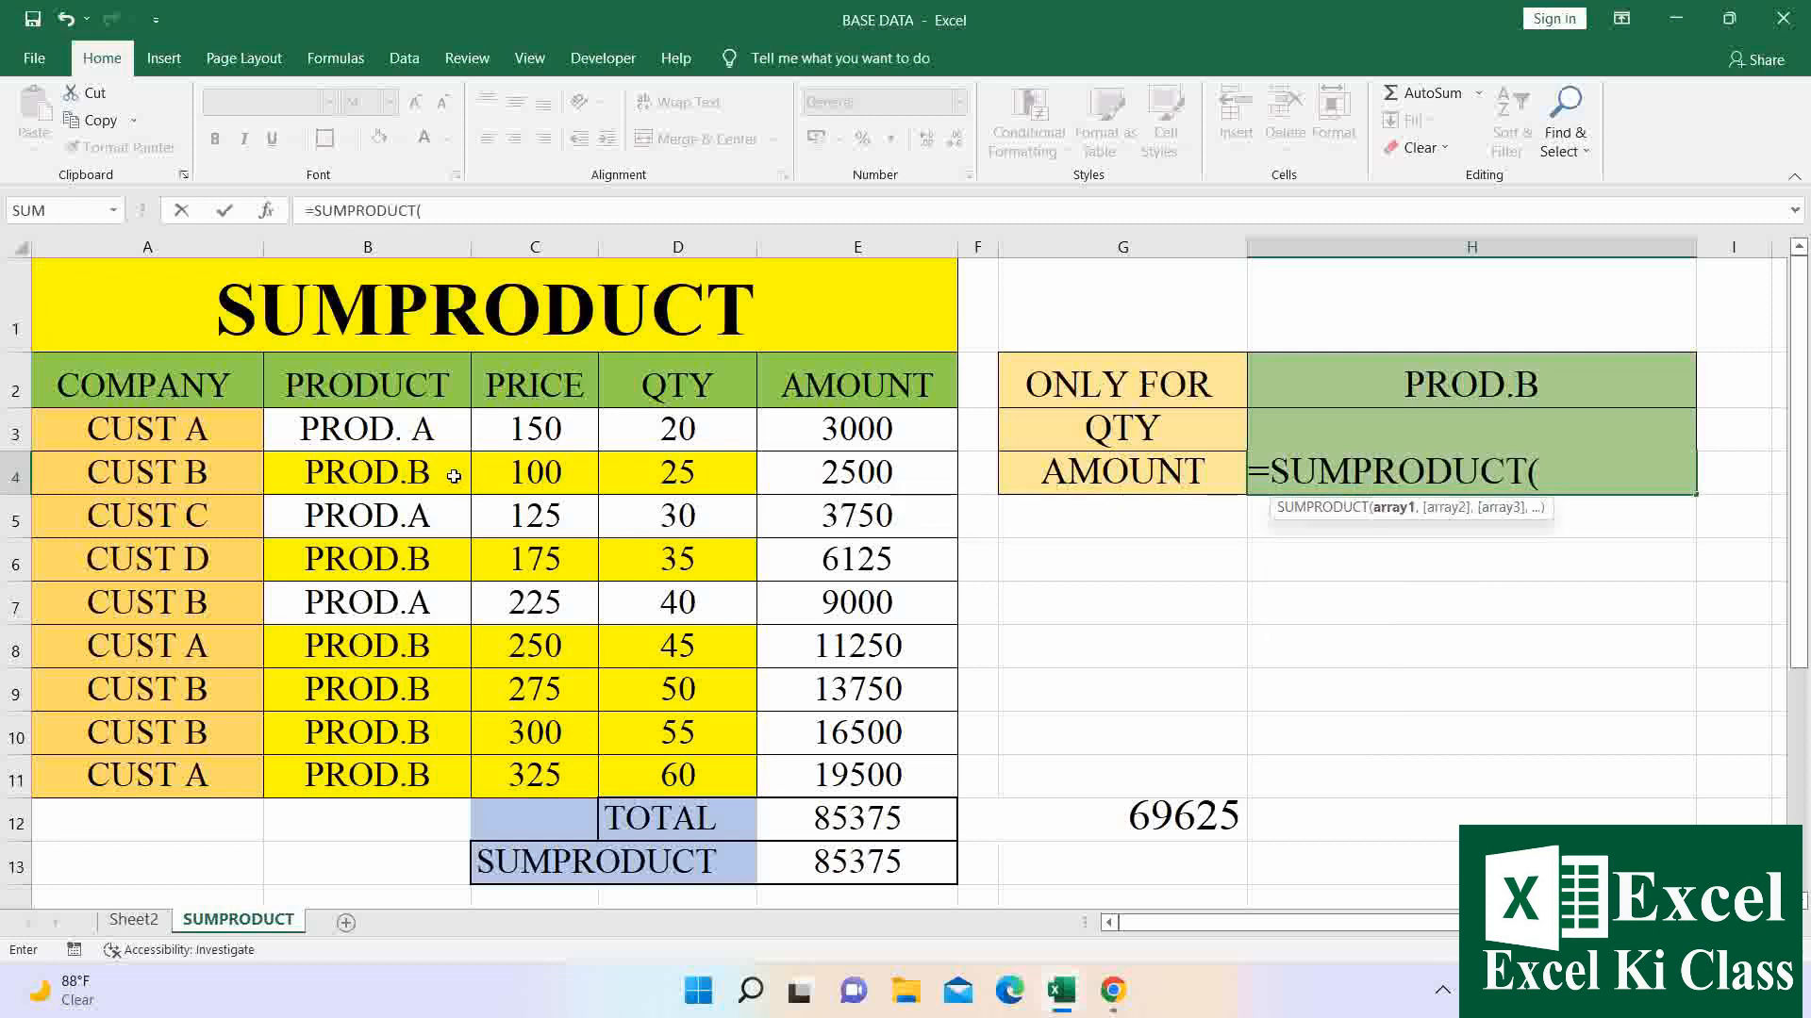
Complete H4's formula as =SUMPRODUCT((B3:B11=H2)*(E3:E11)) and check it against the manual total in F12.
{"action": "type", "text": "("}
{"action": "left_click_drag", "start_coordinate": [368, 429], "coordinate": [370, 774]}
{"action": "type", "text": "="}
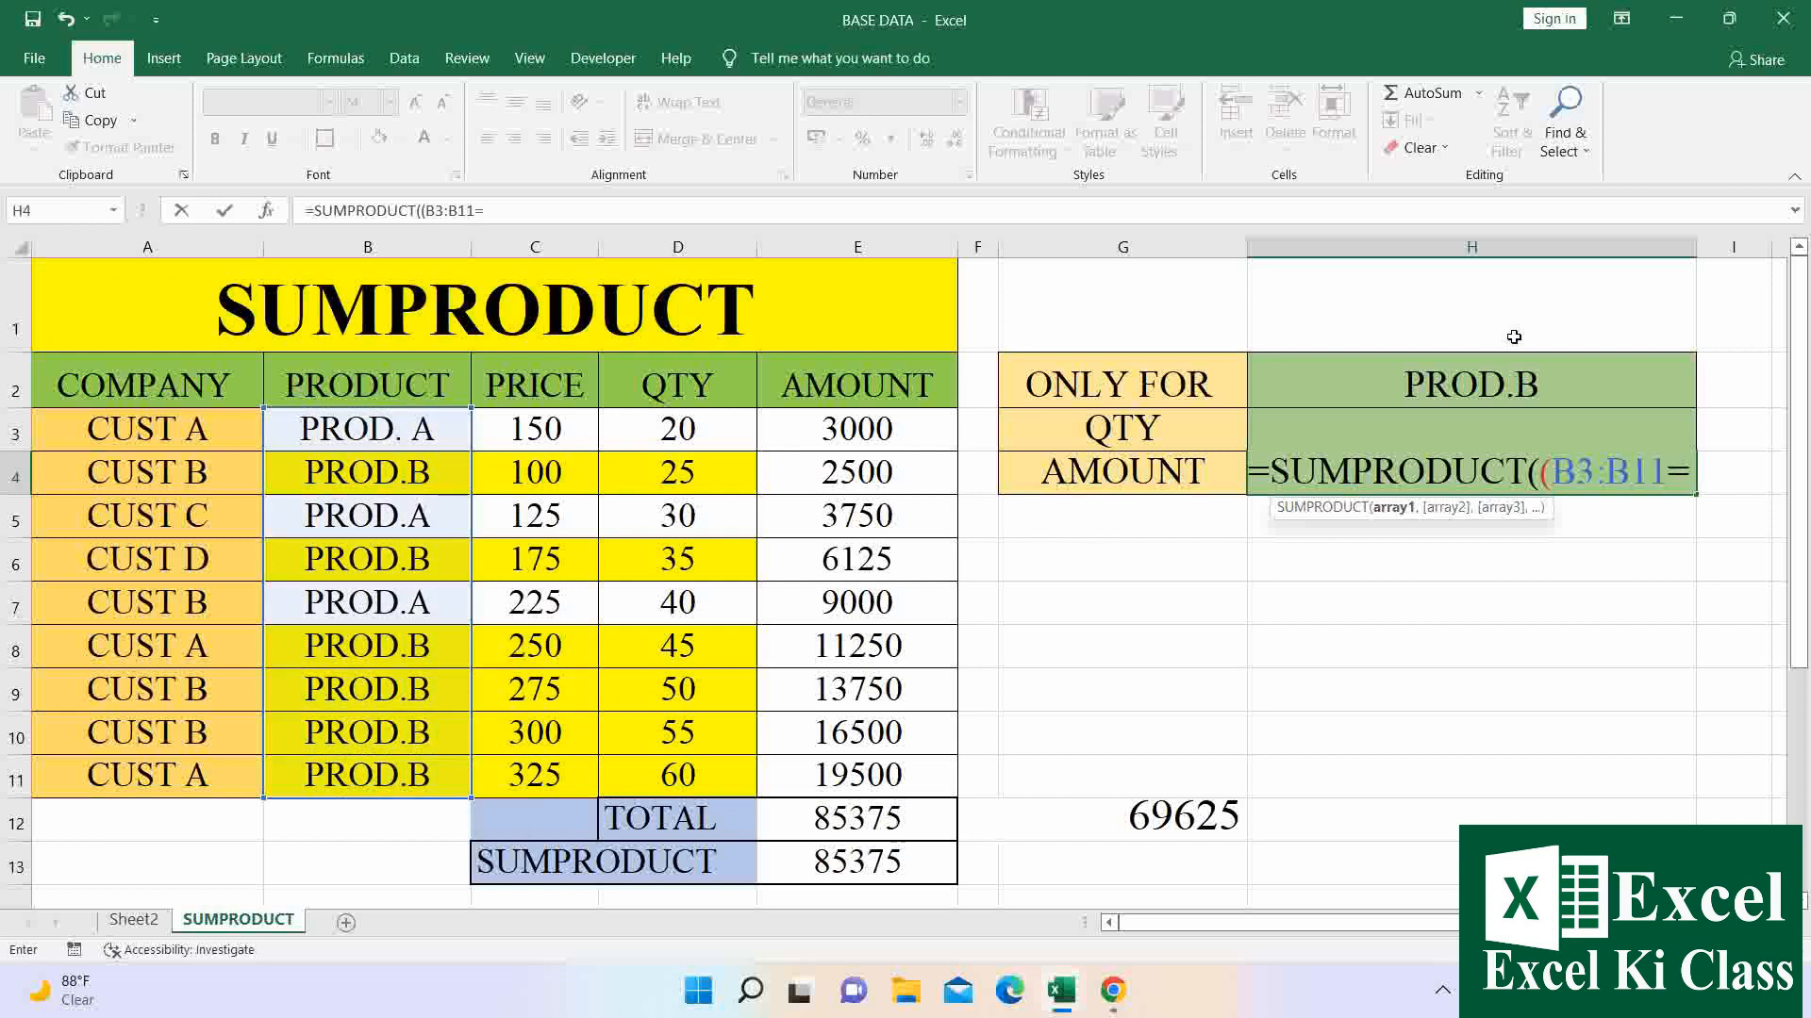
{"action": "left_click", "coordinate": [1479, 392]}
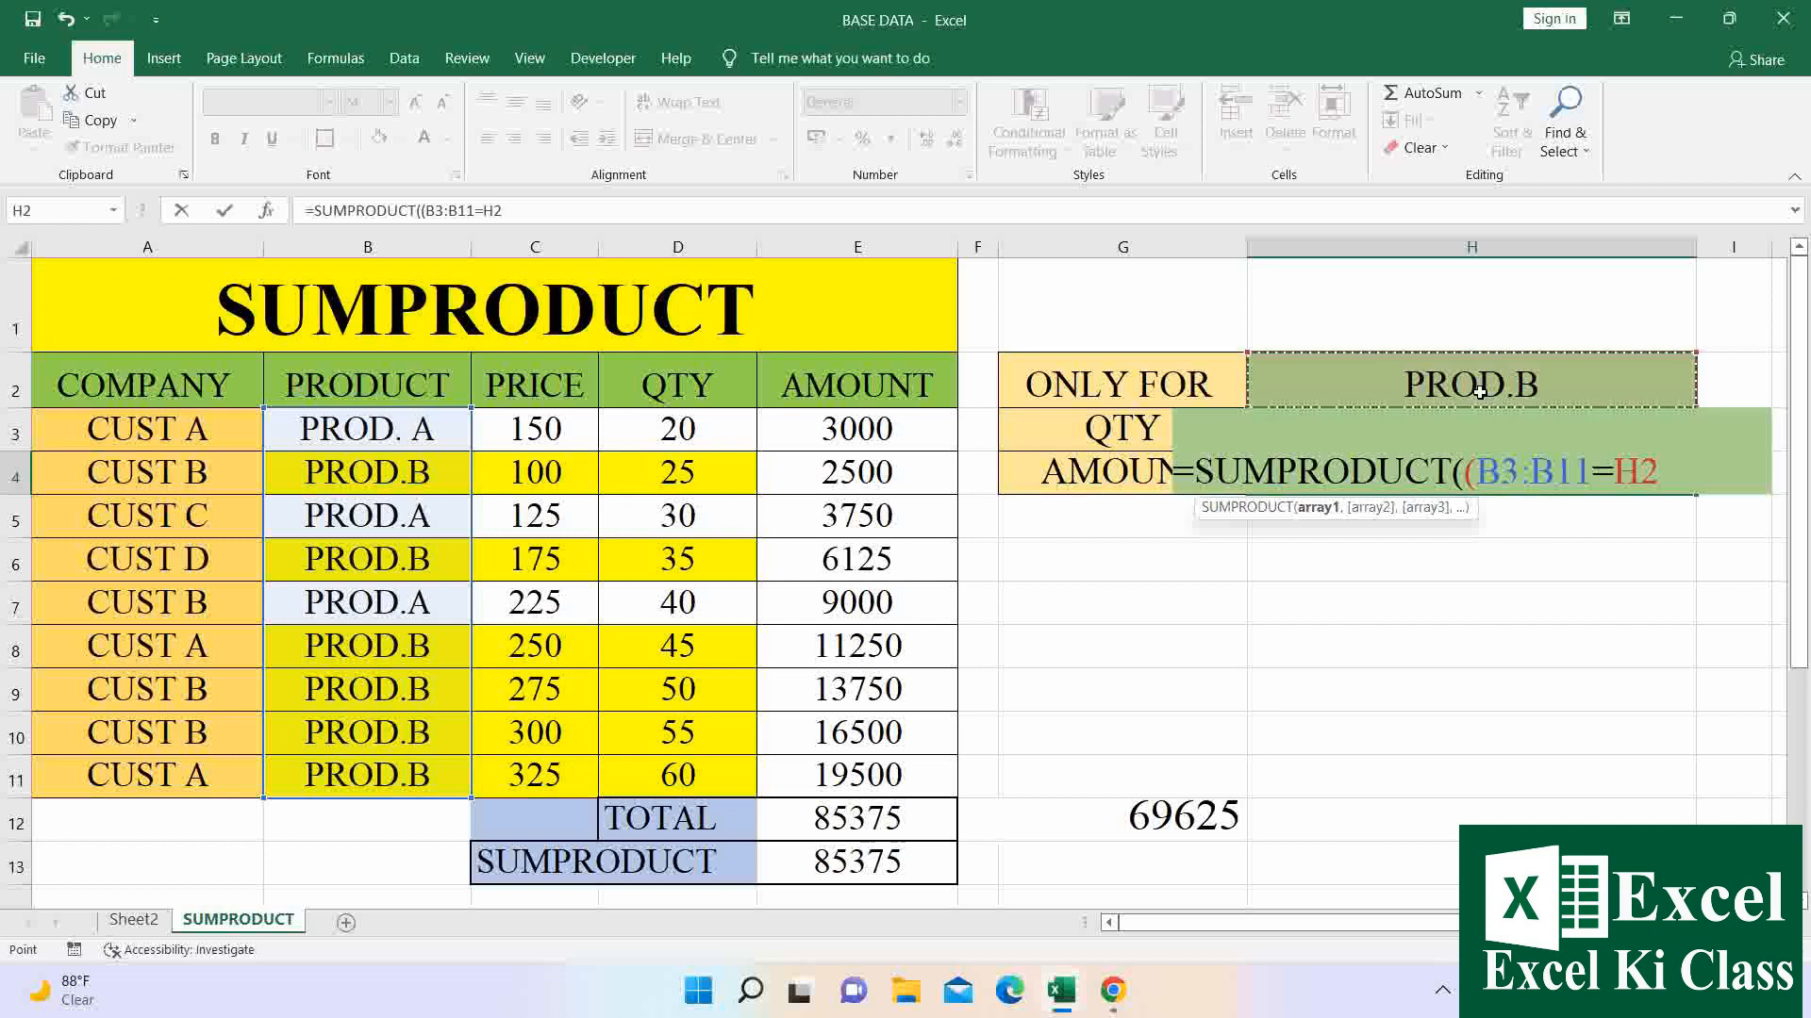
{"action": "type", "text": ")*("}
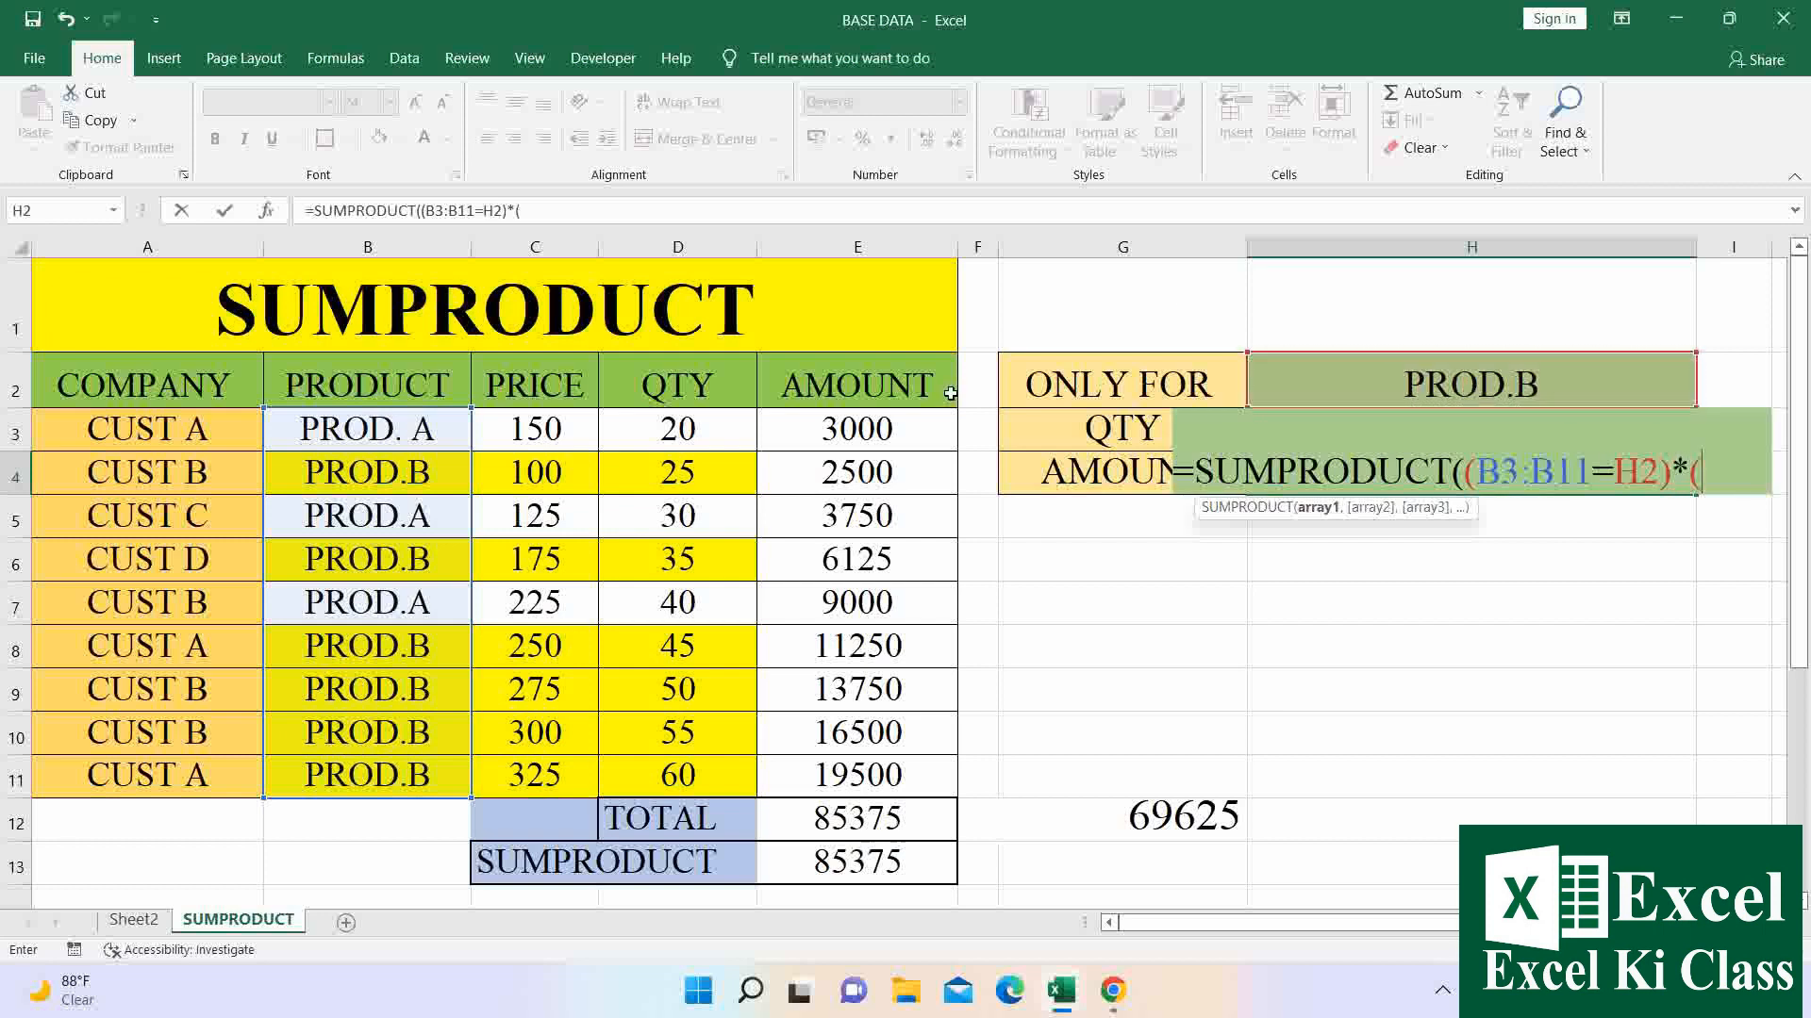
{"action": "left_click_drag", "start_coordinate": [875, 429], "coordinate": [853, 776]}
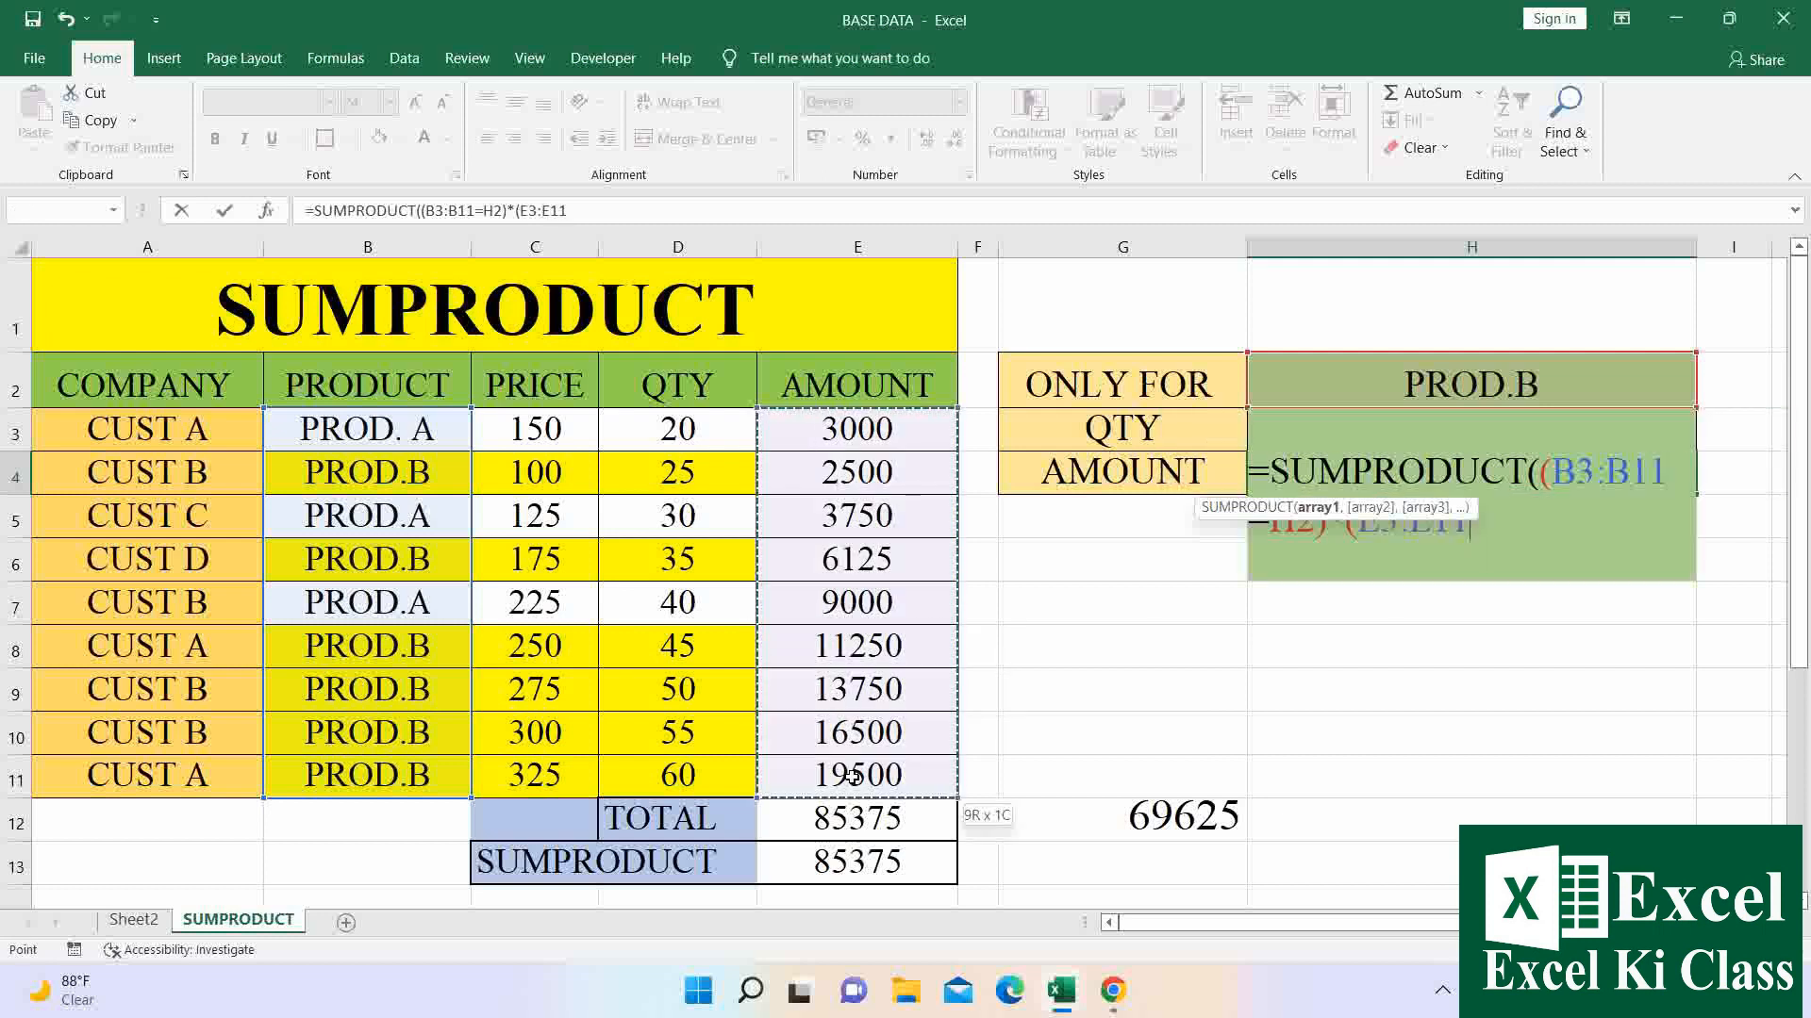
{"action": "type", "text": ")"}
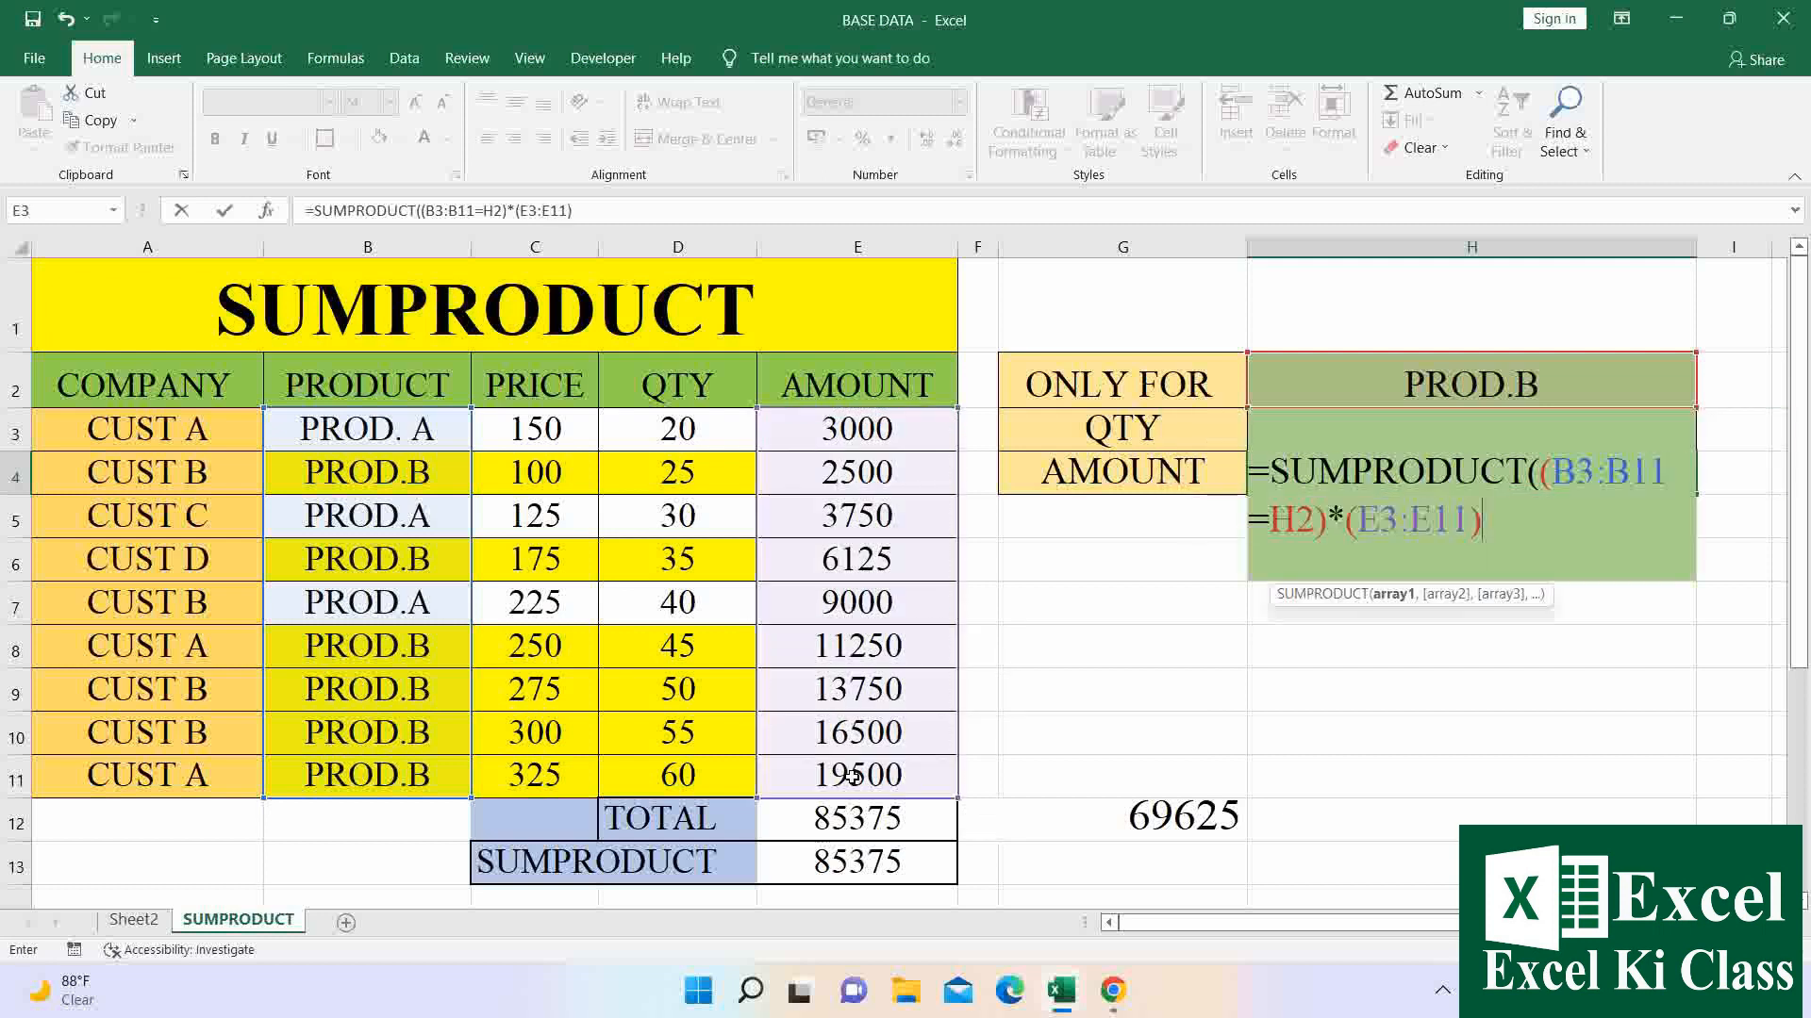
{"action": "key", "text": "Return"}
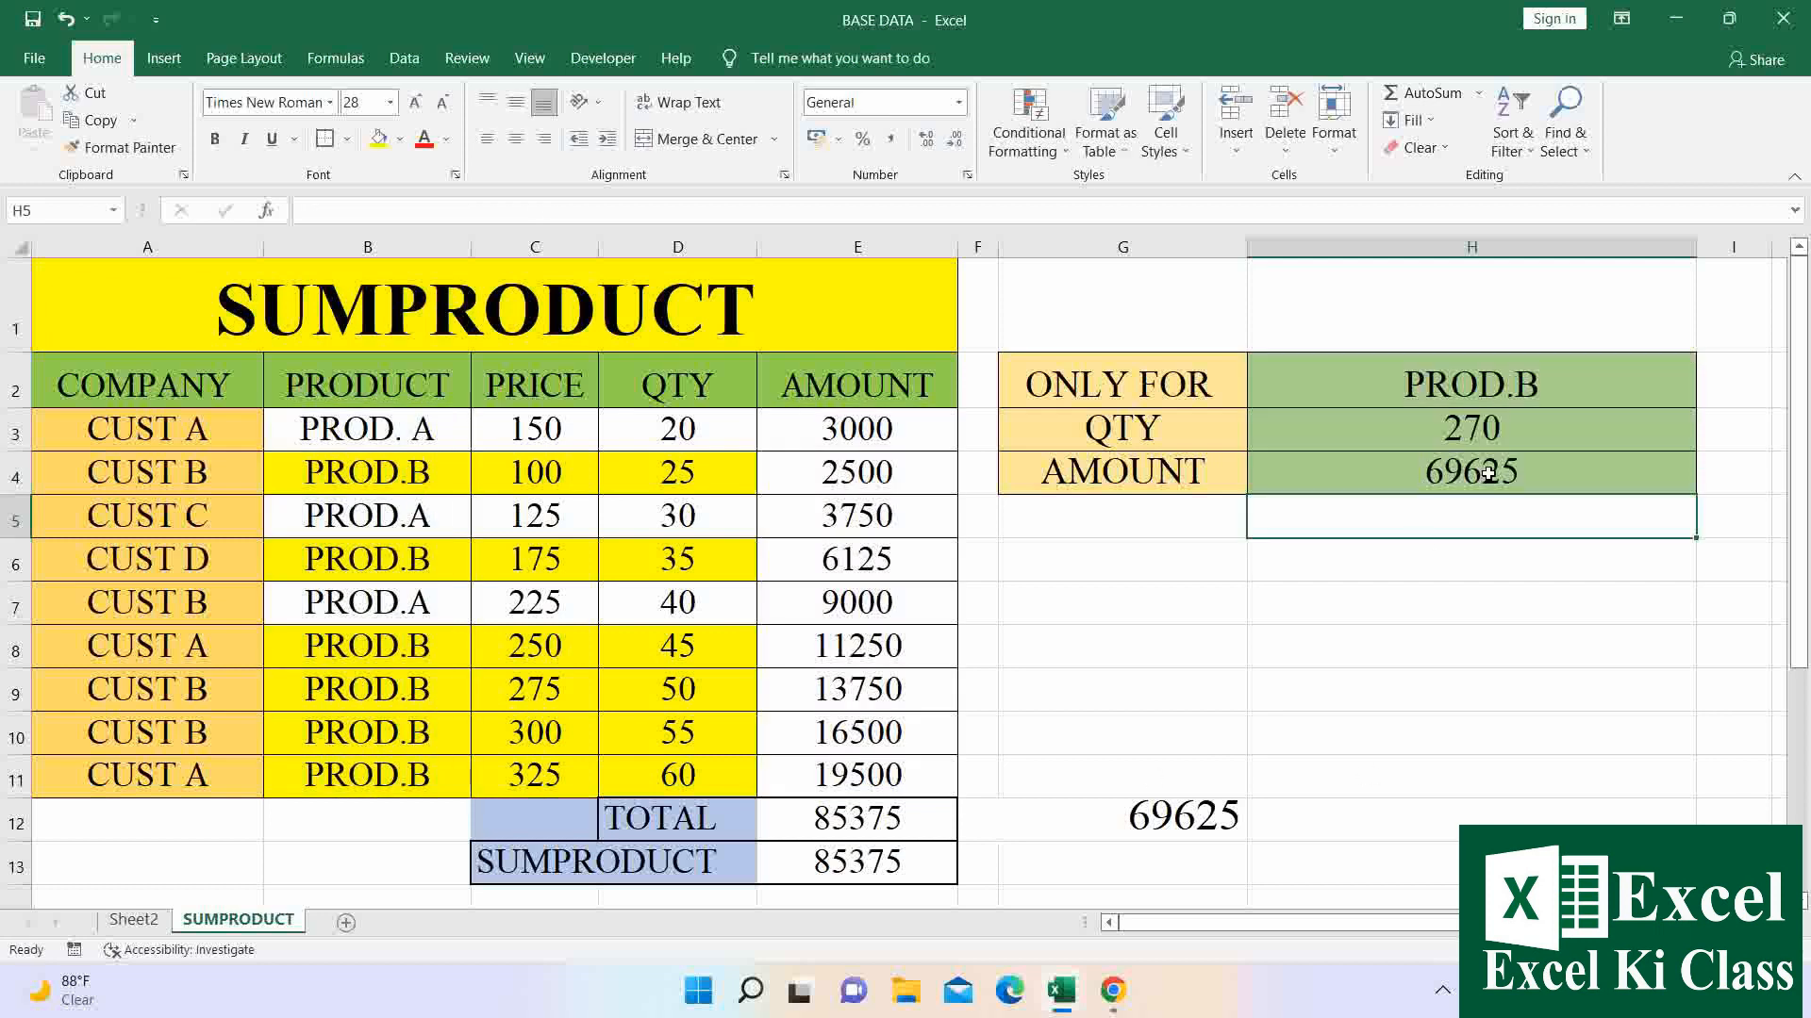
{"action": "left_click", "coordinate": [1227, 815]}
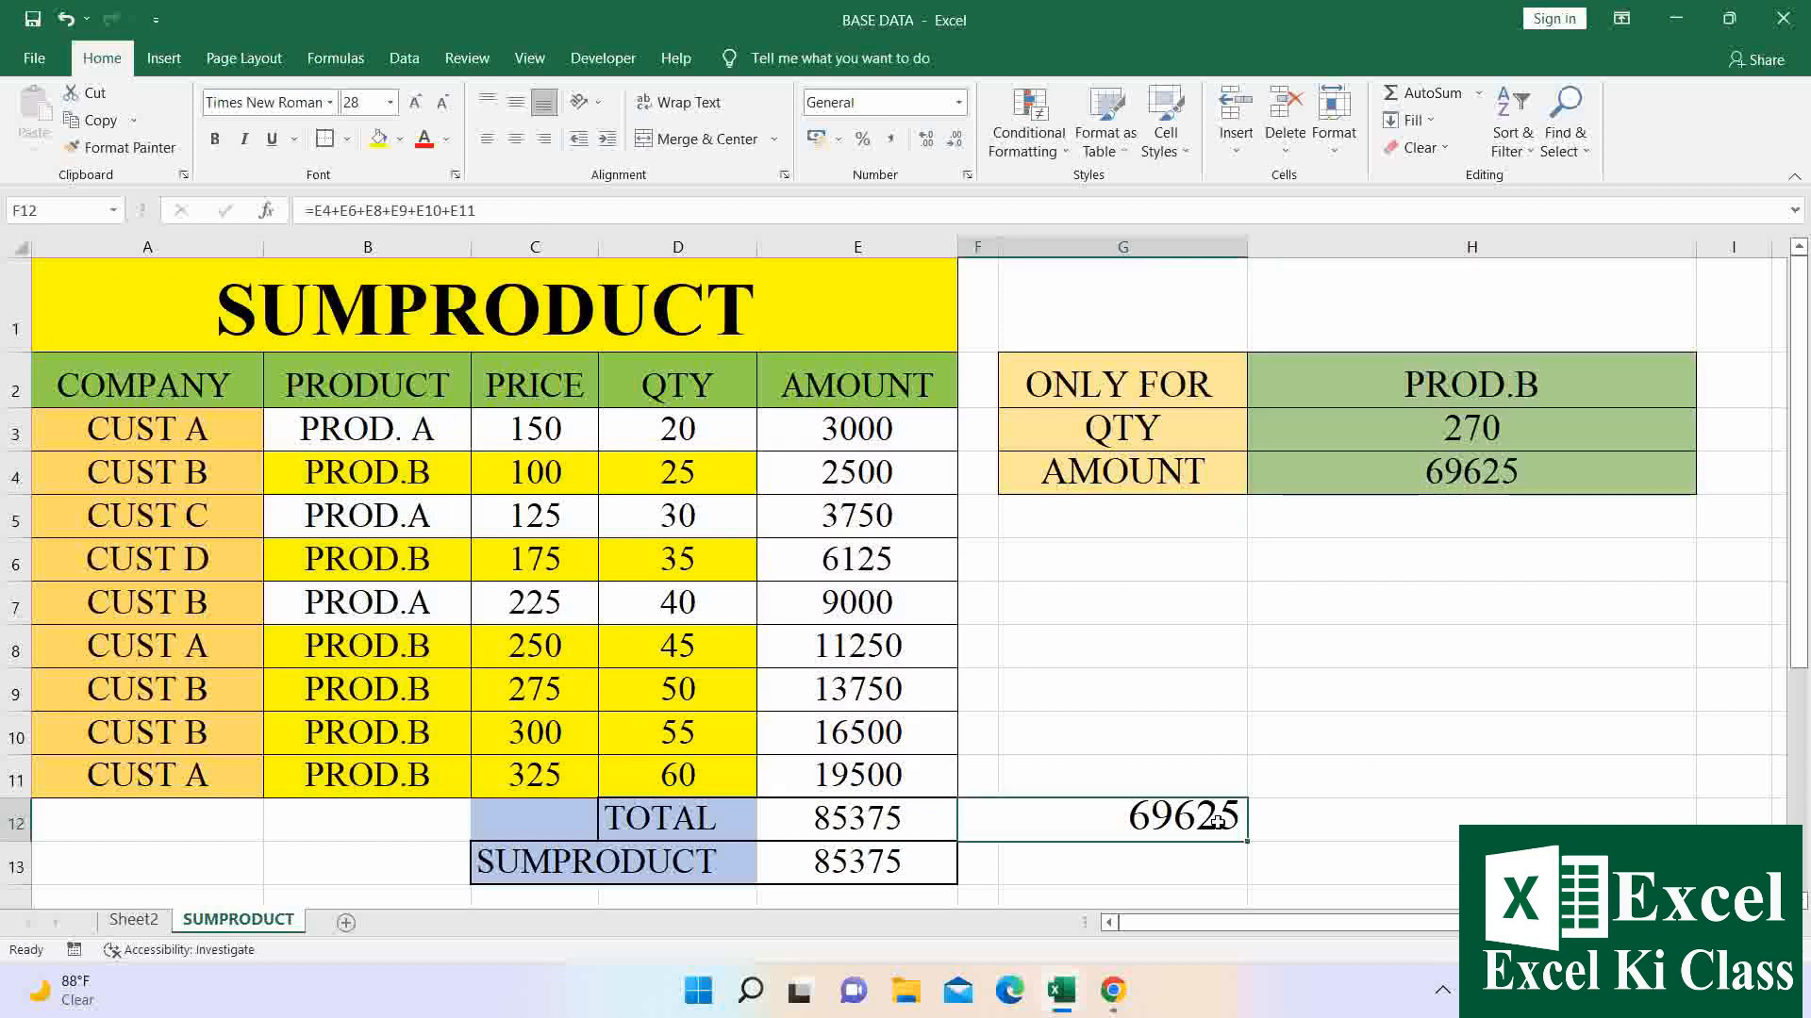
{"action": "left_click", "coordinate": [1474, 474]}
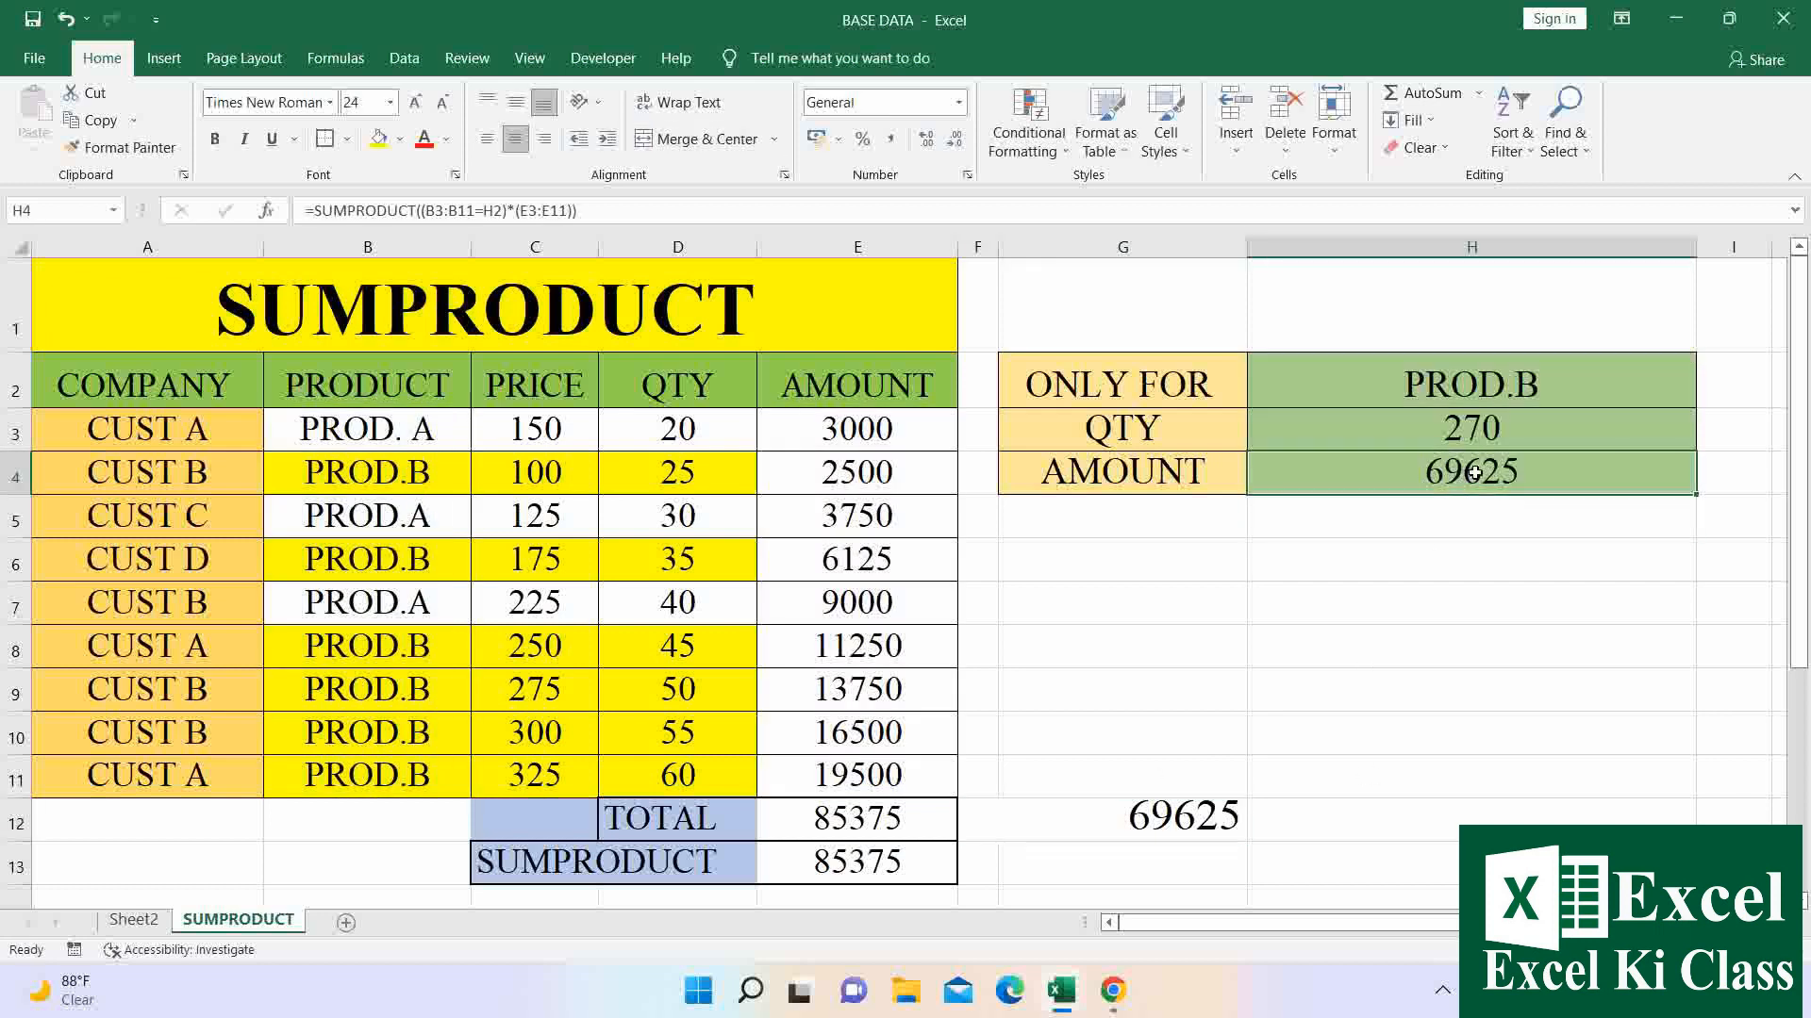
Extend the yellow fill to the AMOUNT cells of the PROD.B rows 4 and 6.
{"action": "left_click", "coordinate": [405, 475]}
{"action": "left_click_drag", "start_coordinate": [405, 474], "coordinate": [854, 473]}
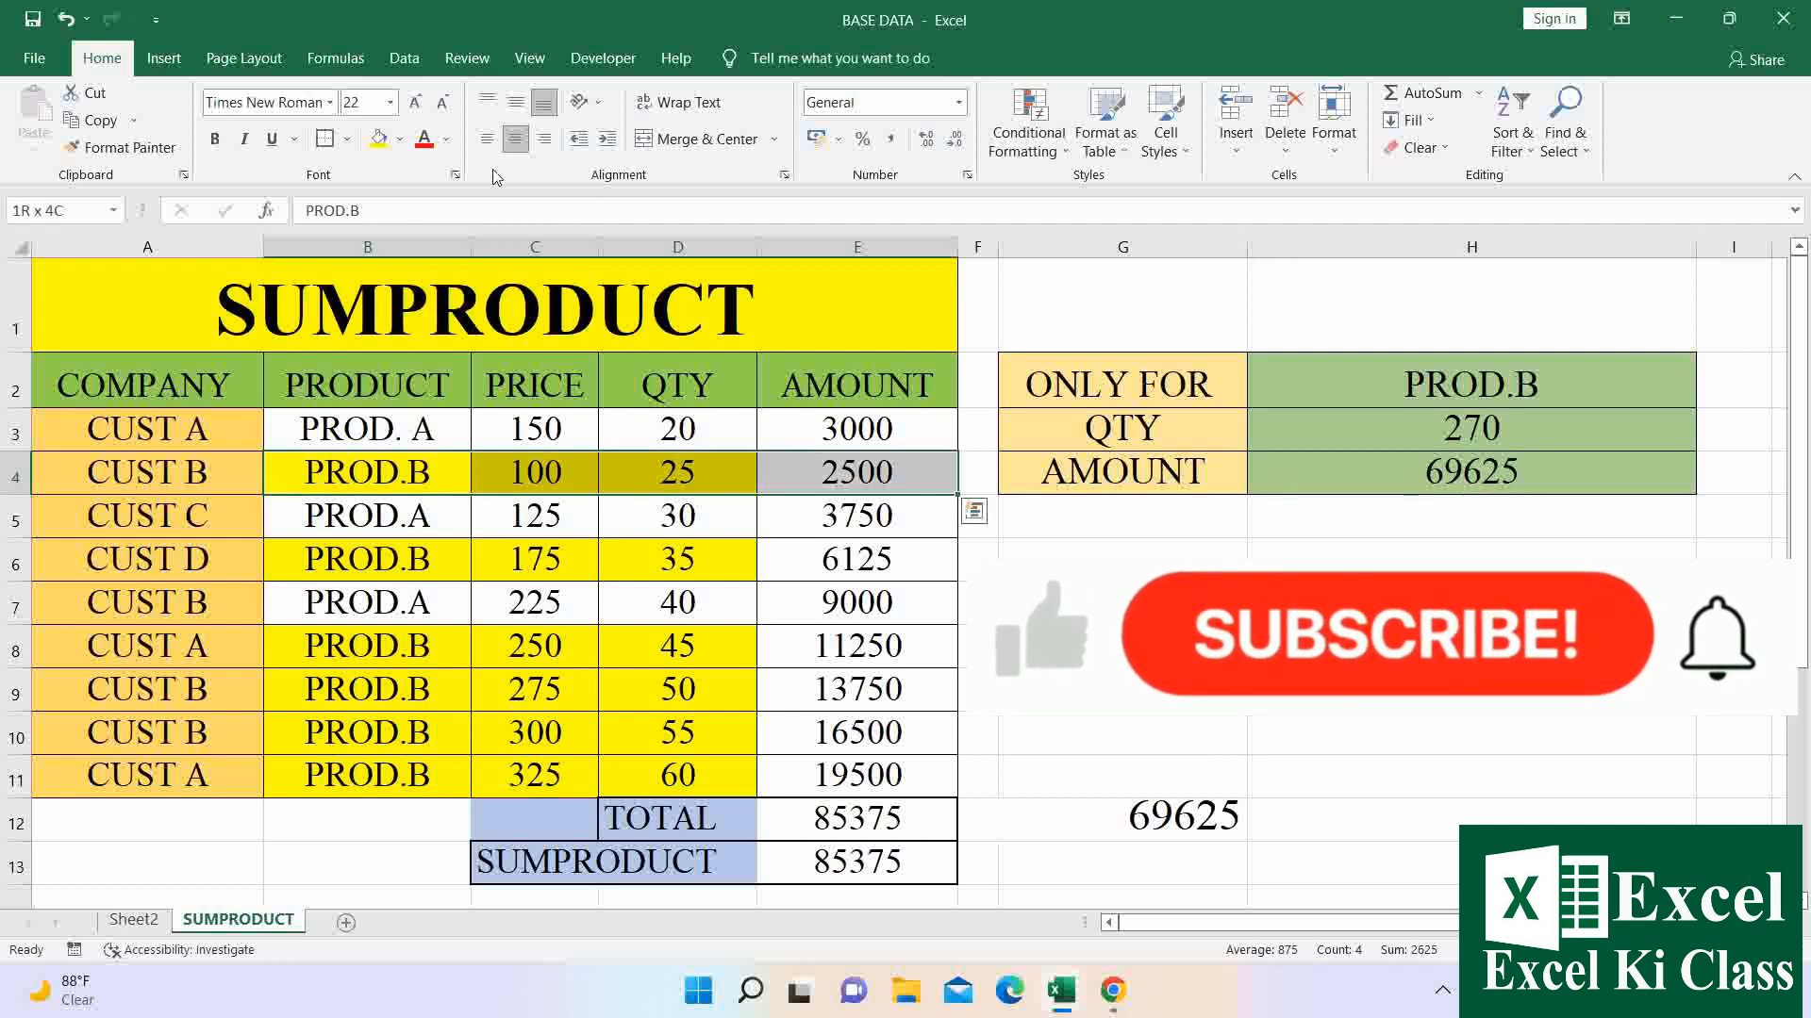
{"action": "left_click", "coordinate": [376, 141]}
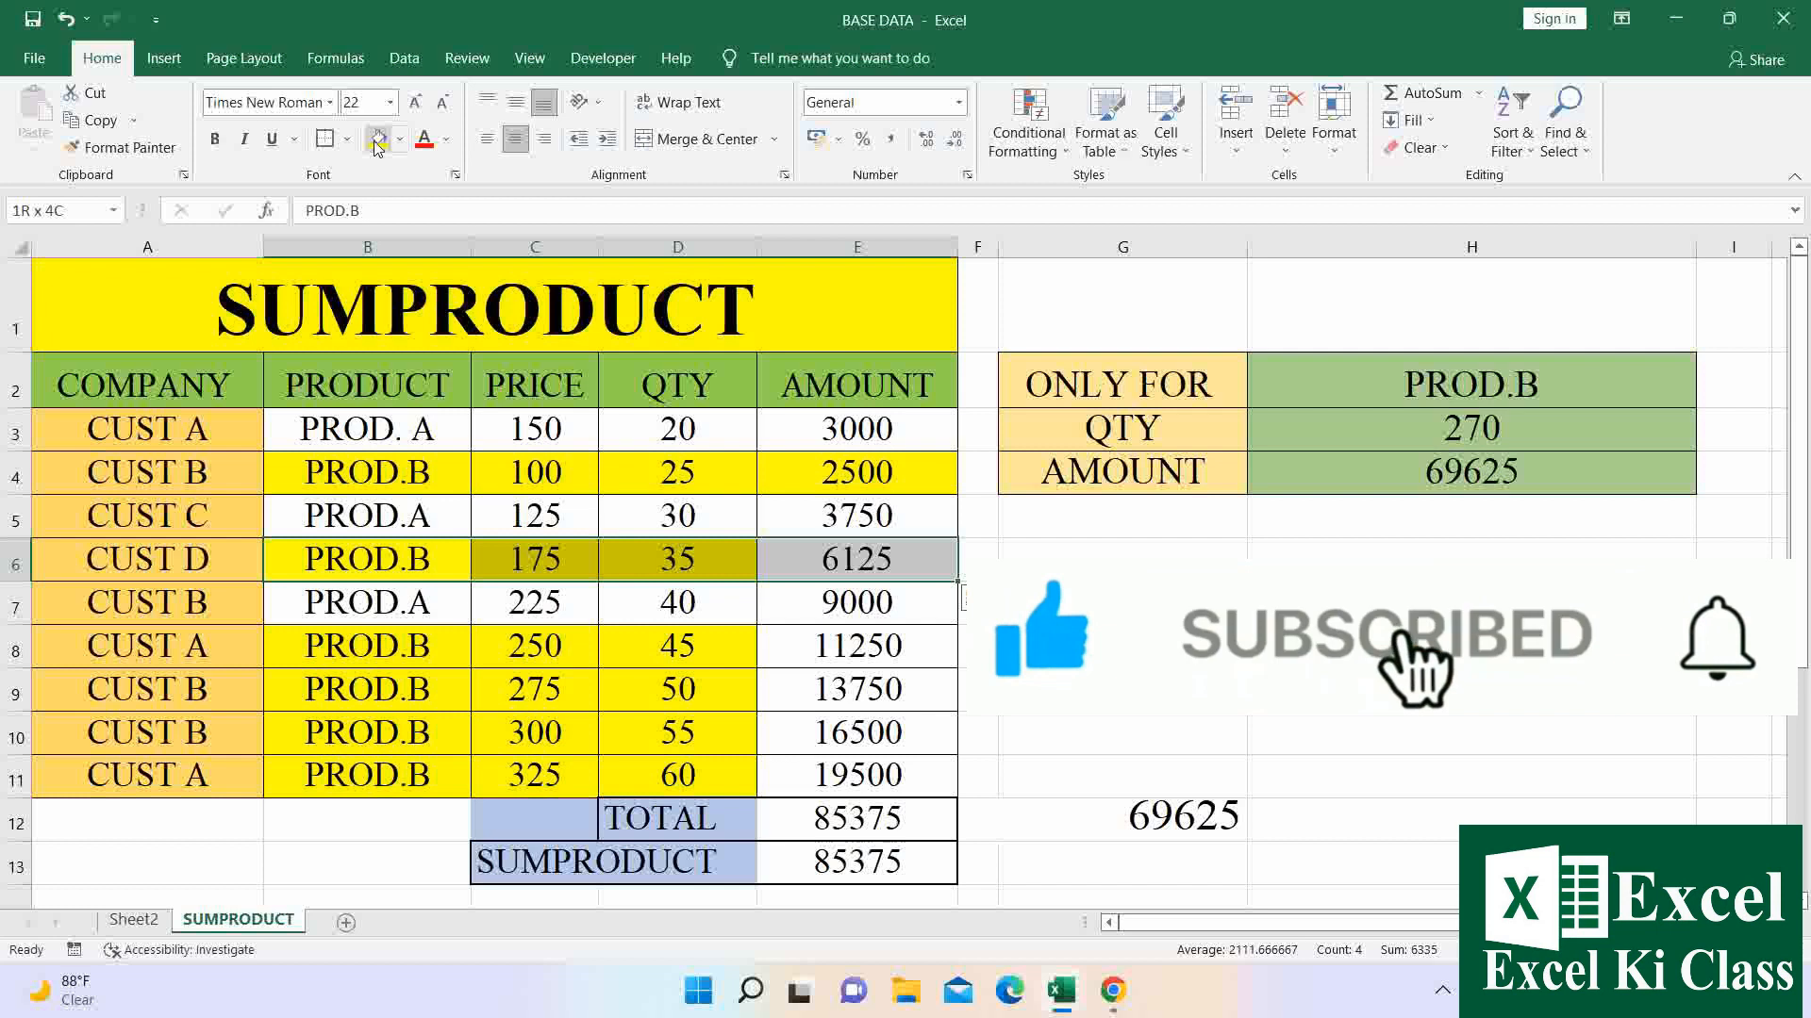
{"action": "left_click", "coordinate": [375, 141]}
Fill the PROD.B block B8:E11, including its amounts, with yellow.
{"action": "key", "text": "Down"}
{"action": "key", "text": "Down"}
{"action": "key", "text": "shift+Down"}
{"action": "key", "text": "shift+Down"}
{"action": "key", "text": "shift+Down"}
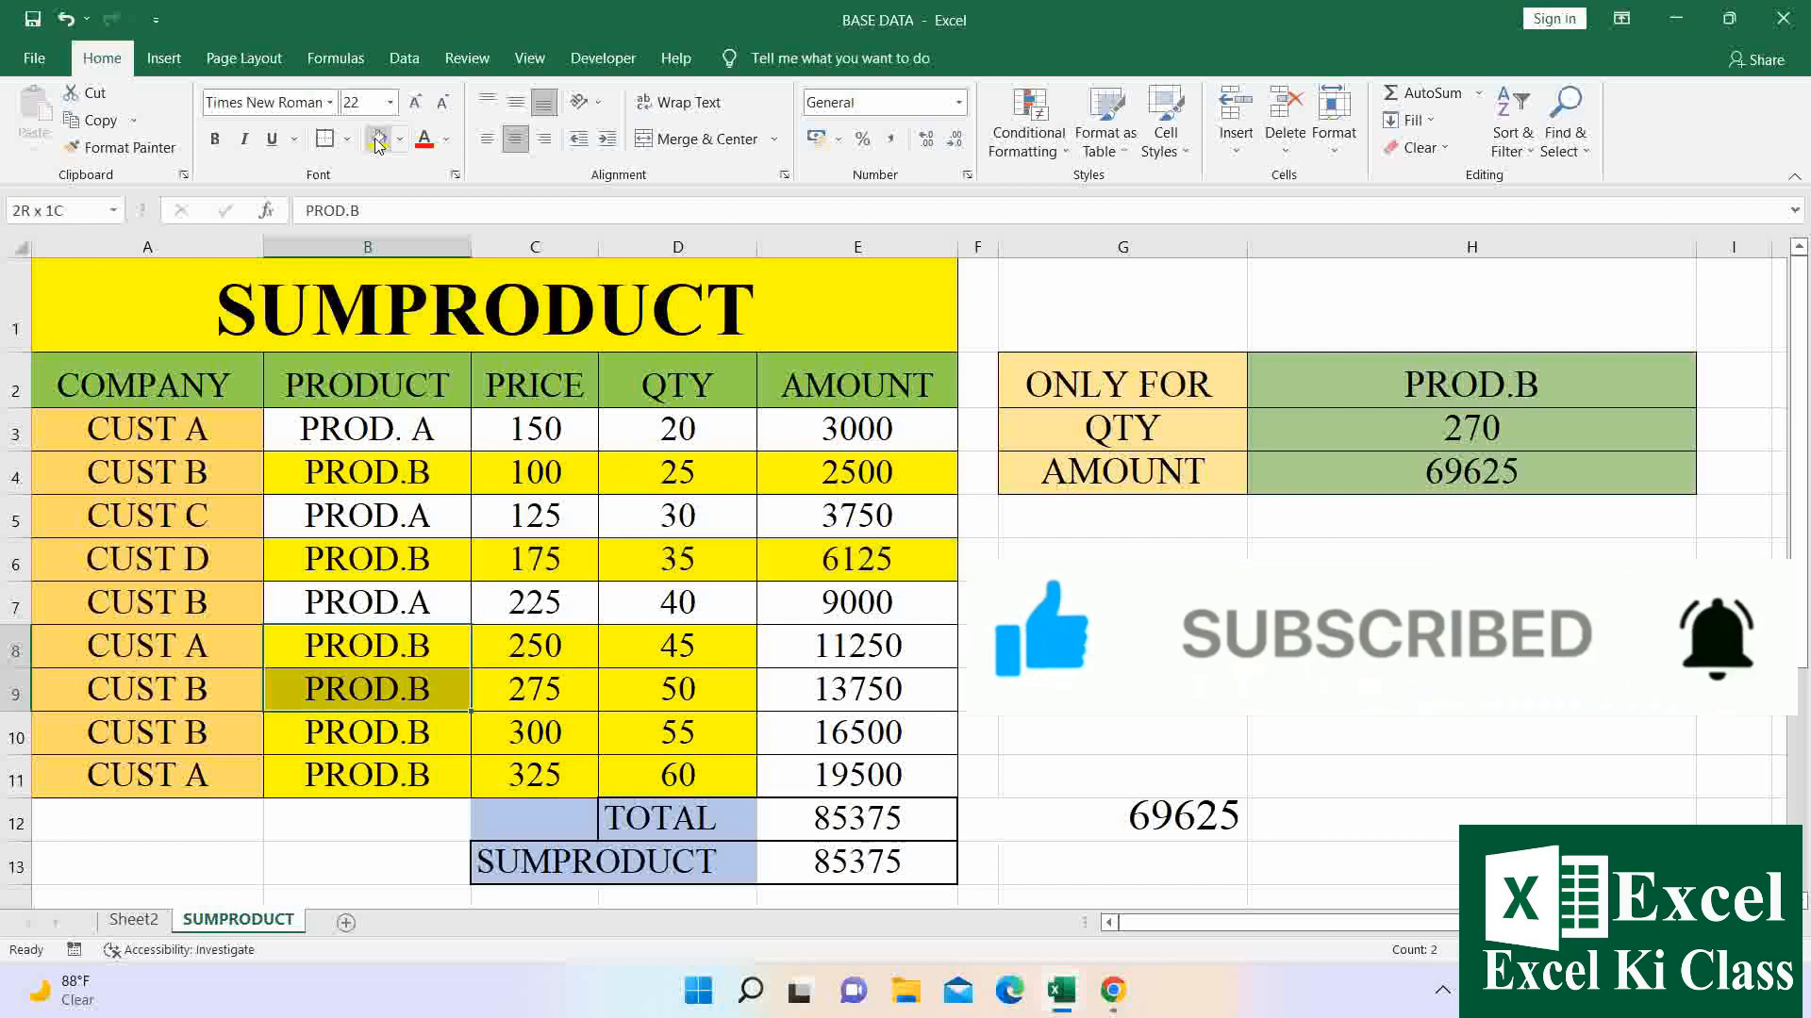
{"action": "key", "text": "shift+Right"}
{"action": "key", "text": "shift+Right"}
{"action": "key", "text": "shift+Right"}
{"action": "left_click", "coordinate": [376, 141]}
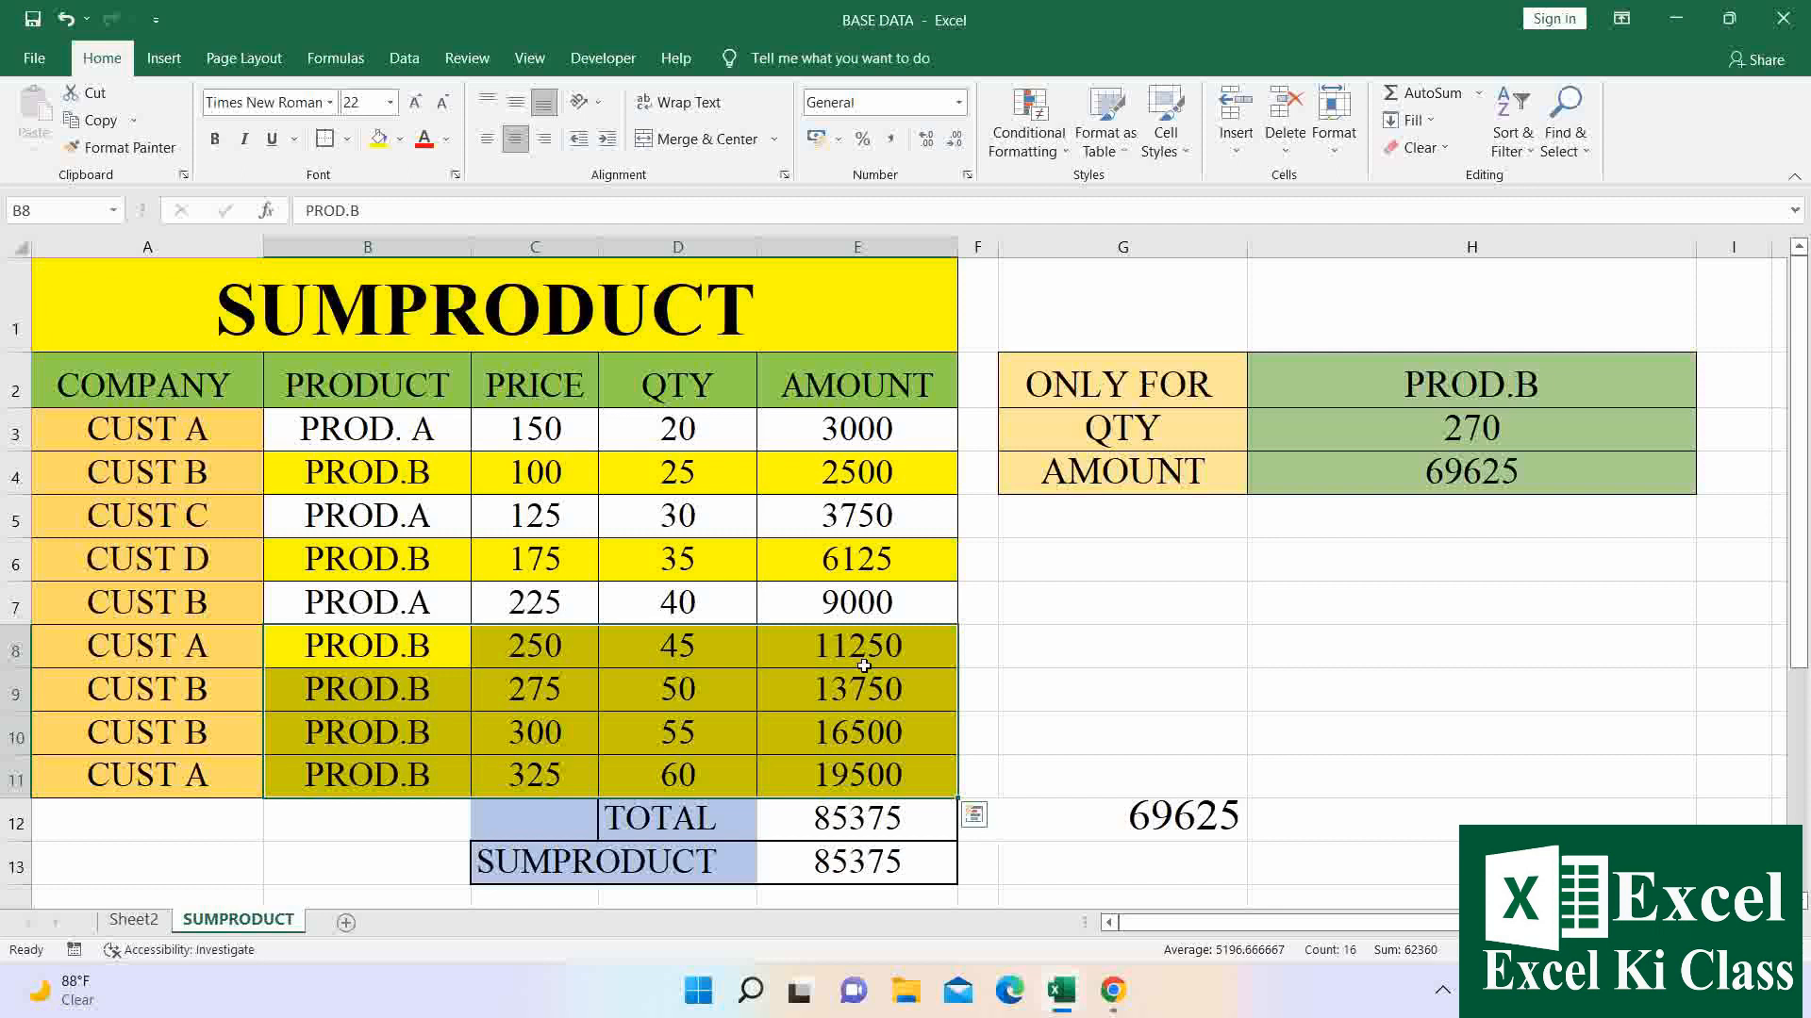
On Sheet2, outline the ADVANCED SUMPRODUCT title and the data table A2:F11 with an outside border.
{"action": "key", "text": "ctrl+Page_Up"}
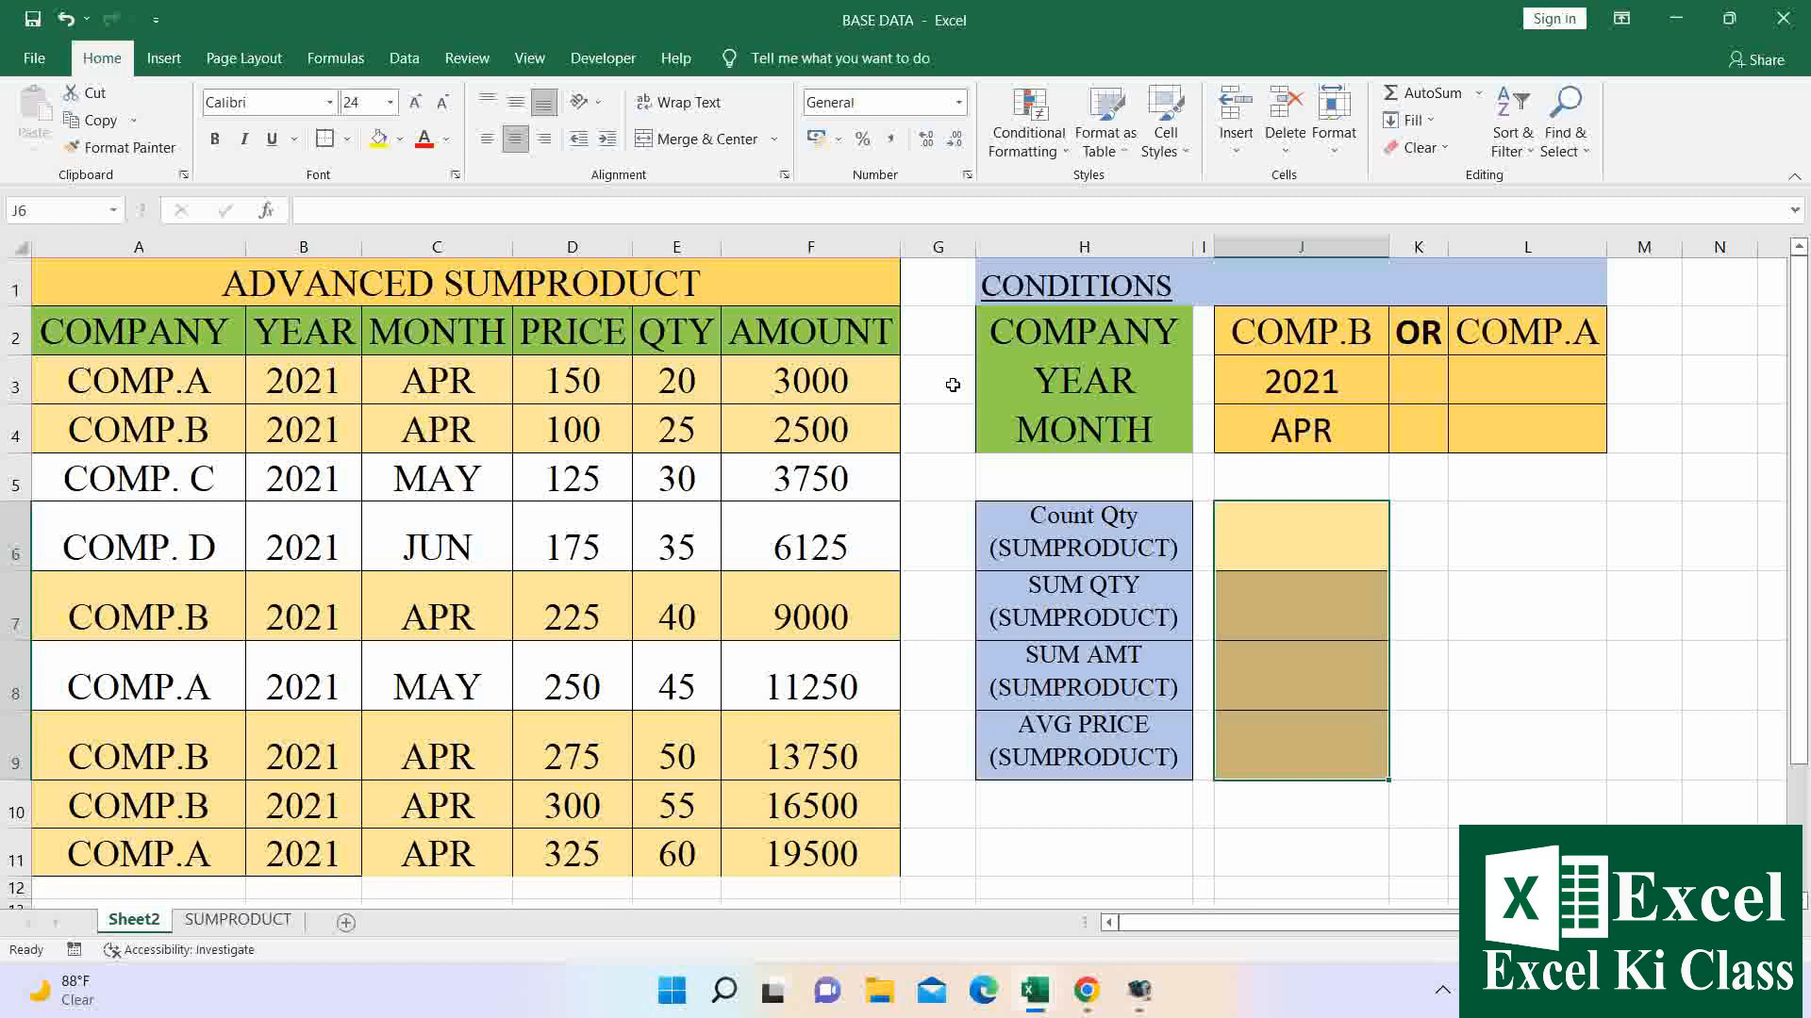
{"action": "left_click", "coordinate": [597, 291]}
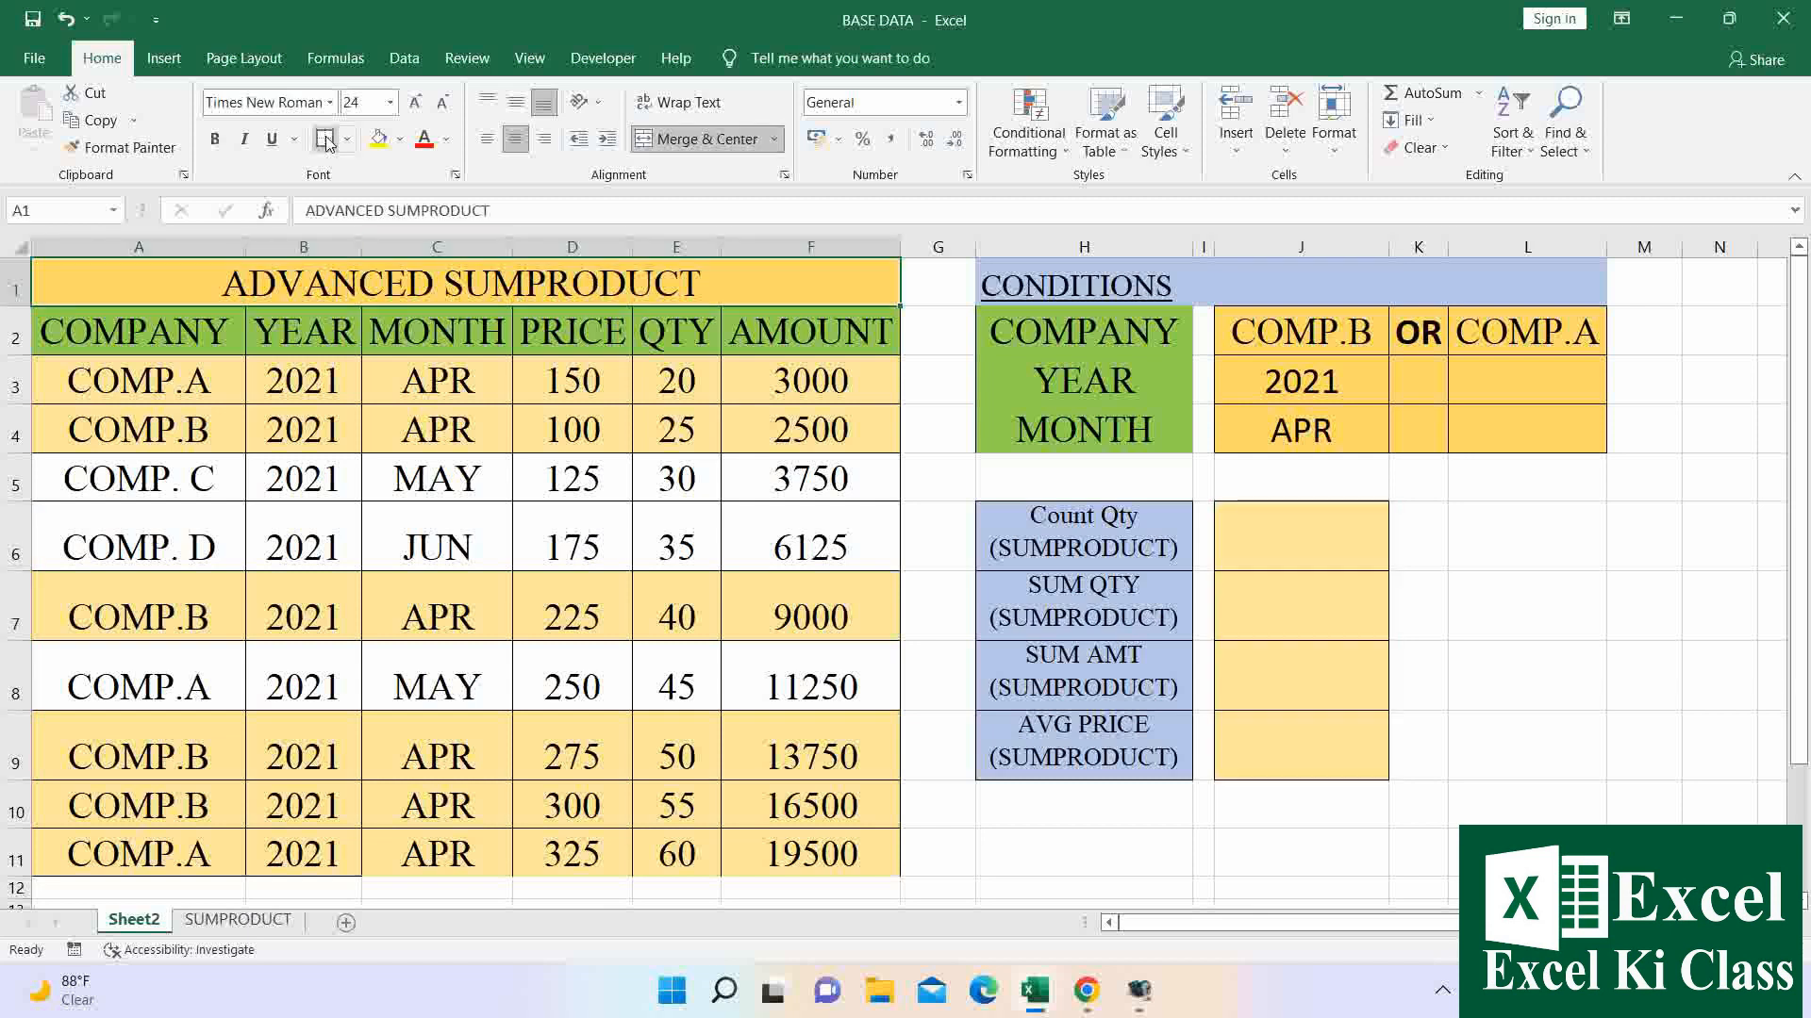
{"action": "left_click", "coordinate": [219, 325]}
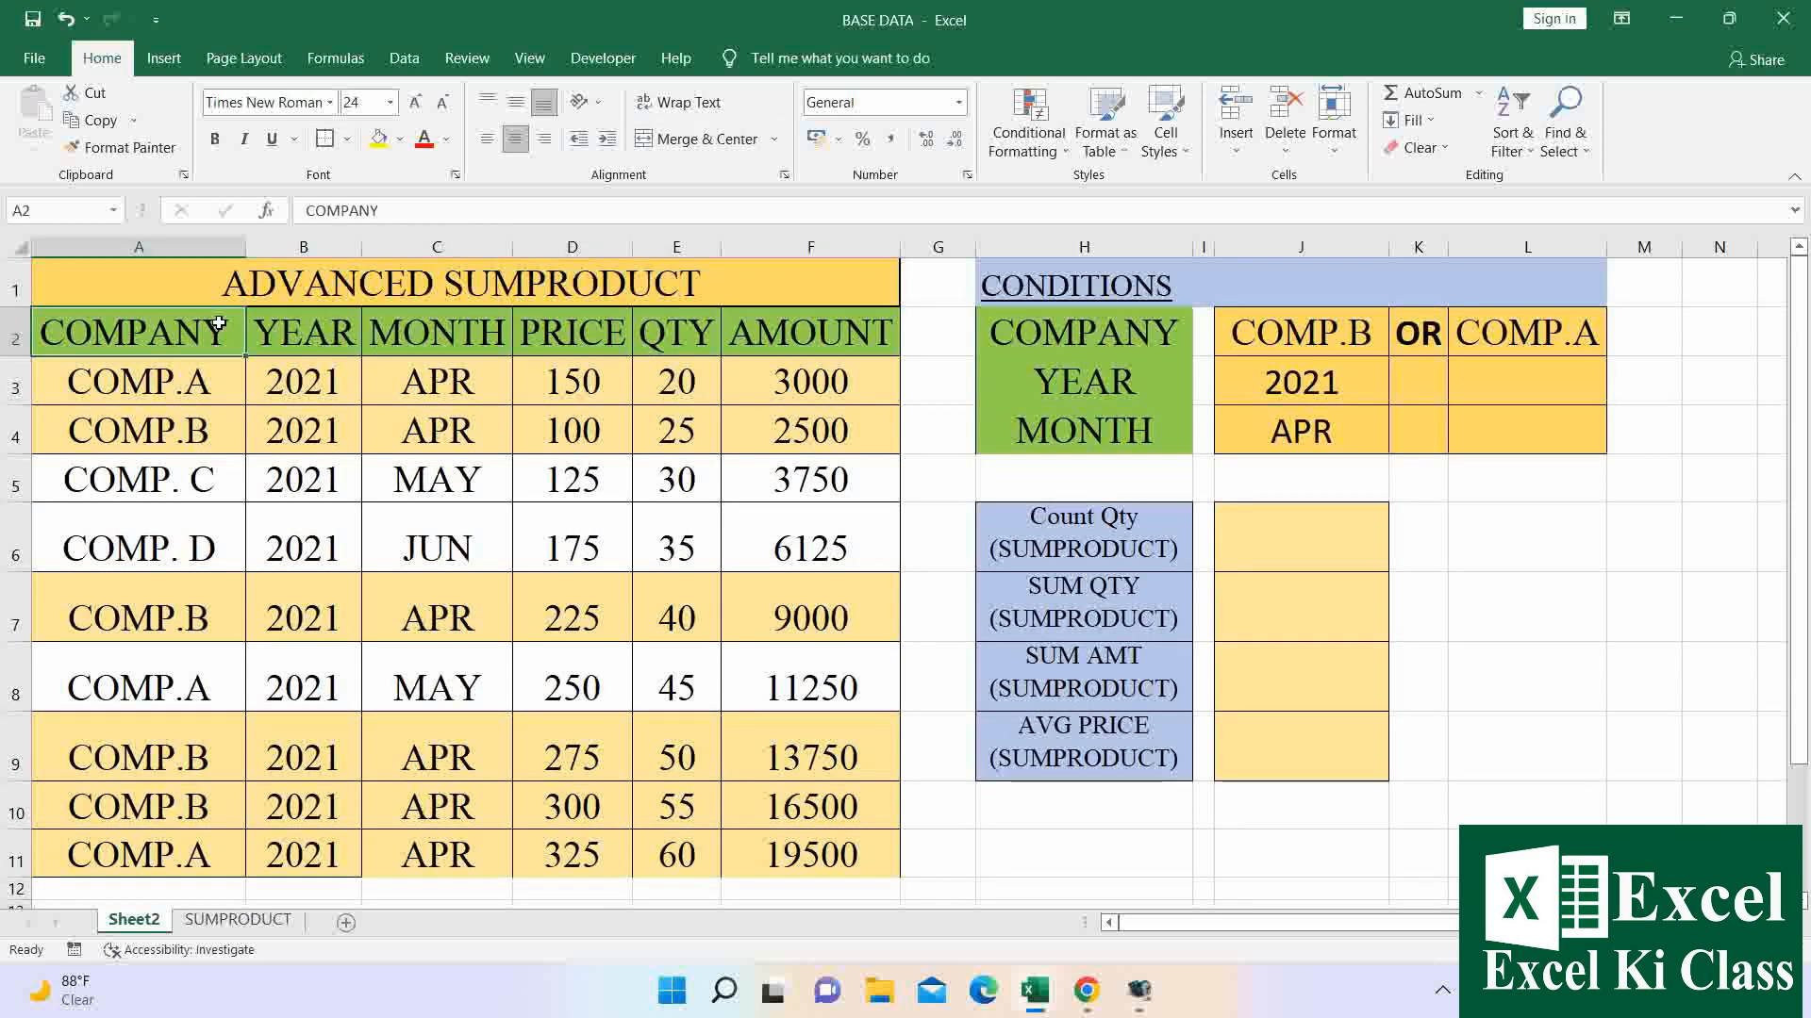
{"action": "key", "text": "ctrl+shift+Right"}
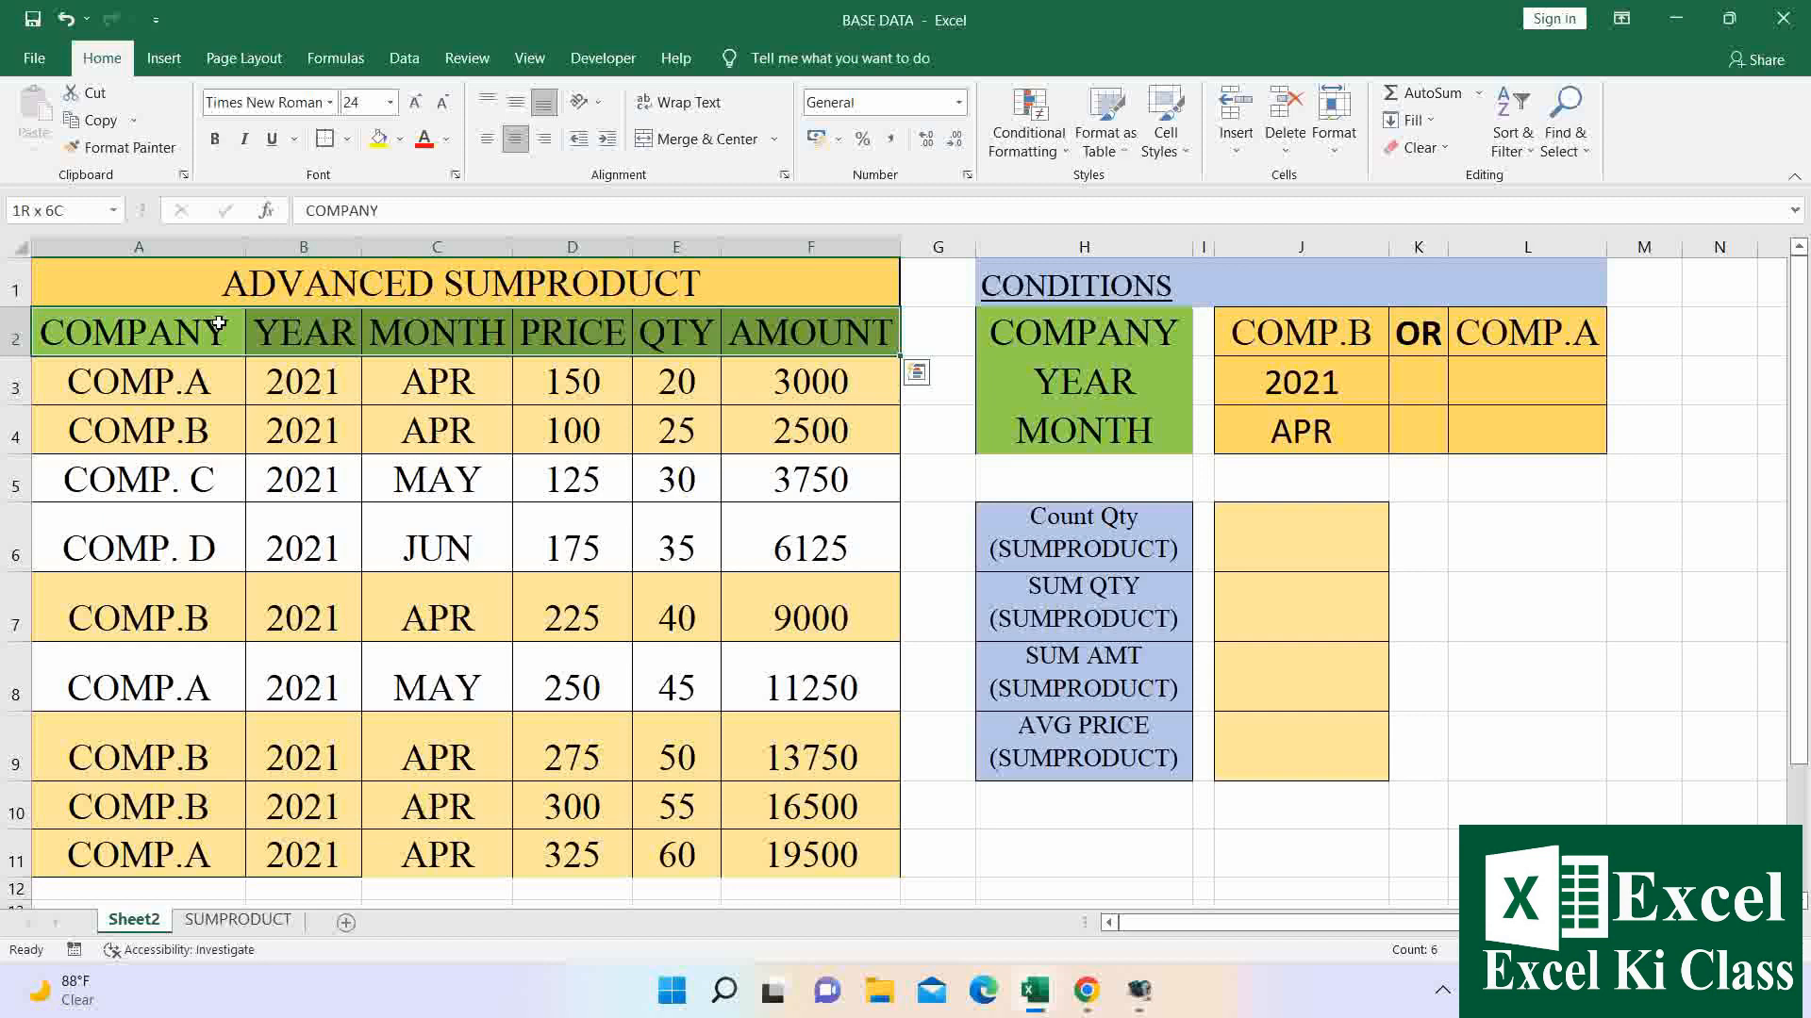
{"action": "key", "text": "ctrl+shift+Down"}
{"action": "left_click", "coordinate": [324, 139]}
{"action": "left_click", "coordinate": [627, 349]}
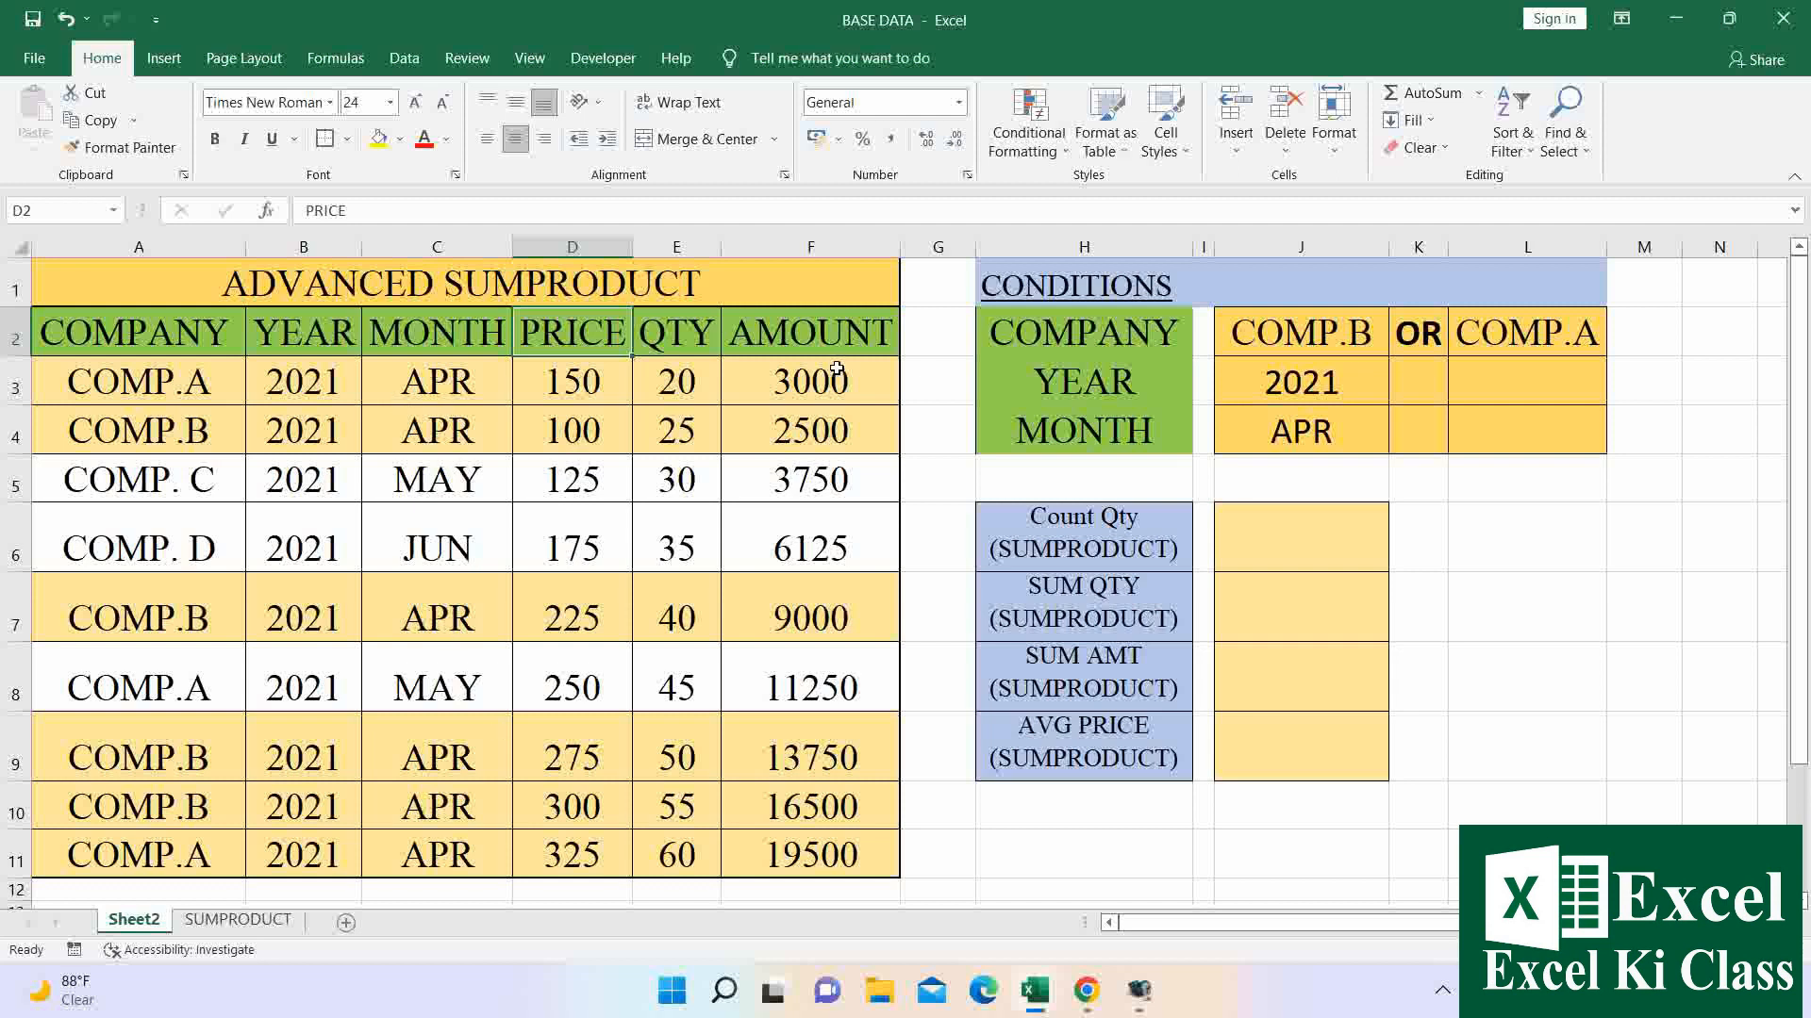
Outline the CONDITIONS header and the company condition row H2:L2 with an outside border.
{"action": "left_click", "coordinate": [1104, 285]}
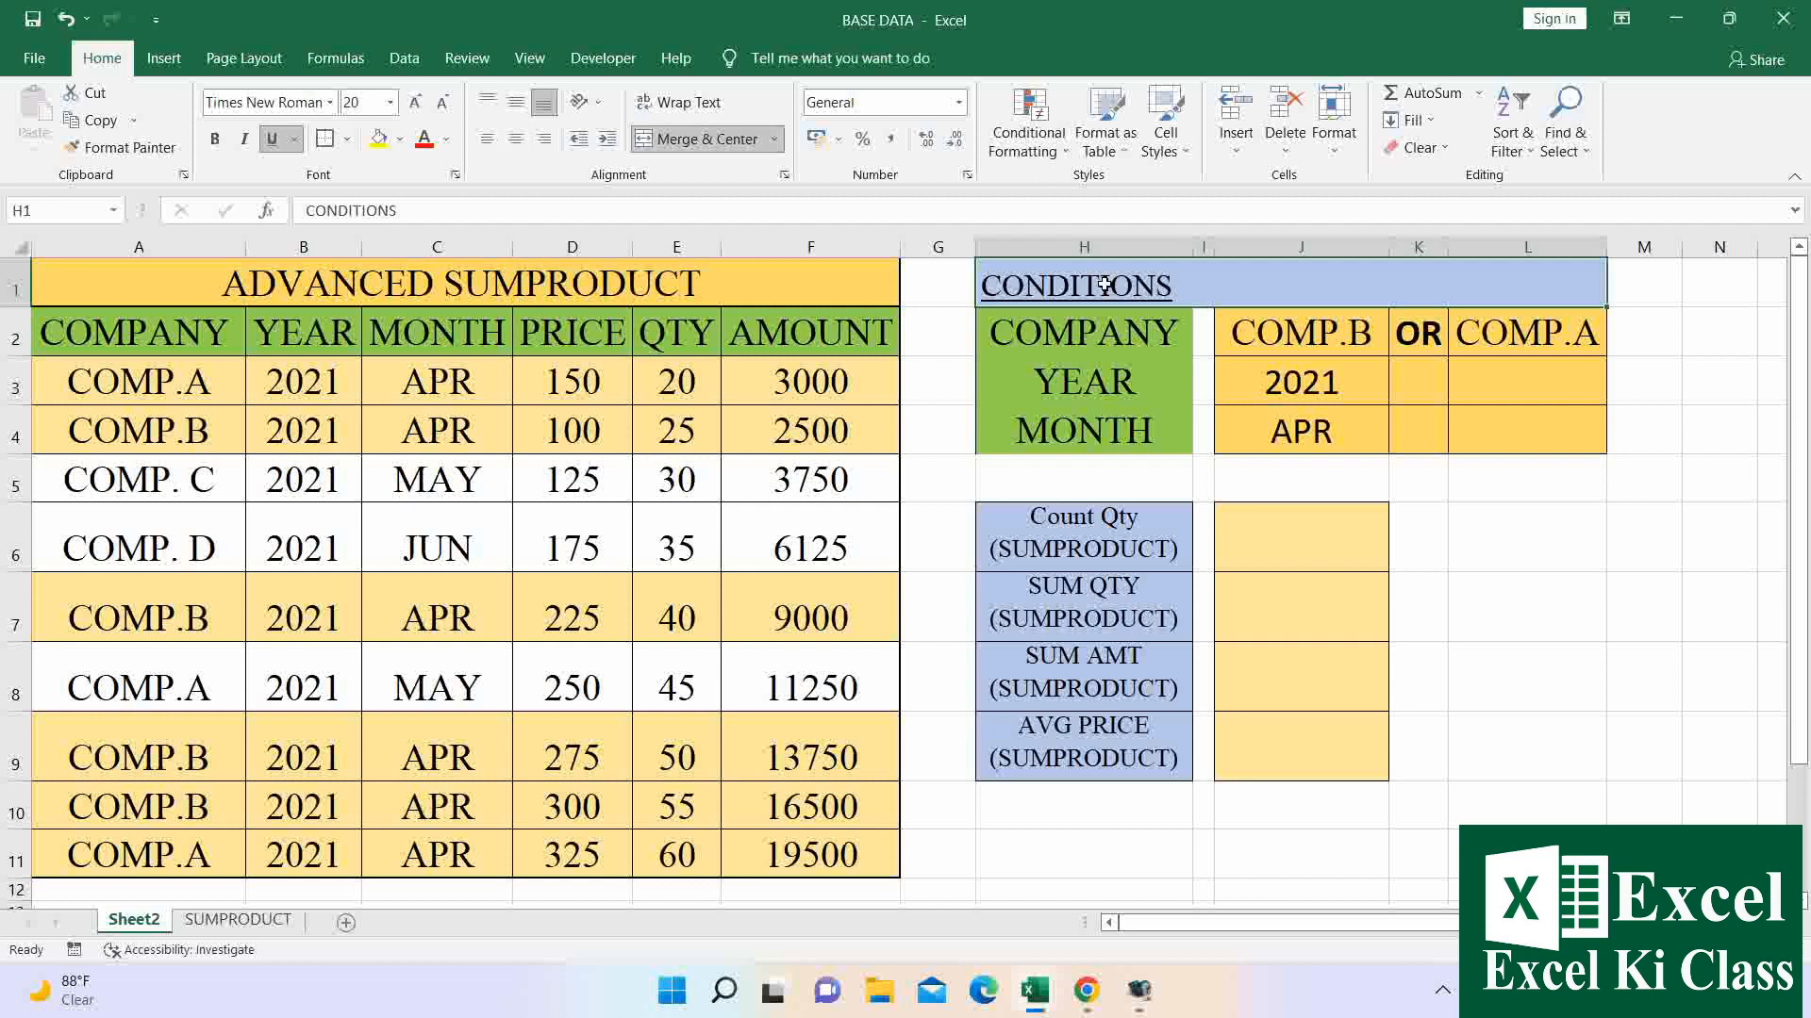
{"action": "key", "text": "Down"}
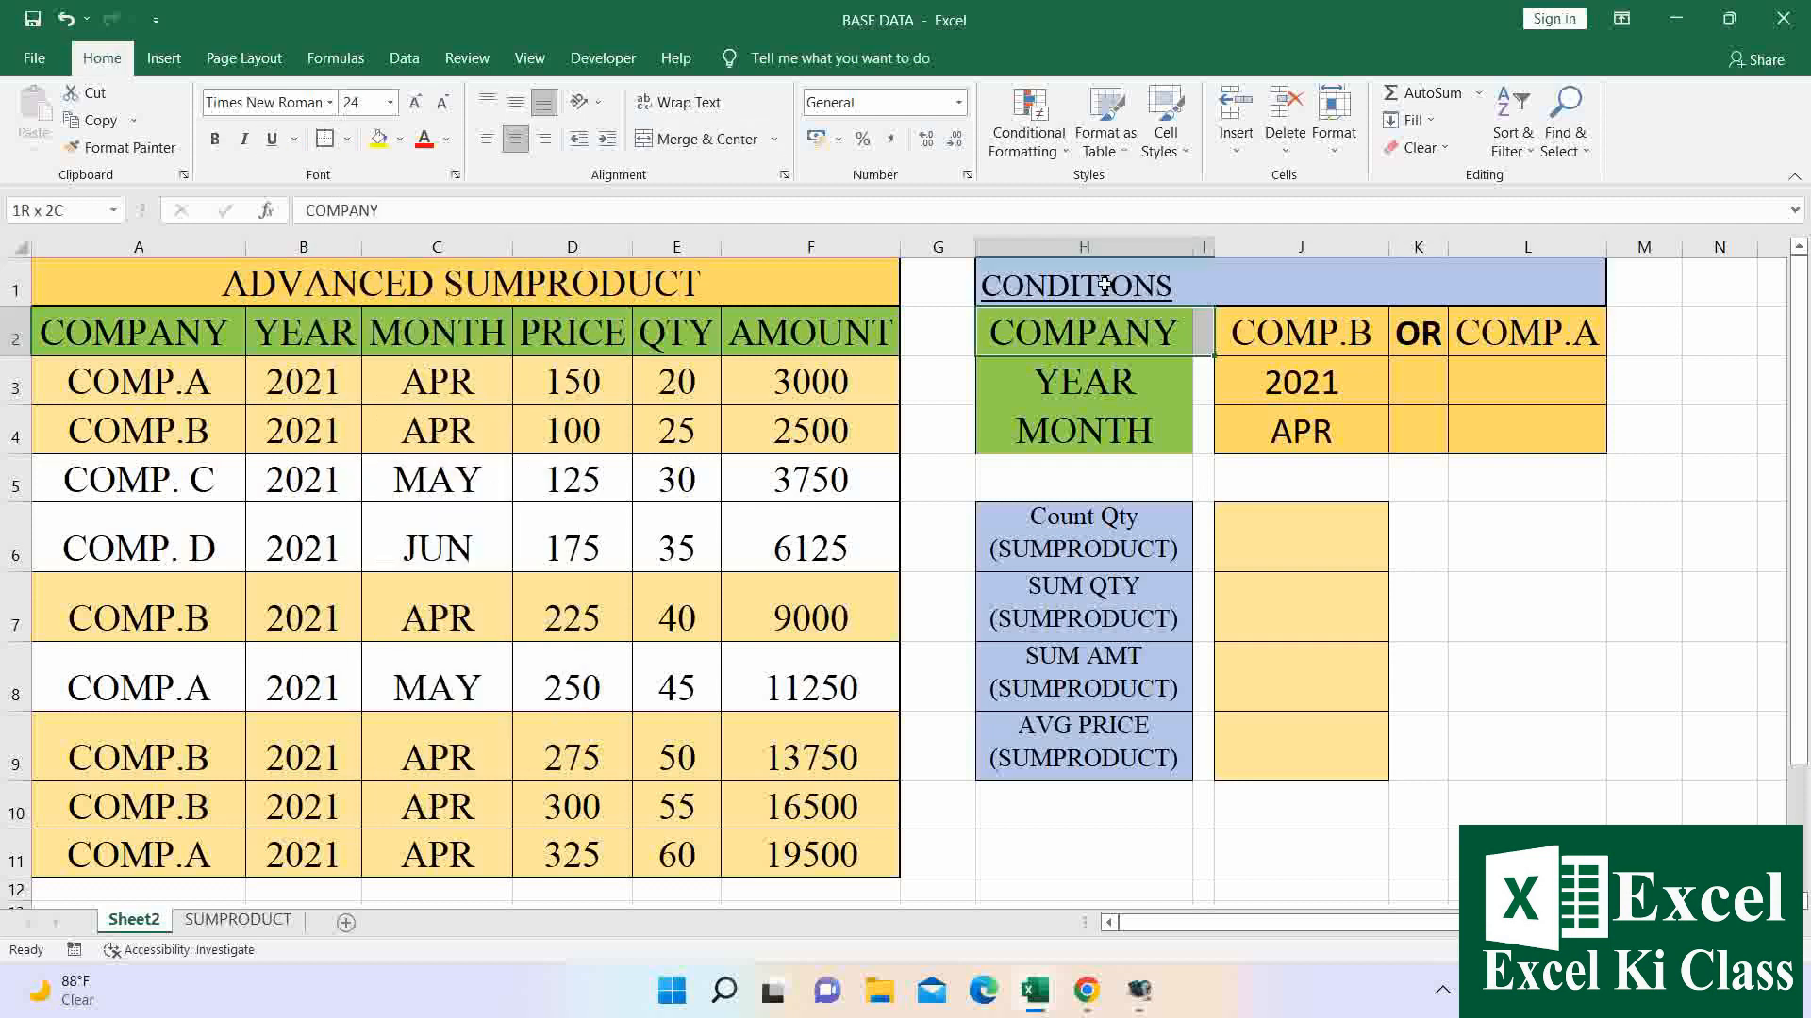
{"action": "key", "text": "shift+Right"}
{"action": "key", "text": "shift+Right"}
{"action": "key", "text": "shift+Right"}
{"action": "key", "text": "shift+Right"}
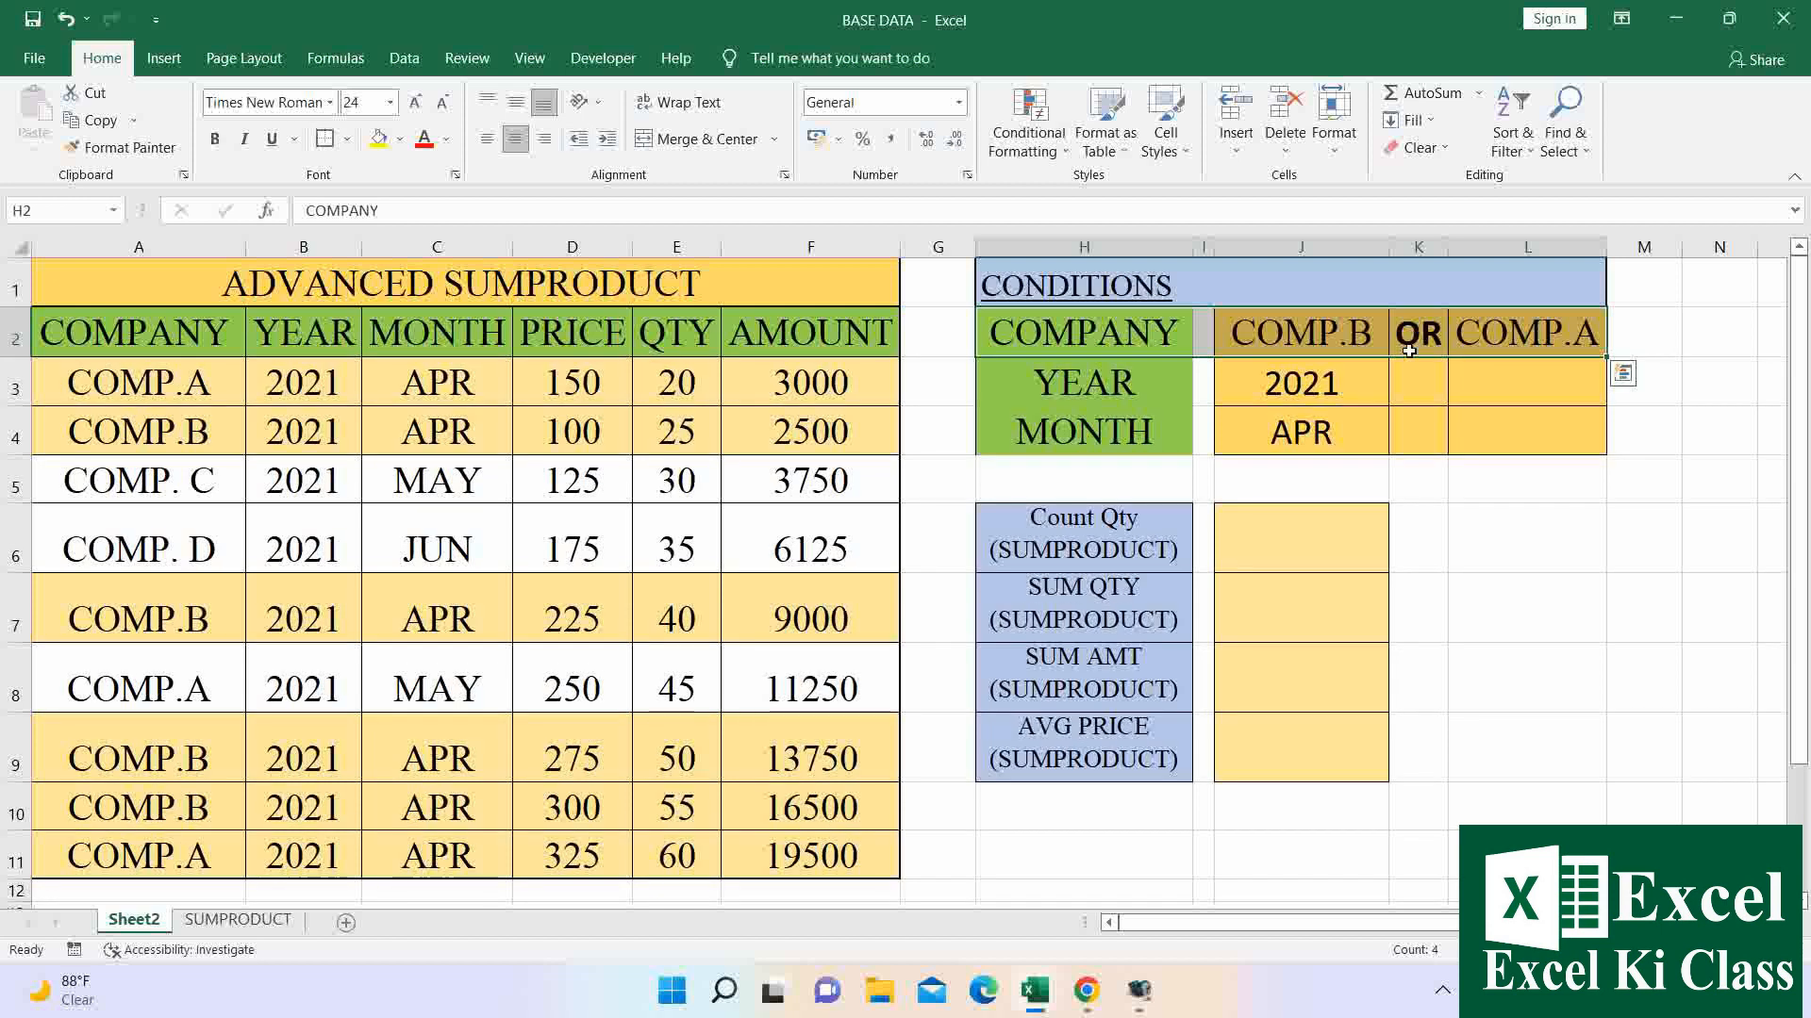
Examine the company, year and month conditions in J2:L4 and the result labels in H6:H9.
{"action": "left_click", "coordinate": [1339, 330]}
{"action": "left_click", "coordinate": [1499, 330]}
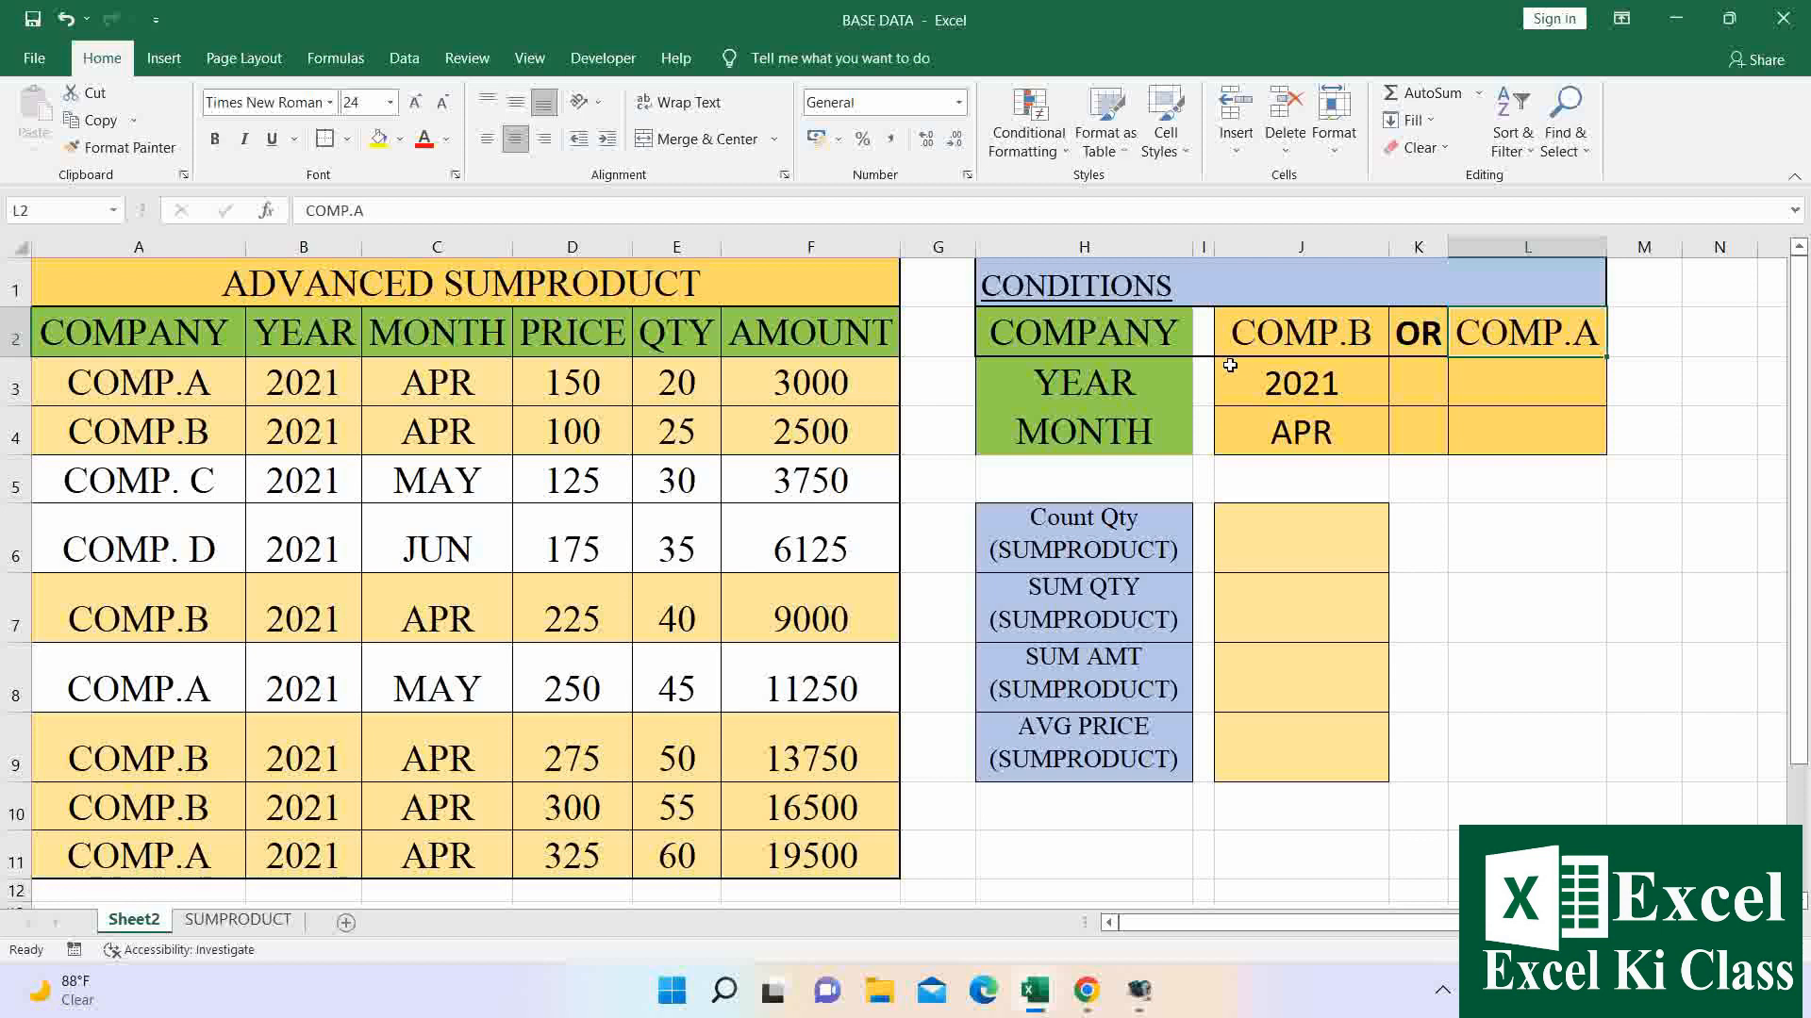
{"action": "left_click", "coordinate": [1262, 380]}
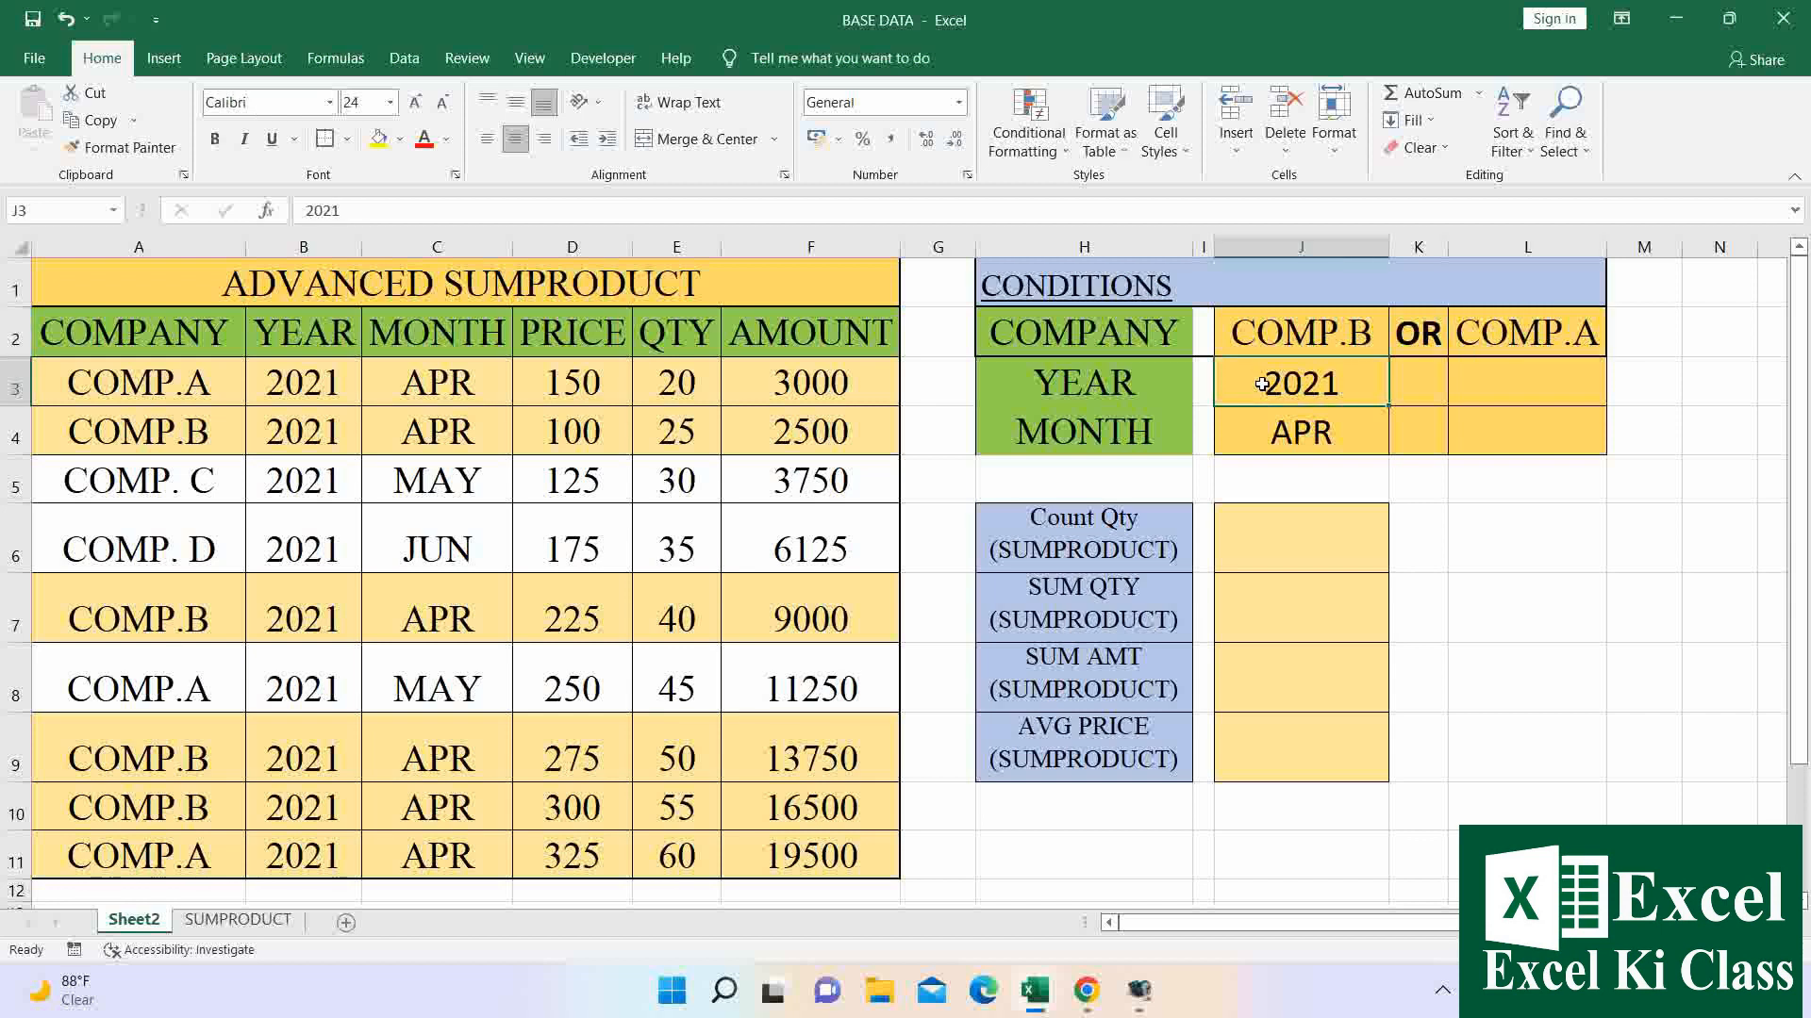
{"action": "left_click", "coordinate": [1273, 418]}
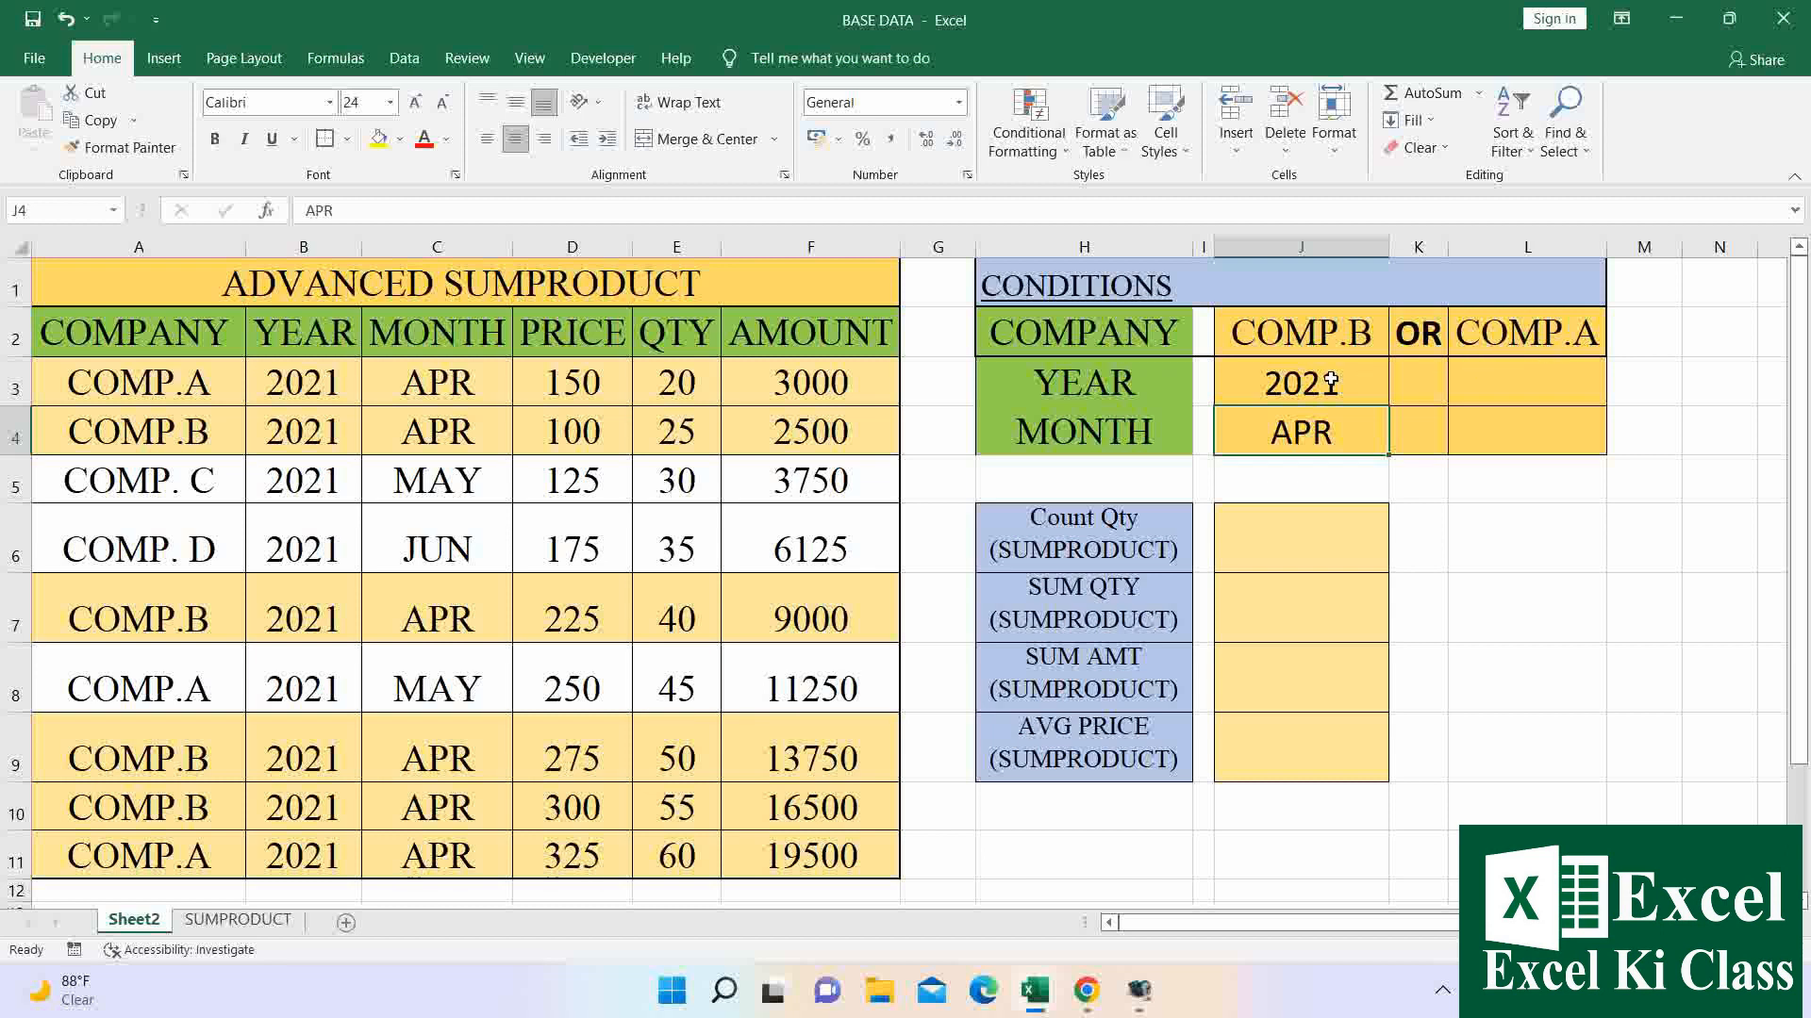
{"action": "left_click", "coordinate": [1311, 522]}
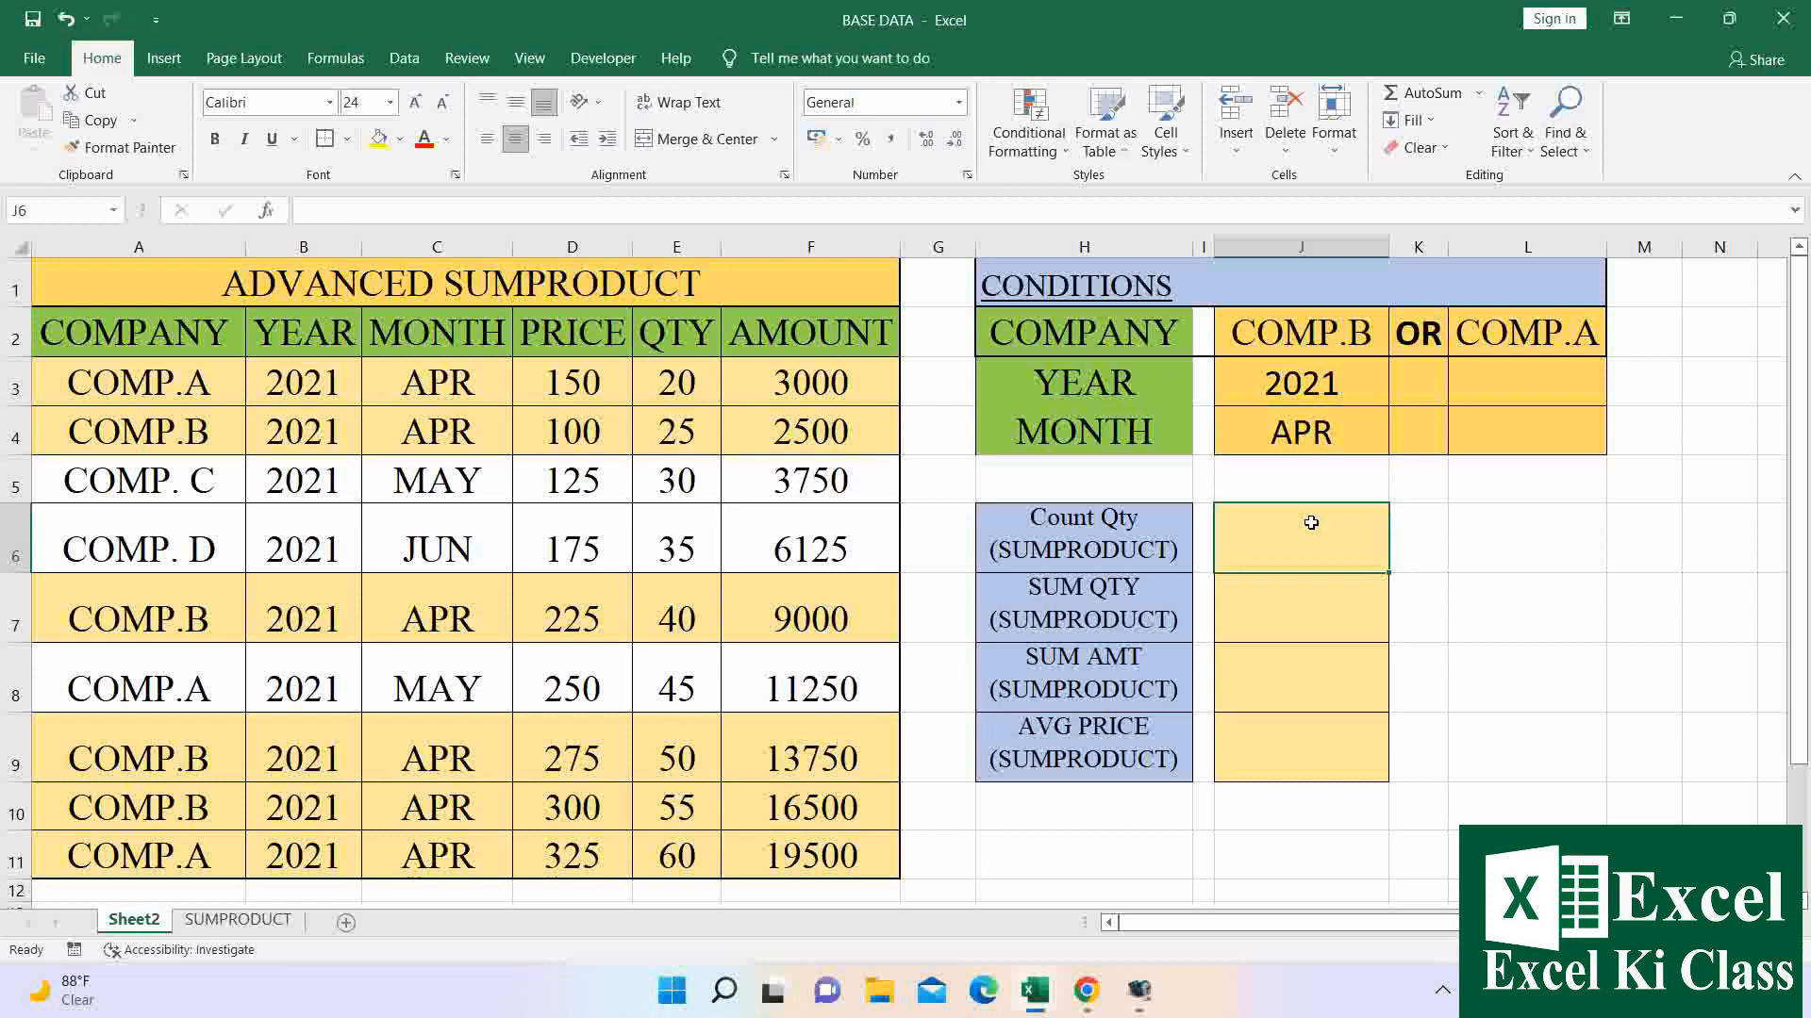
{"action": "left_click", "coordinate": [1139, 538]}
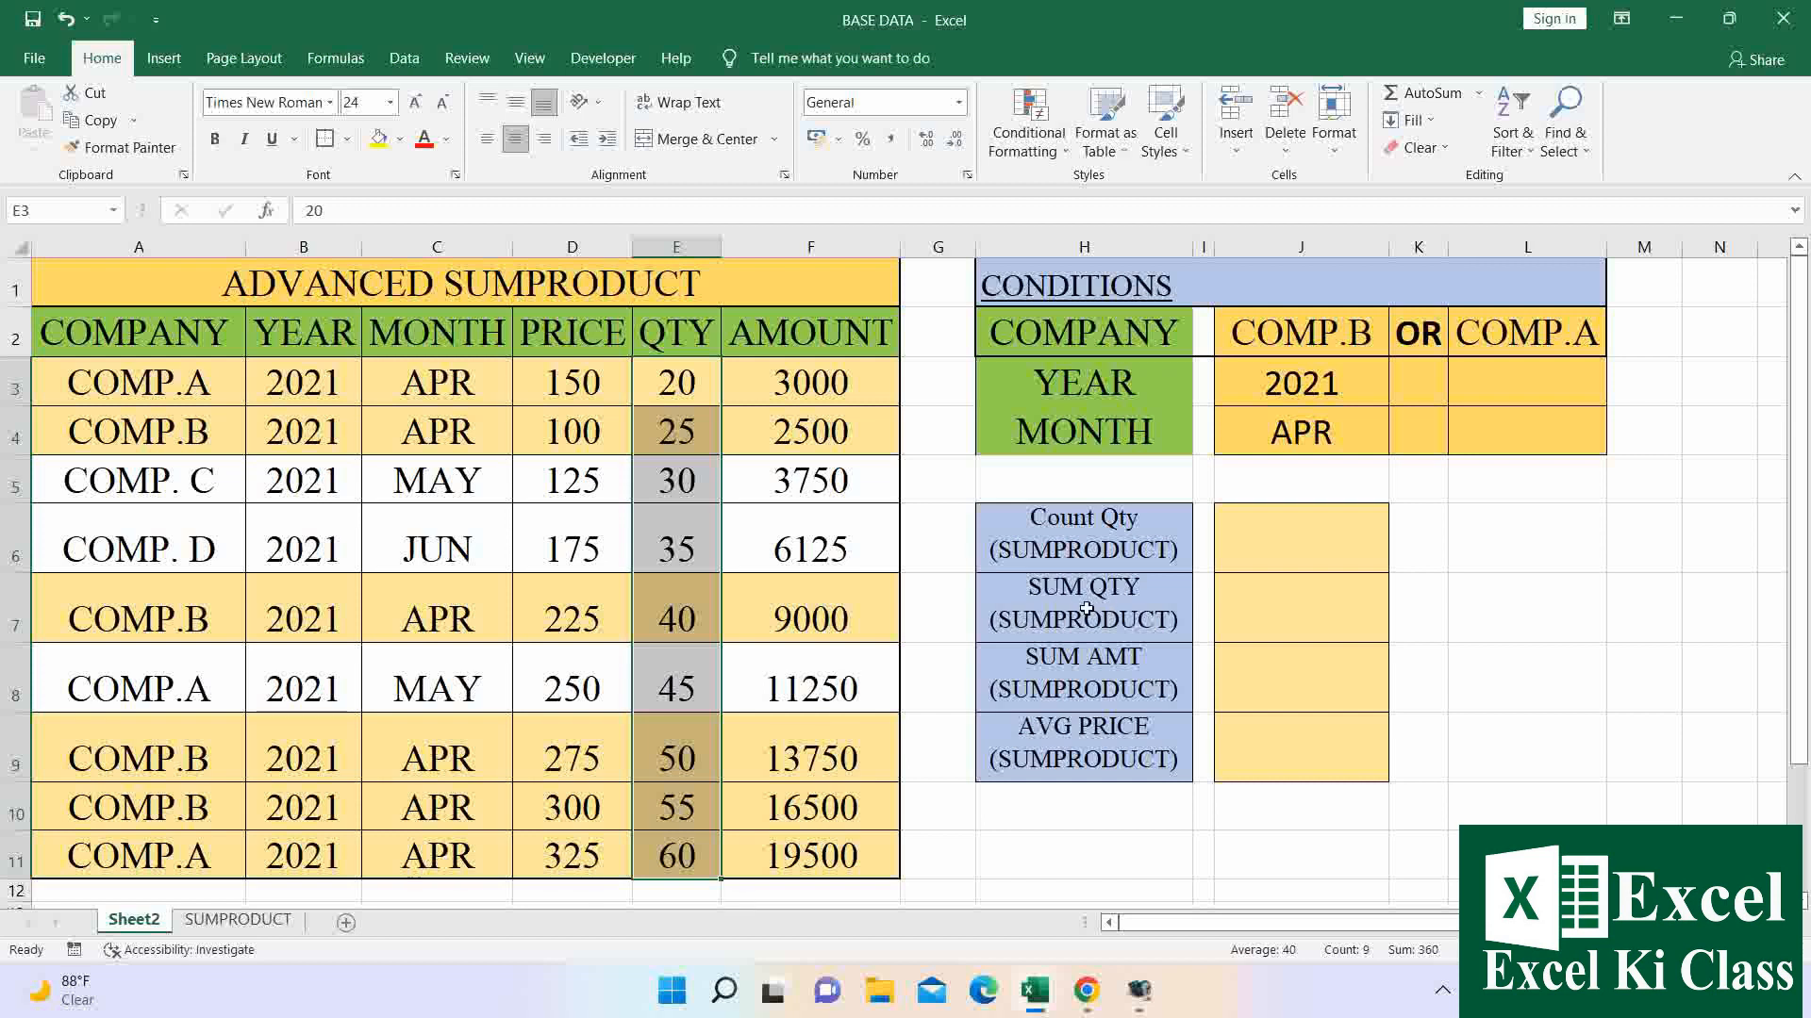
{"action": "left_click", "coordinate": [1088, 669]}
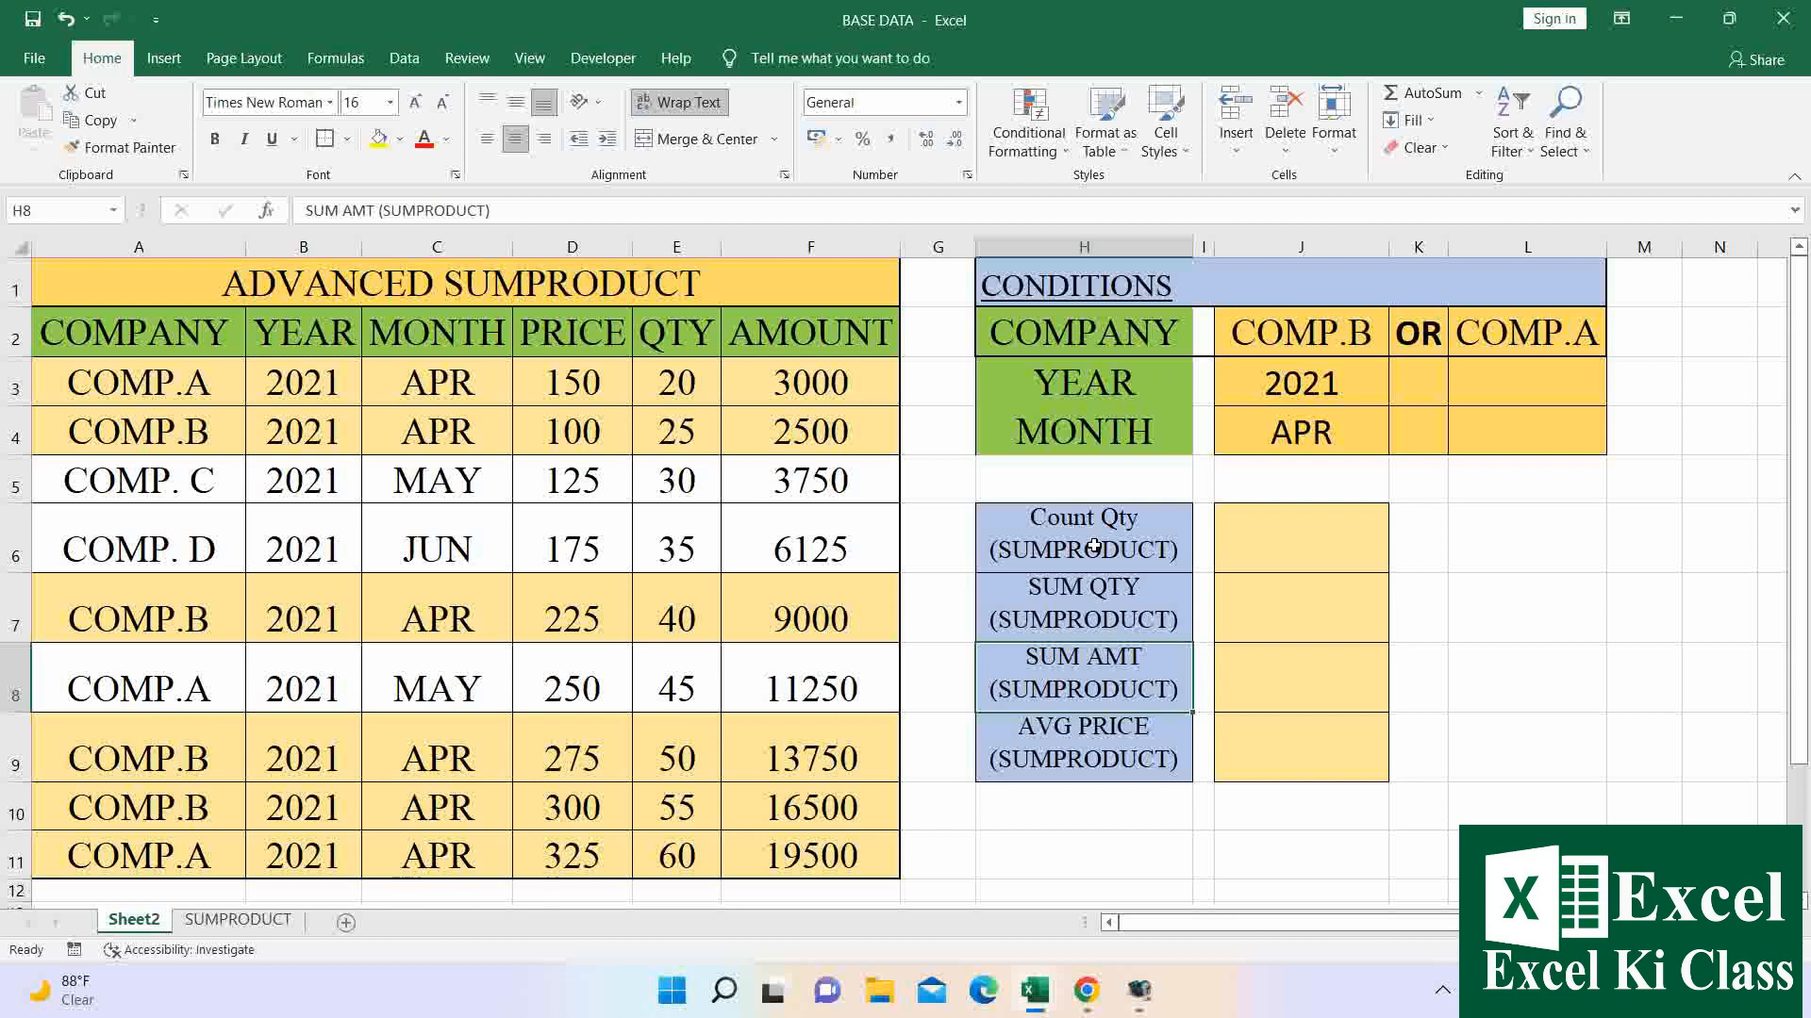
Begin the Count Qty formula in J6 with the first company condition: =SUMPRODUCT((A3:A11=J2)+.
{"action": "left_click", "coordinate": [1254, 534]}
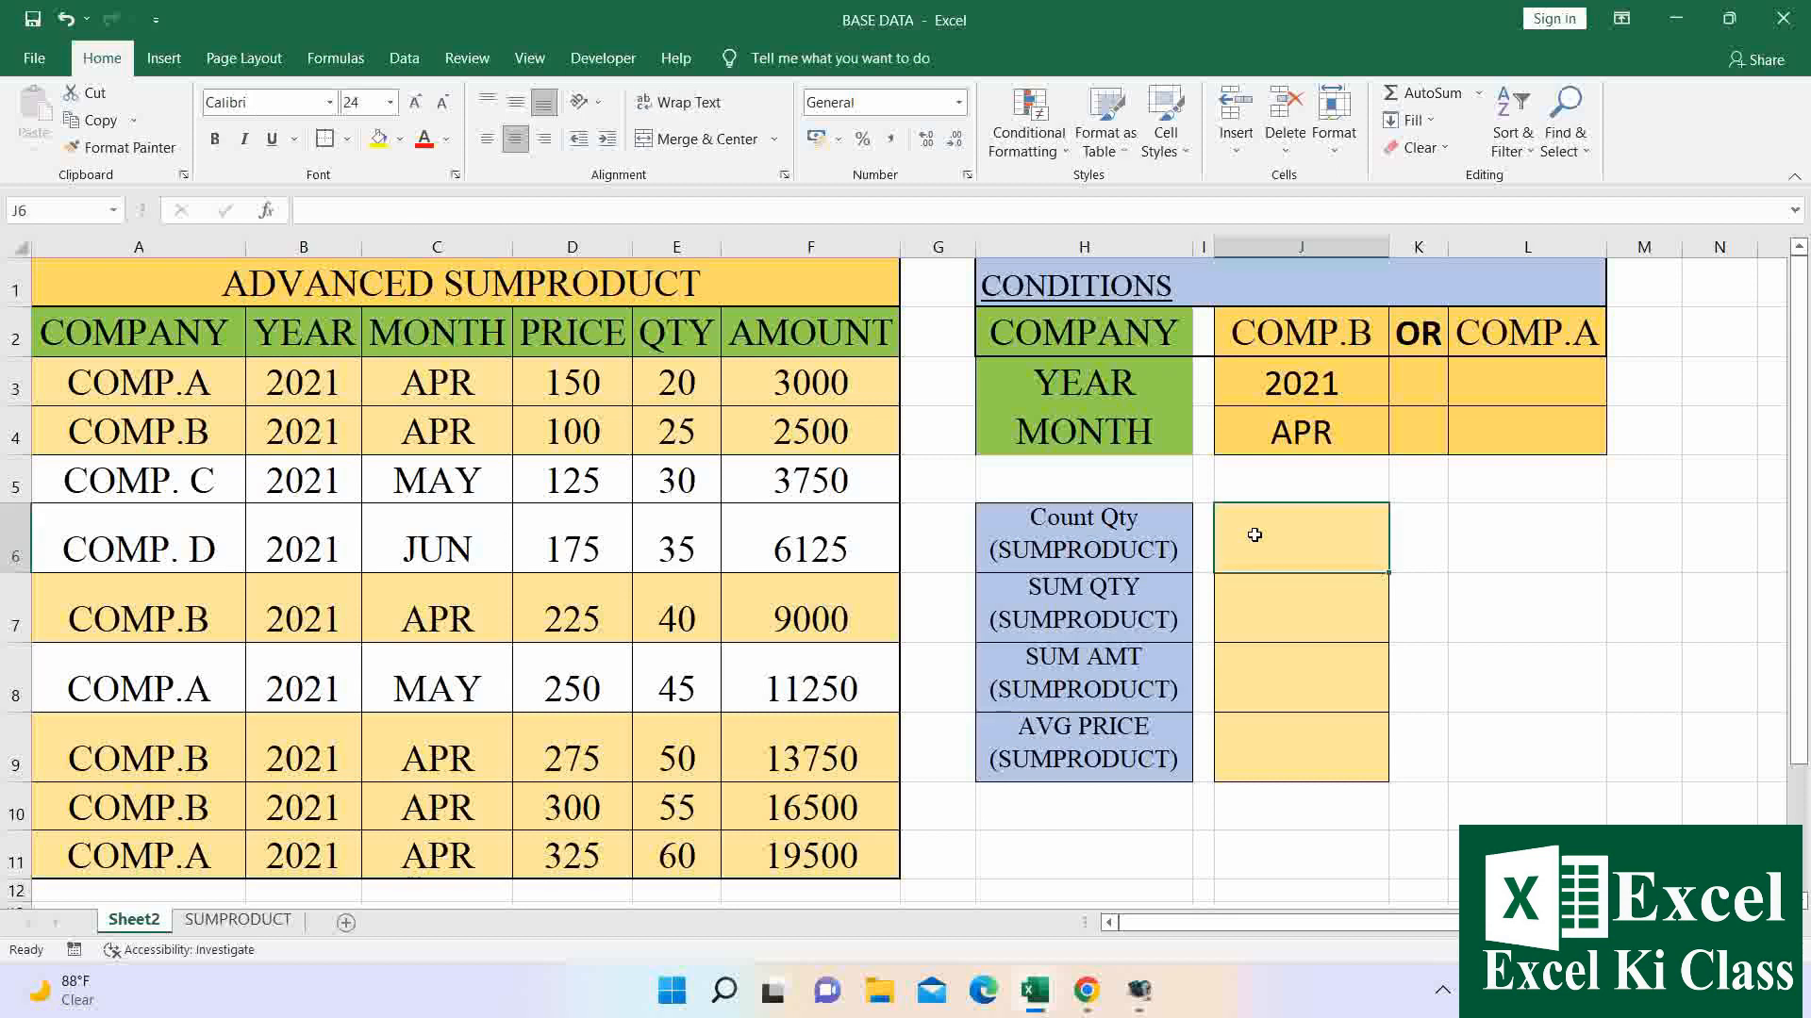
{"action": "type", "text": "=SUM"}
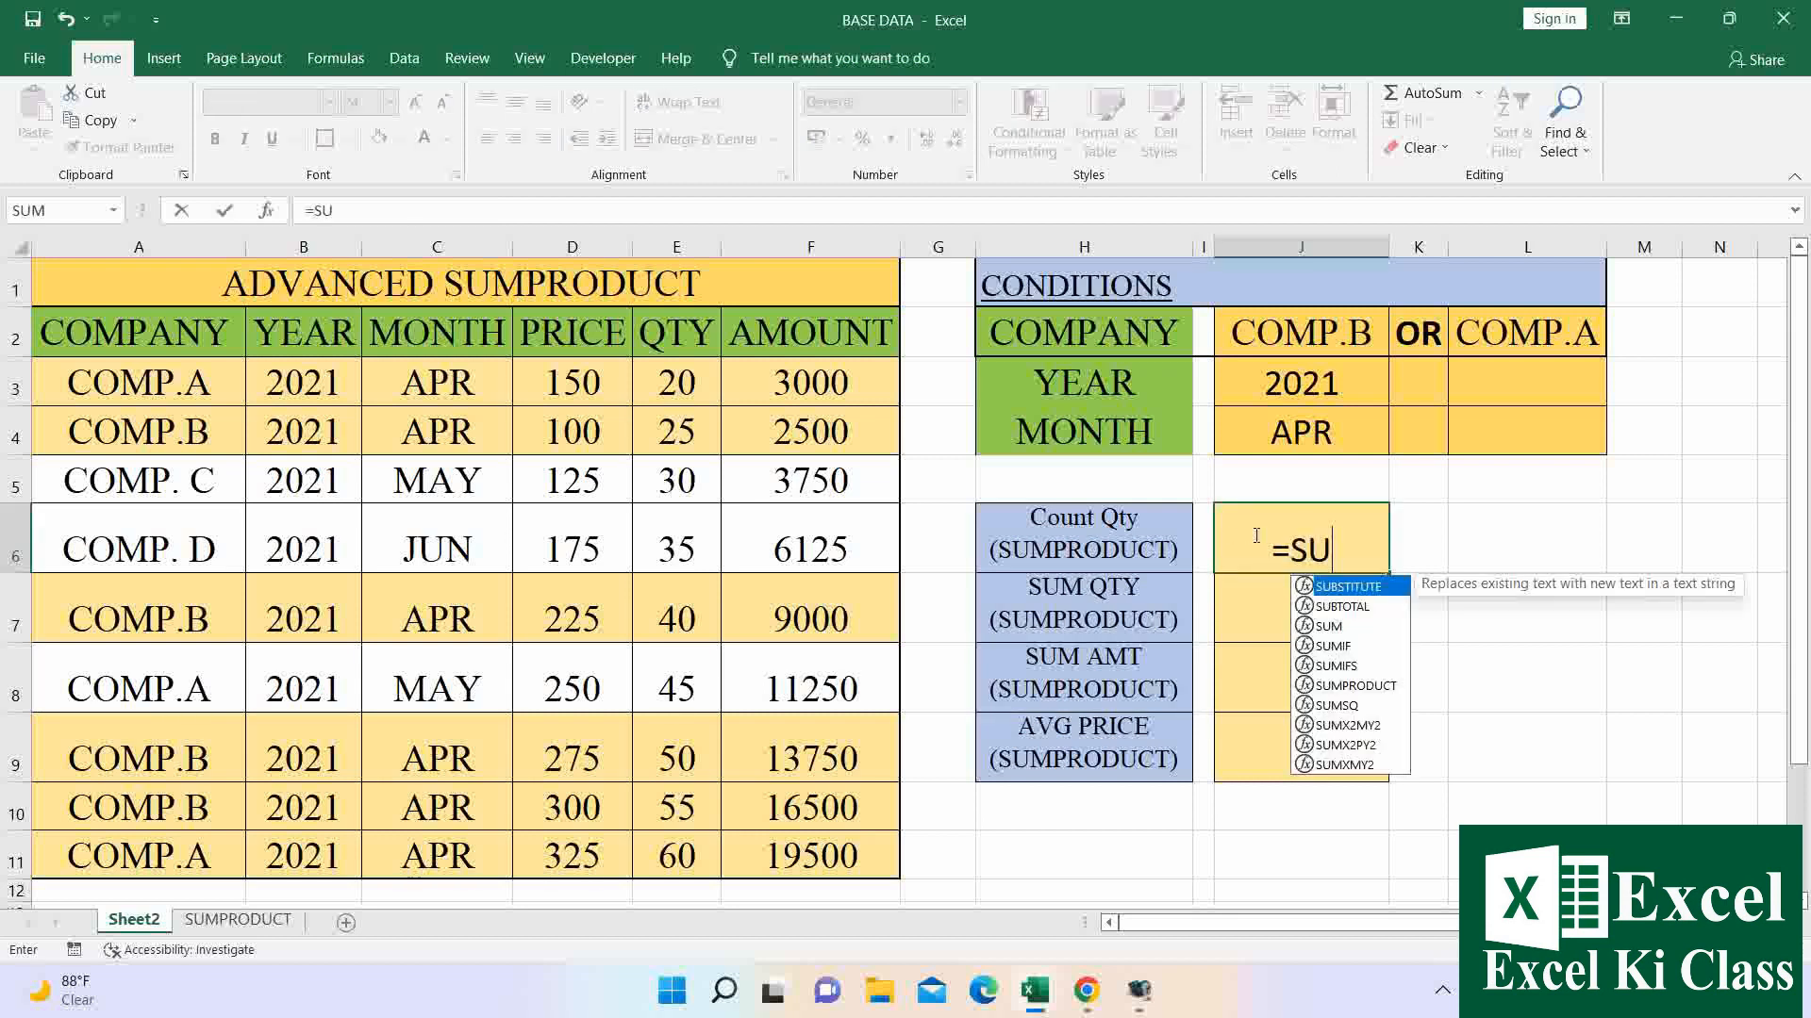
{"action": "key", "text": "Down"}
{"action": "key", "text": "Down"}
{"action": "key", "text": "Down"}
{"action": "key", "text": "Tab"}
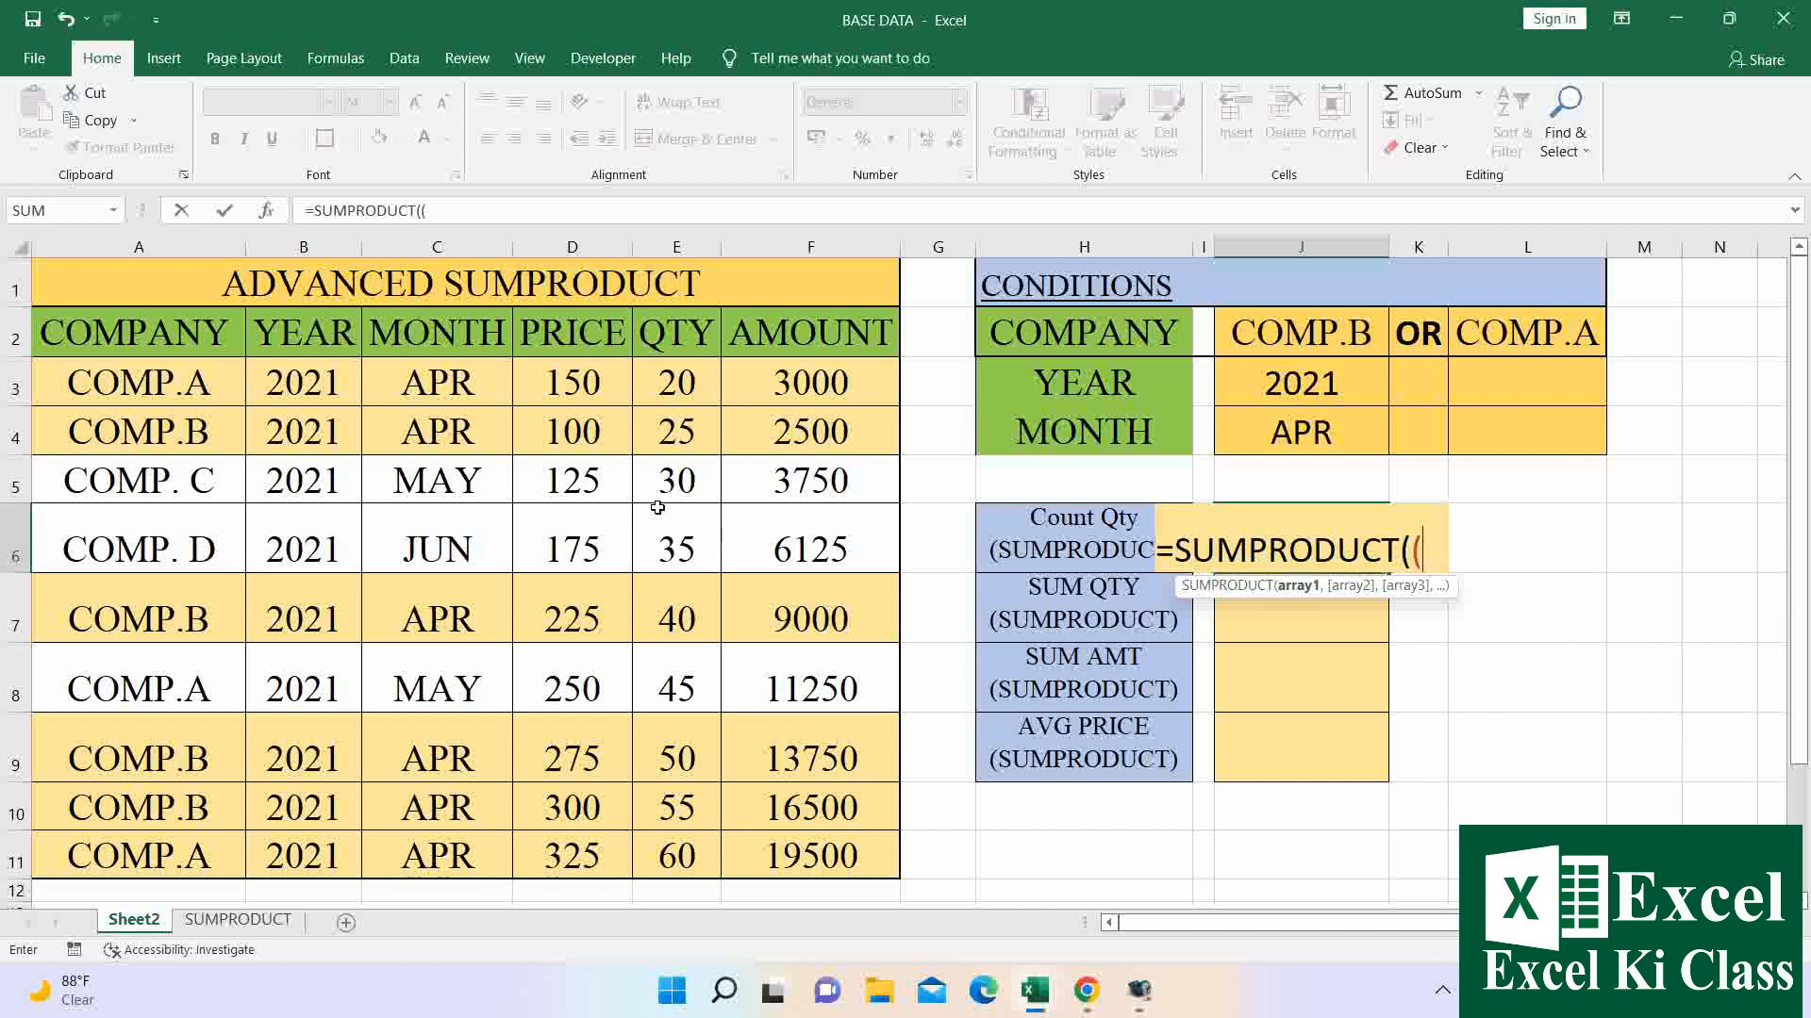
{"action": "left_click_drag", "start_coordinate": [193, 390], "coordinate": [181, 851]}
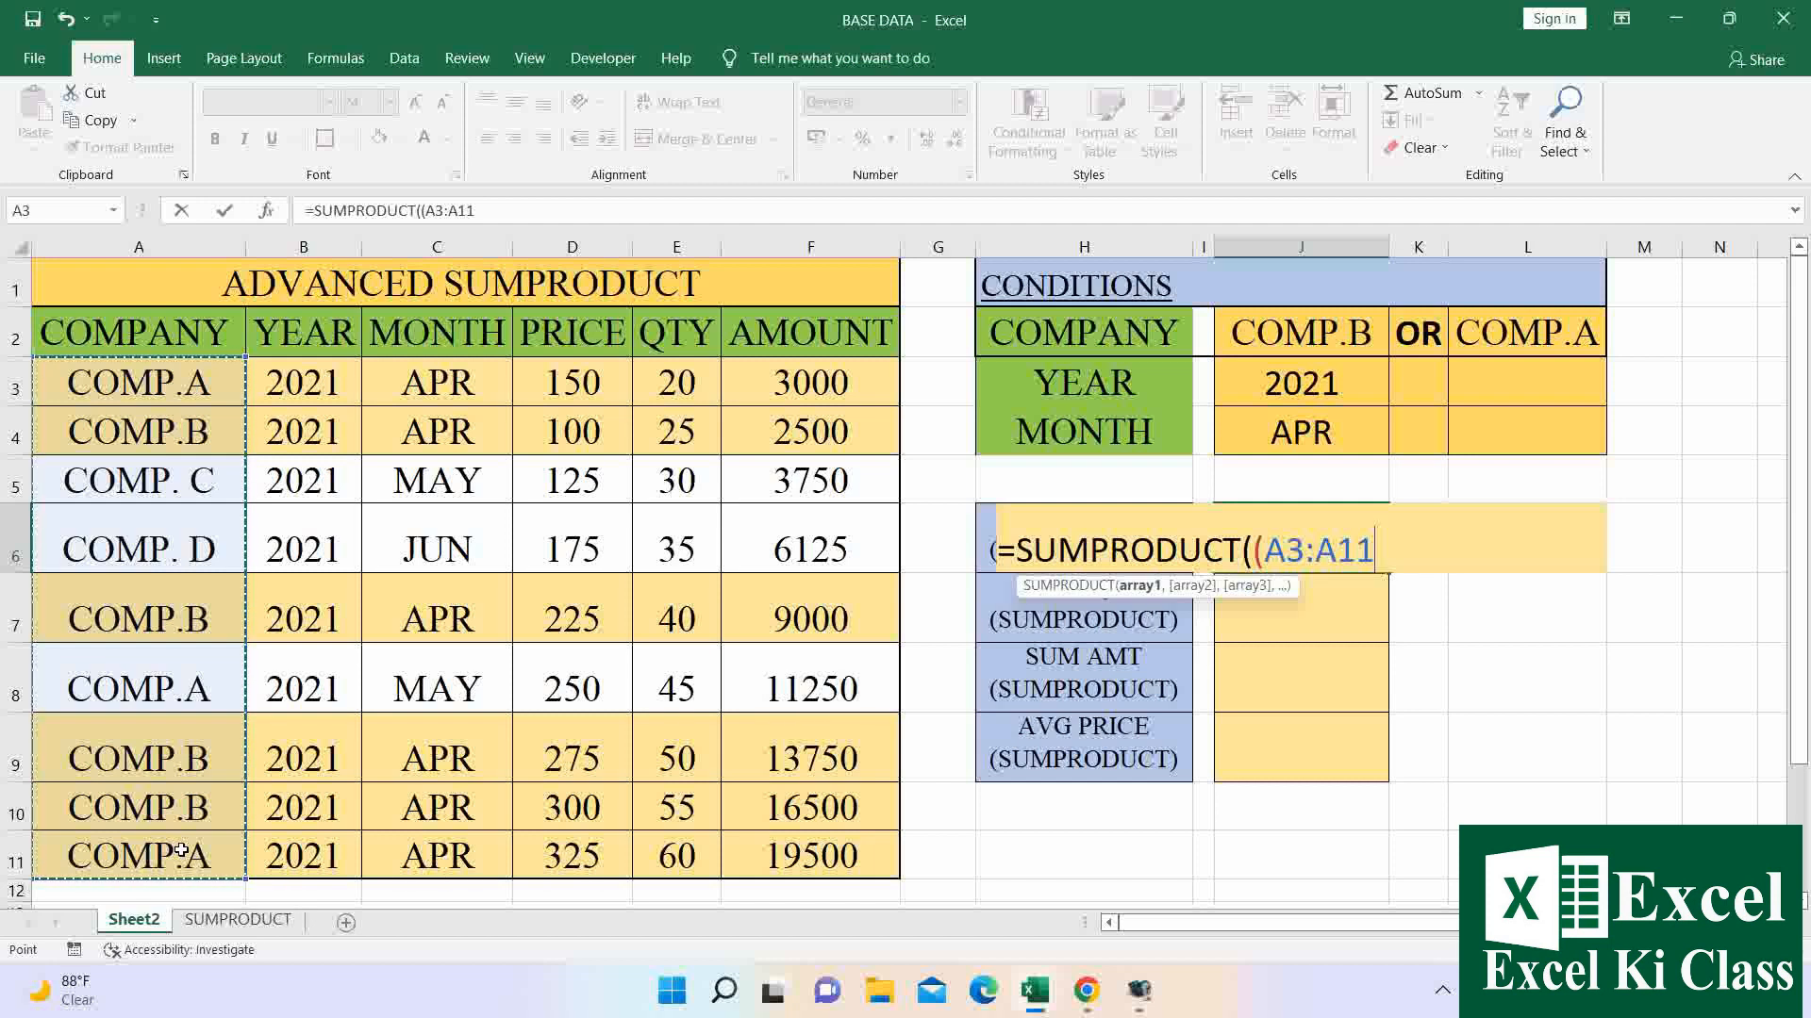
{"action": "type", "text": "="}
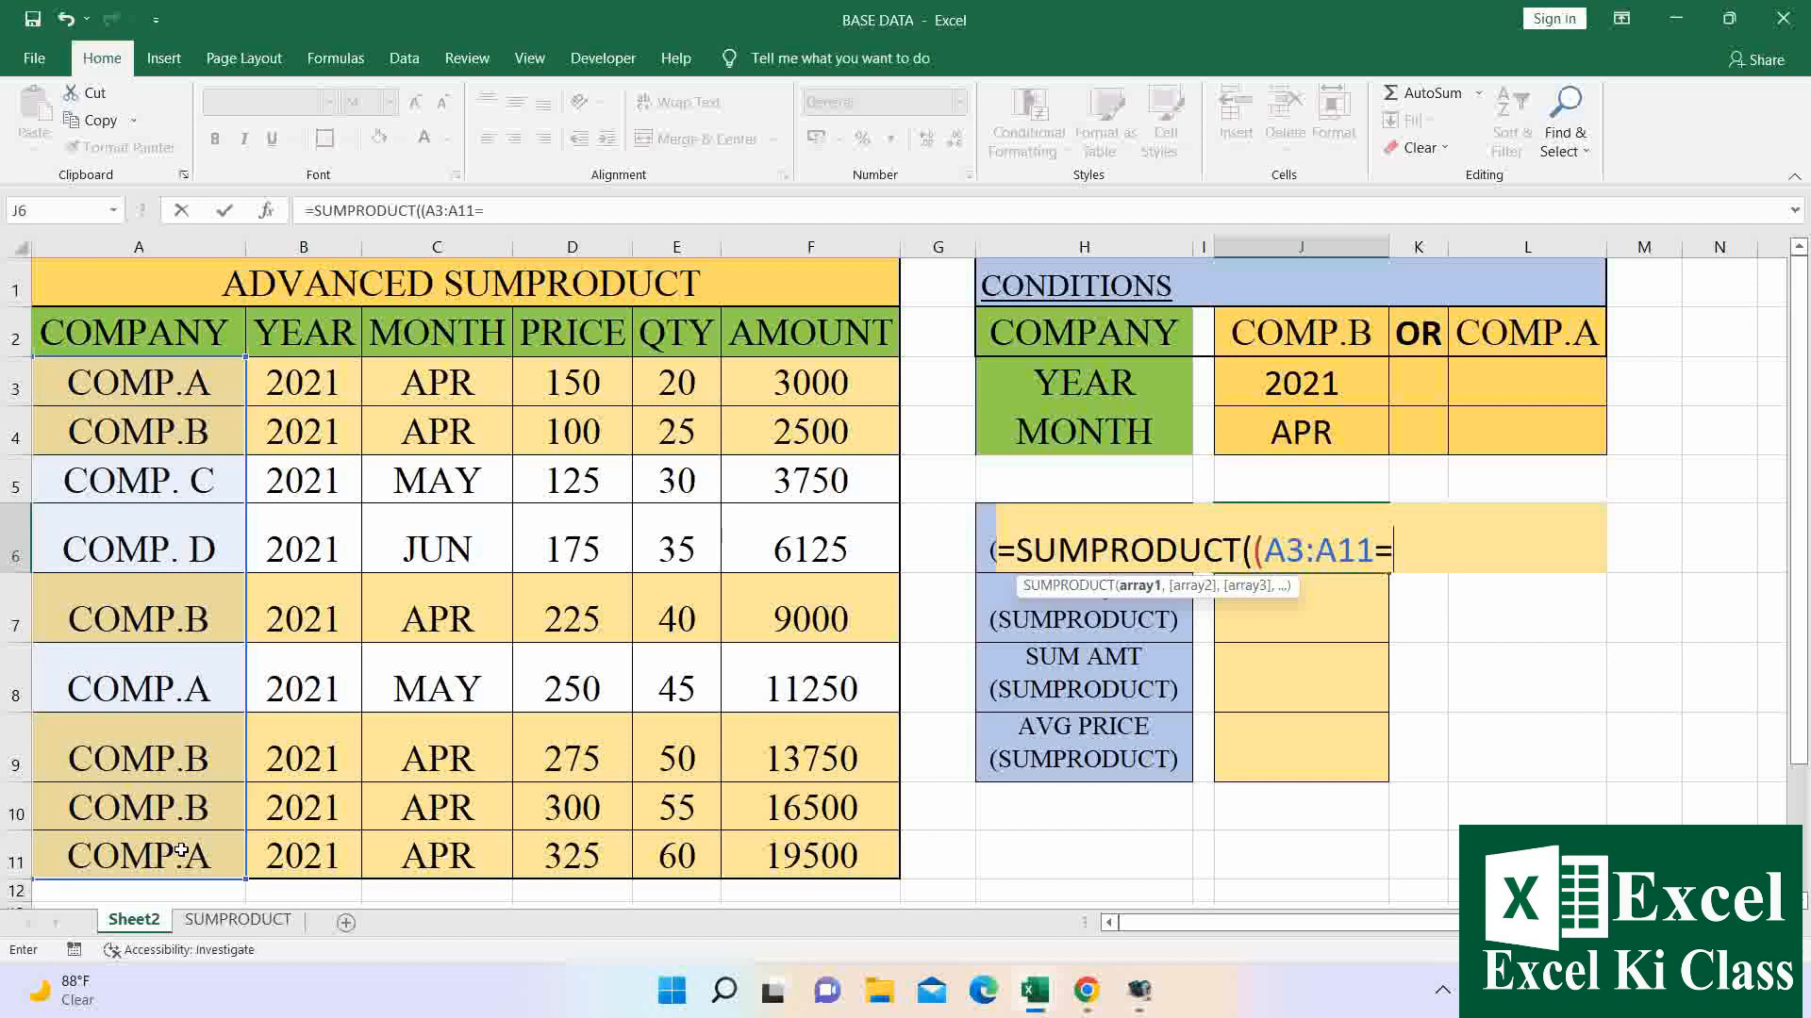
{"action": "left_click", "coordinate": [1313, 348]}
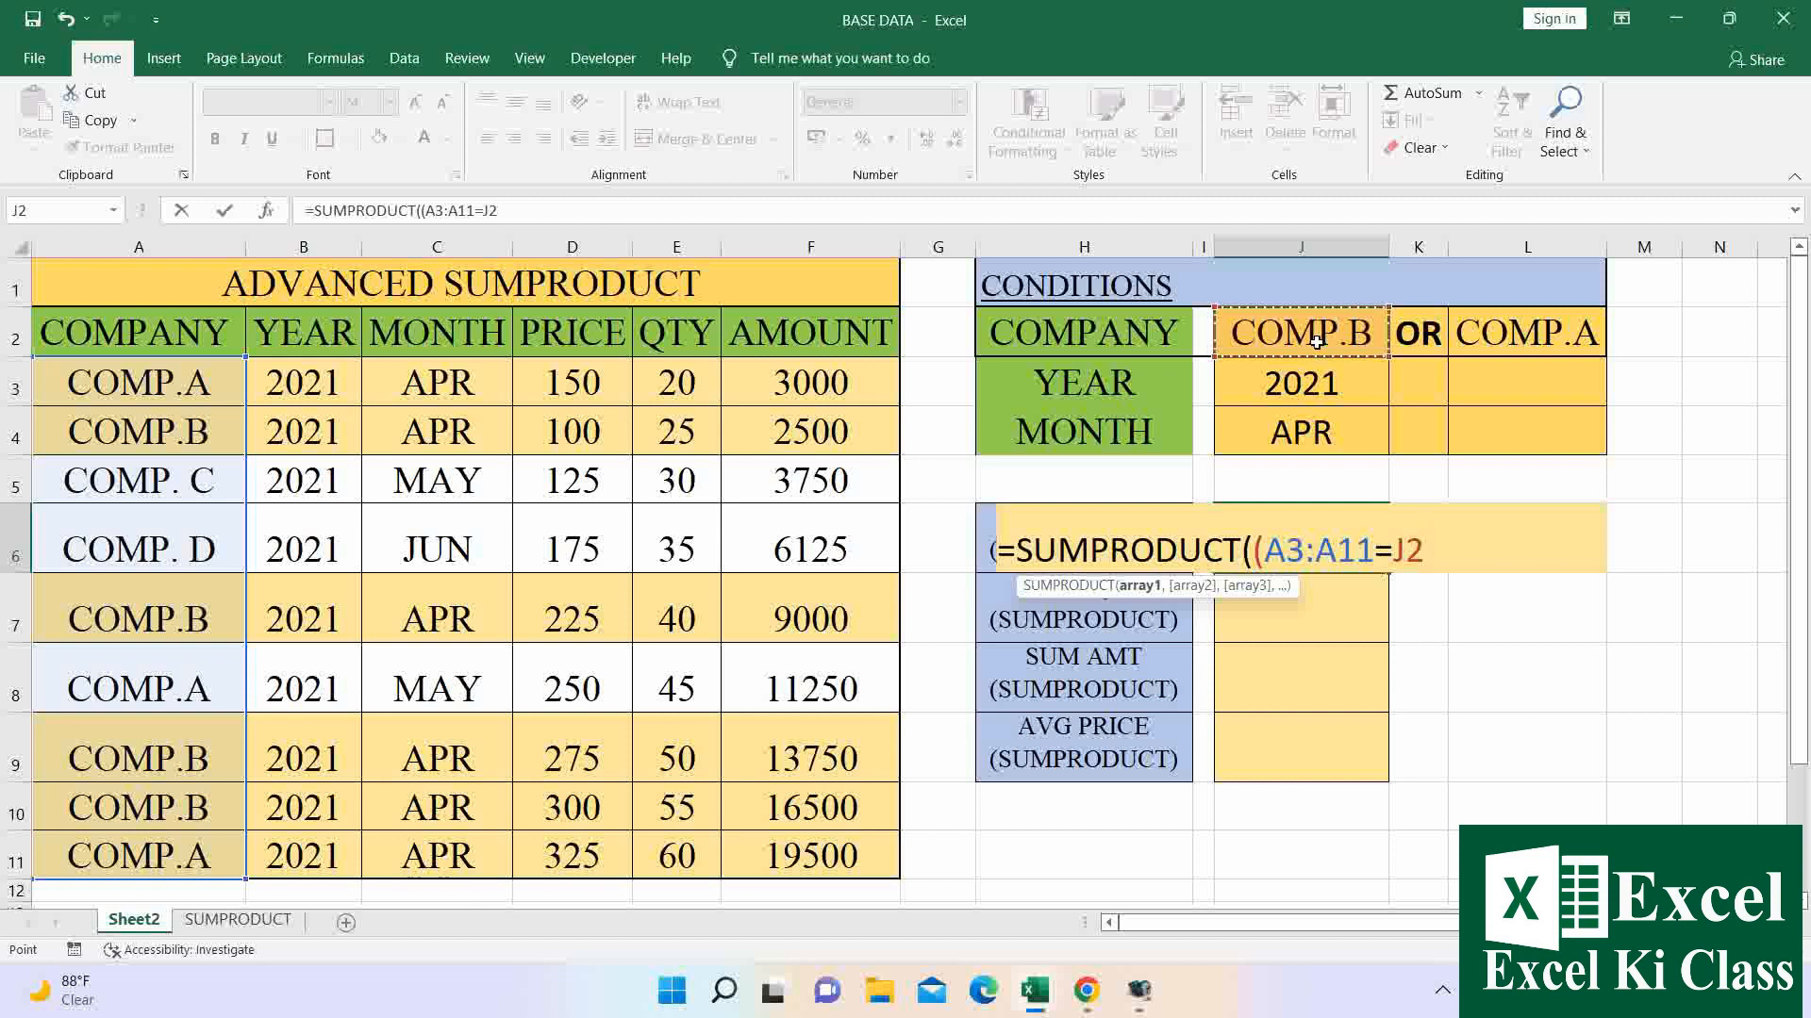
{"action": "type", "text": ")+"}
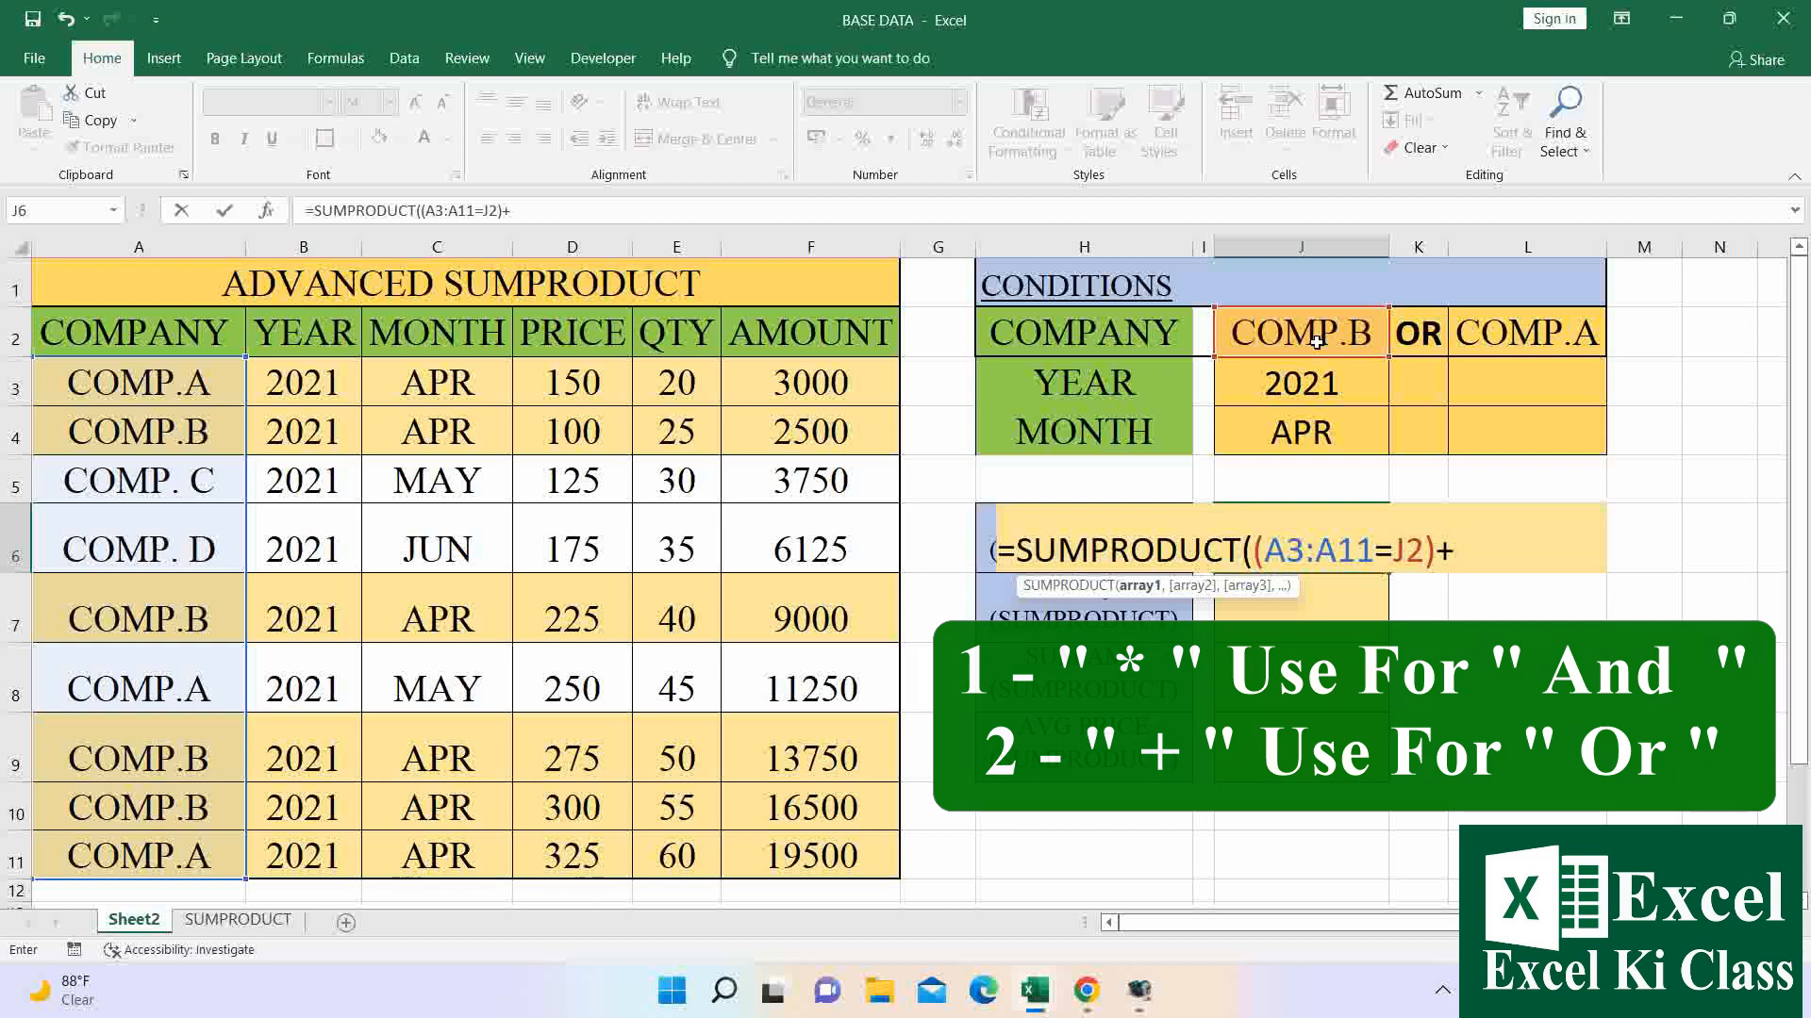
Add the alternative company condition (A3:A11=L2) to complete J6 as =SUMPRODUCT((A3:A11=J2)+(A3:A11=L2)).
{"action": "type", "text": "("}
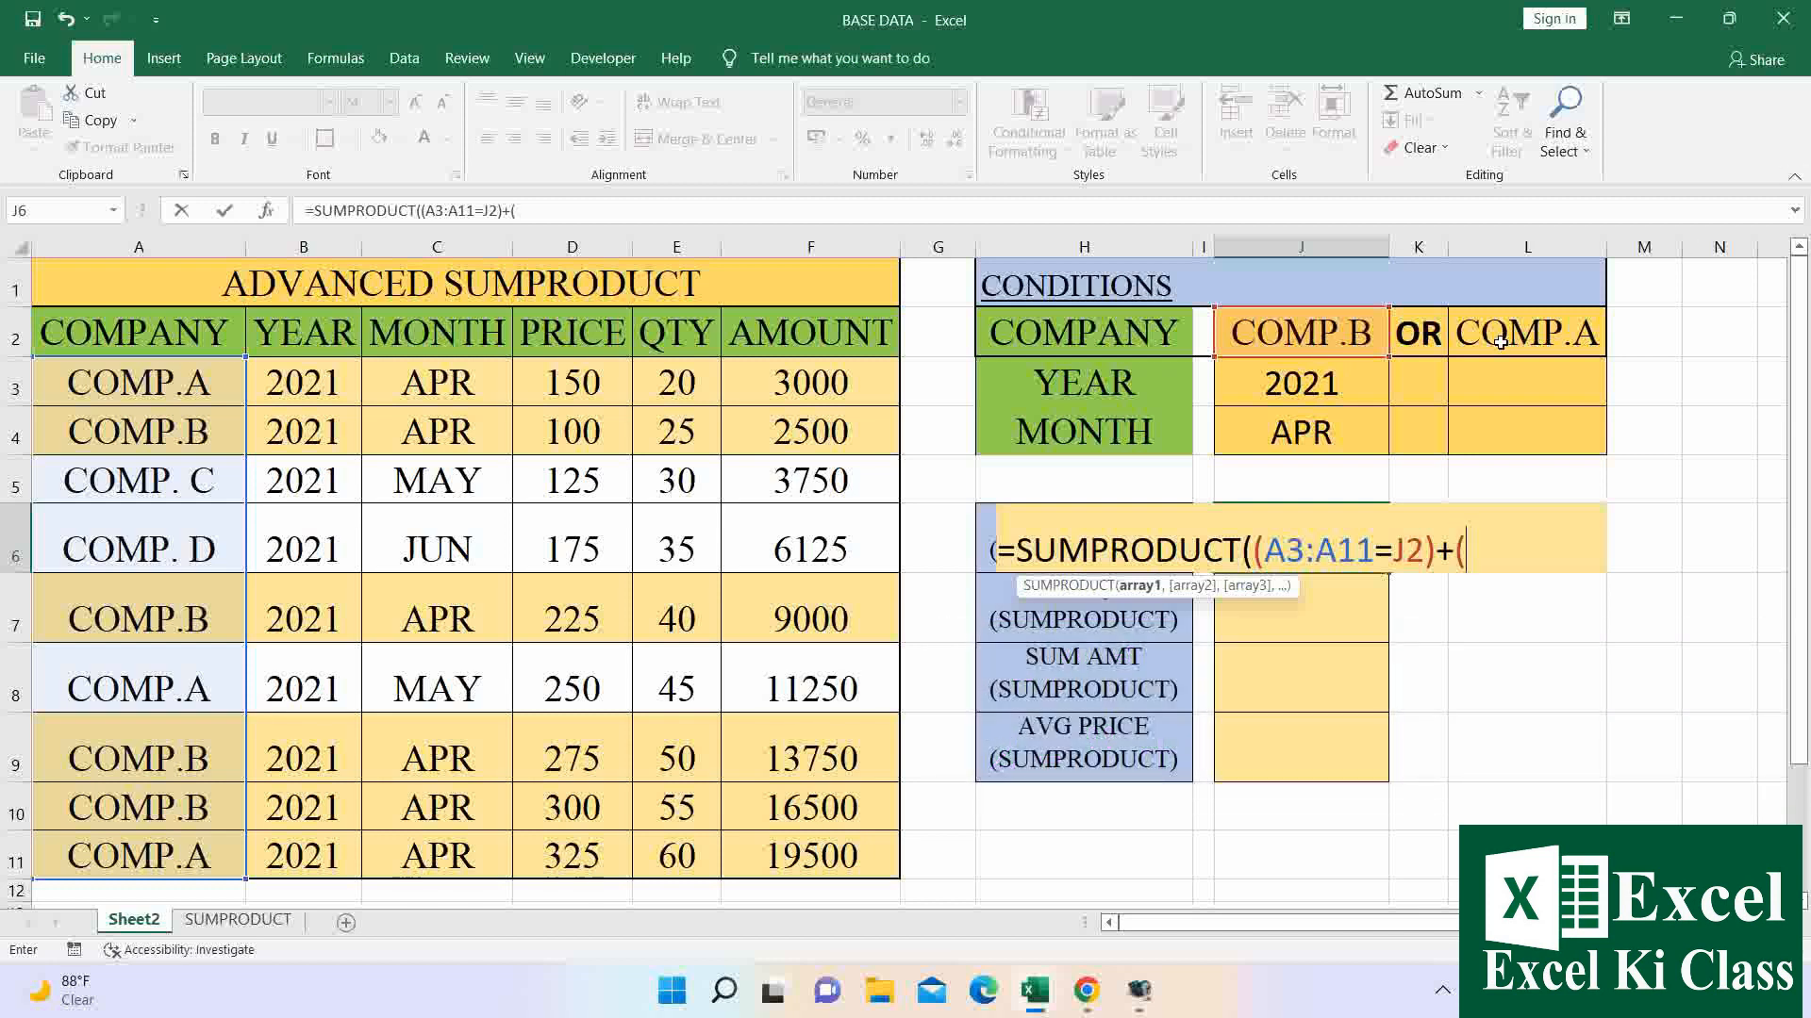
{"action": "left_click_drag", "start_coordinate": [198, 386], "coordinate": [182, 844]}
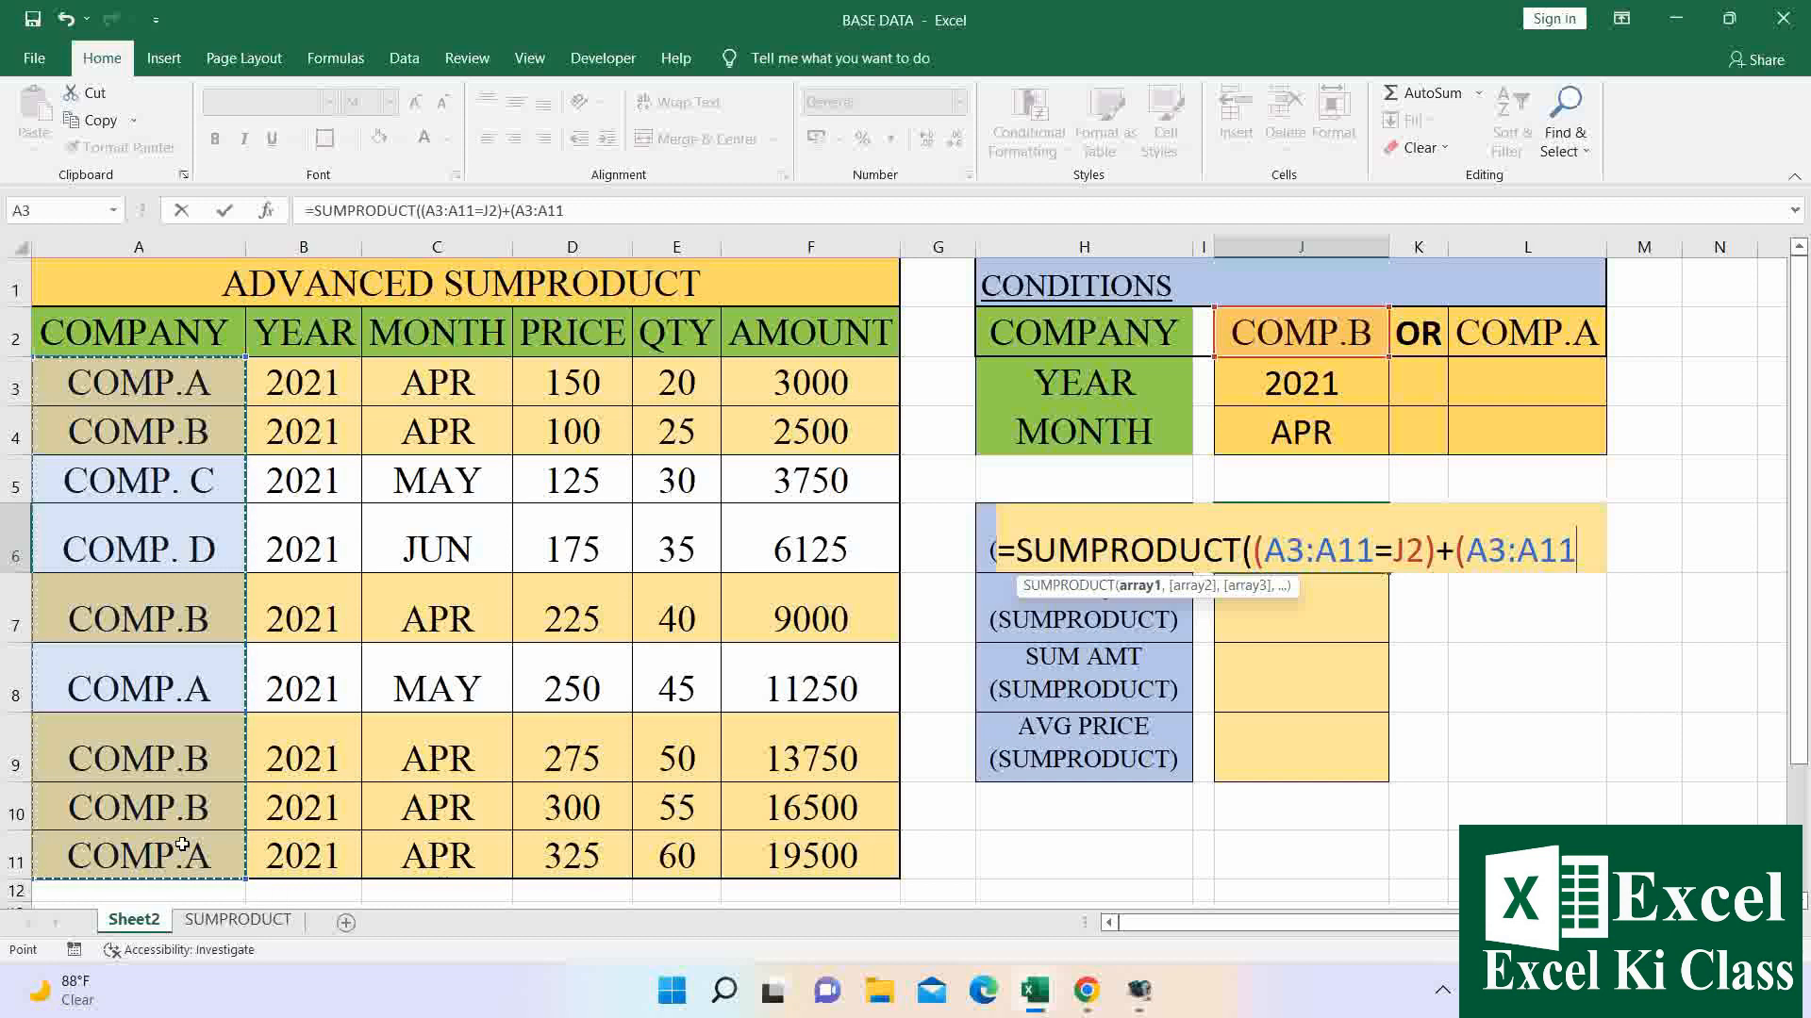
{"action": "type", "text": "="}
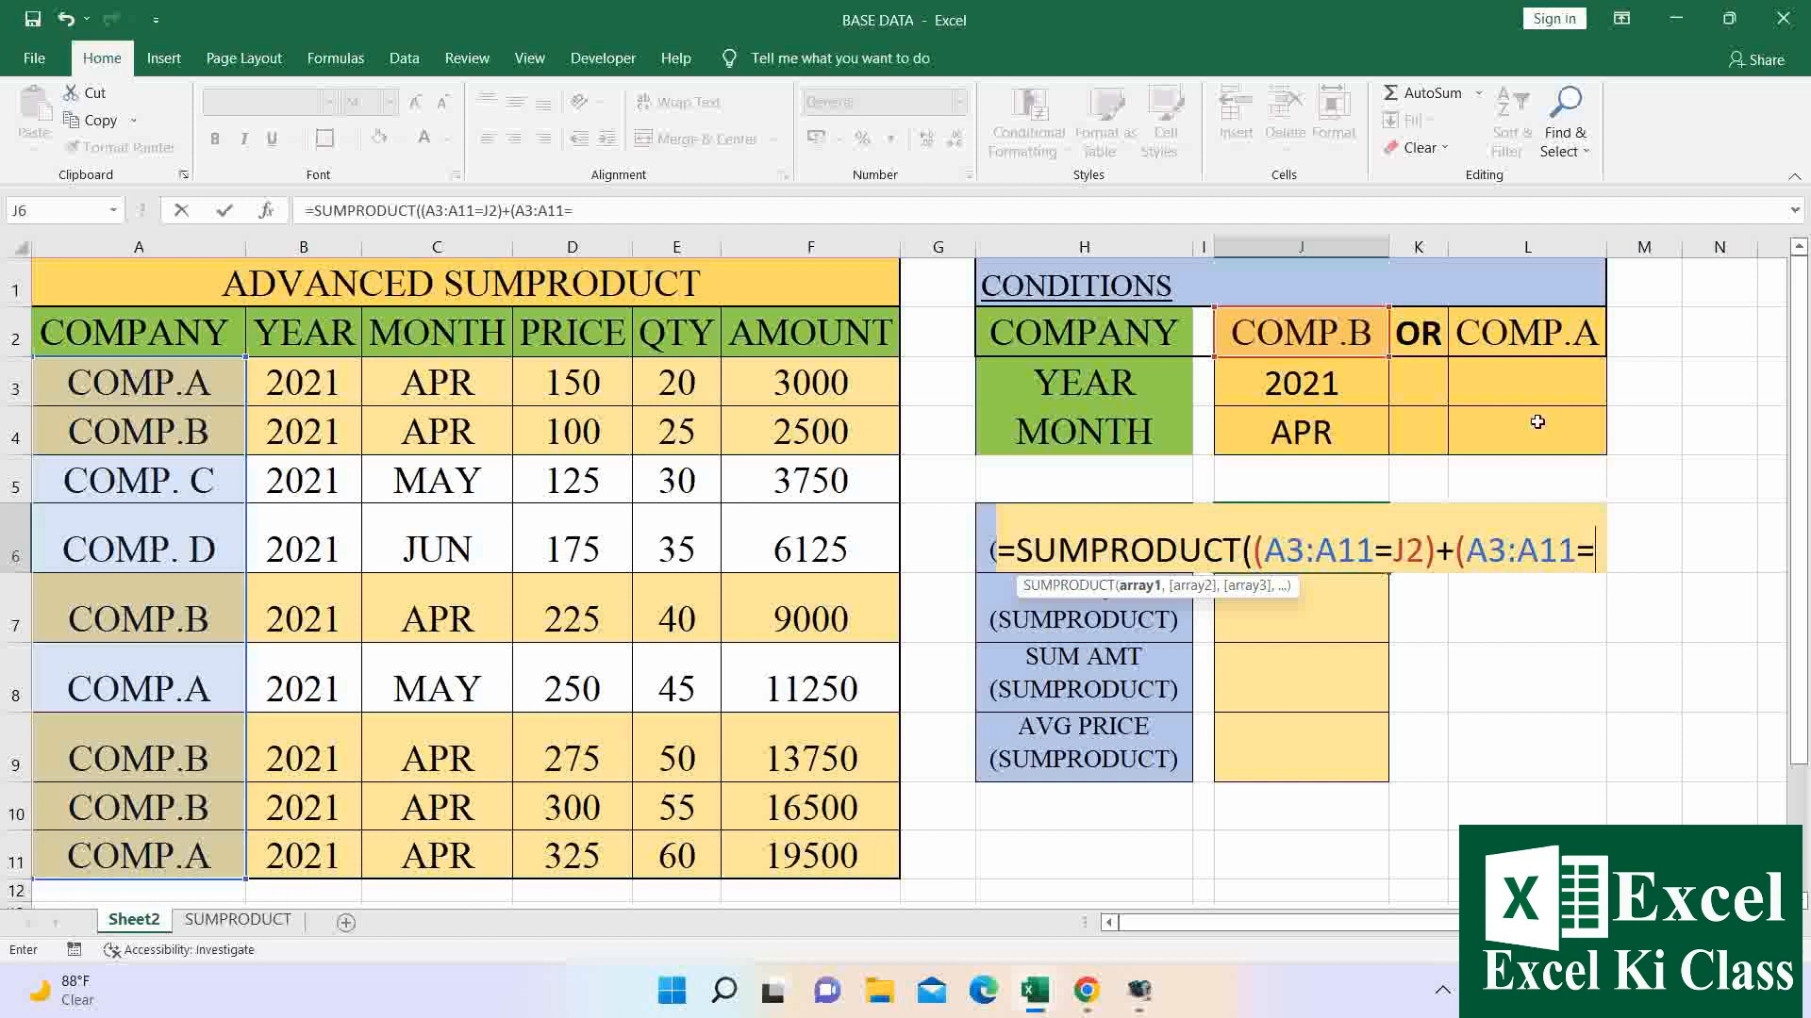
{"action": "left_click", "coordinate": [1547, 335]}
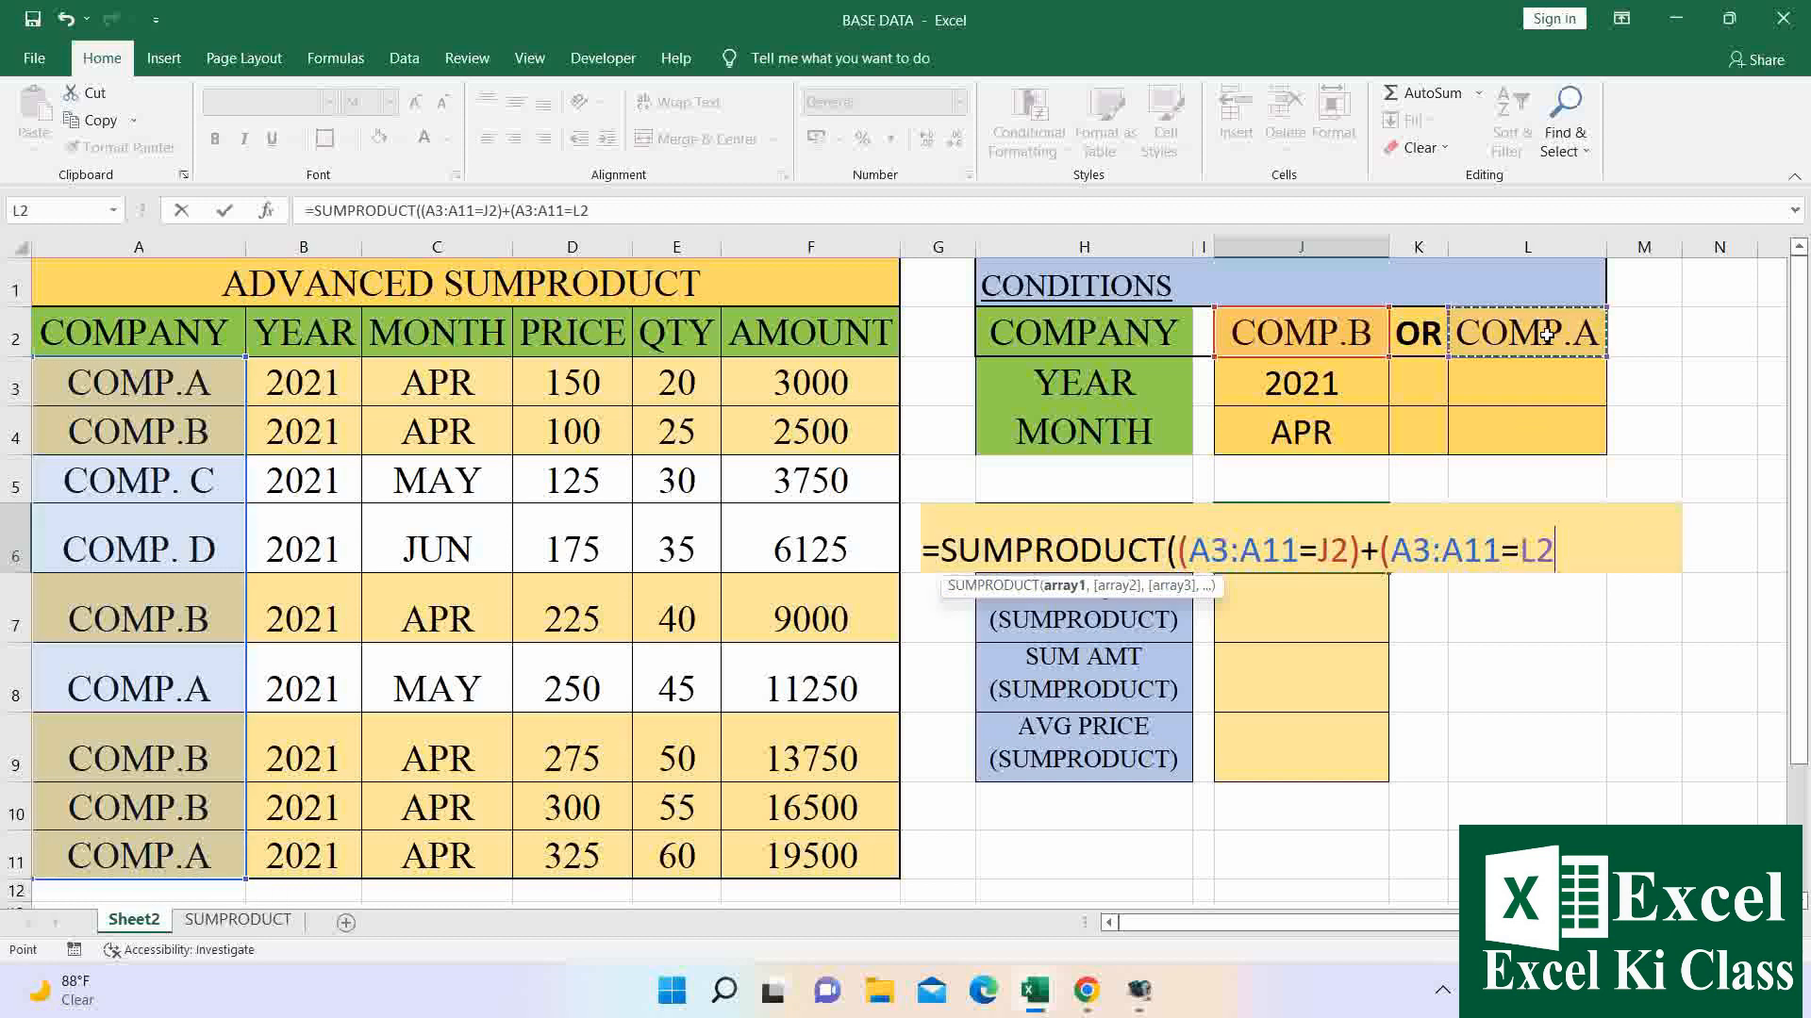
{"action": "type", "text": ")"}
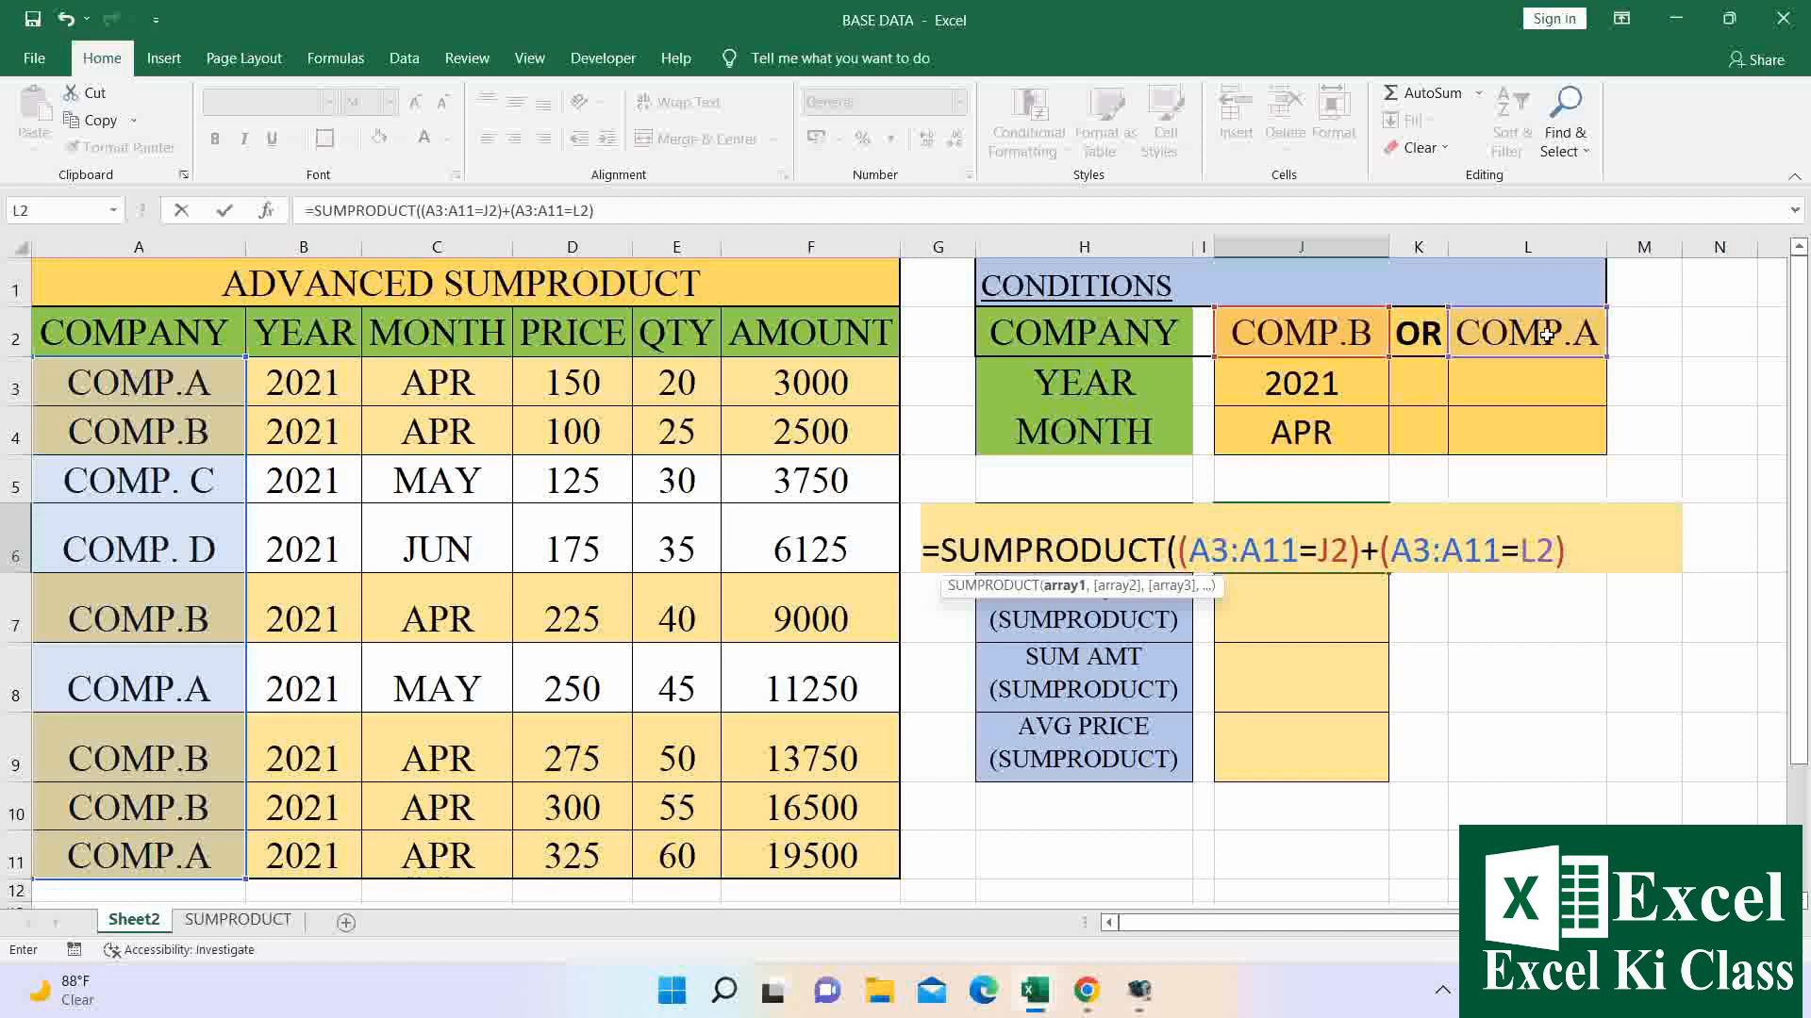
{"action": "type", "text": ")"}
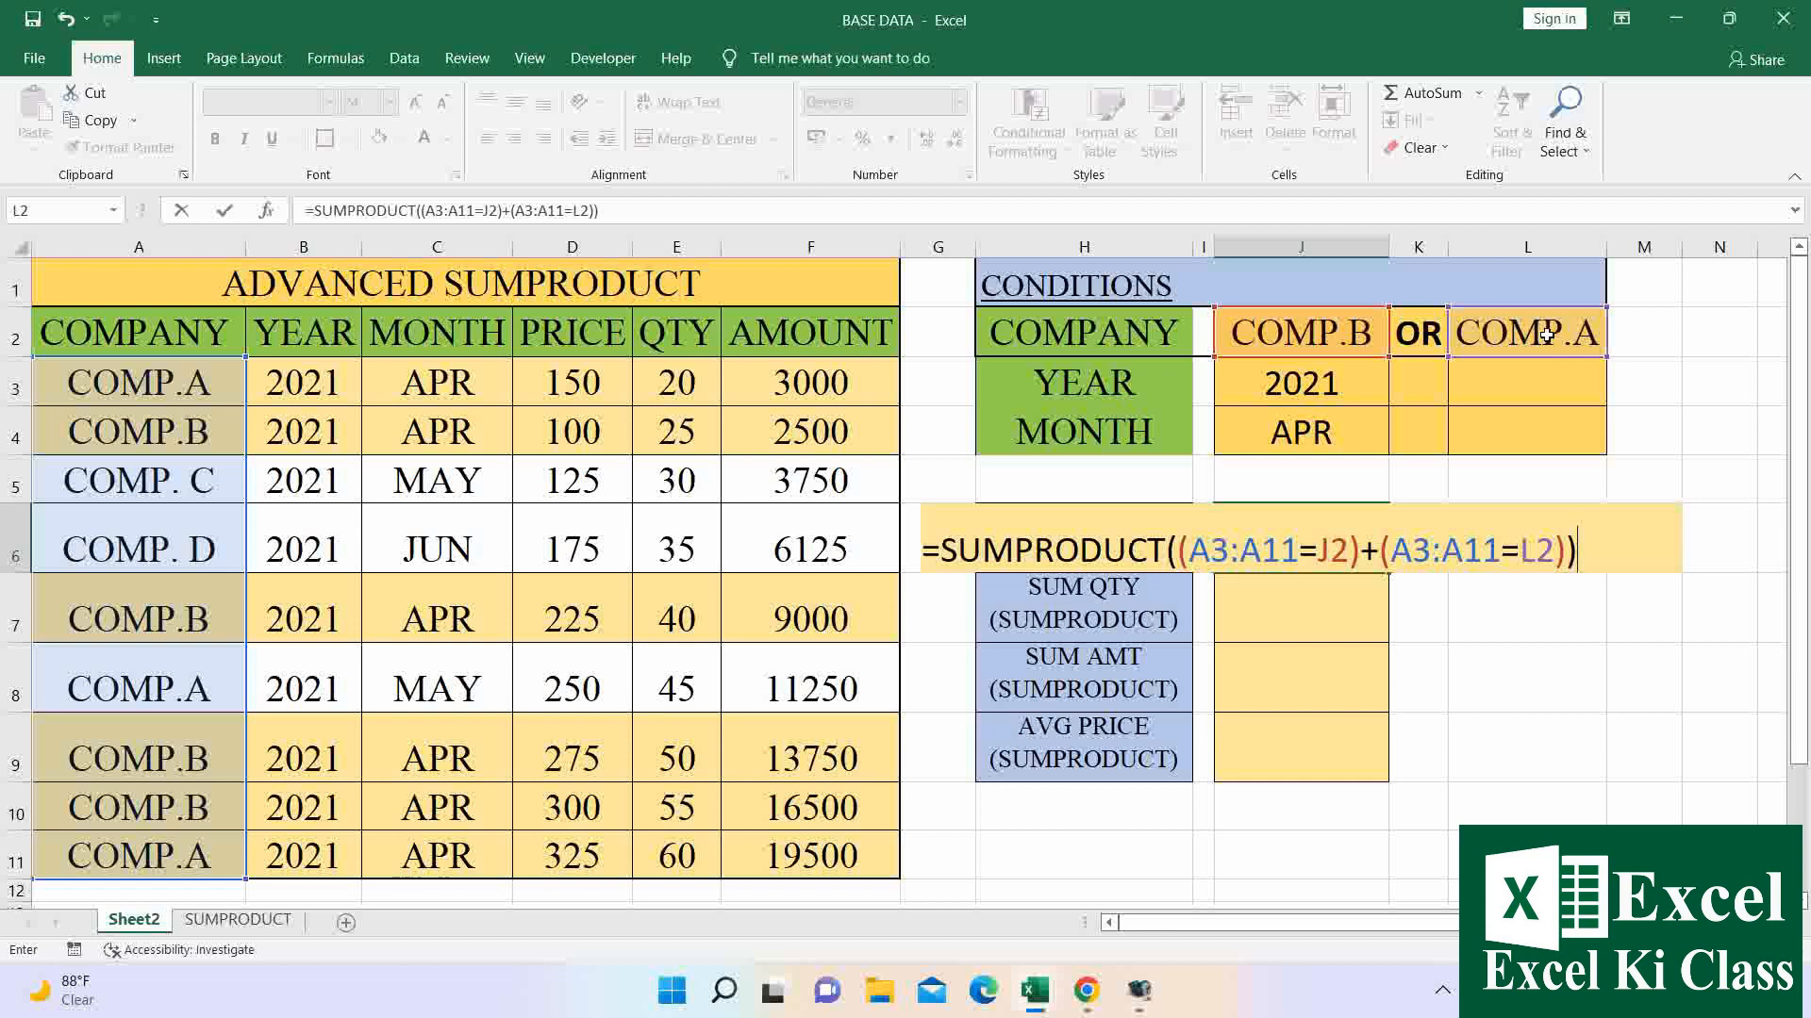
{"action": "key", "text": "Return"}
{"action": "key", "text": "Up"}
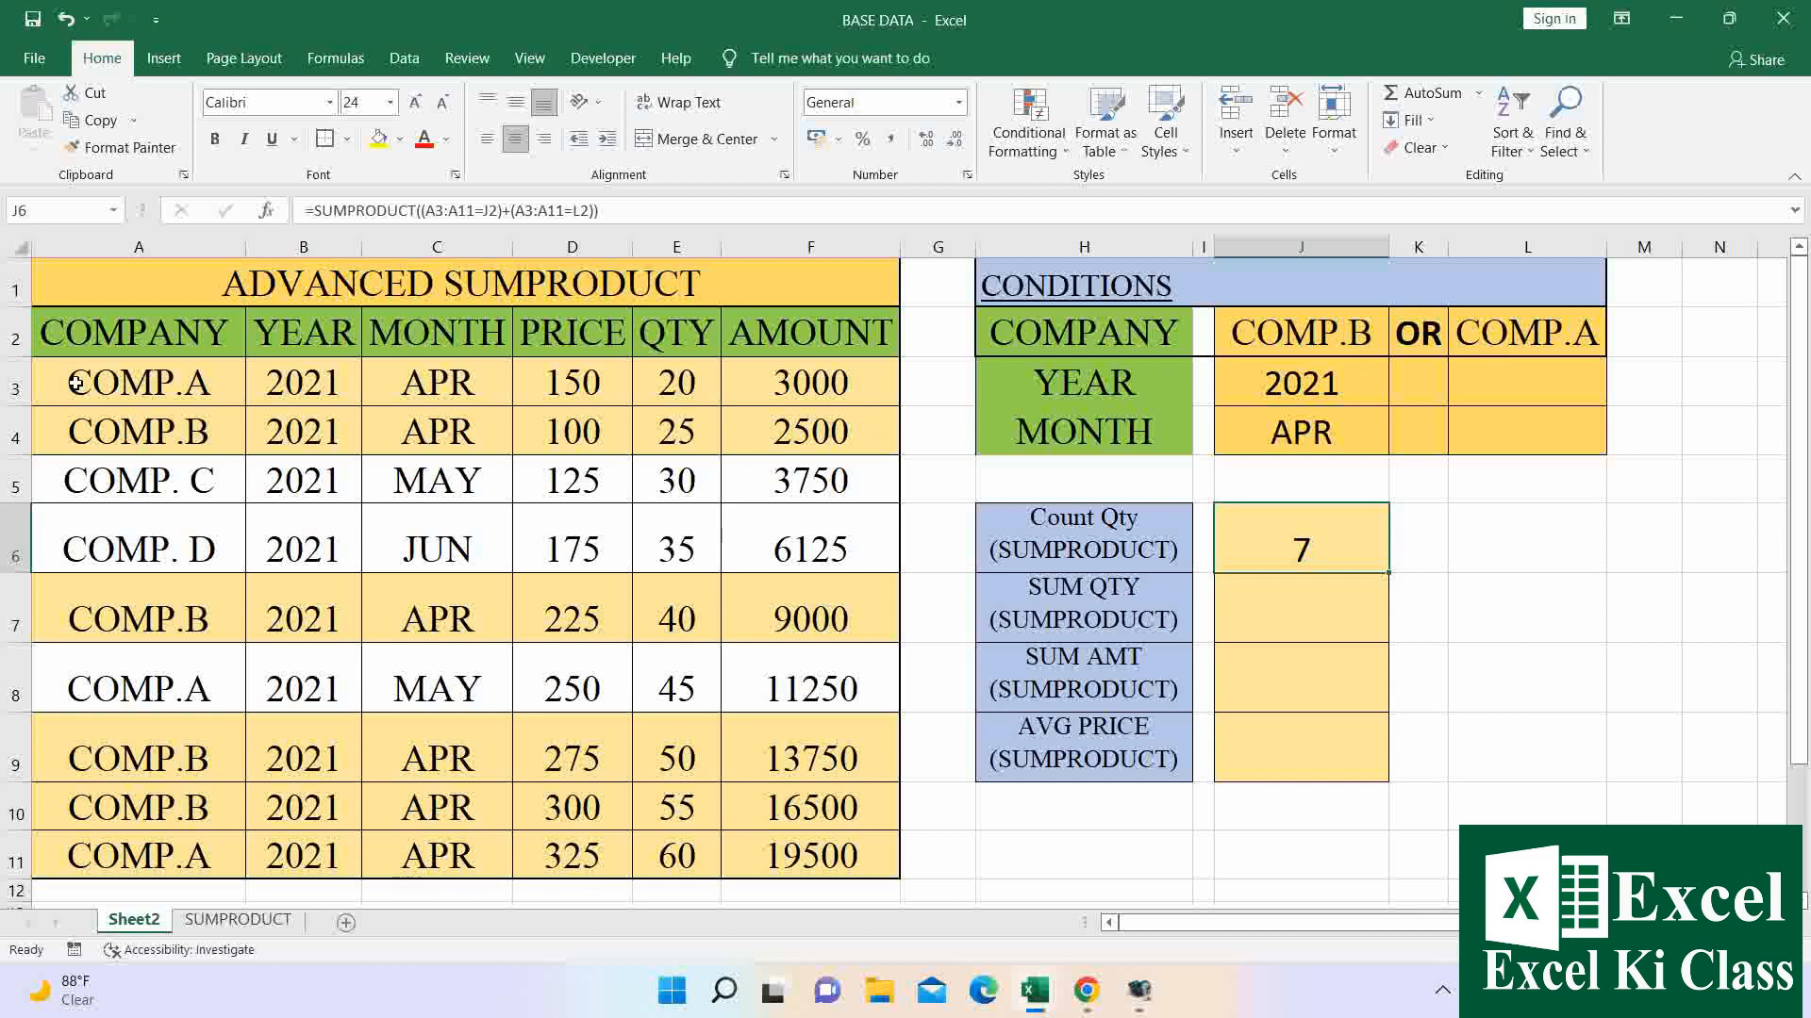
Check the COMP.A and COMP.B entries in the COMPANY column and fill A8 with light blue.
{"action": "left_click", "coordinate": [140, 387]}
{"action": "left_click_drag", "start_coordinate": [139, 386], "coordinate": [141, 432]}
{"action": "key", "text": "ctrl+v"}
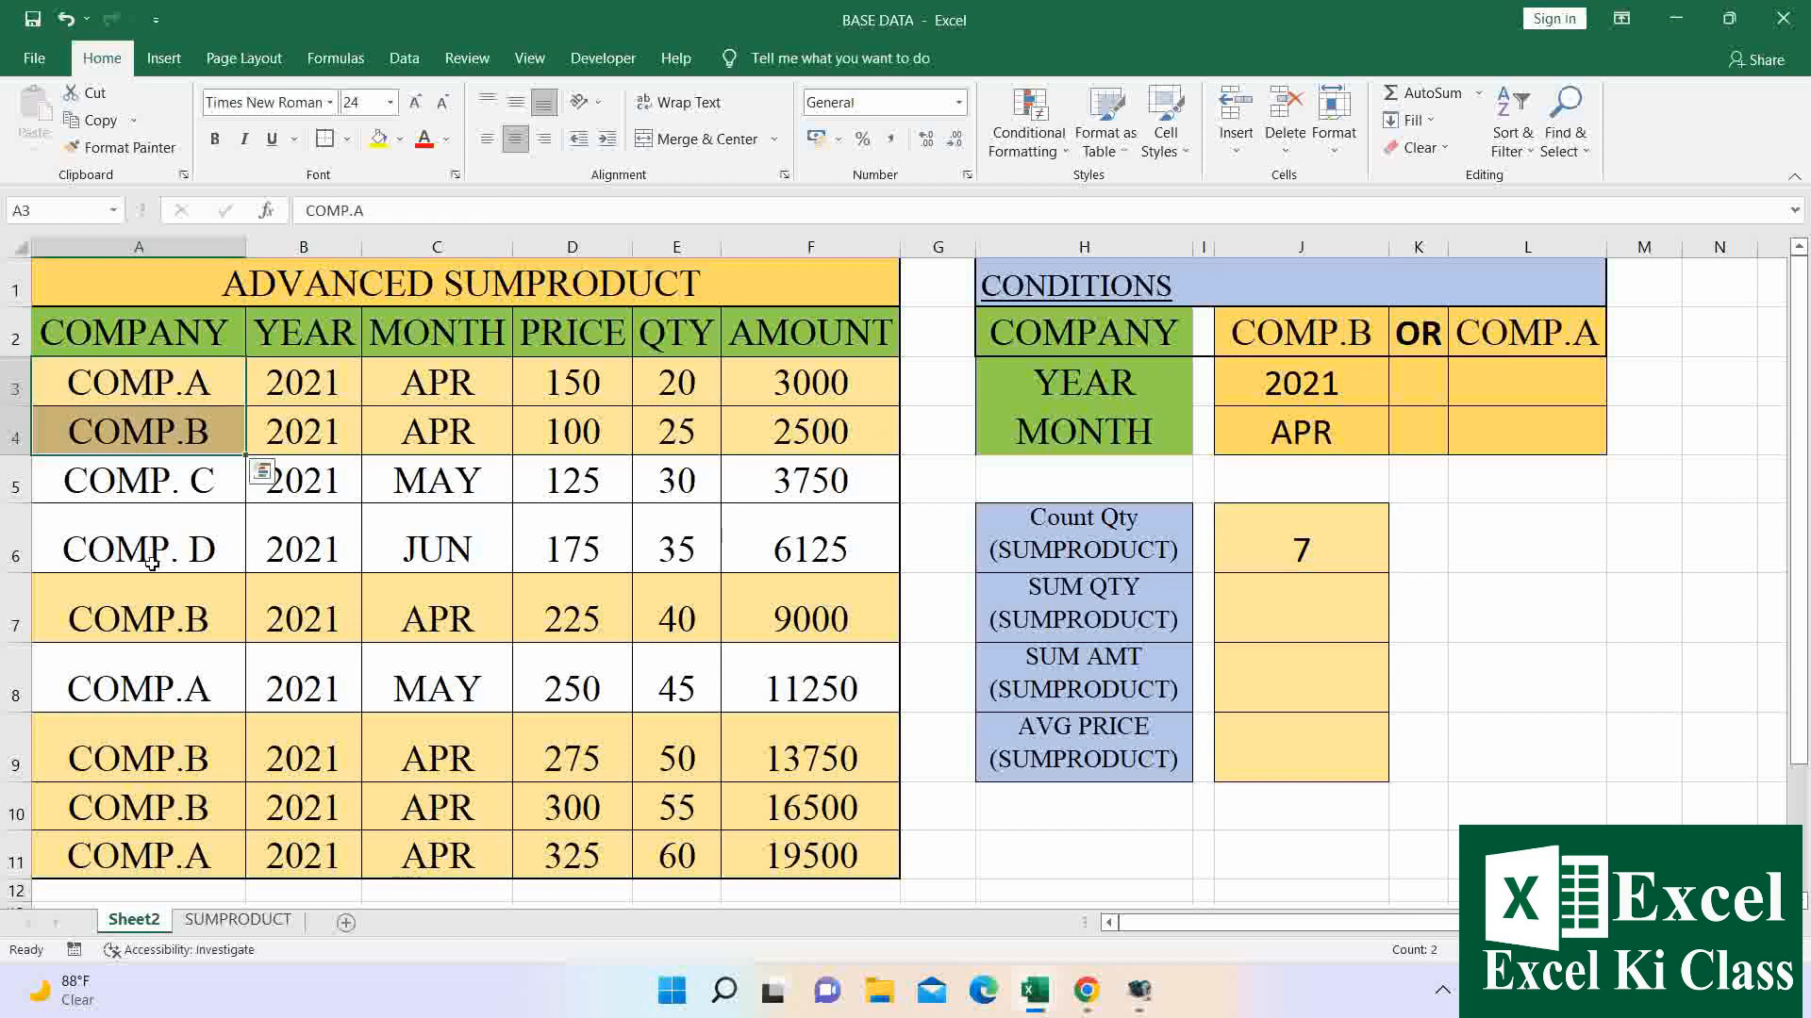
{"action": "left_click", "coordinate": [156, 602]}
{"action": "left_click", "coordinate": [161, 691]}
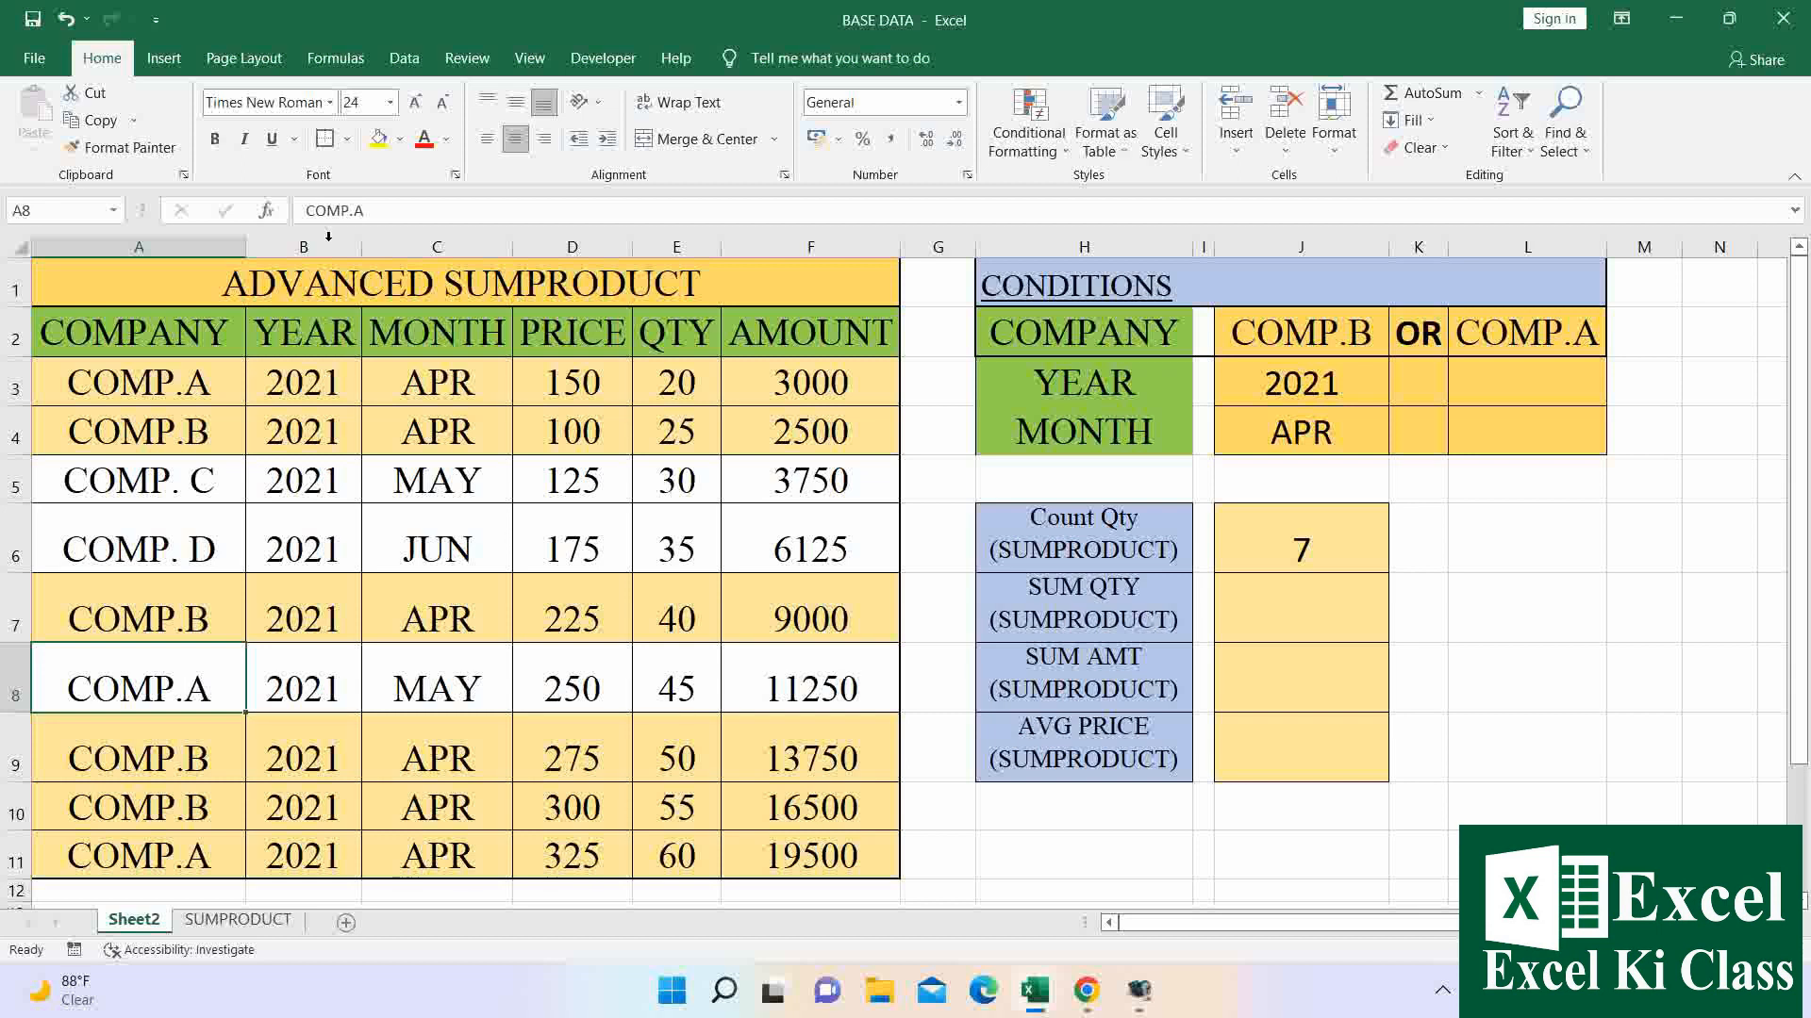
{"action": "left_click", "coordinate": [403, 144]}
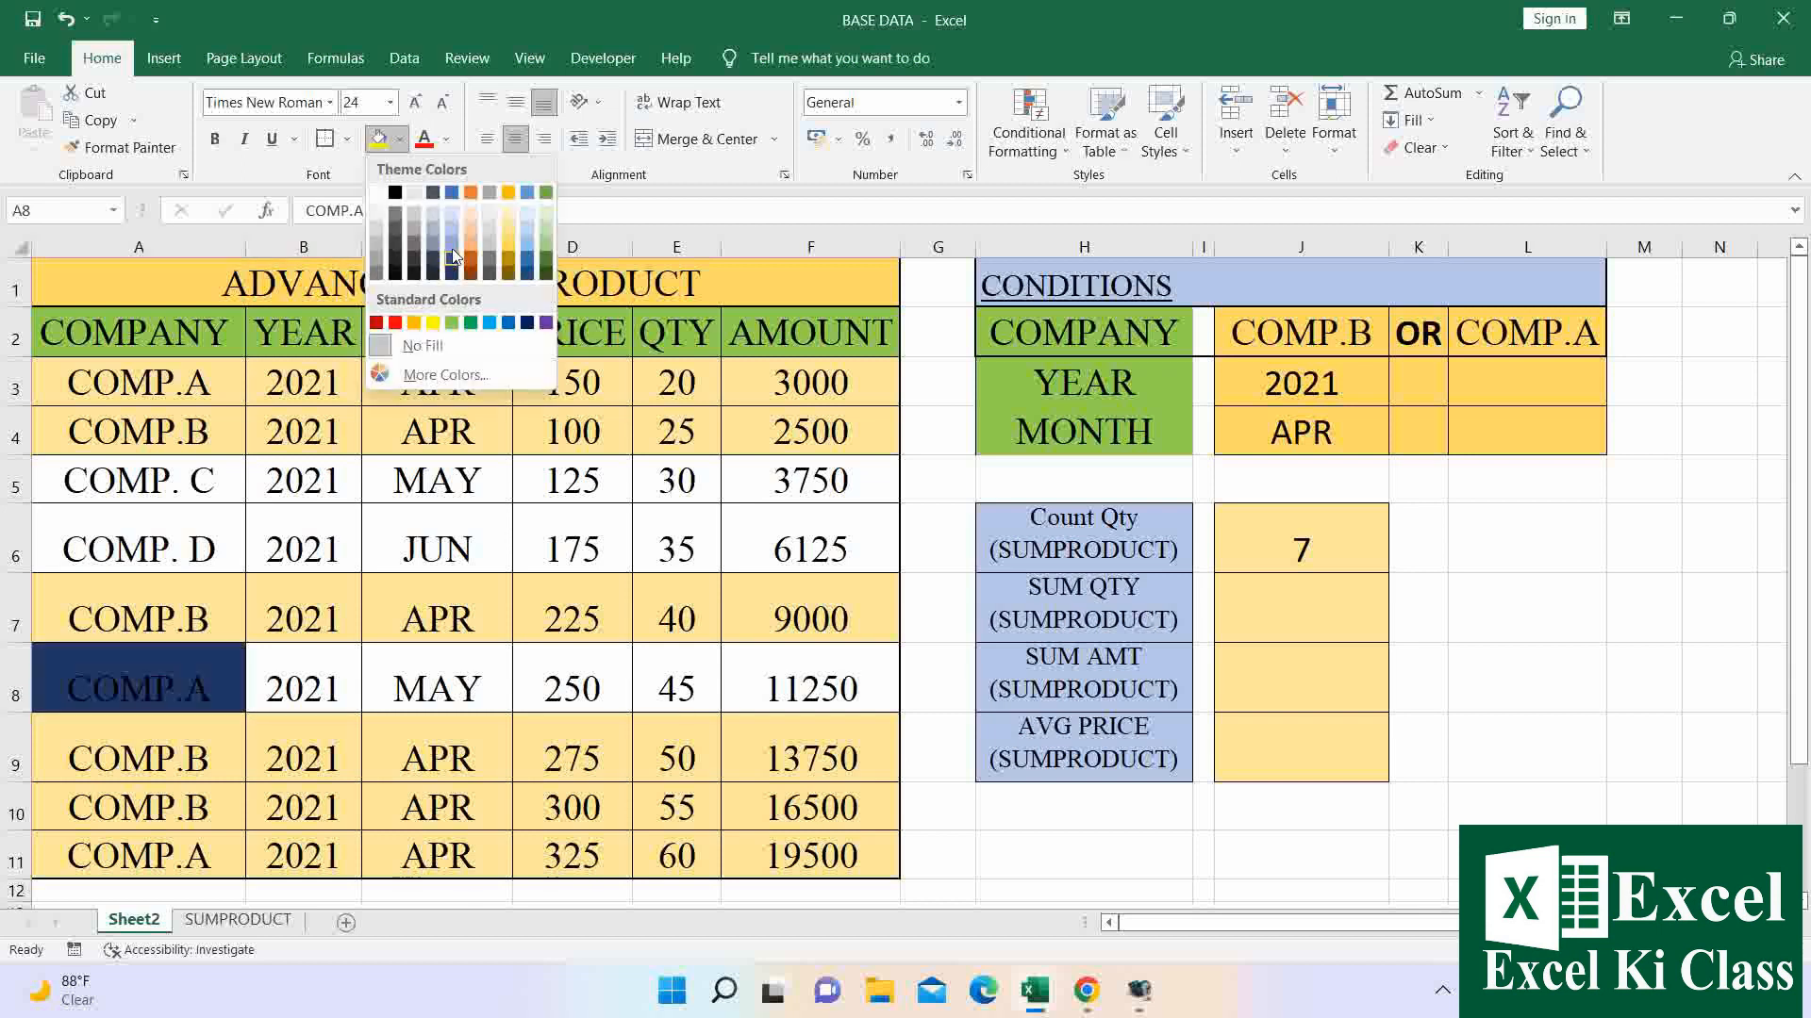
{"action": "left_click", "coordinate": [450, 230]}
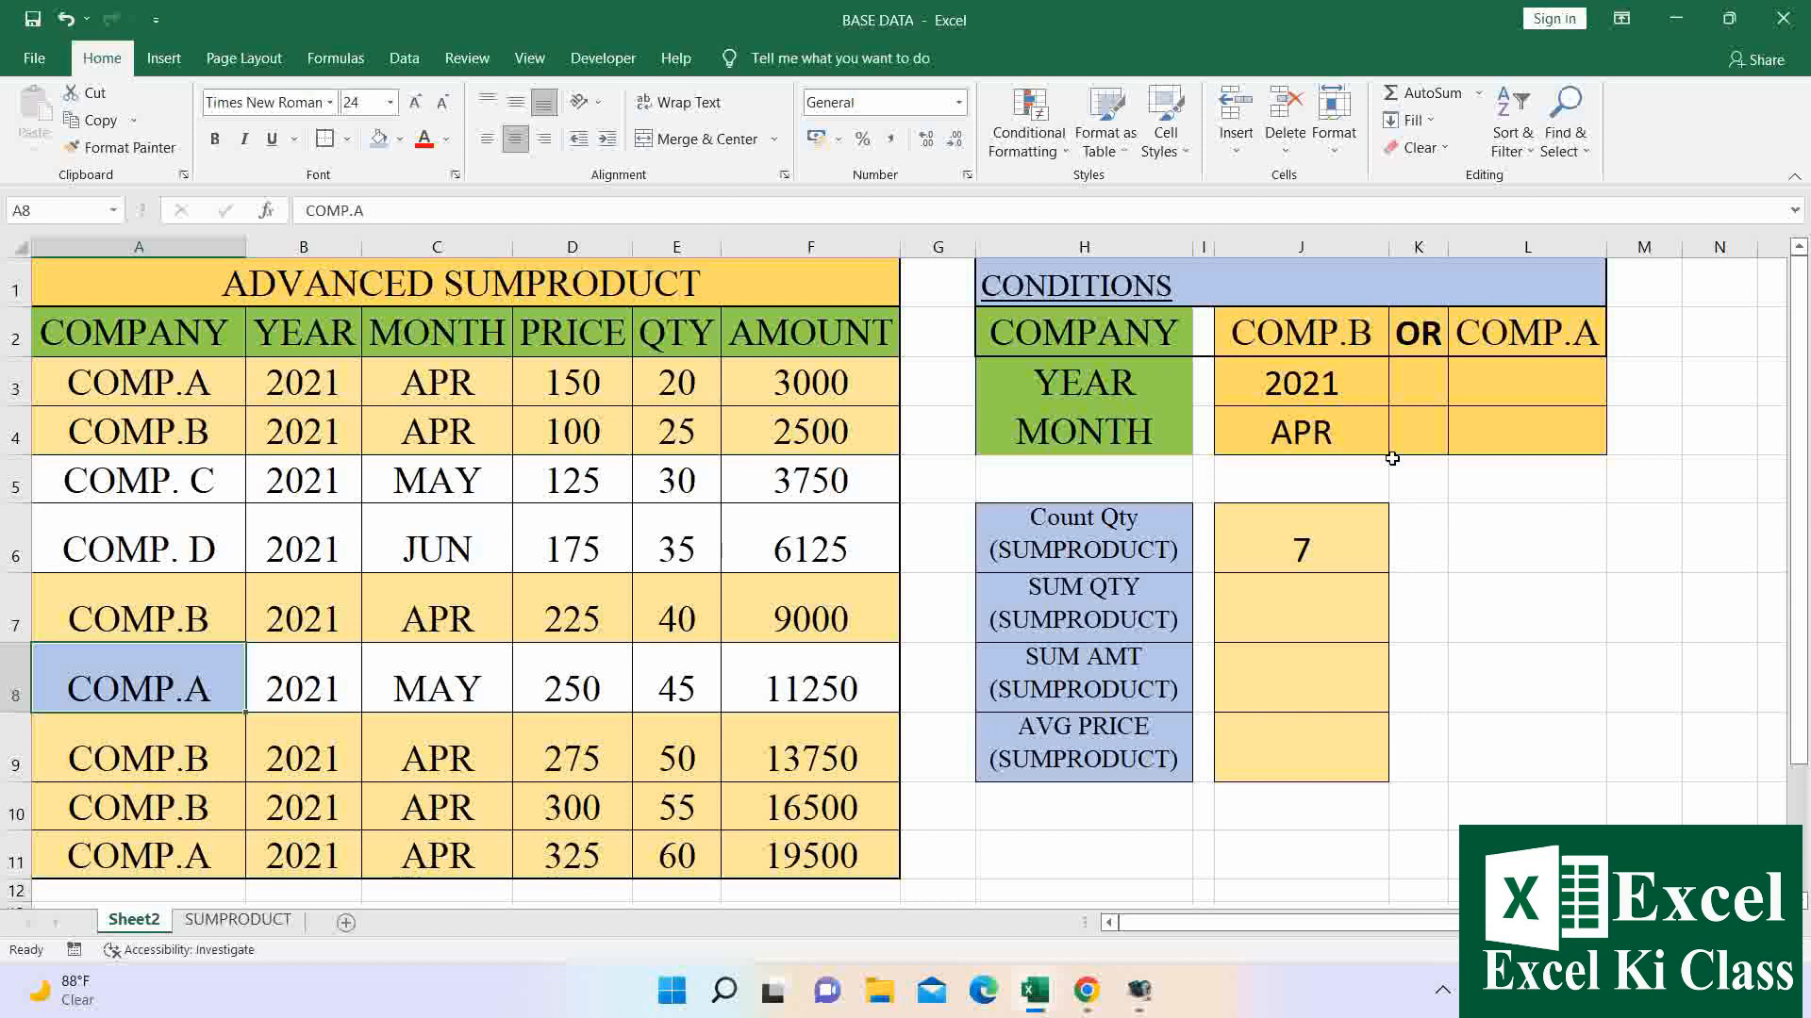
Extend J6's formula with the year condition, making it =SUMPRODUCT((A3:A11=J2)+(A3:A11=L2)*(B3:B11=J3)).
{"action": "left_click", "coordinate": [1319, 539]}
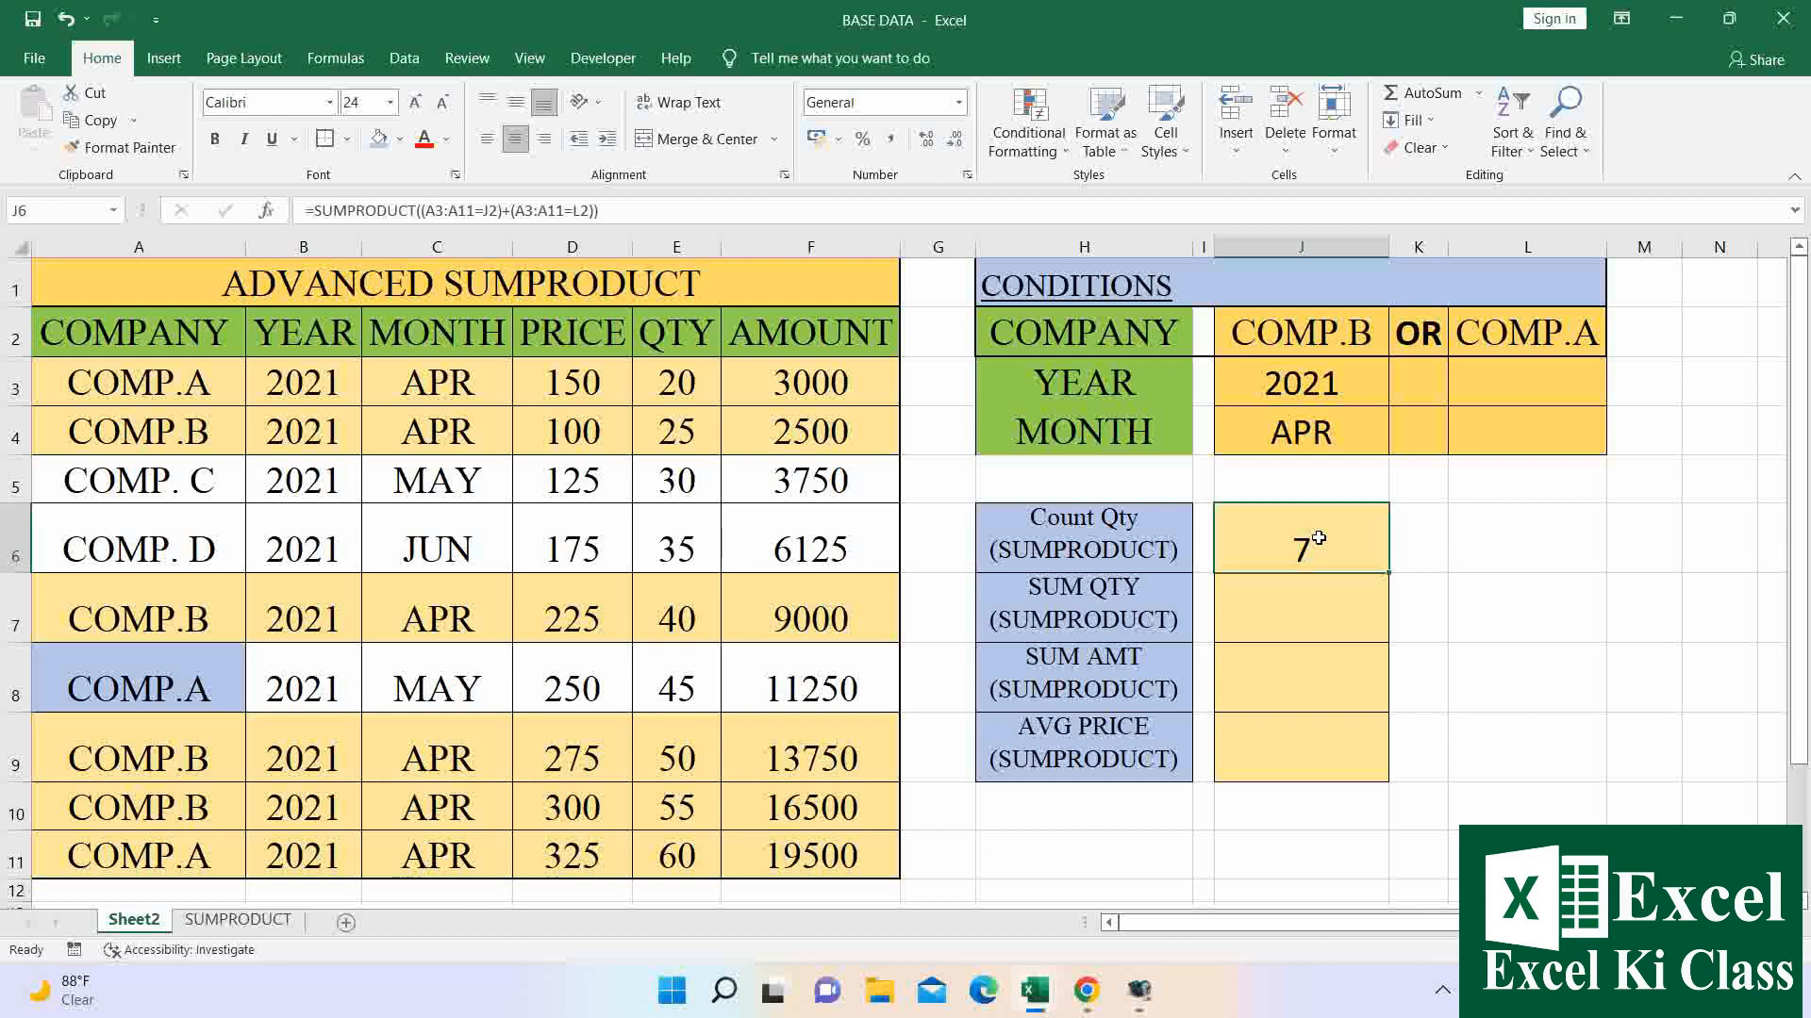
{"action": "double_click", "coordinate": [1318, 539]}
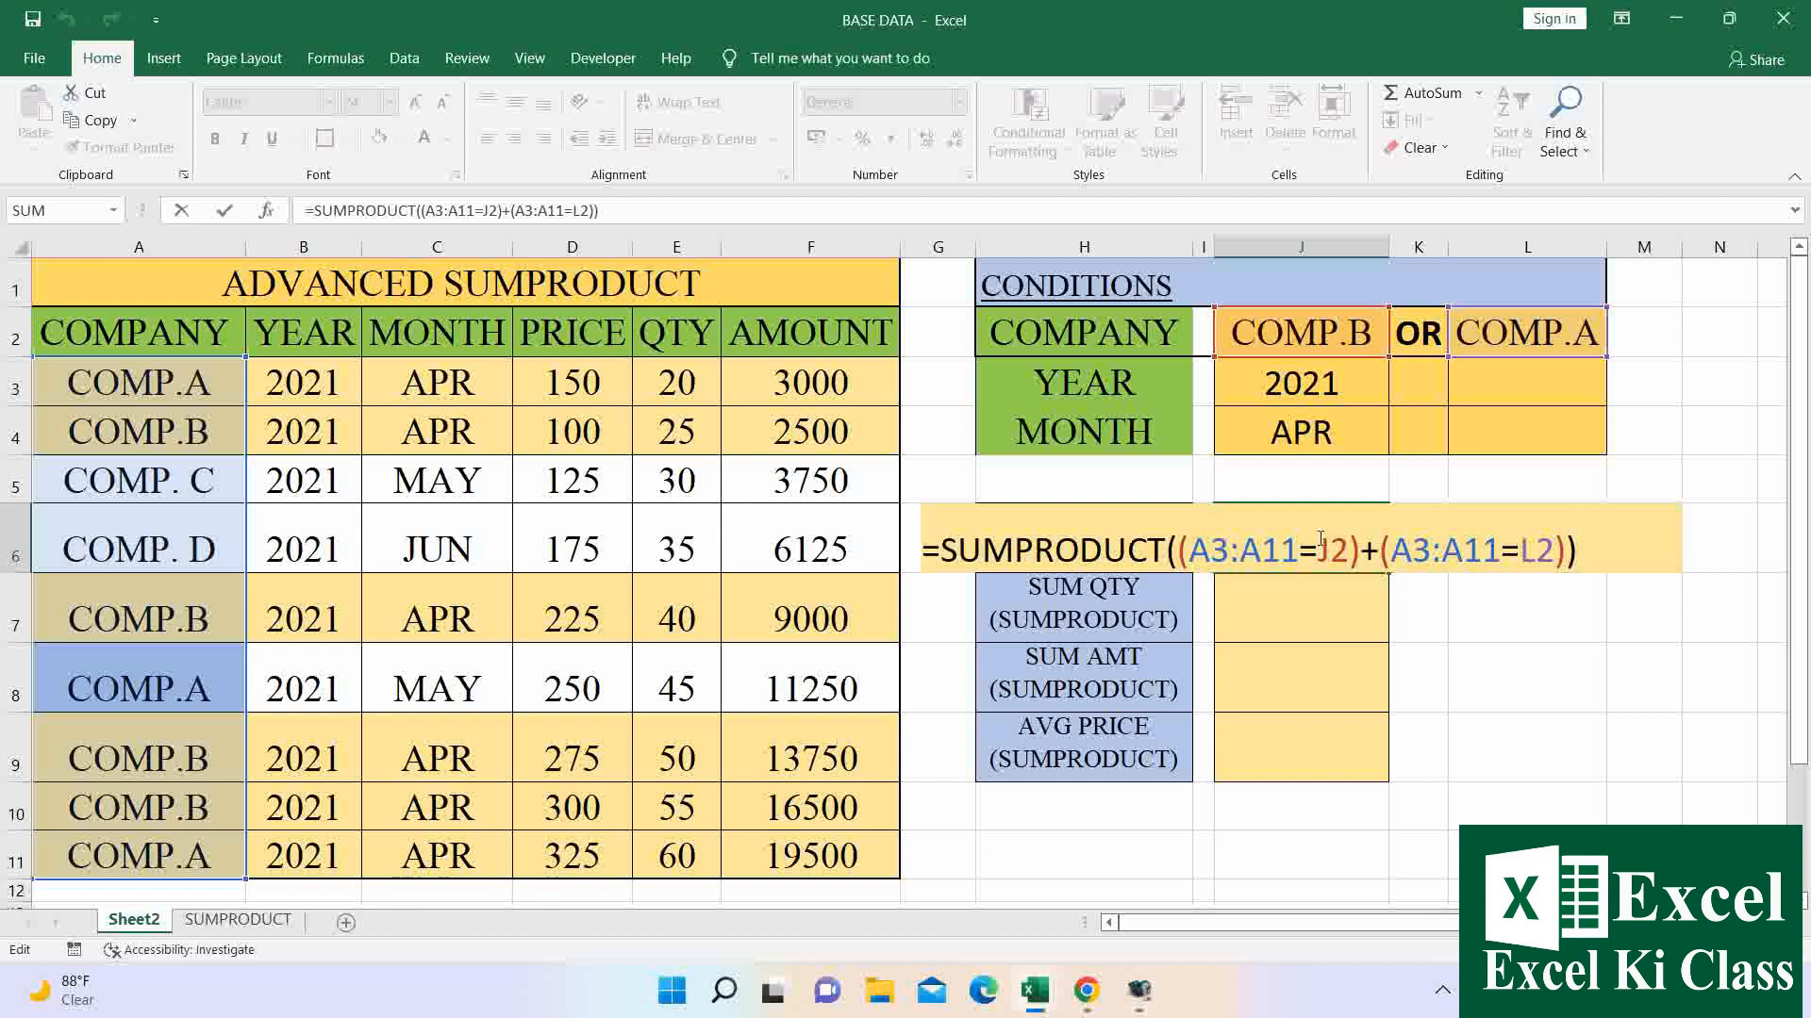
{"action": "key", "text": "Left"}
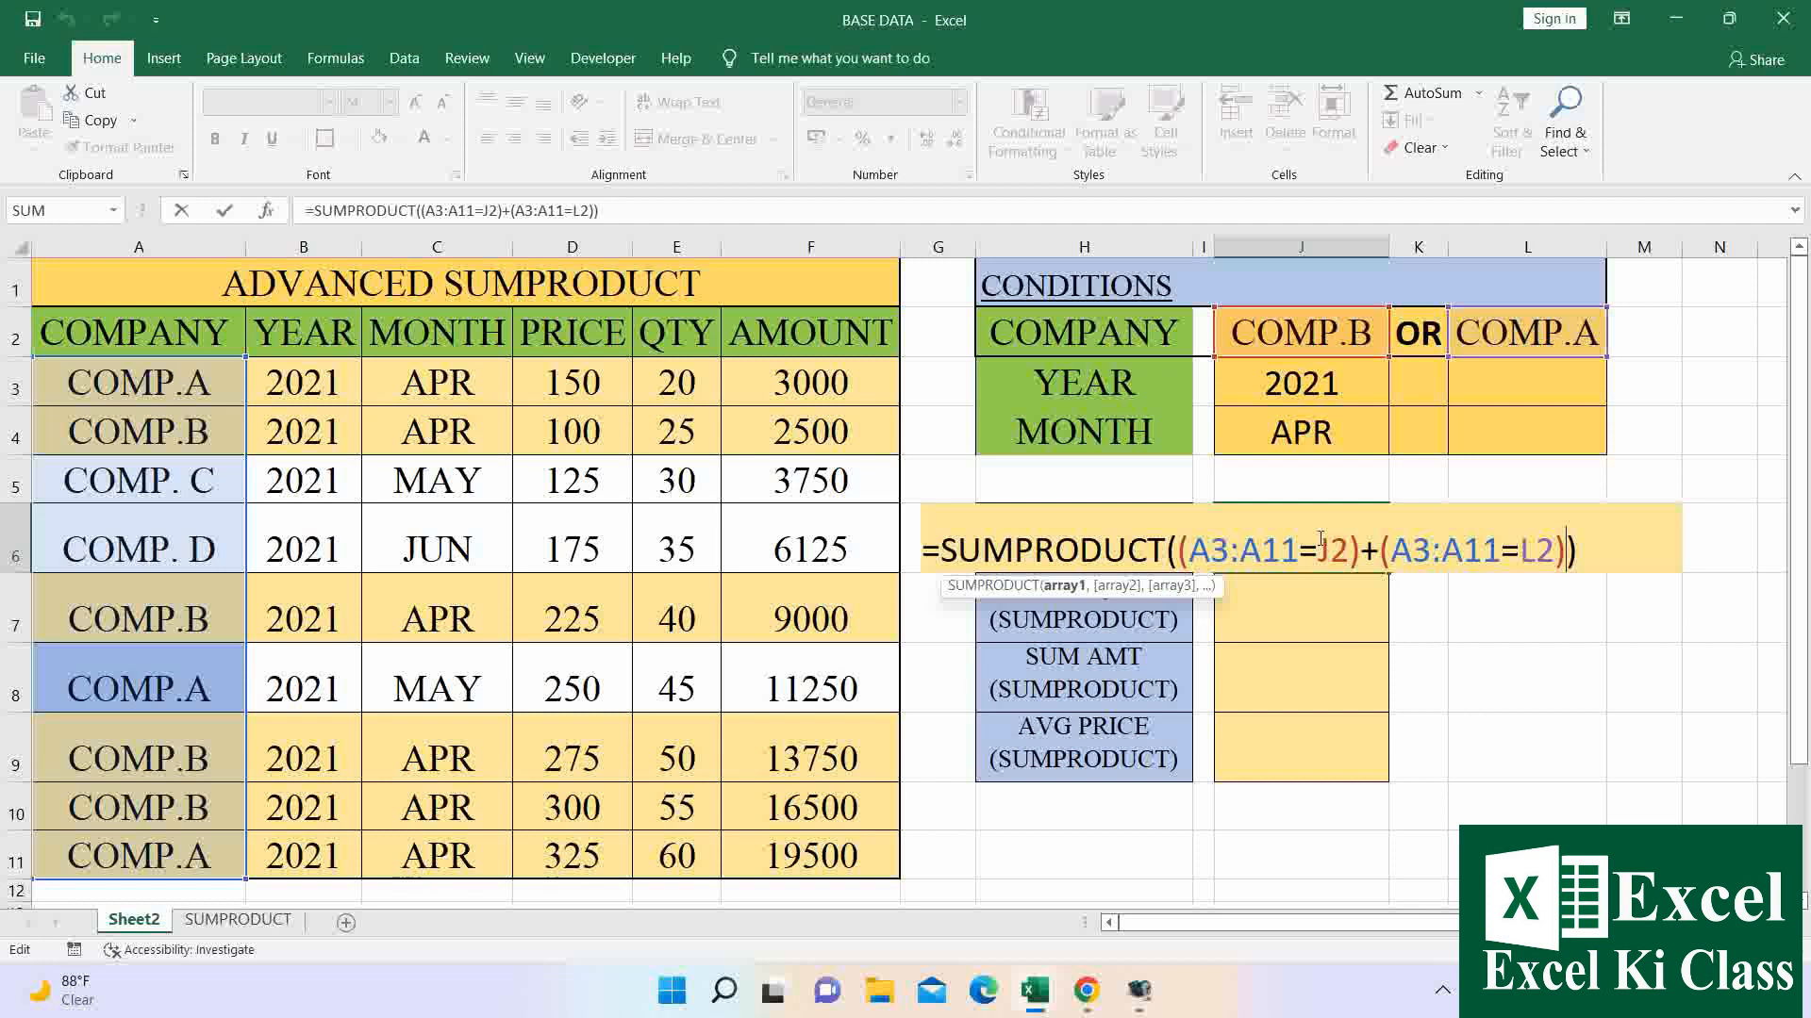
{"action": "type", "text": "*("}
{"action": "left_click_drag", "start_coordinate": [346, 389], "coordinate": [336, 863]}
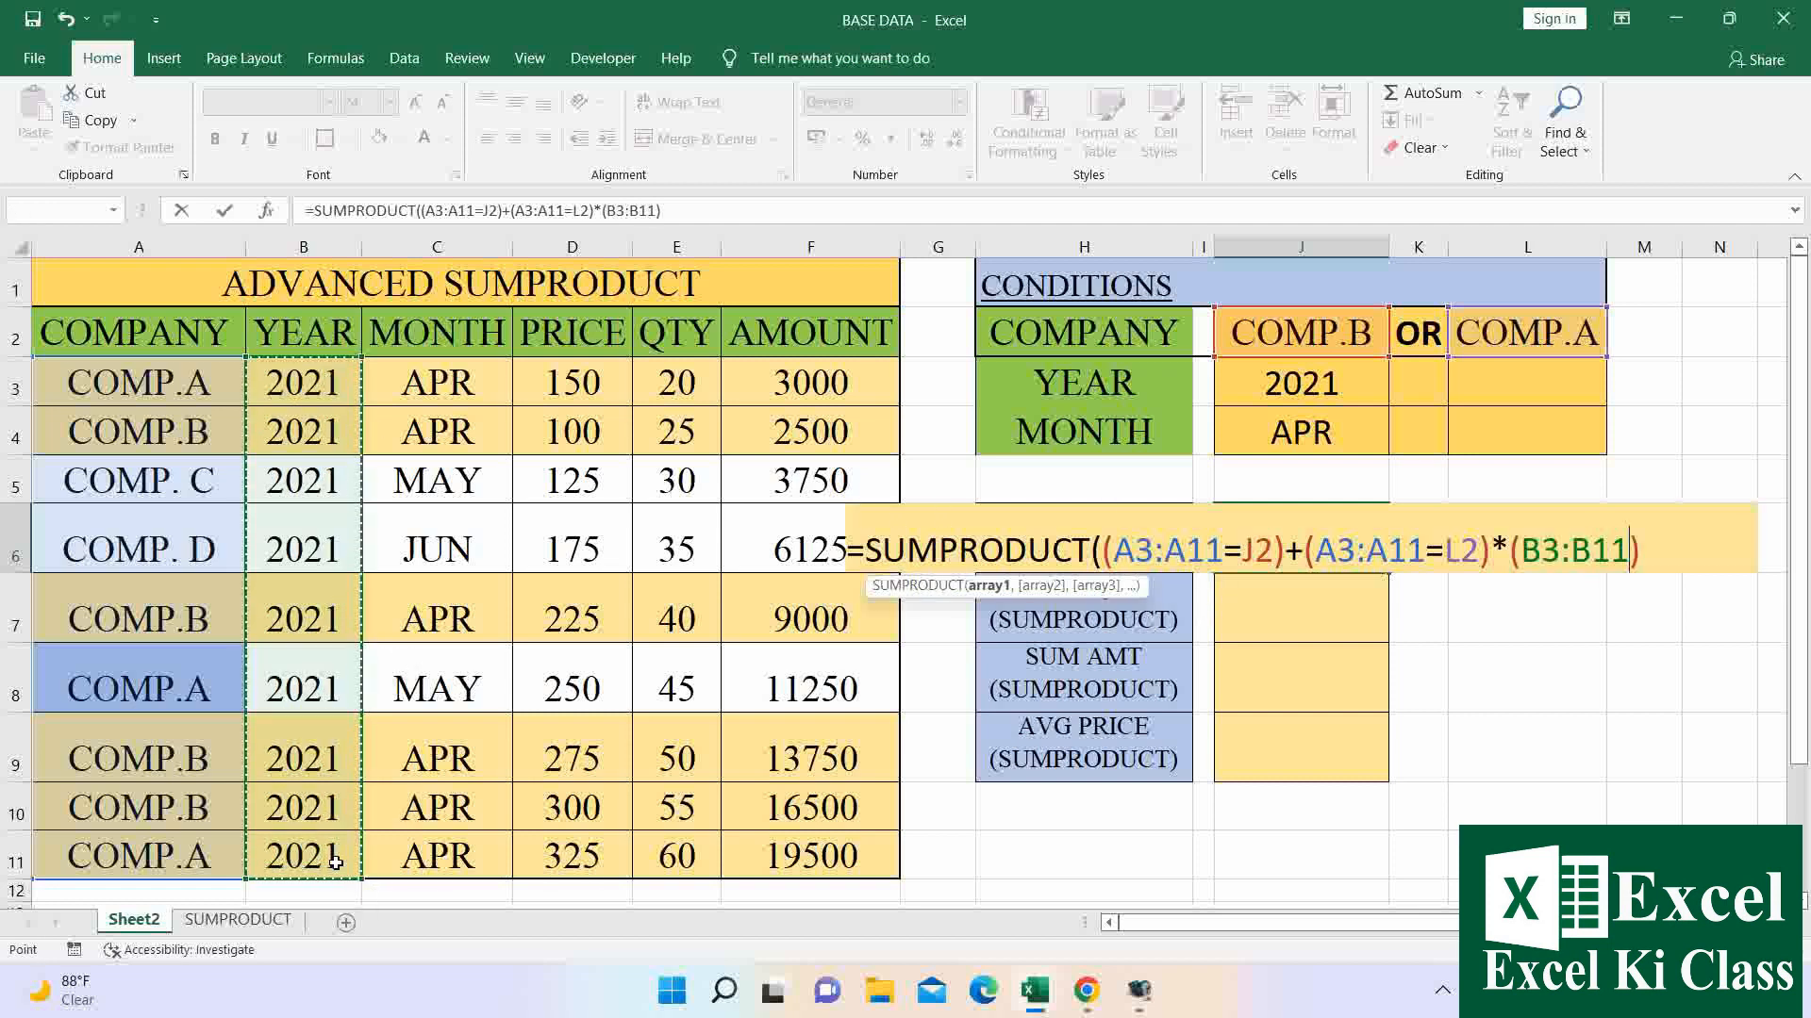
{"action": "type", "text": "="}
{"action": "left_click", "coordinate": [1284, 382]}
{"action": "type", "text": "))"}
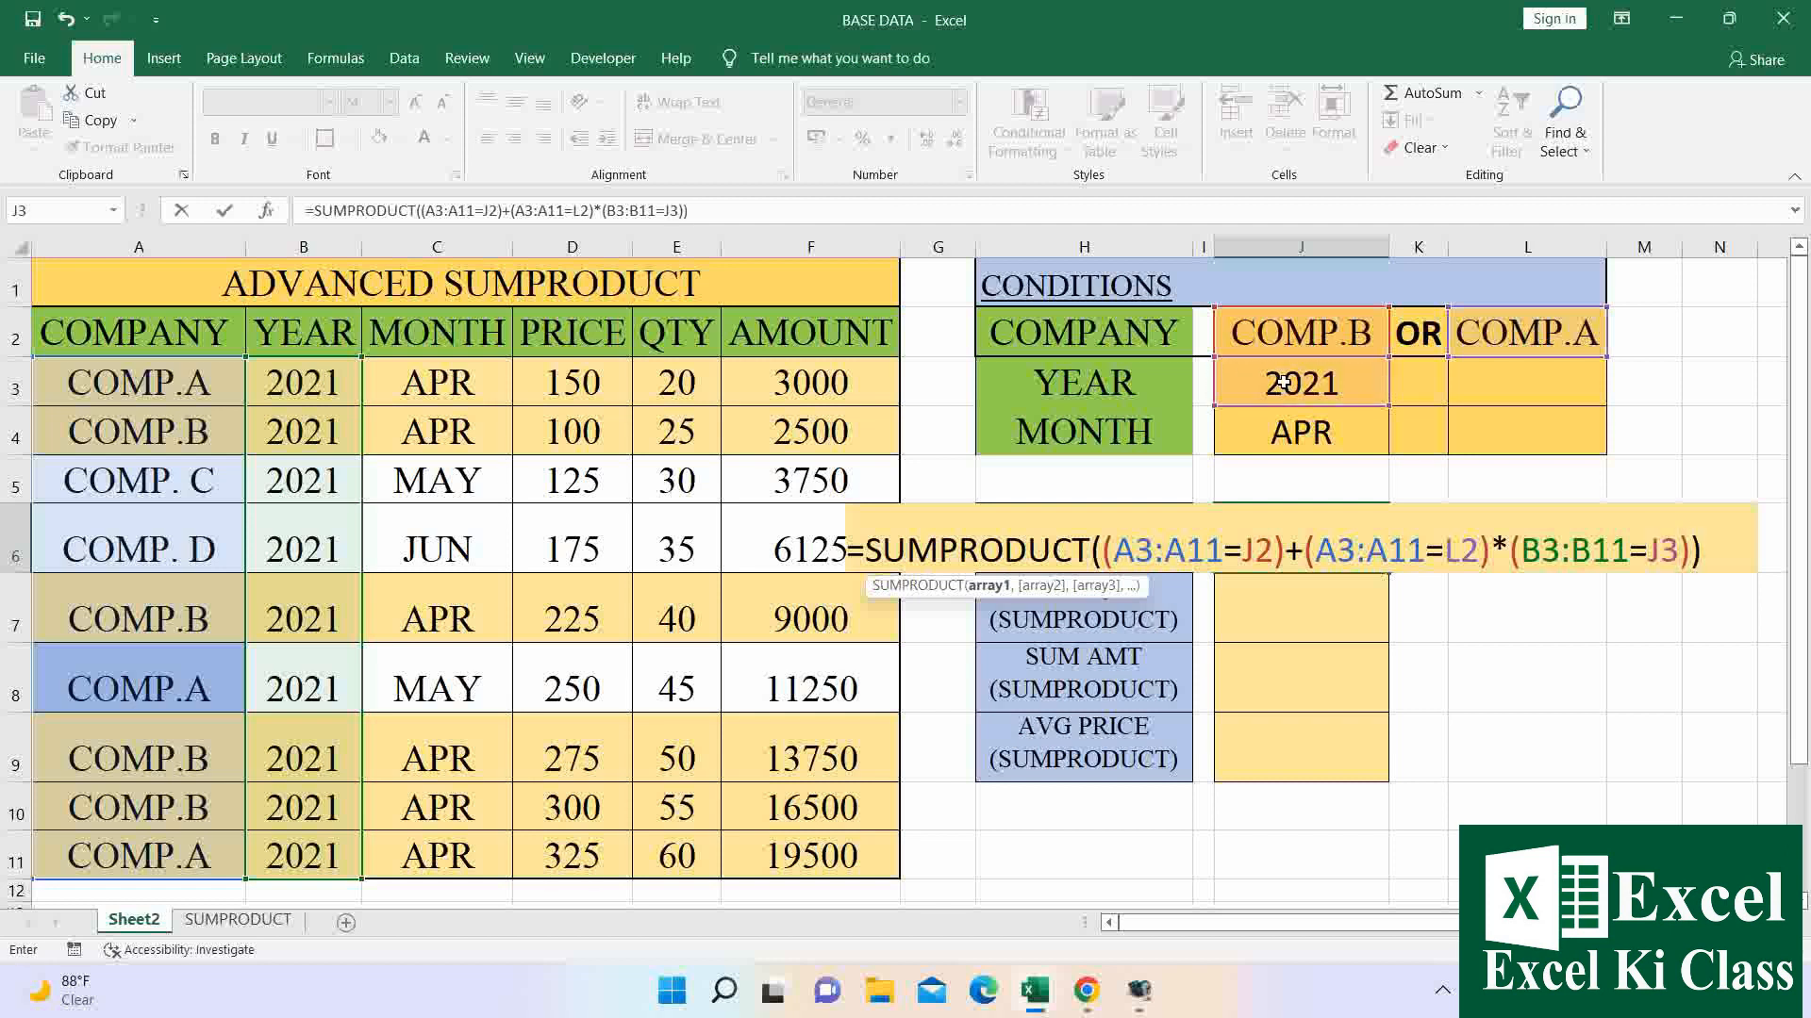
{"action": "key", "text": "Return"}
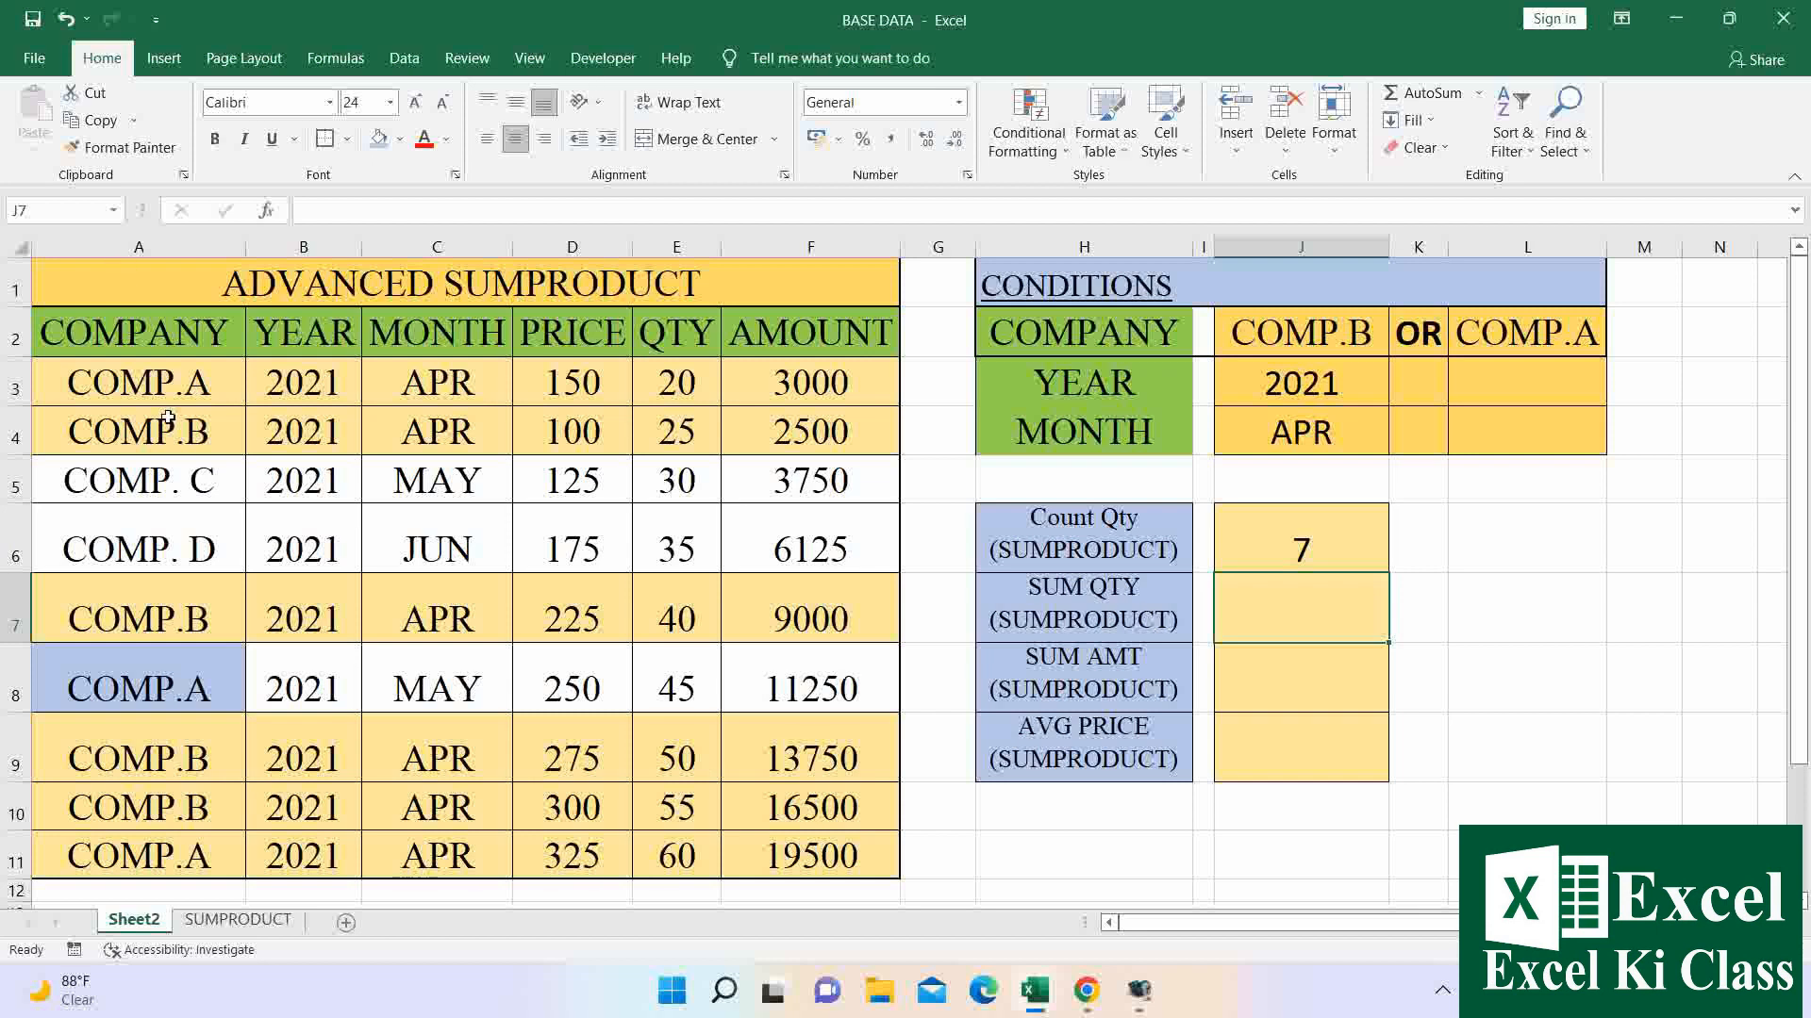
Extend J6's formula with the month condition, making it =SUMPRODUCT((A3:A11=J2)+(A3:A11=L2)*(B3:B11=J3)*(C3:C11=J4)).
{"action": "left_click", "coordinate": [1337, 536]}
{"action": "double_click", "coordinate": [1337, 536]}
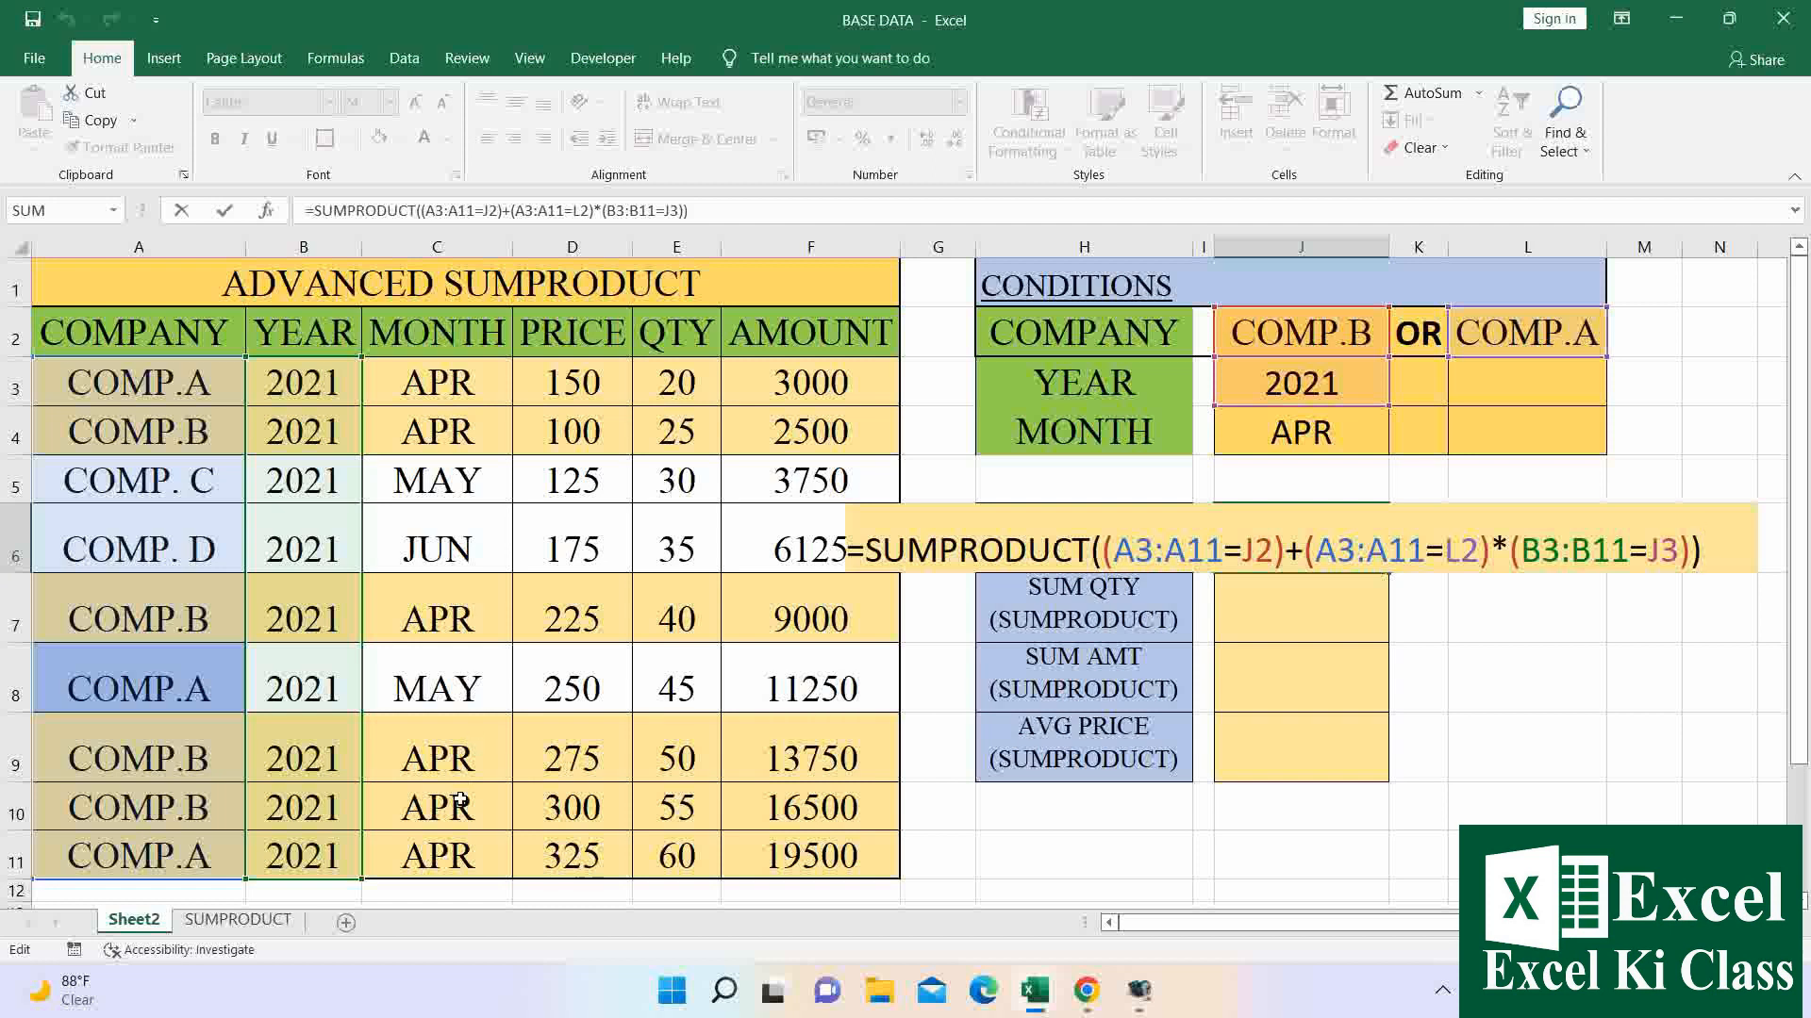
{"action": "left_click", "coordinate": [1689, 550]}
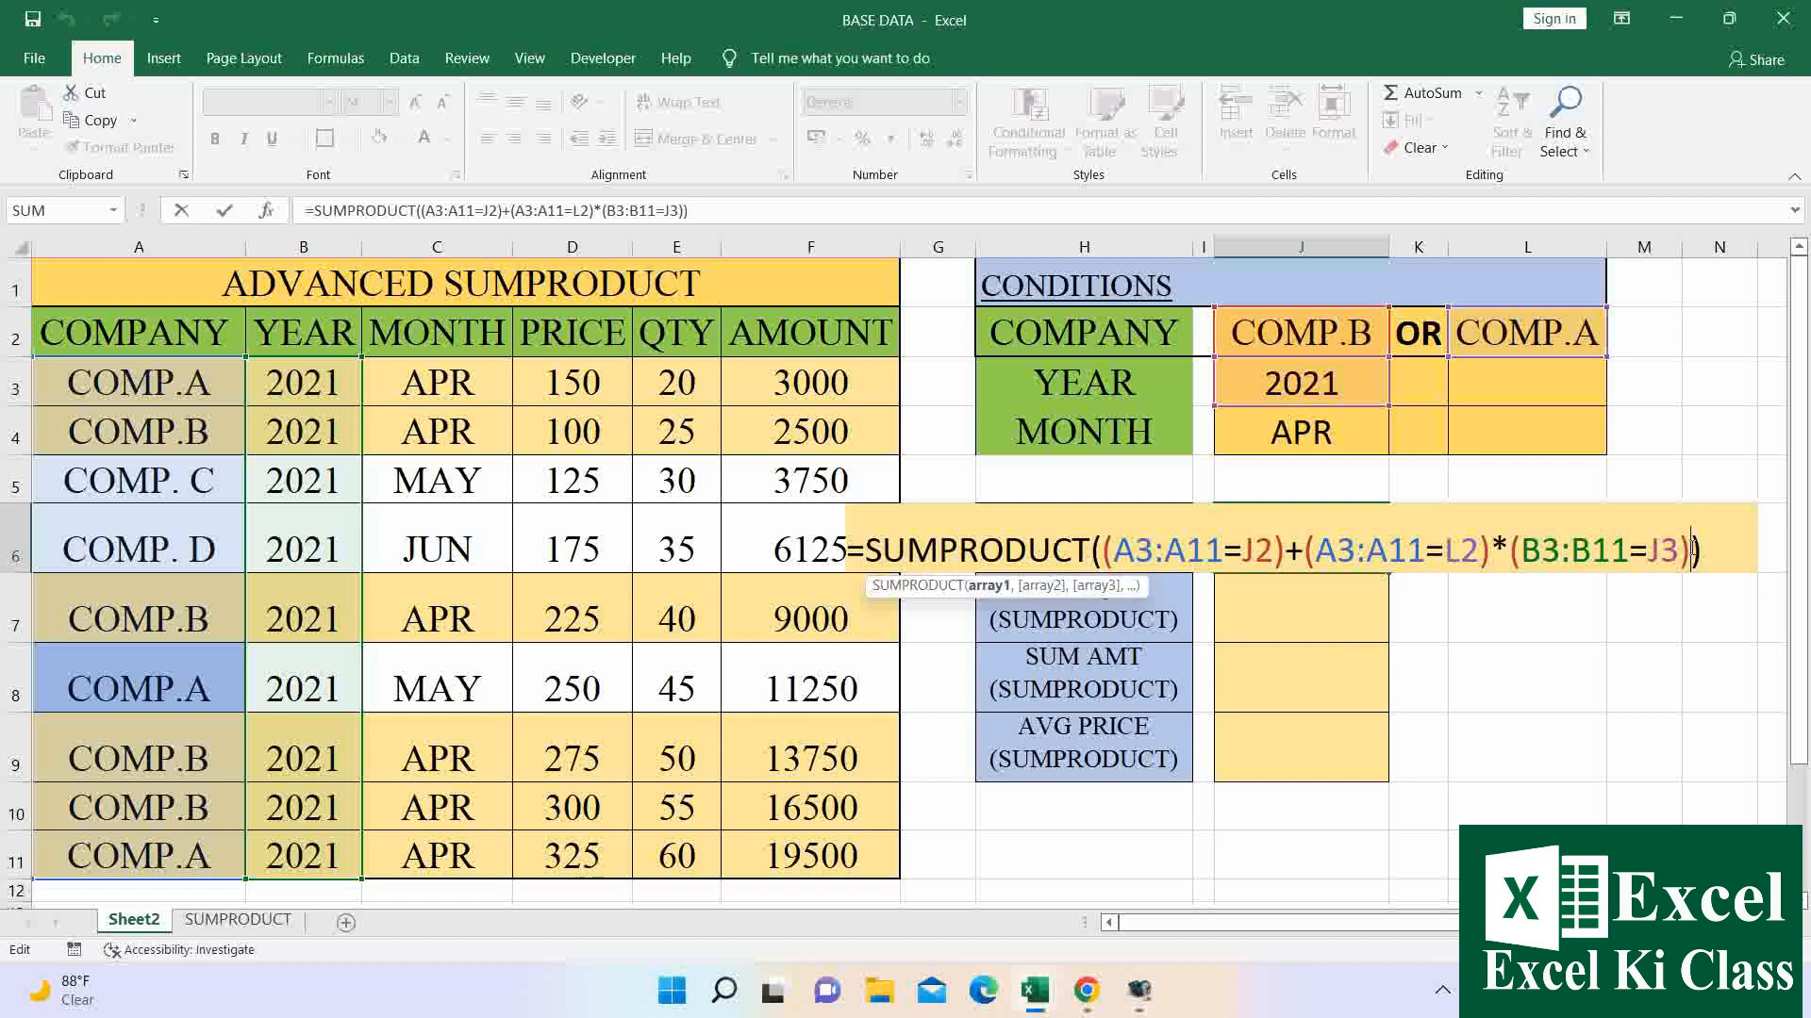
{"action": "type", "text": "*("}
{"action": "left_click_drag", "start_coordinate": [468, 390], "coordinate": [450, 842]}
{"action": "type", "text": "="}
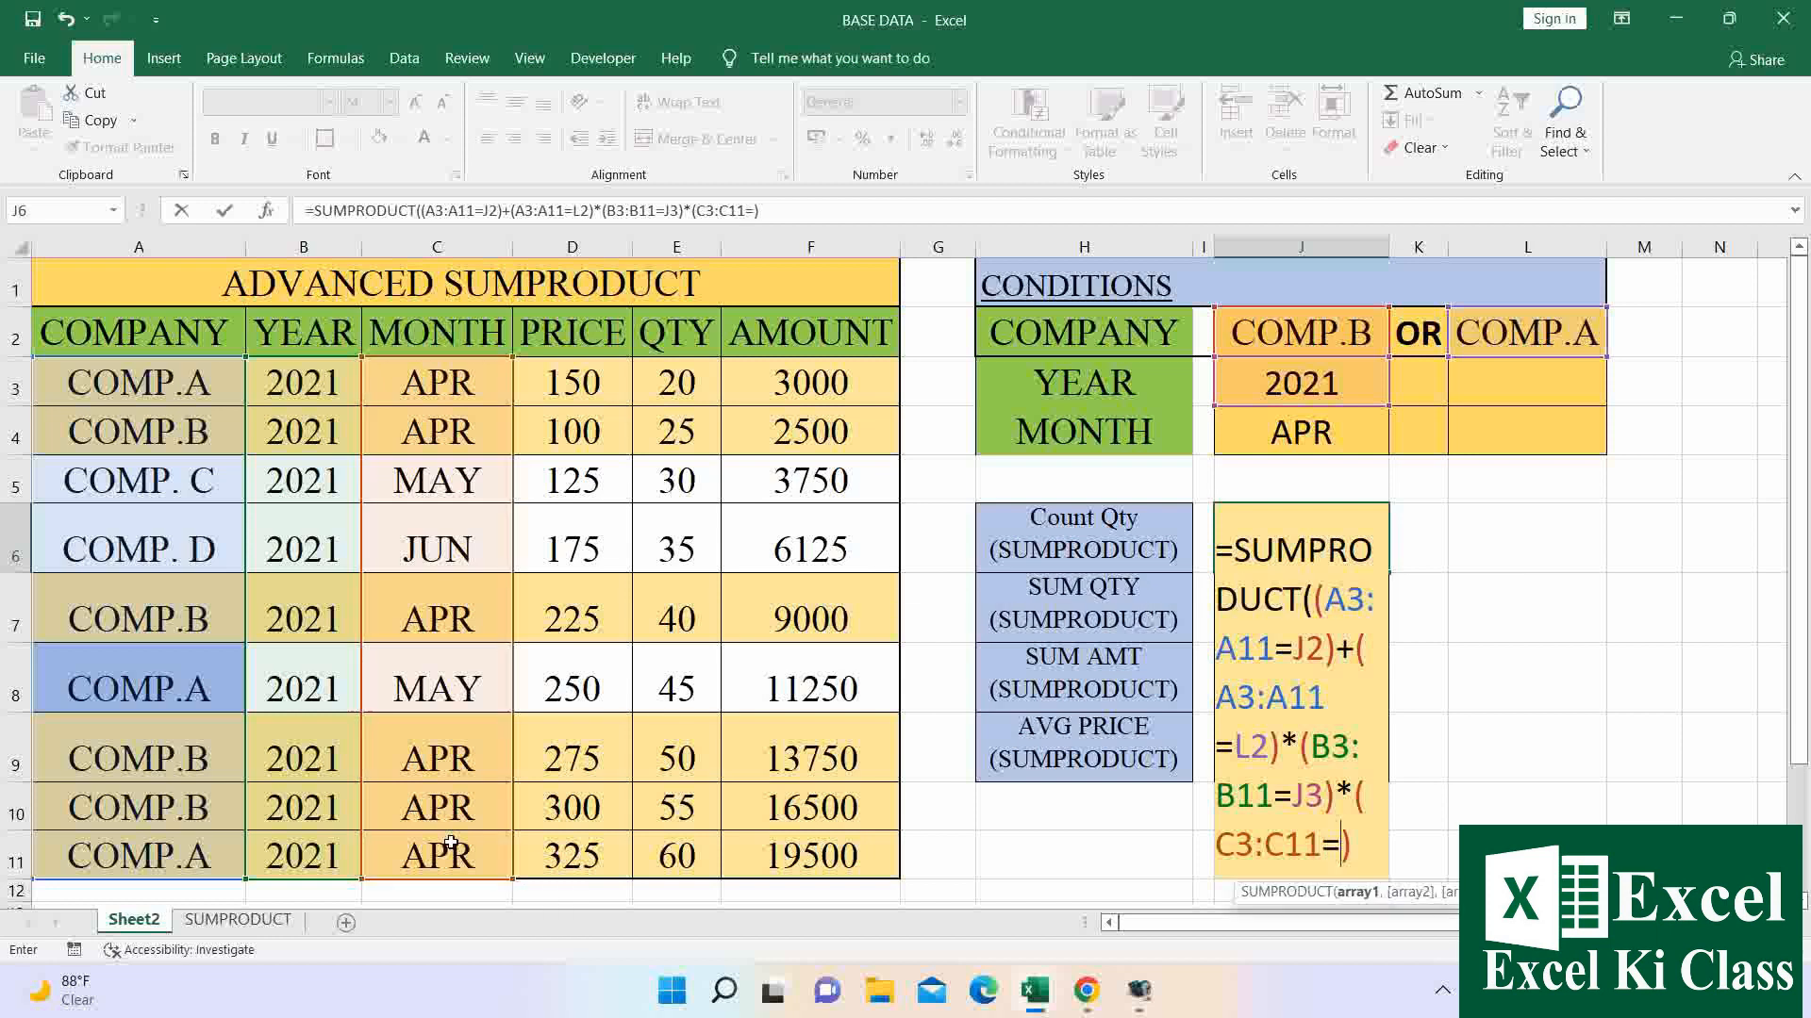
{"action": "left_click", "coordinate": [1343, 432]}
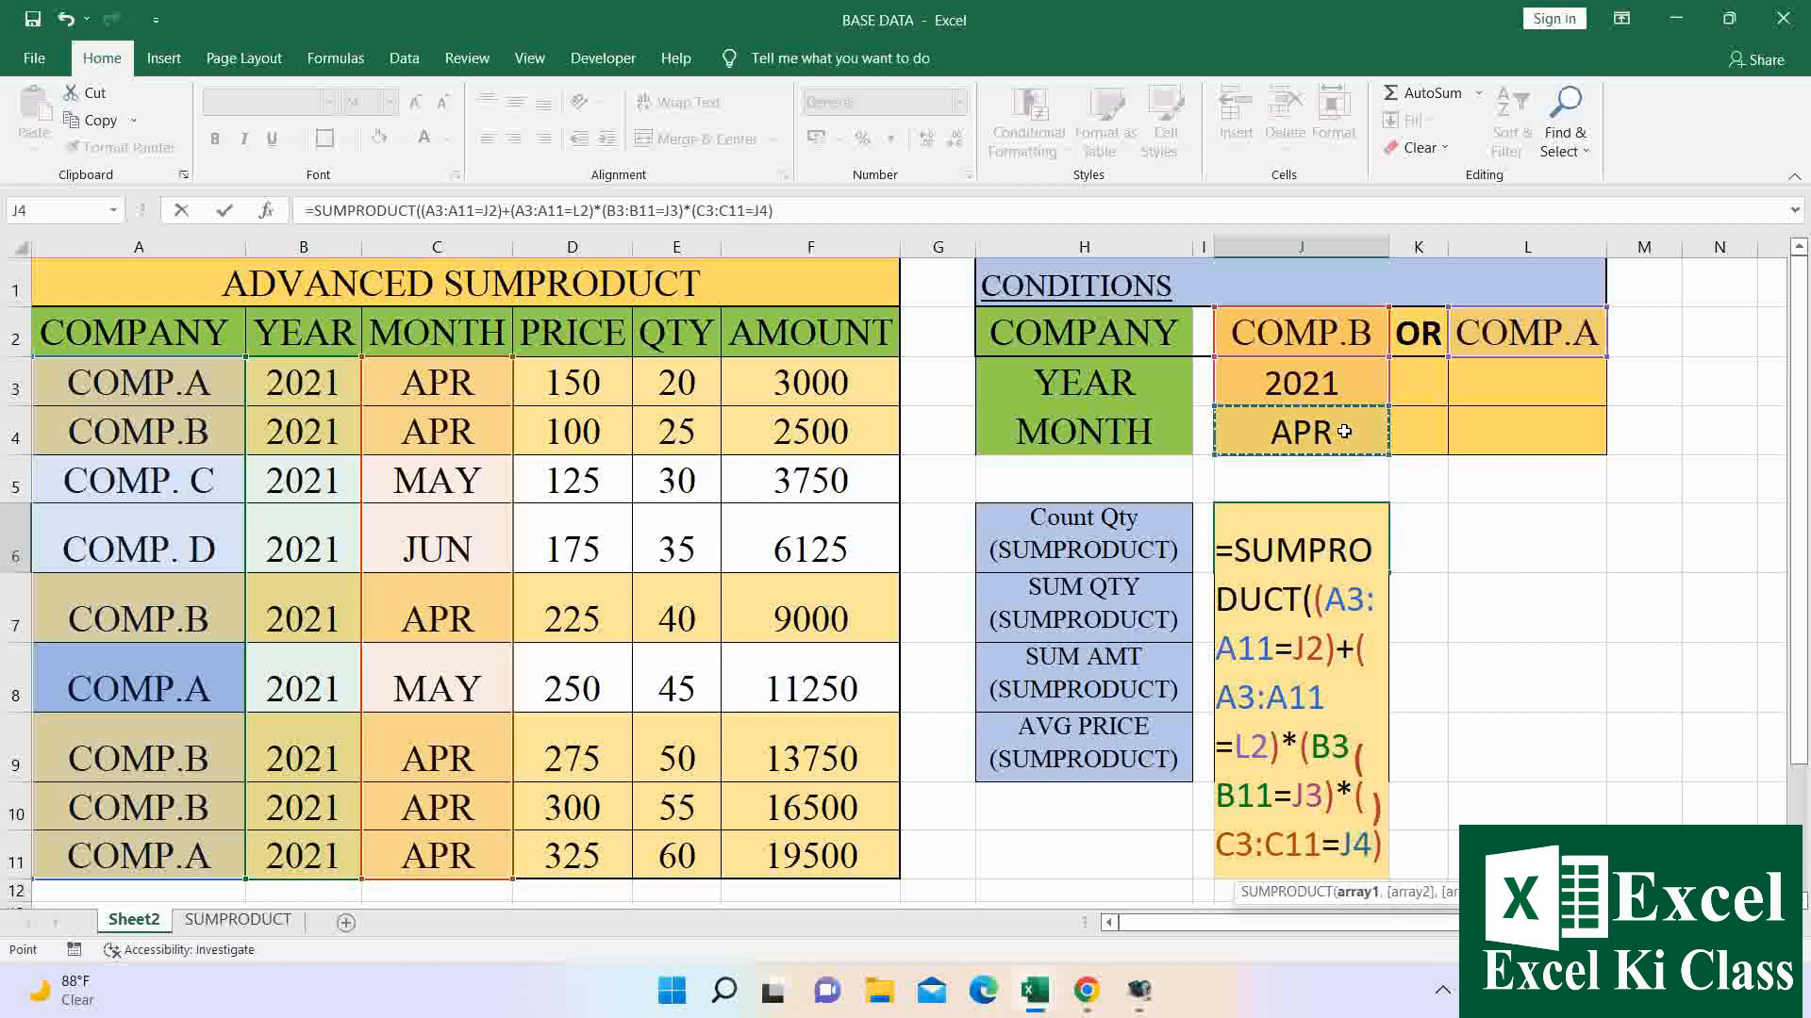
{"action": "type", "text": ")"}
{"action": "key", "text": "Return"}
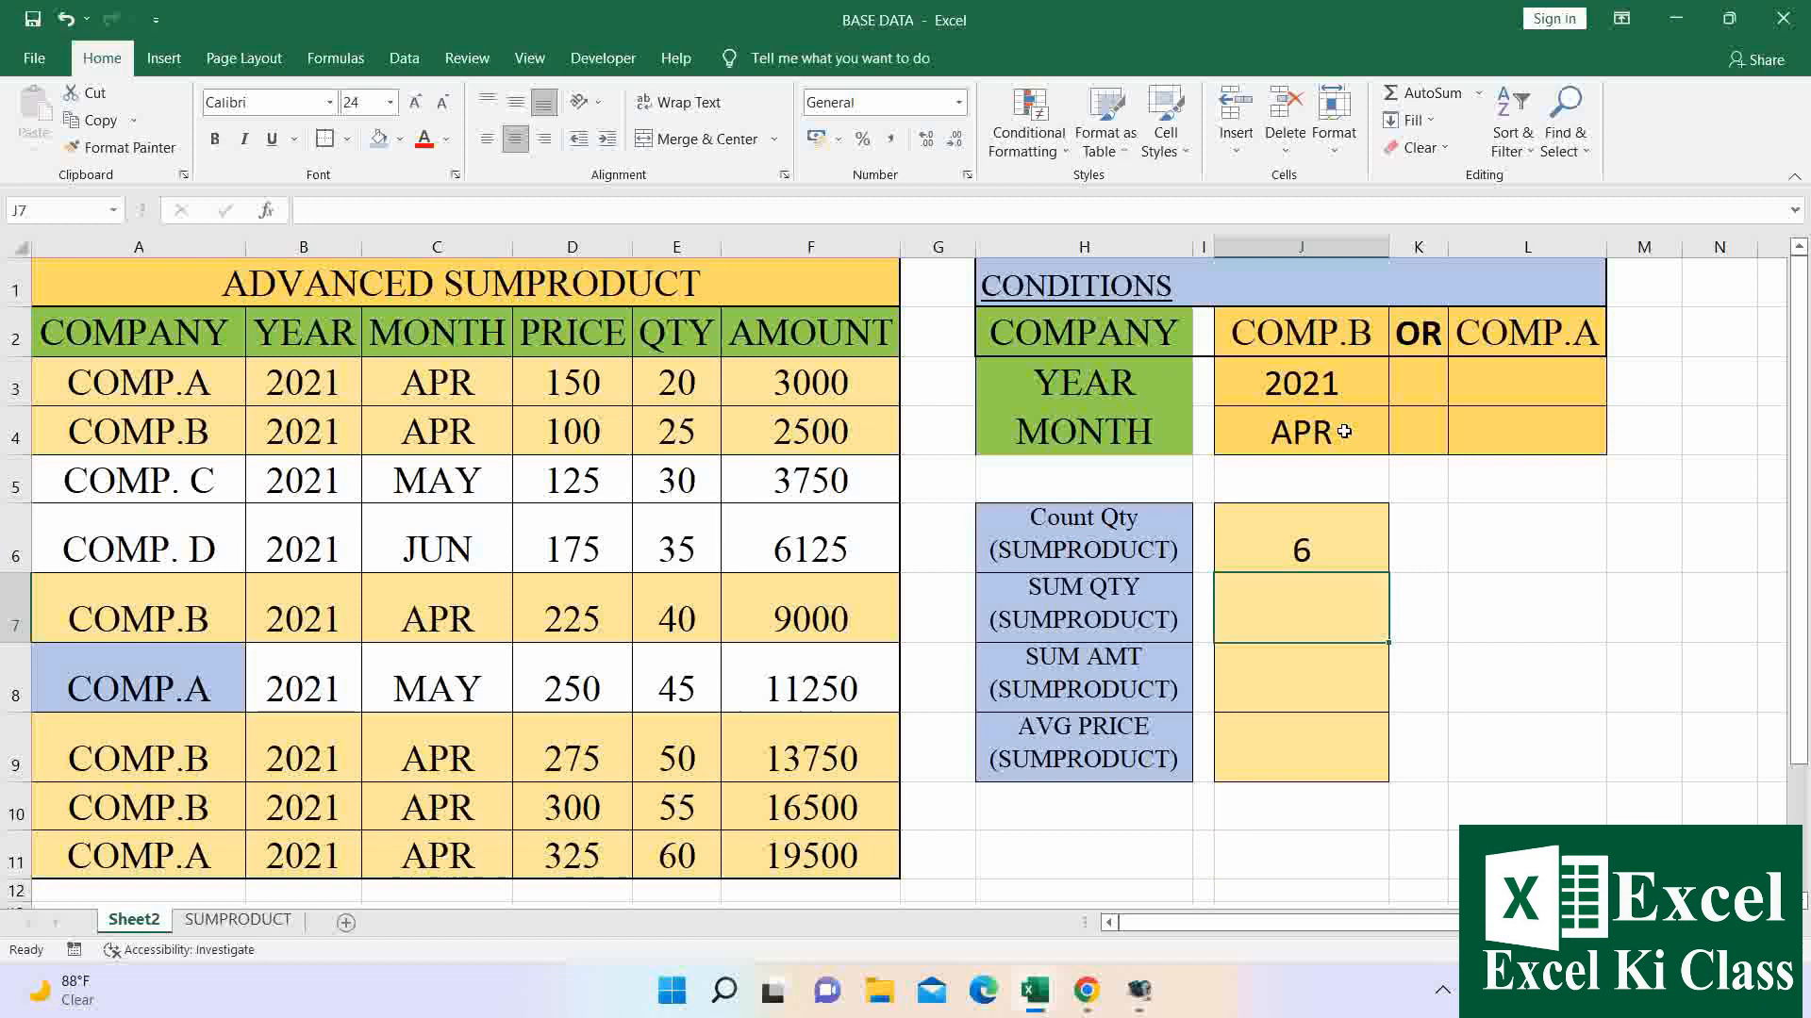
{"action": "left_click", "coordinate": [1310, 528]}
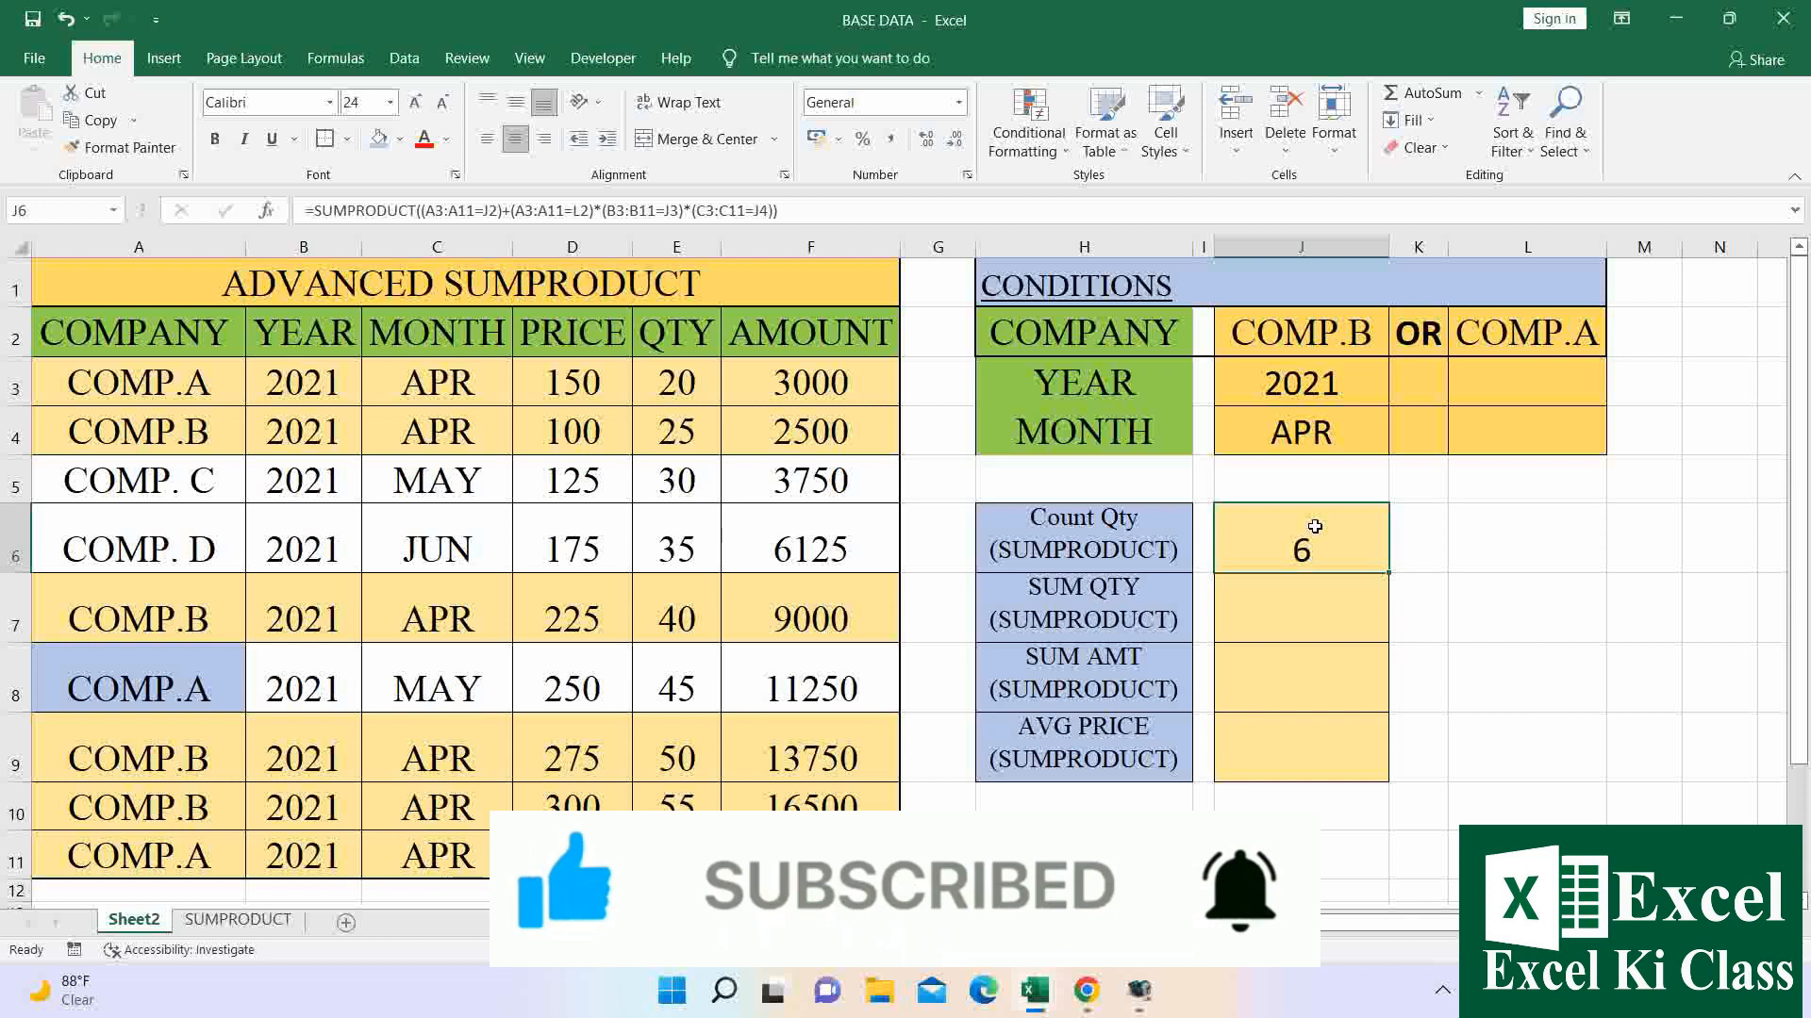
Start the SUM QTY formula in J7 with the SUMPRODUCT function.
{"action": "left_click", "coordinate": [1295, 601]}
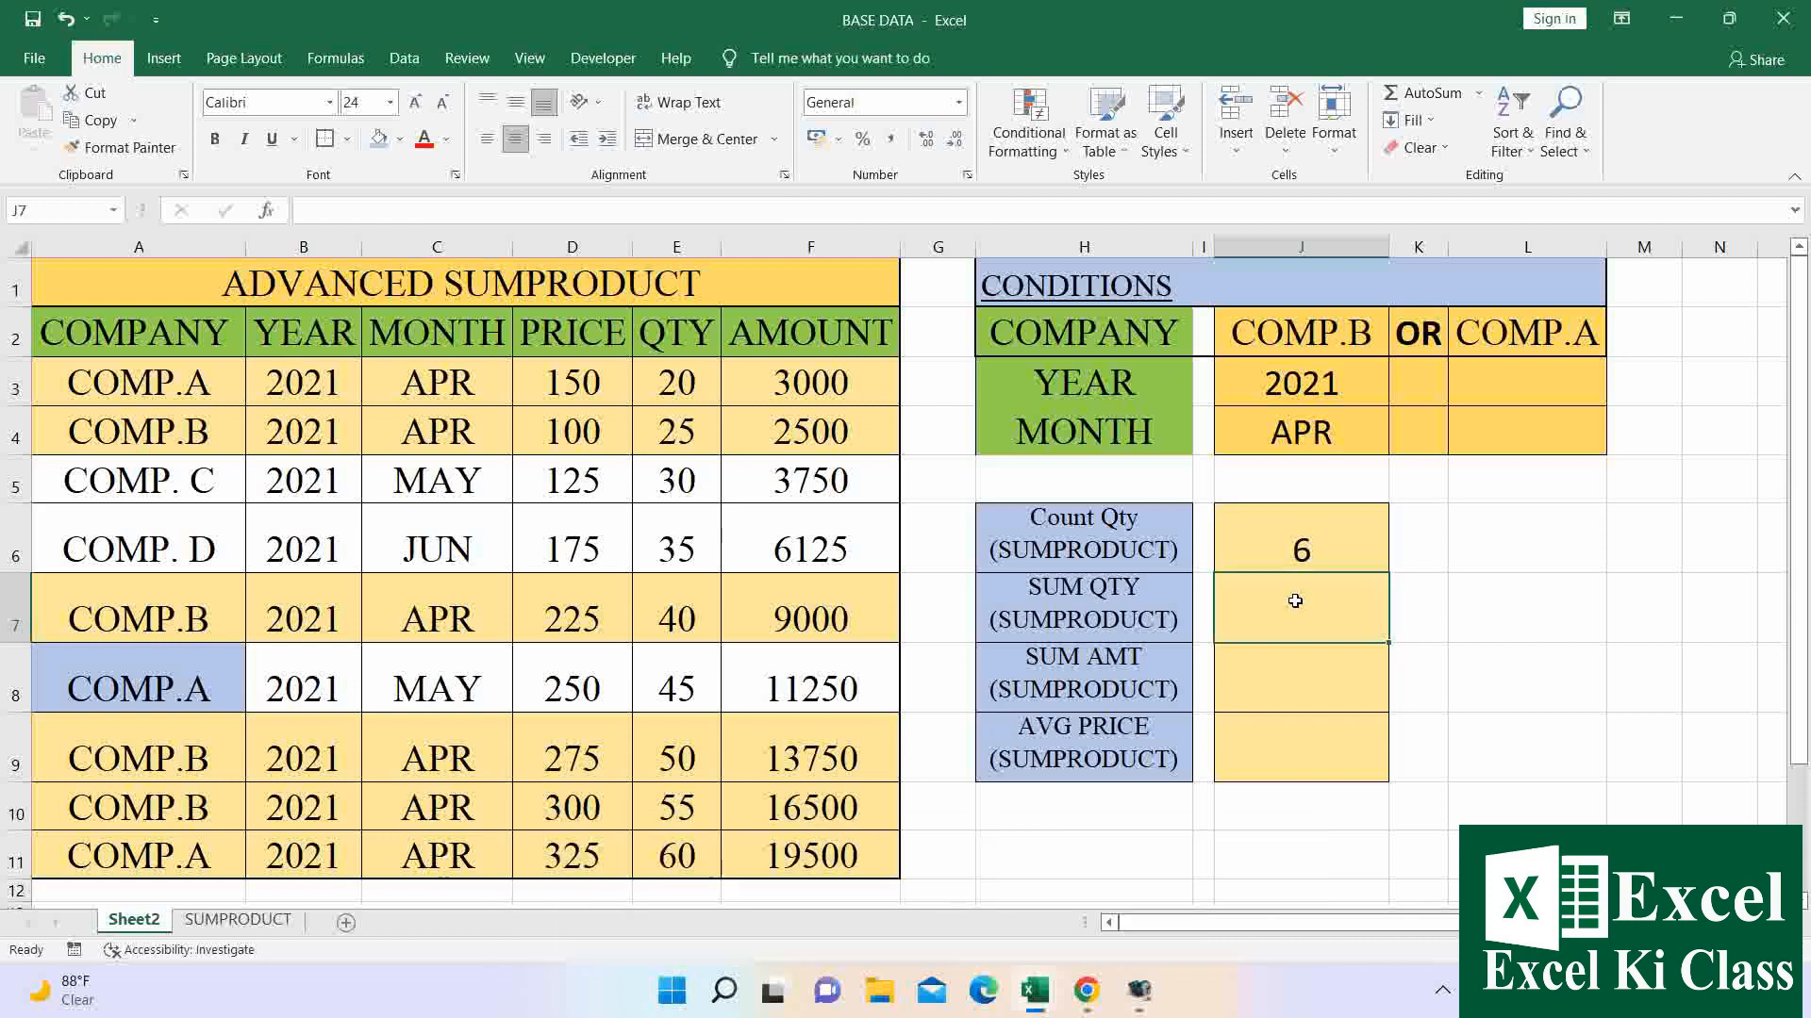
{"action": "type", "text": "=SUM"}
{"action": "key", "text": "Down"}
{"action": "key", "text": "Down"}
{"action": "key", "text": "Tab"}
{"action": "key", "text": "BackSpace"}
{"action": "key", "text": "BackSpace"}
{"action": "key", "text": "BackSpace"}
{"action": "key", "text": "BackSpace"}
{"action": "type", "text": "P"}
{"action": "key", "text": "Tab"}
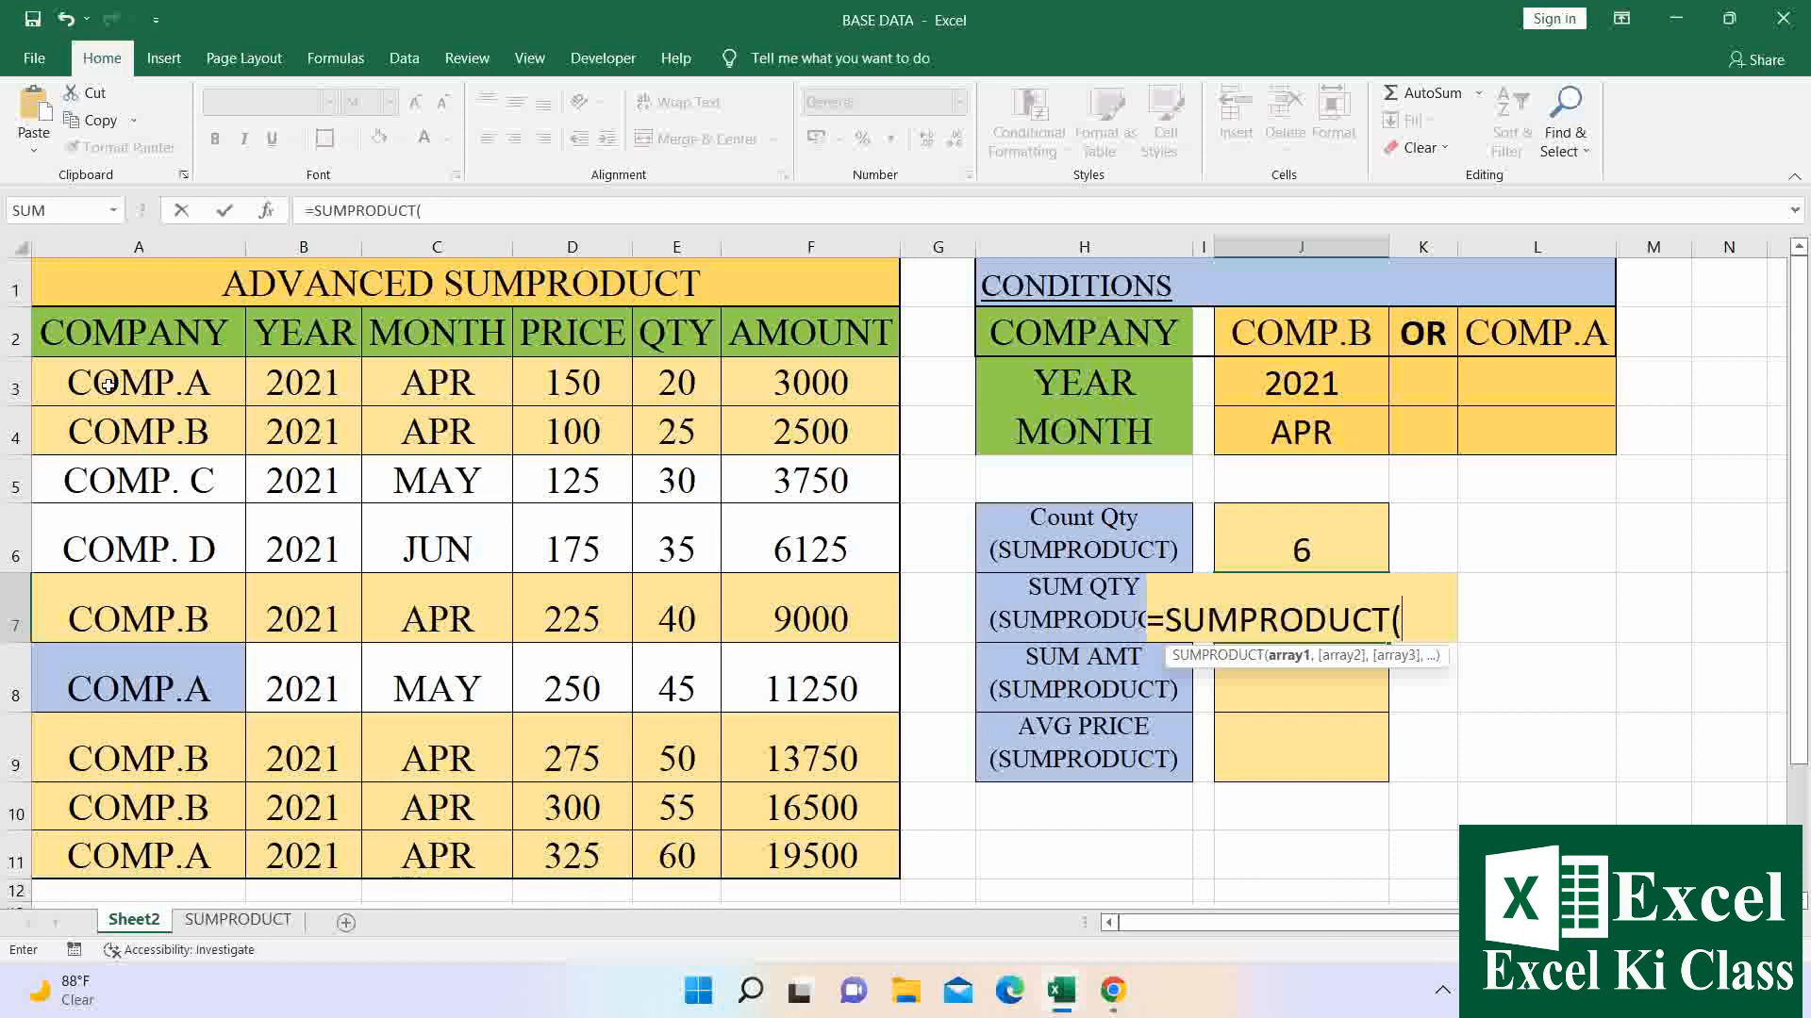
Add the first company condition to J7's formula: =SUMPRODUCT((A3:A11=J2)+(.
{"action": "type", "text": "("}
{"action": "left_click_drag", "start_coordinate": [108, 384], "coordinate": [144, 842]}
{"action": "type", "text": "="}
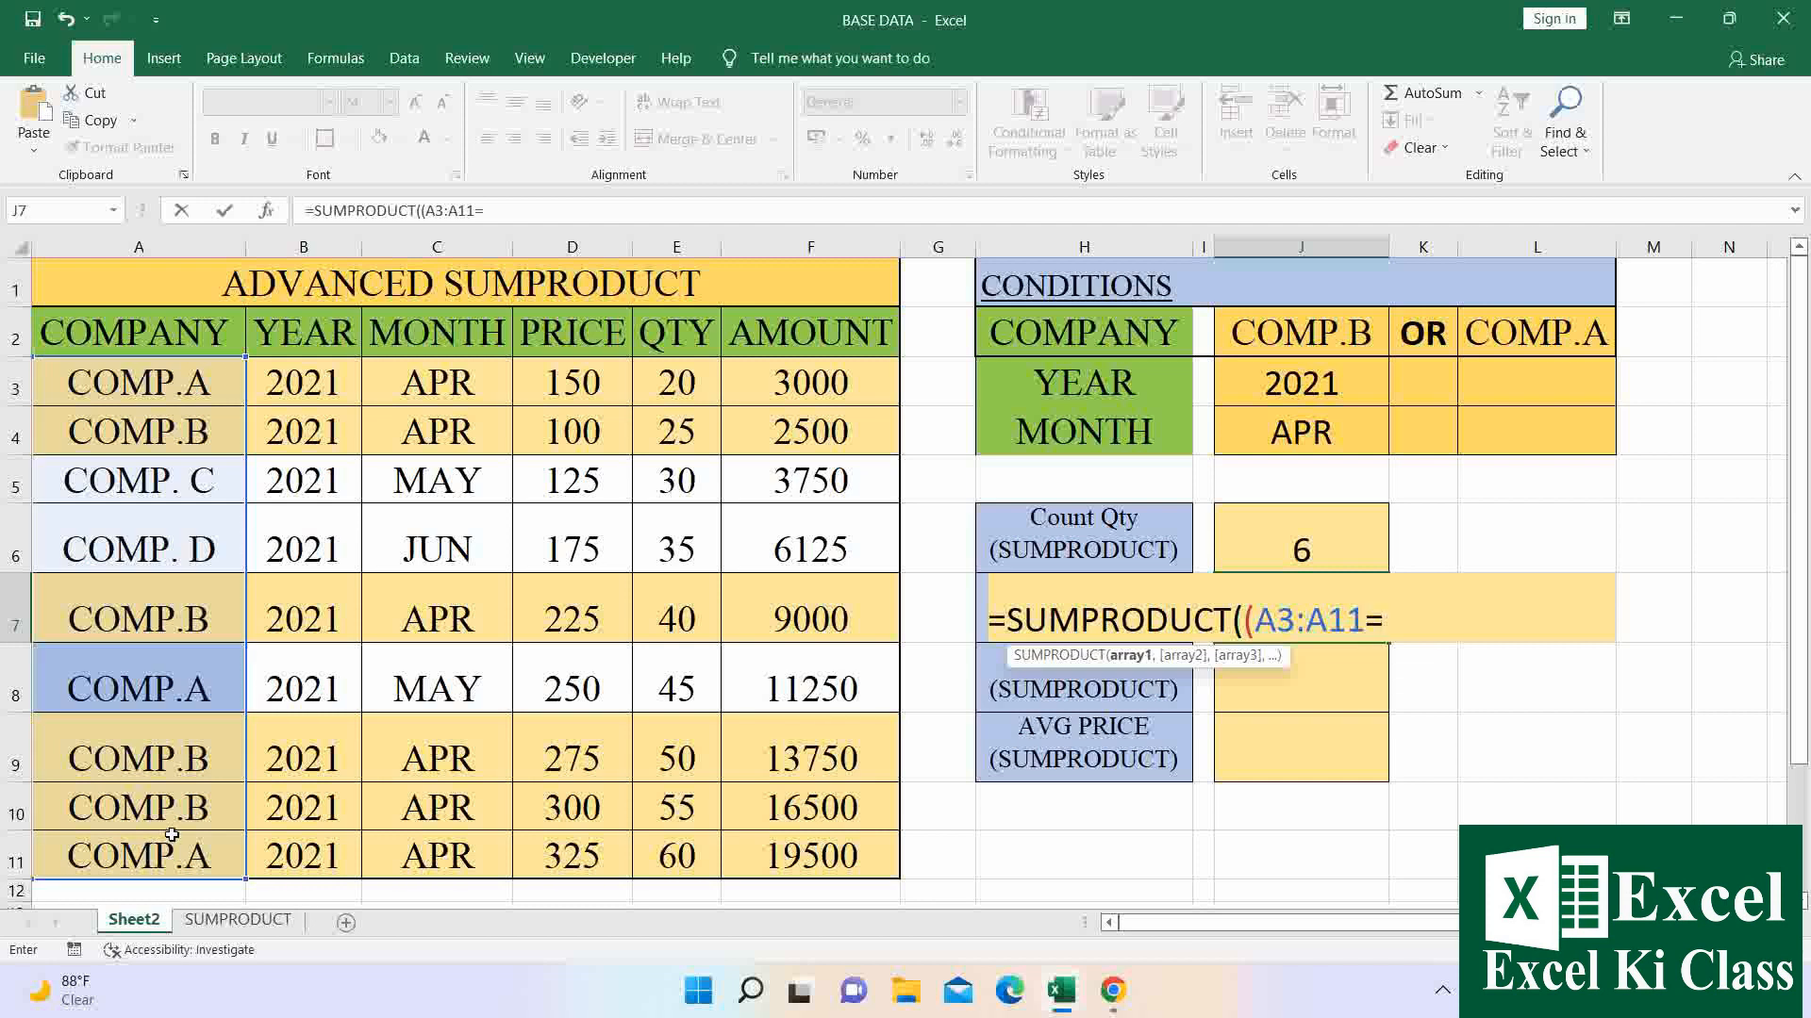
{"action": "left_click", "coordinate": [1290, 326]}
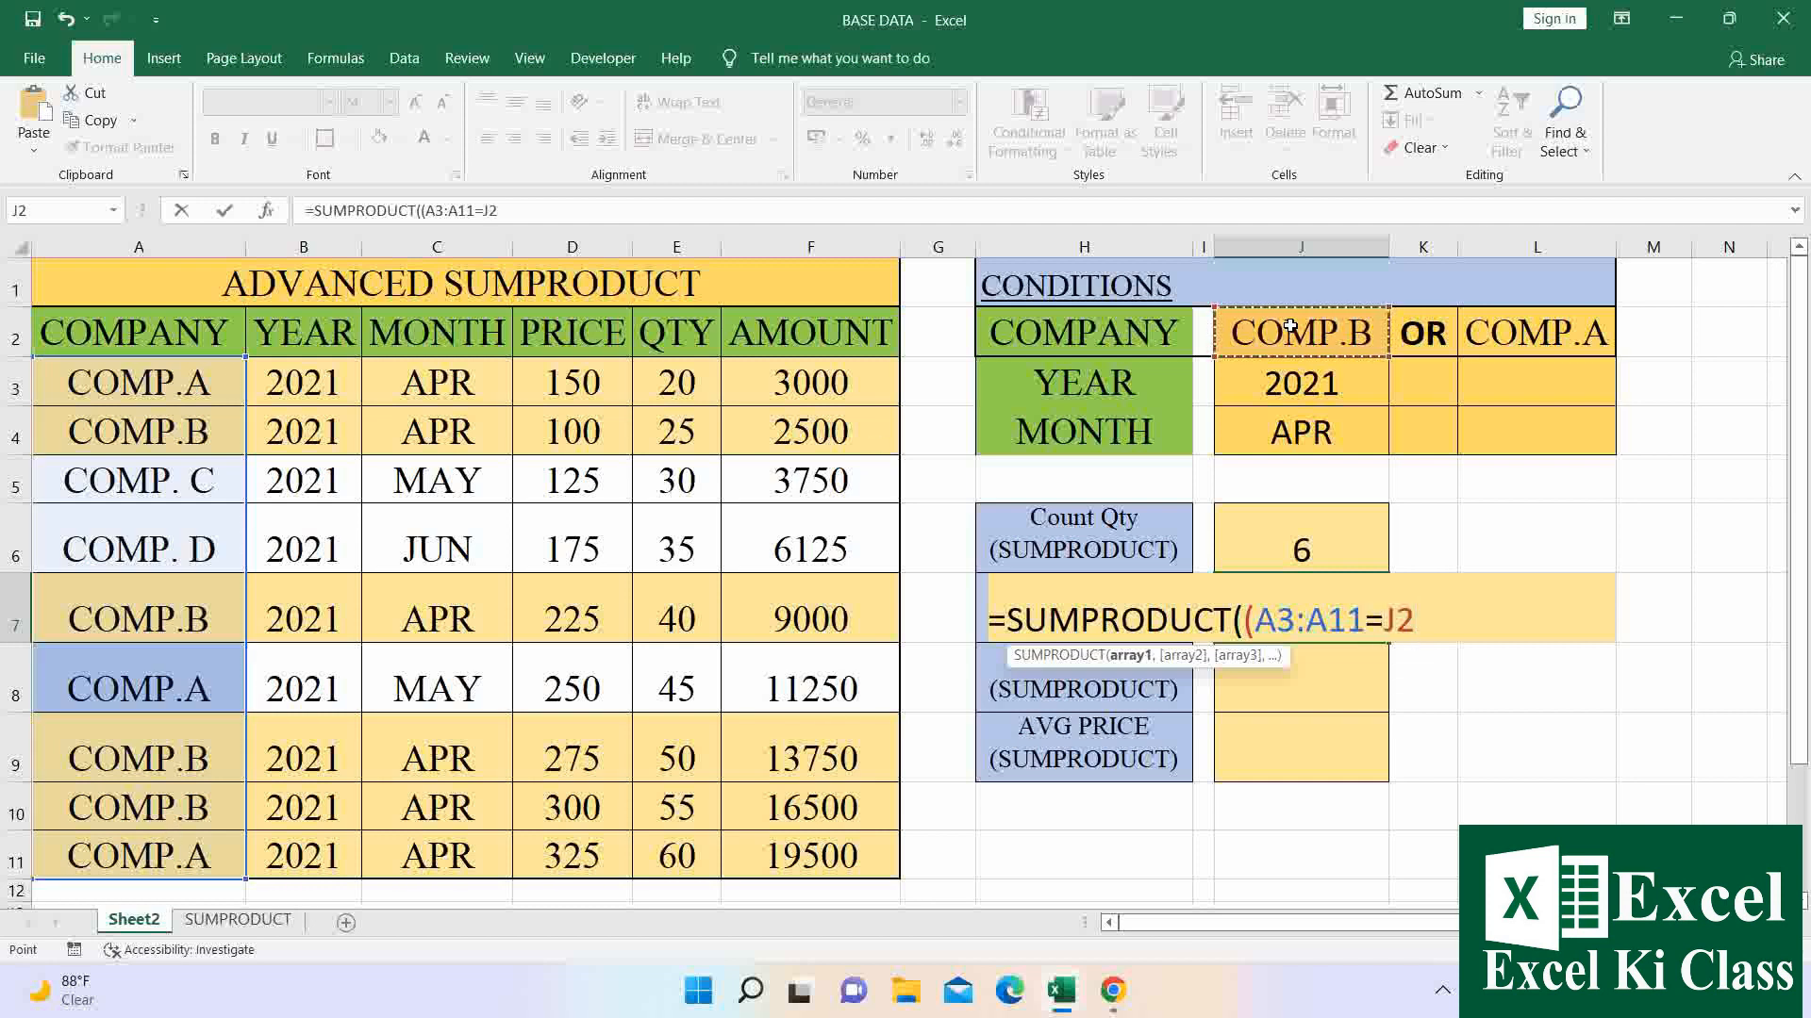
{"action": "type", "text": ")+("}
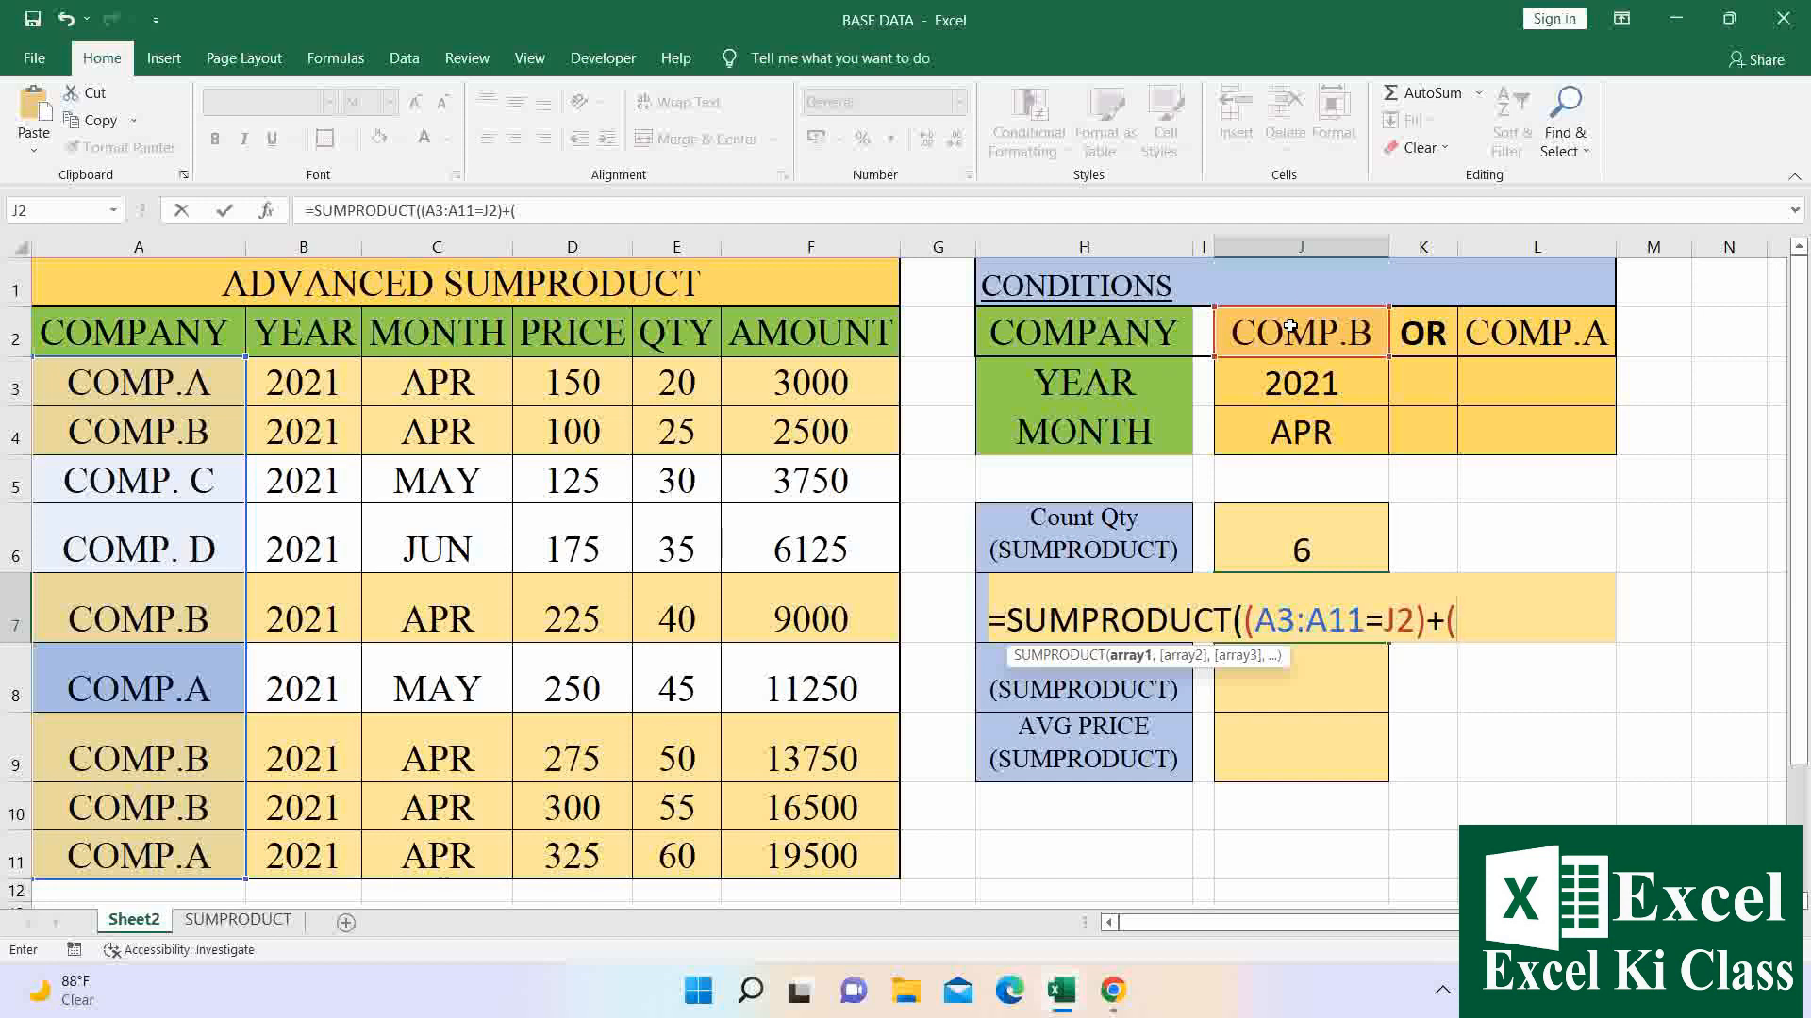
Add the alternative company condition A3:A11=L2 to J7, making the formula =SUMPRODUCT((A3:A11=J2)+(A3:A11=L2)).
{"action": "left_click", "coordinate": [184, 379]}
{"action": "left_click_drag", "start_coordinate": [146, 655], "coordinate": [154, 837]}
{"action": "type", "text": "="}
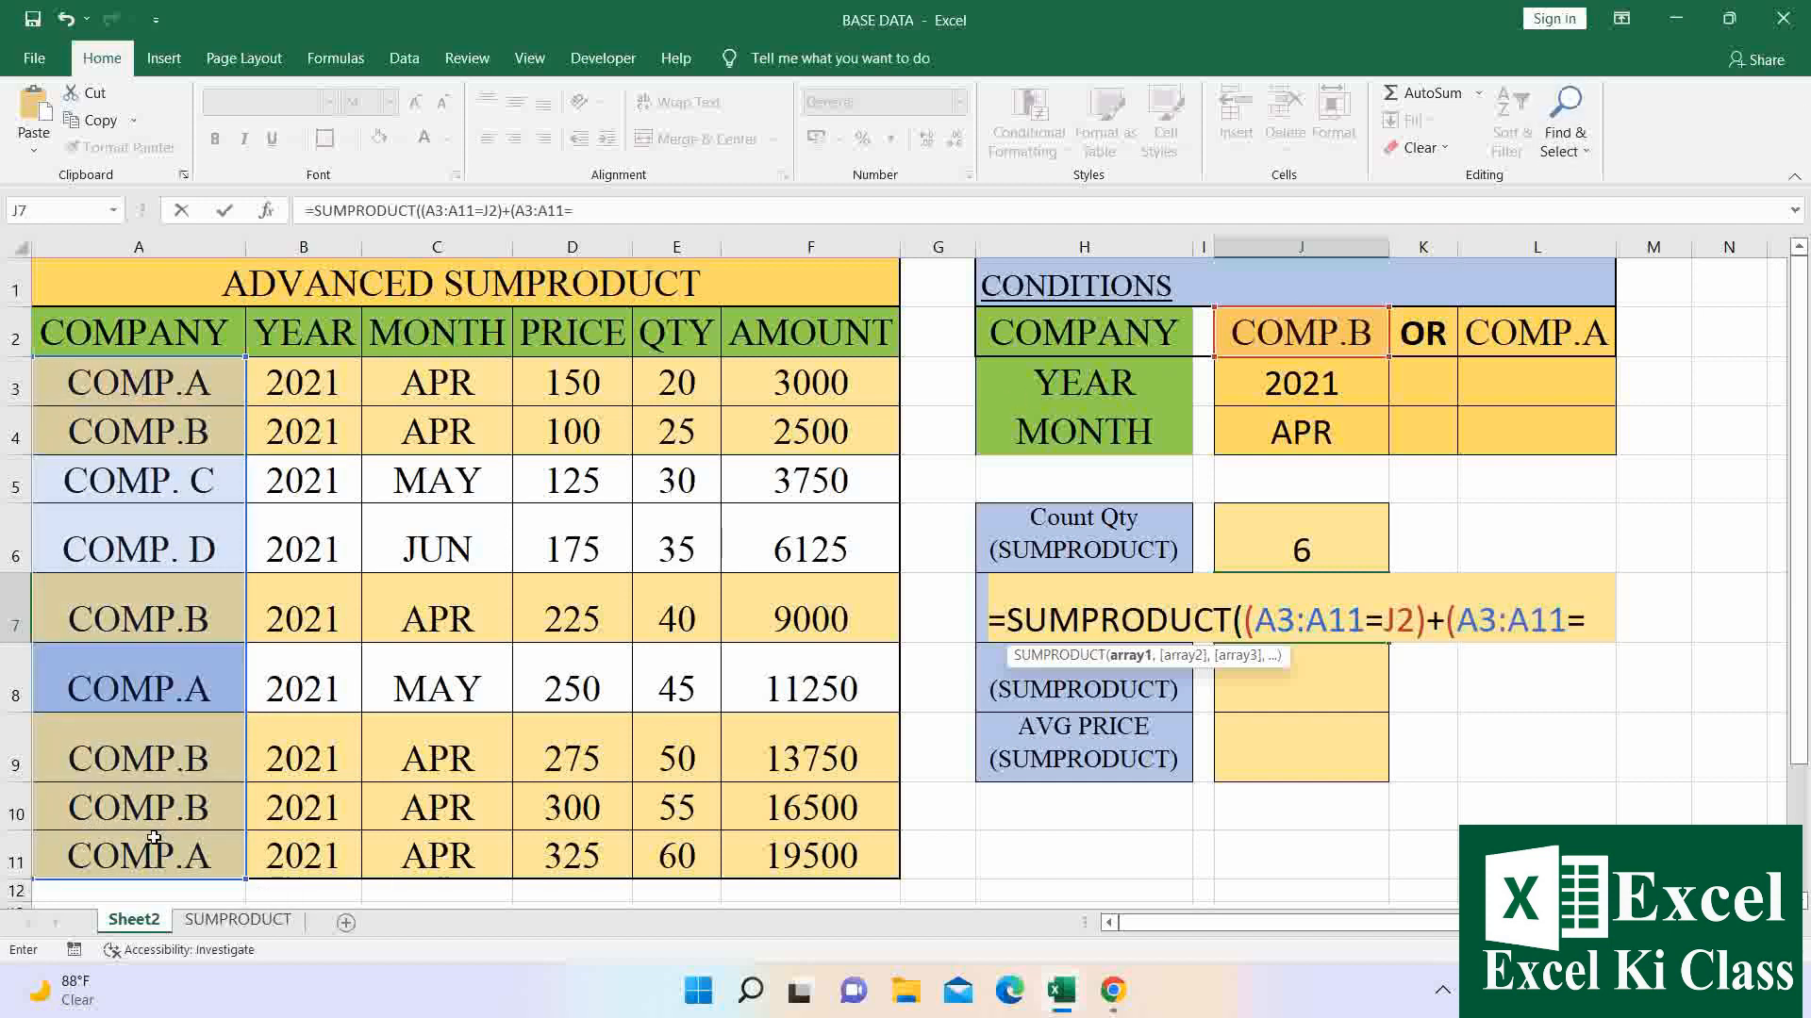
{"action": "left_click", "coordinate": [1554, 335]}
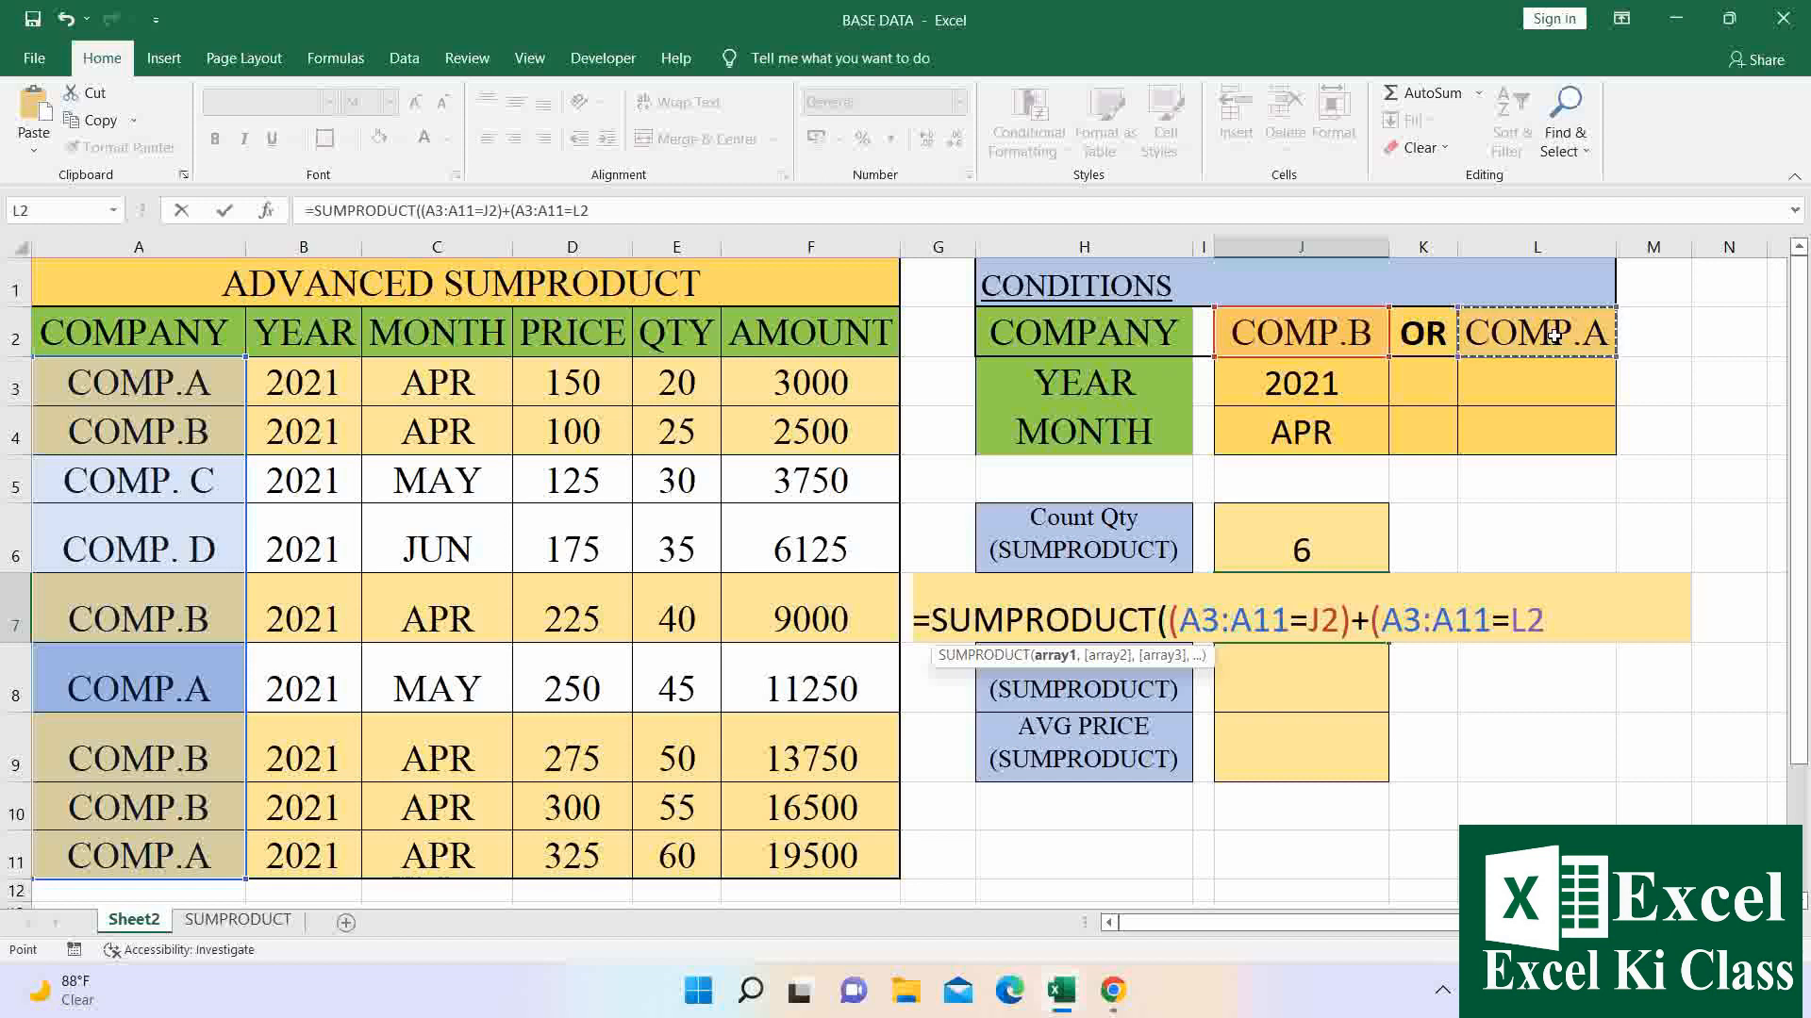
{"action": "type", "text": "))"}
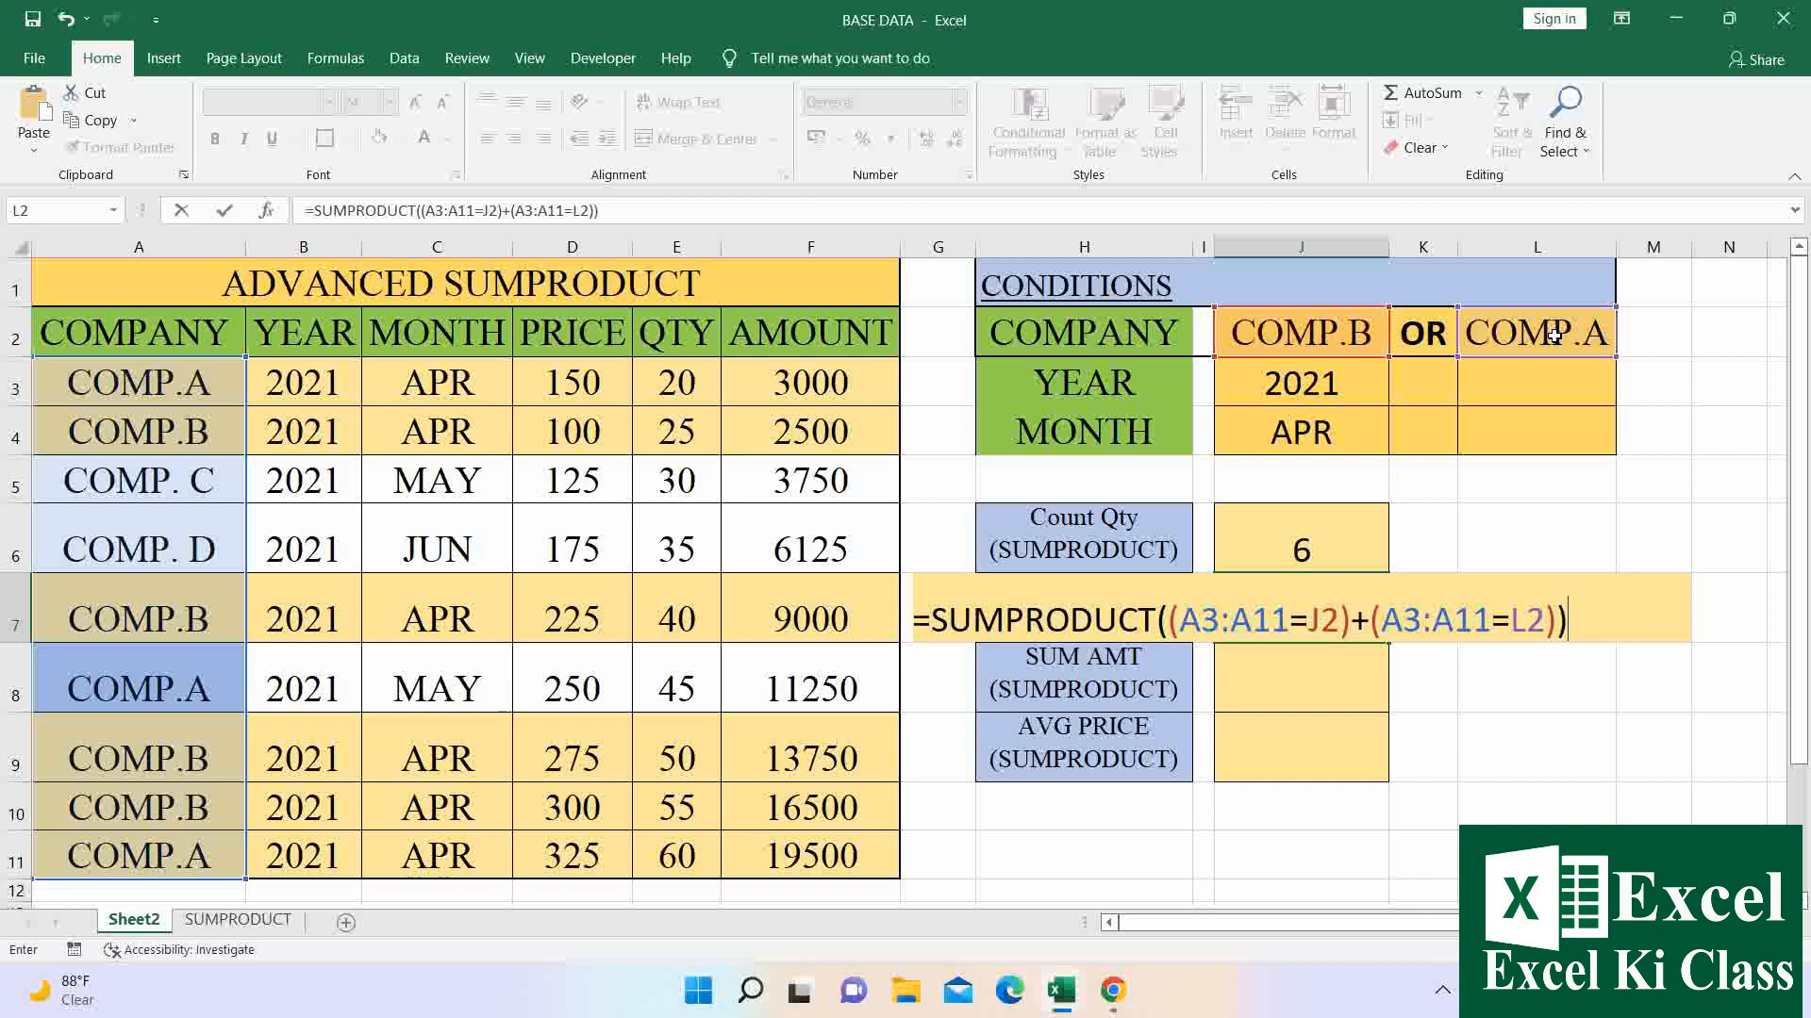
Multiply J7's company conditions by the year condition (B3:B11=J3).
{"action": "type", "text": "*("}
{"action": "left_click_drag", "start_coordinate": [276, 387], "coordinate": [327, 845]}
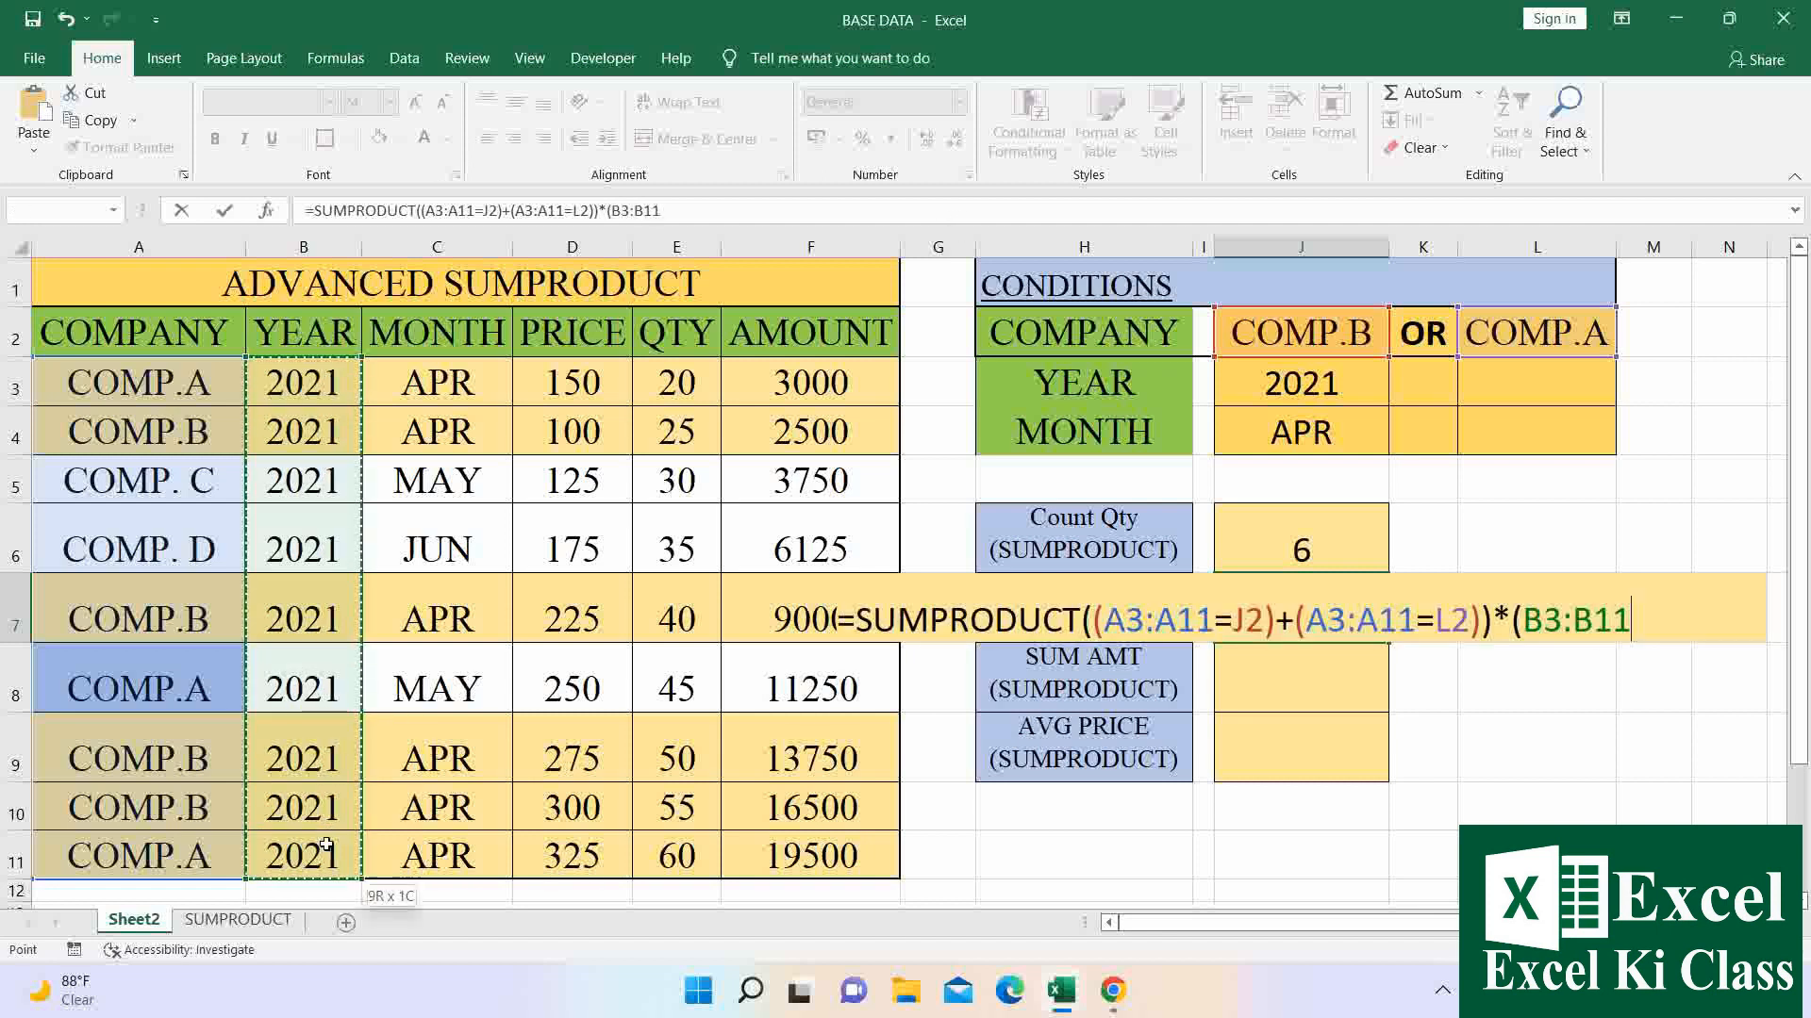
{"action": "type", "text": "="}
{"action": "left_click", "coordinate": [1319, 378]}
{"action": "type", "text": ")"}
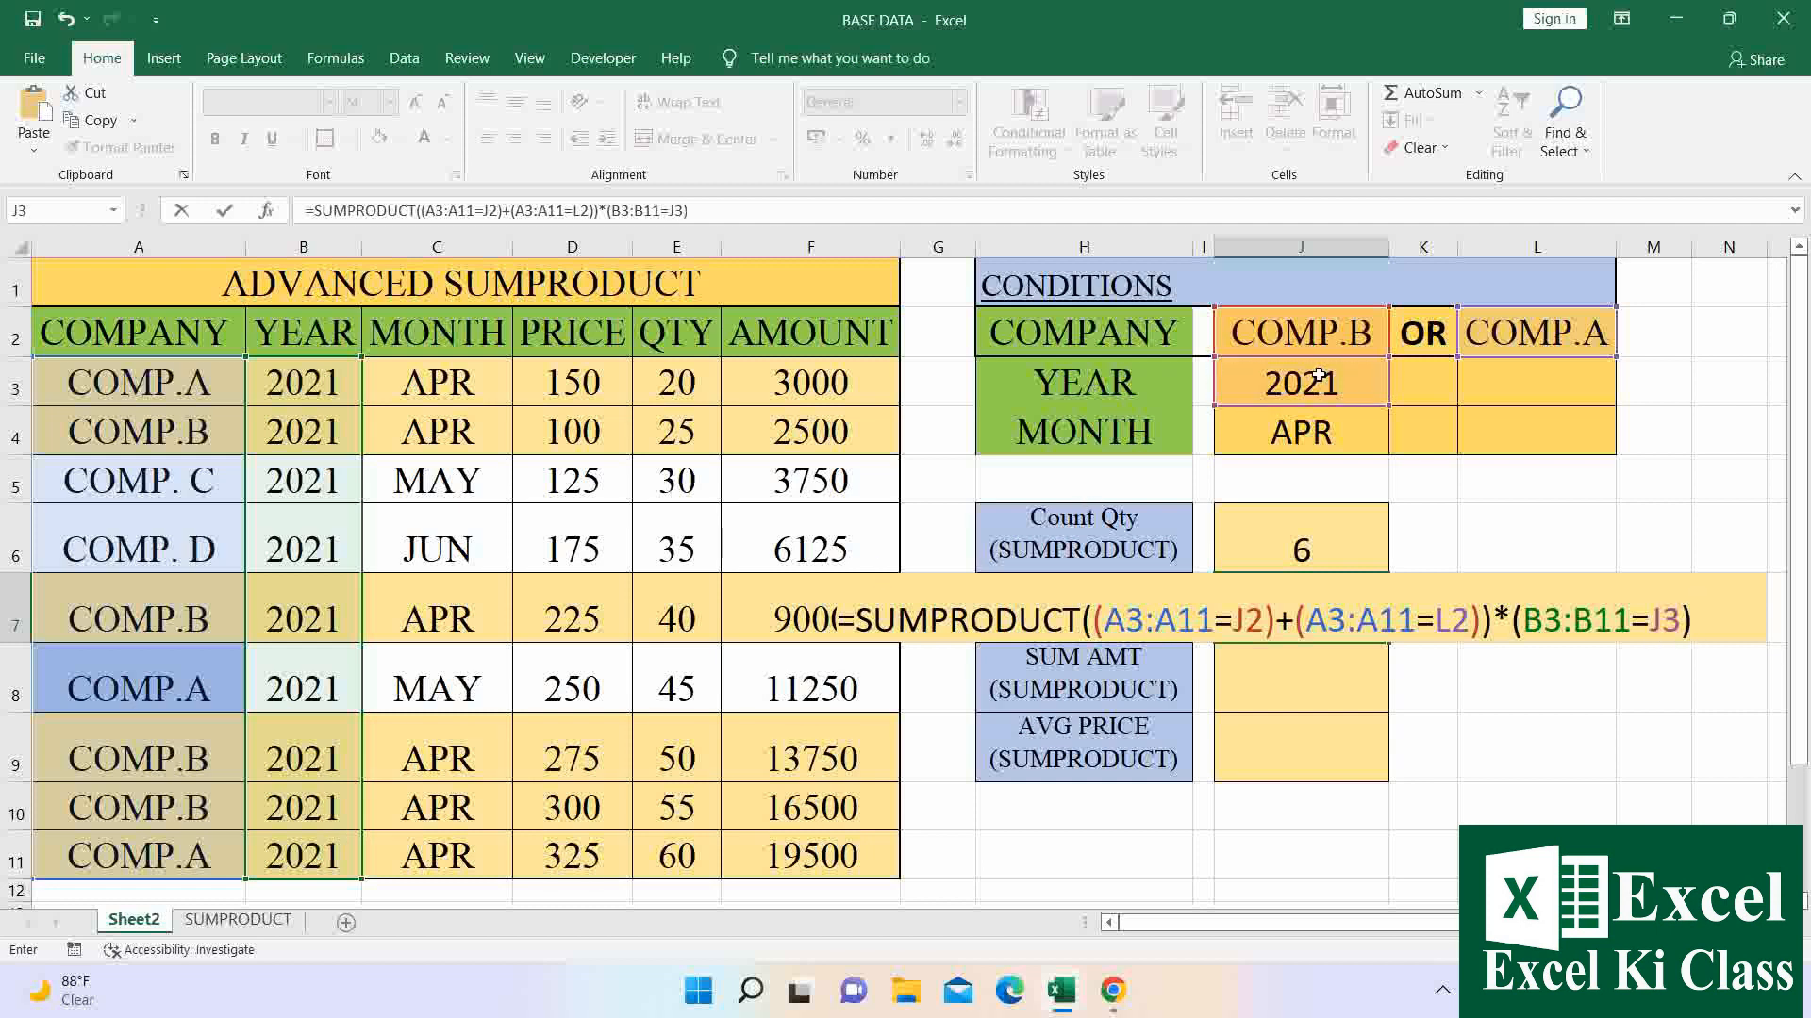
Multiply J7's formula by the month condition (C3:C11=J4).
{"action": "type", "text": "*("}
{"action": "left_click_drag", "start_coordinate": [476, 394], "coordinate": [480, 864]}
{"action": "type", "text": "="}
{"action": "left_click", "coordinate": [1330, 440]}
{"action": "type", "text": ")"}
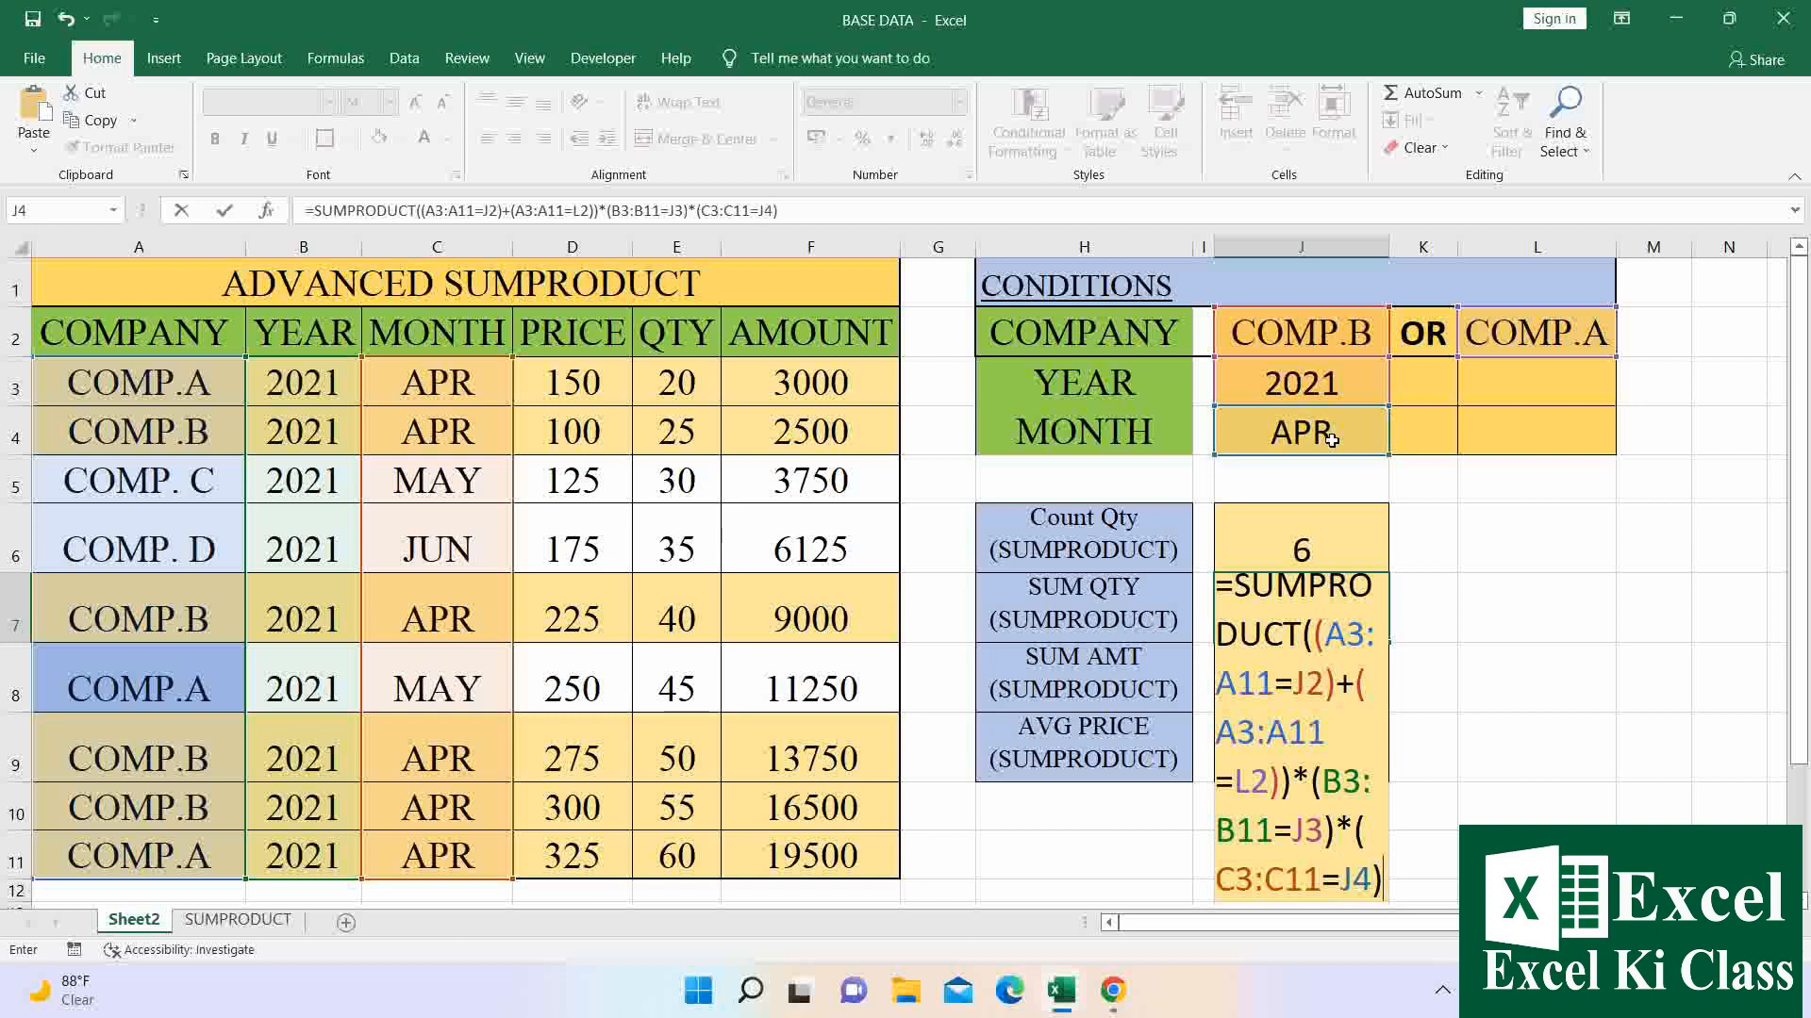
Multiply J7's conditions by the QTY range E3:E11 and enter the formula, accepting the proposed correction.
{"action": "type", "text": "*"}
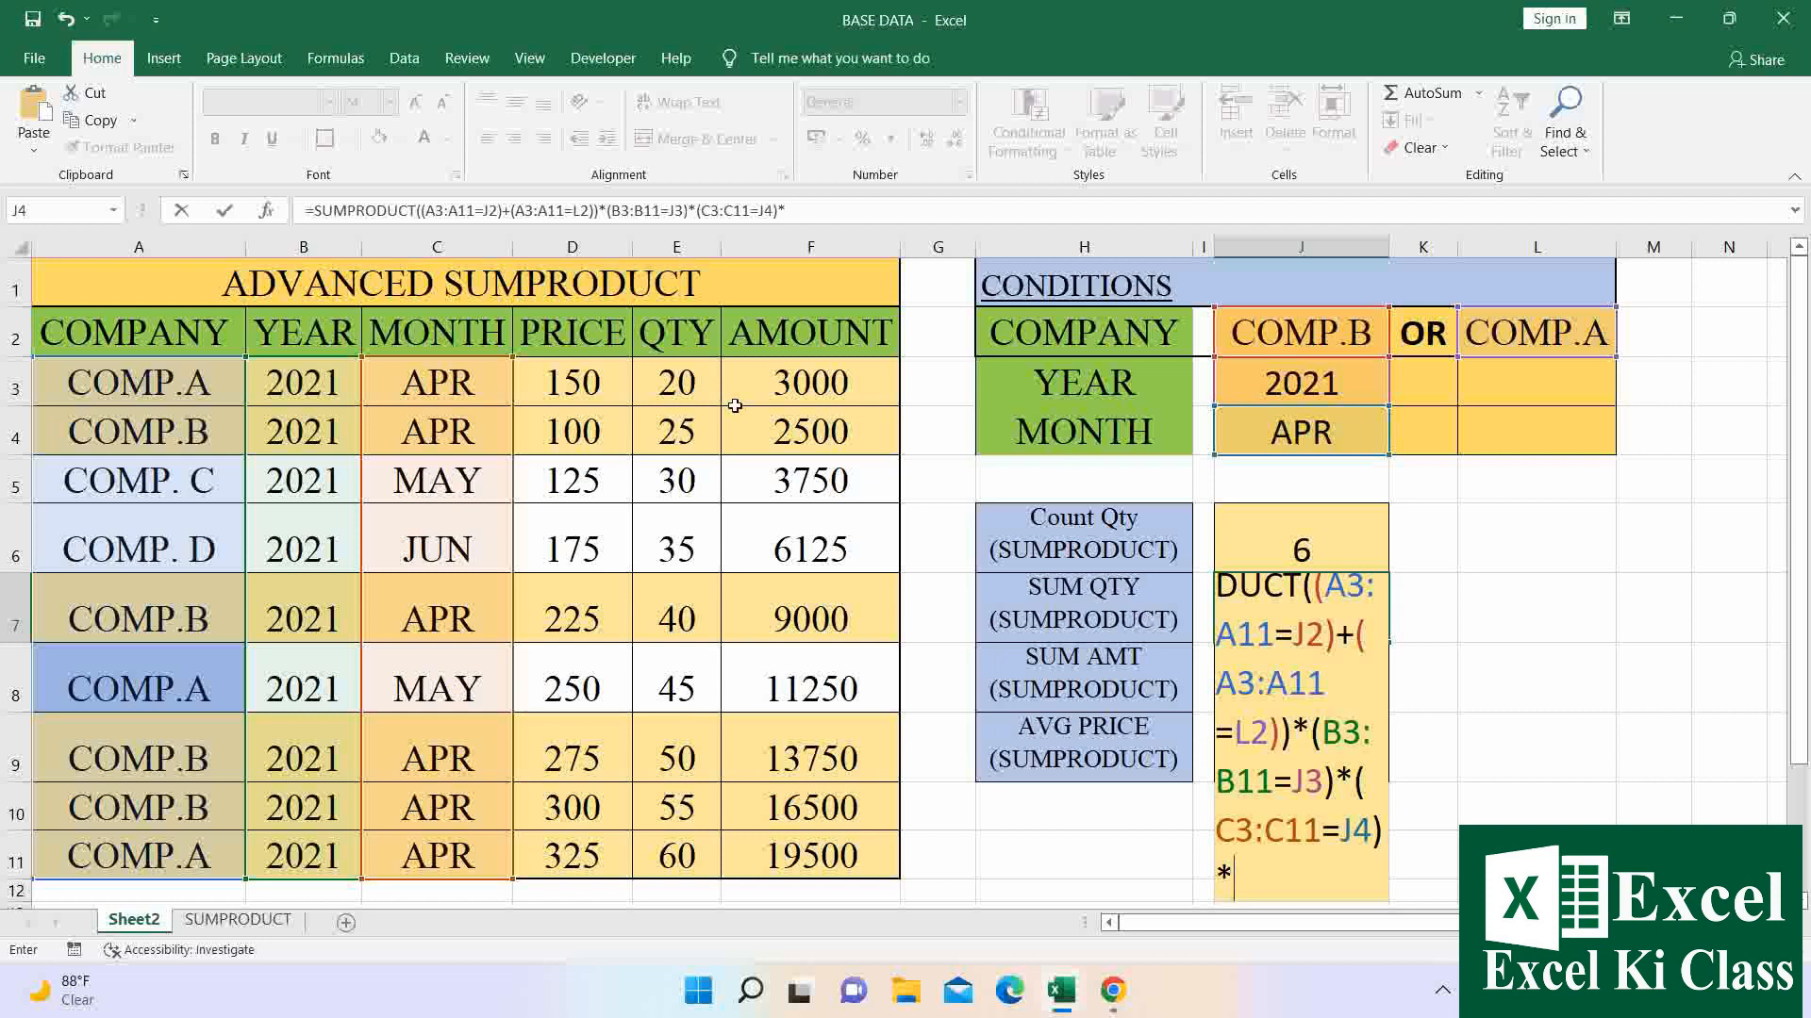
{"action": "left_click_drag", "start_coordinate": [699, 387], "coordinate": [703, 846]}
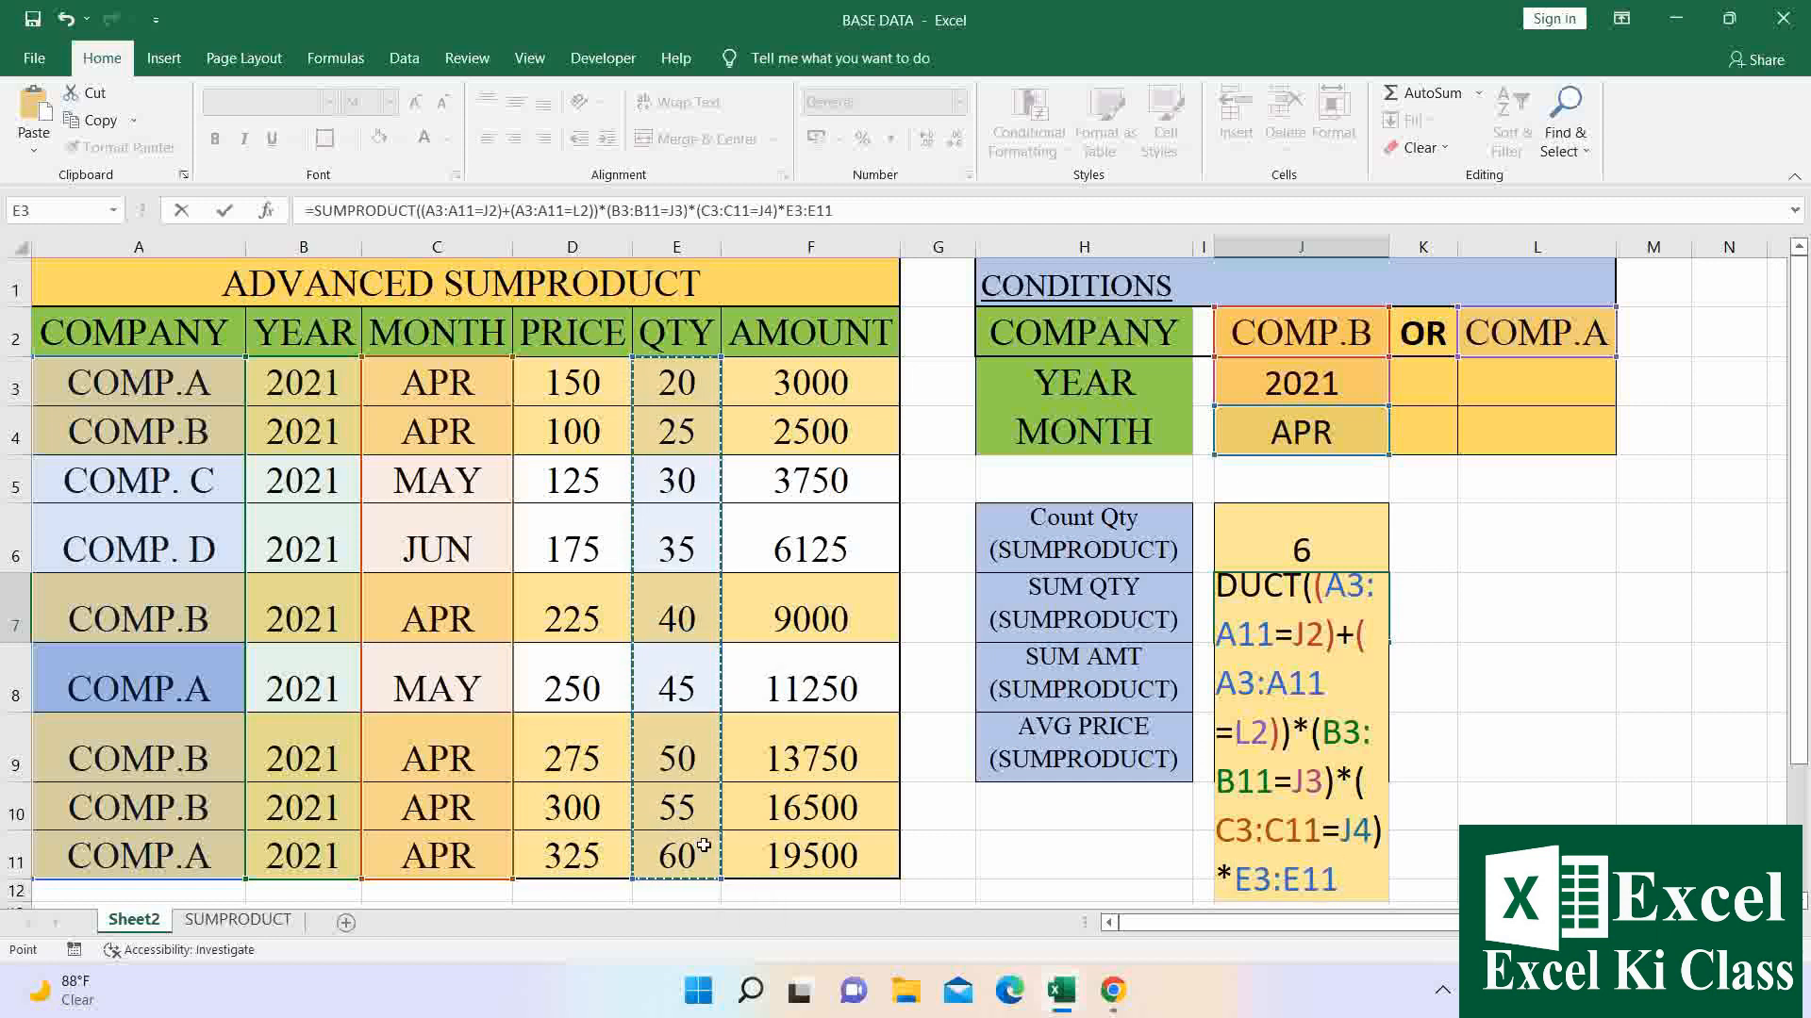
{"action": "type", "text": ")"}
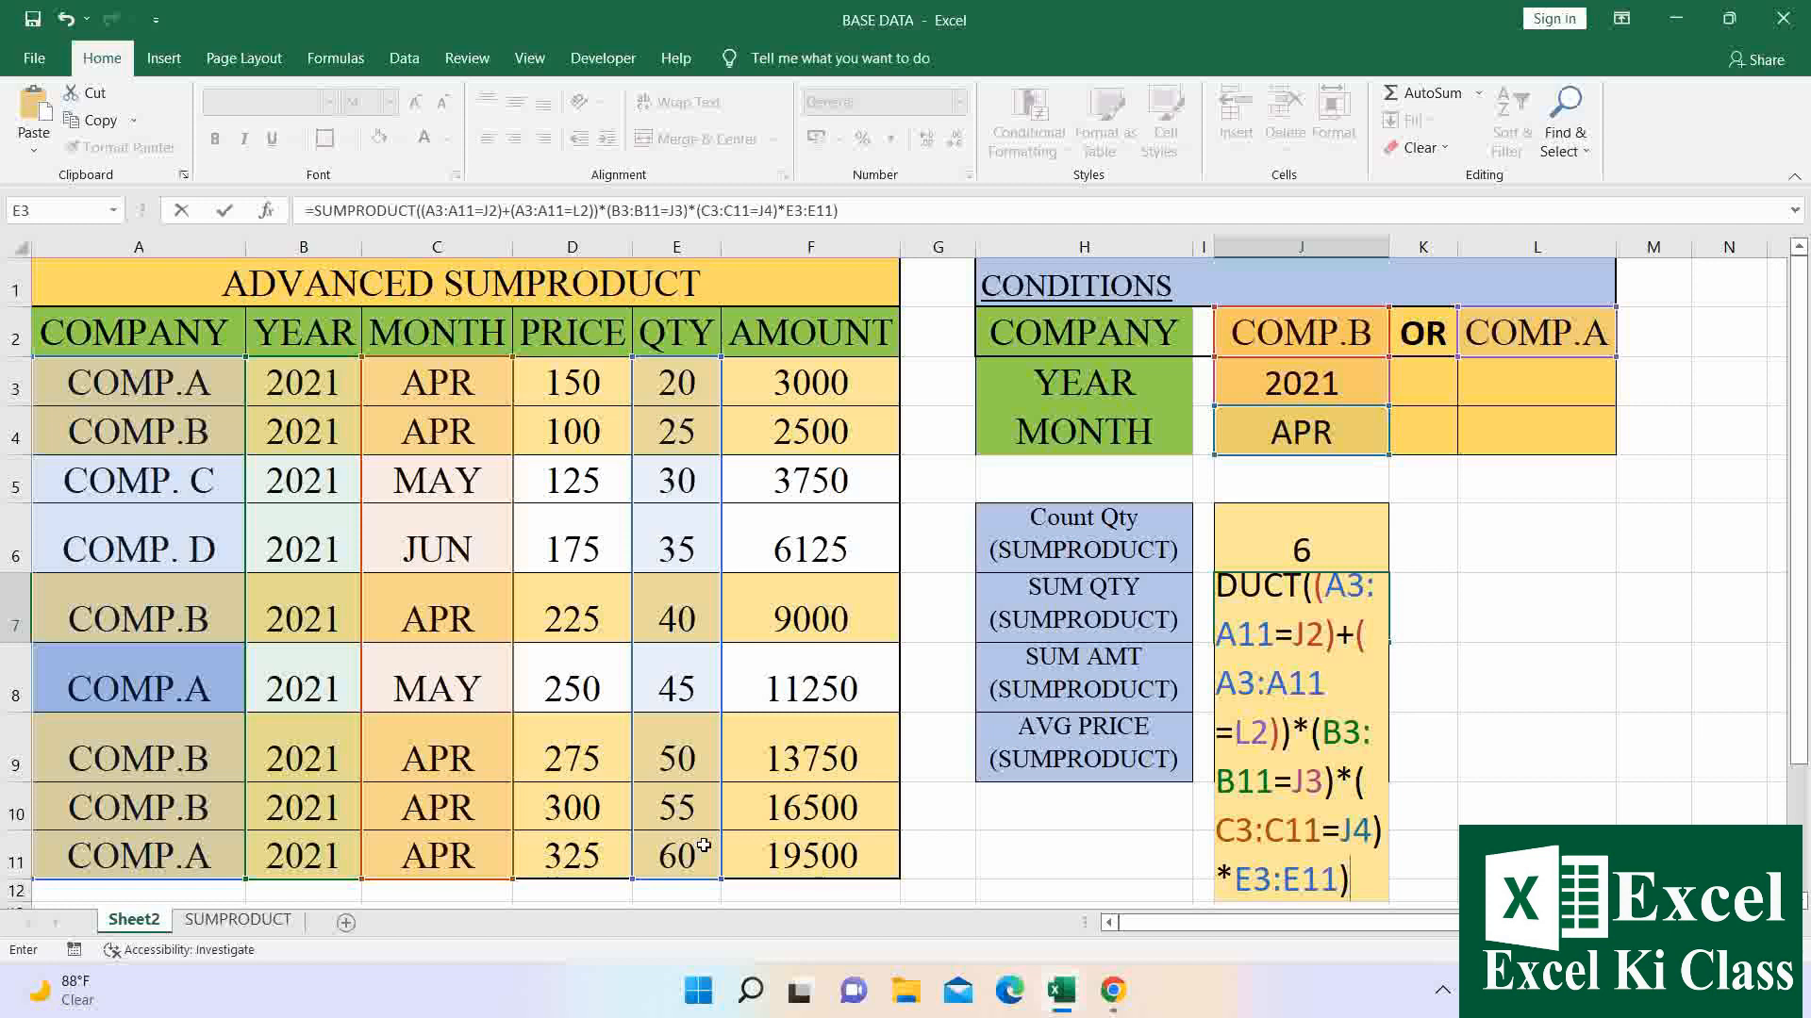
{"action": "key", "text": "Return"}
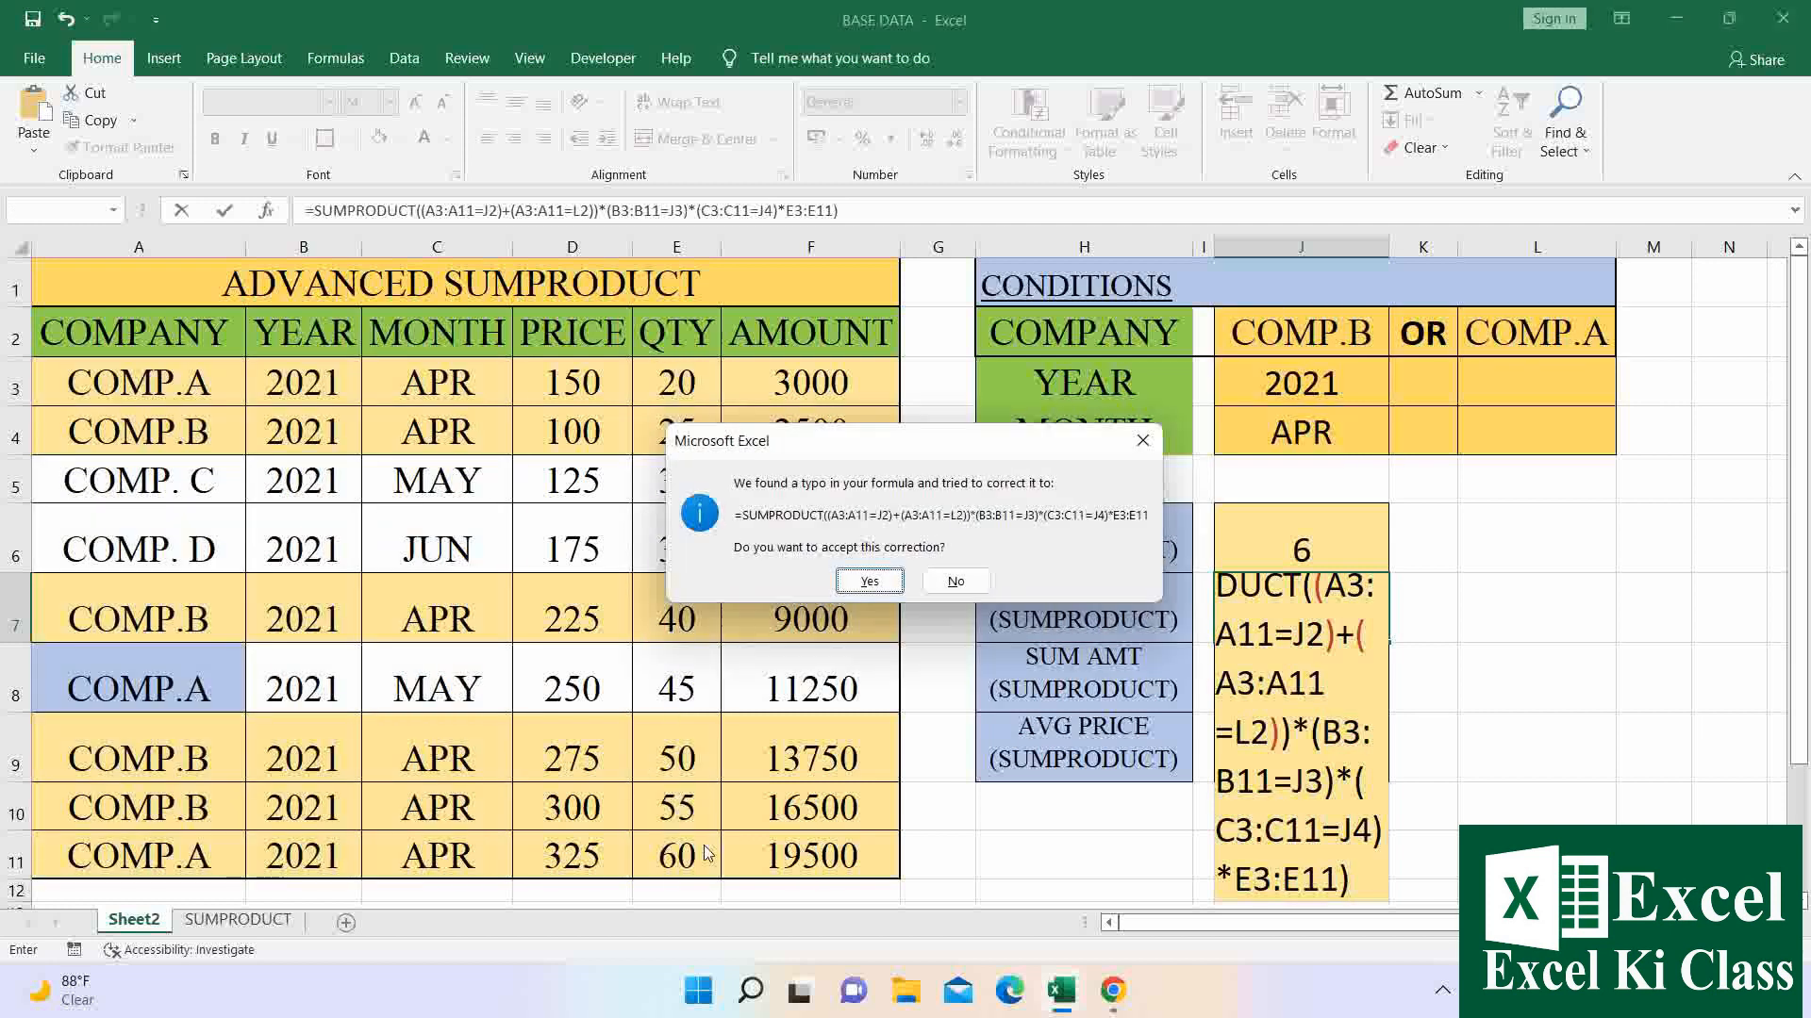
{"action": "key", "text": "Return"}
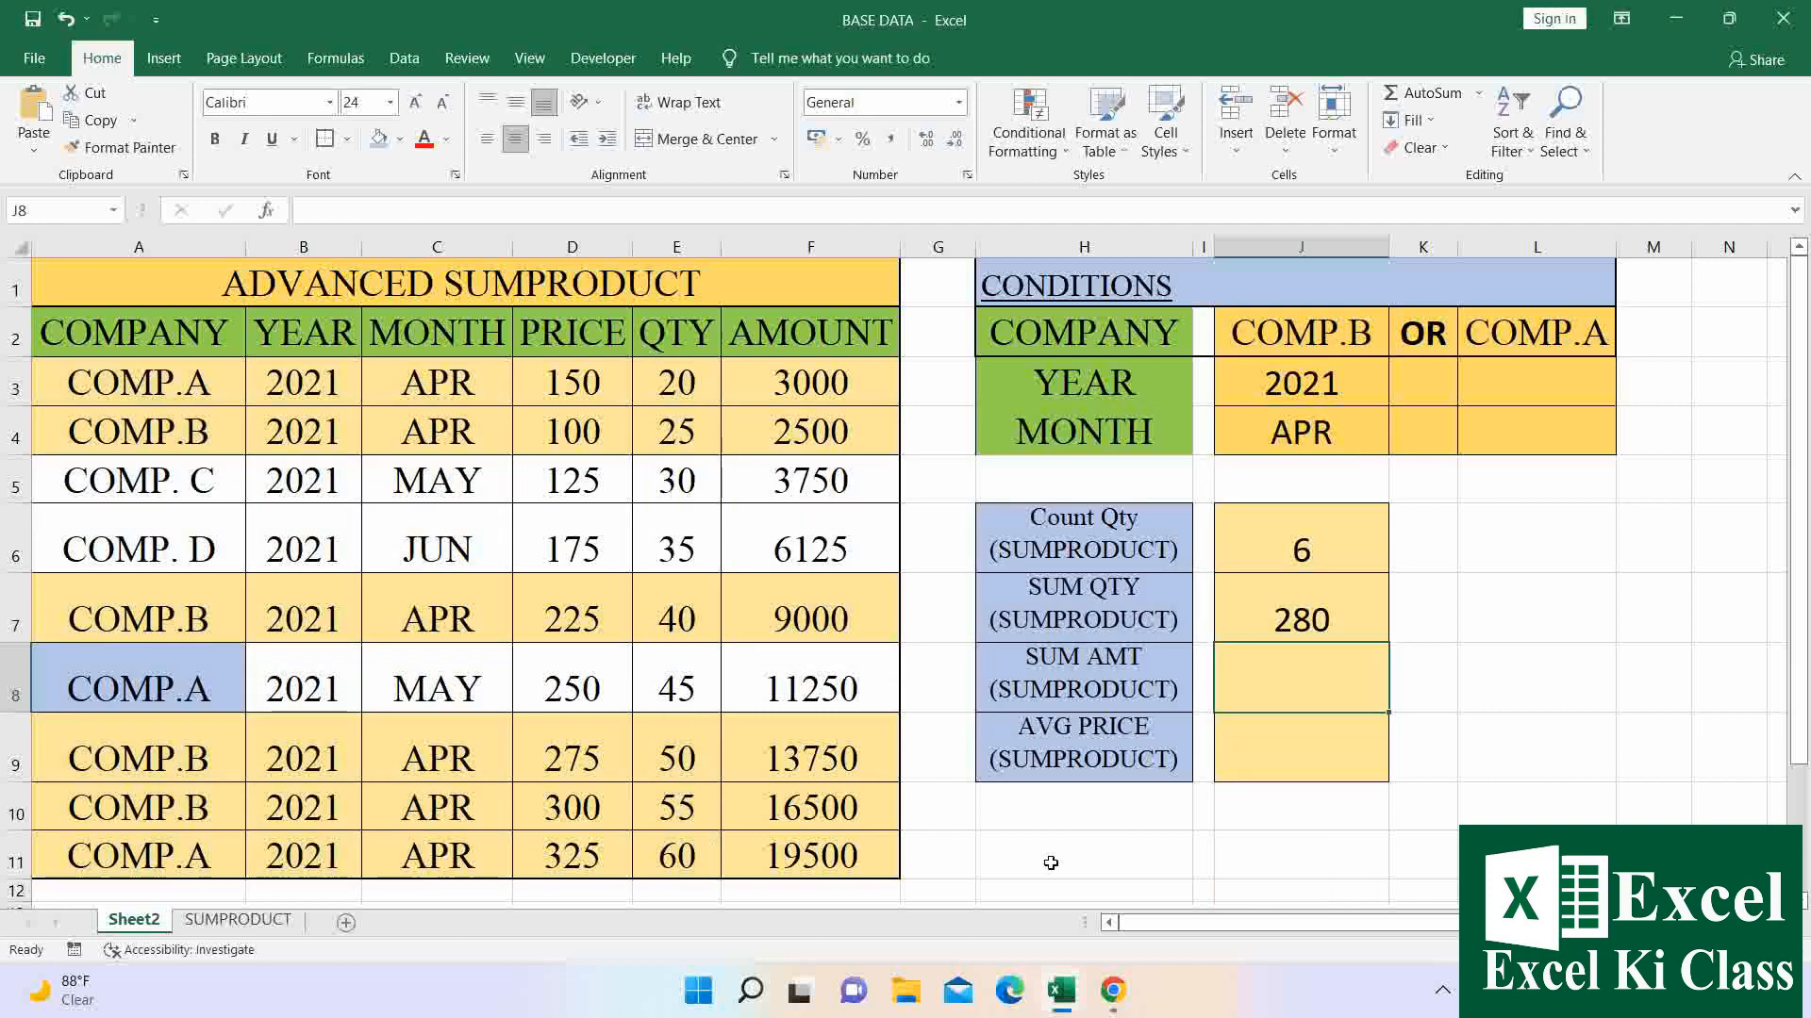
Enclose all of J7's SUMPRODUCT terms in its parentheses: =SUMPRODUCT(((A3:A11=J2)+(A3:A11=L2))*(B3:B11=J3)*(C3:C11=J4)*E3:E11).
{"action": "left_click", "coordinate": [1285, 603]}
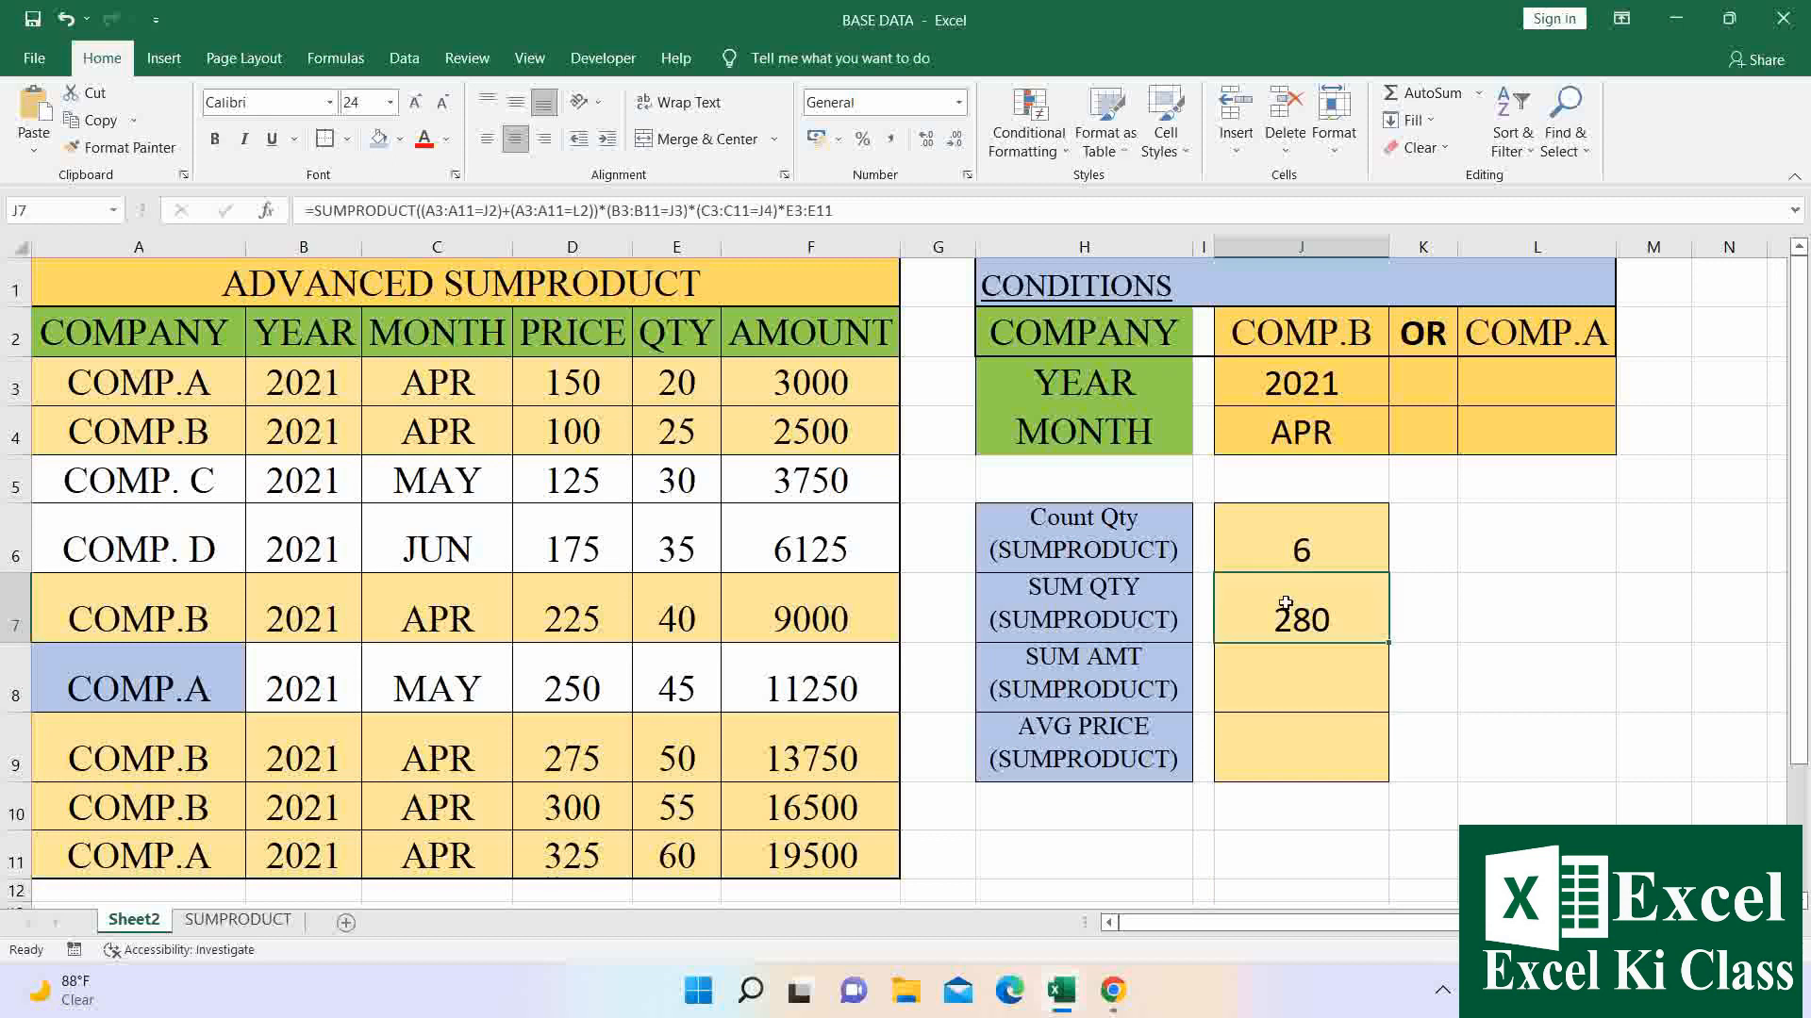
{"action": "key", "text": "F2"}
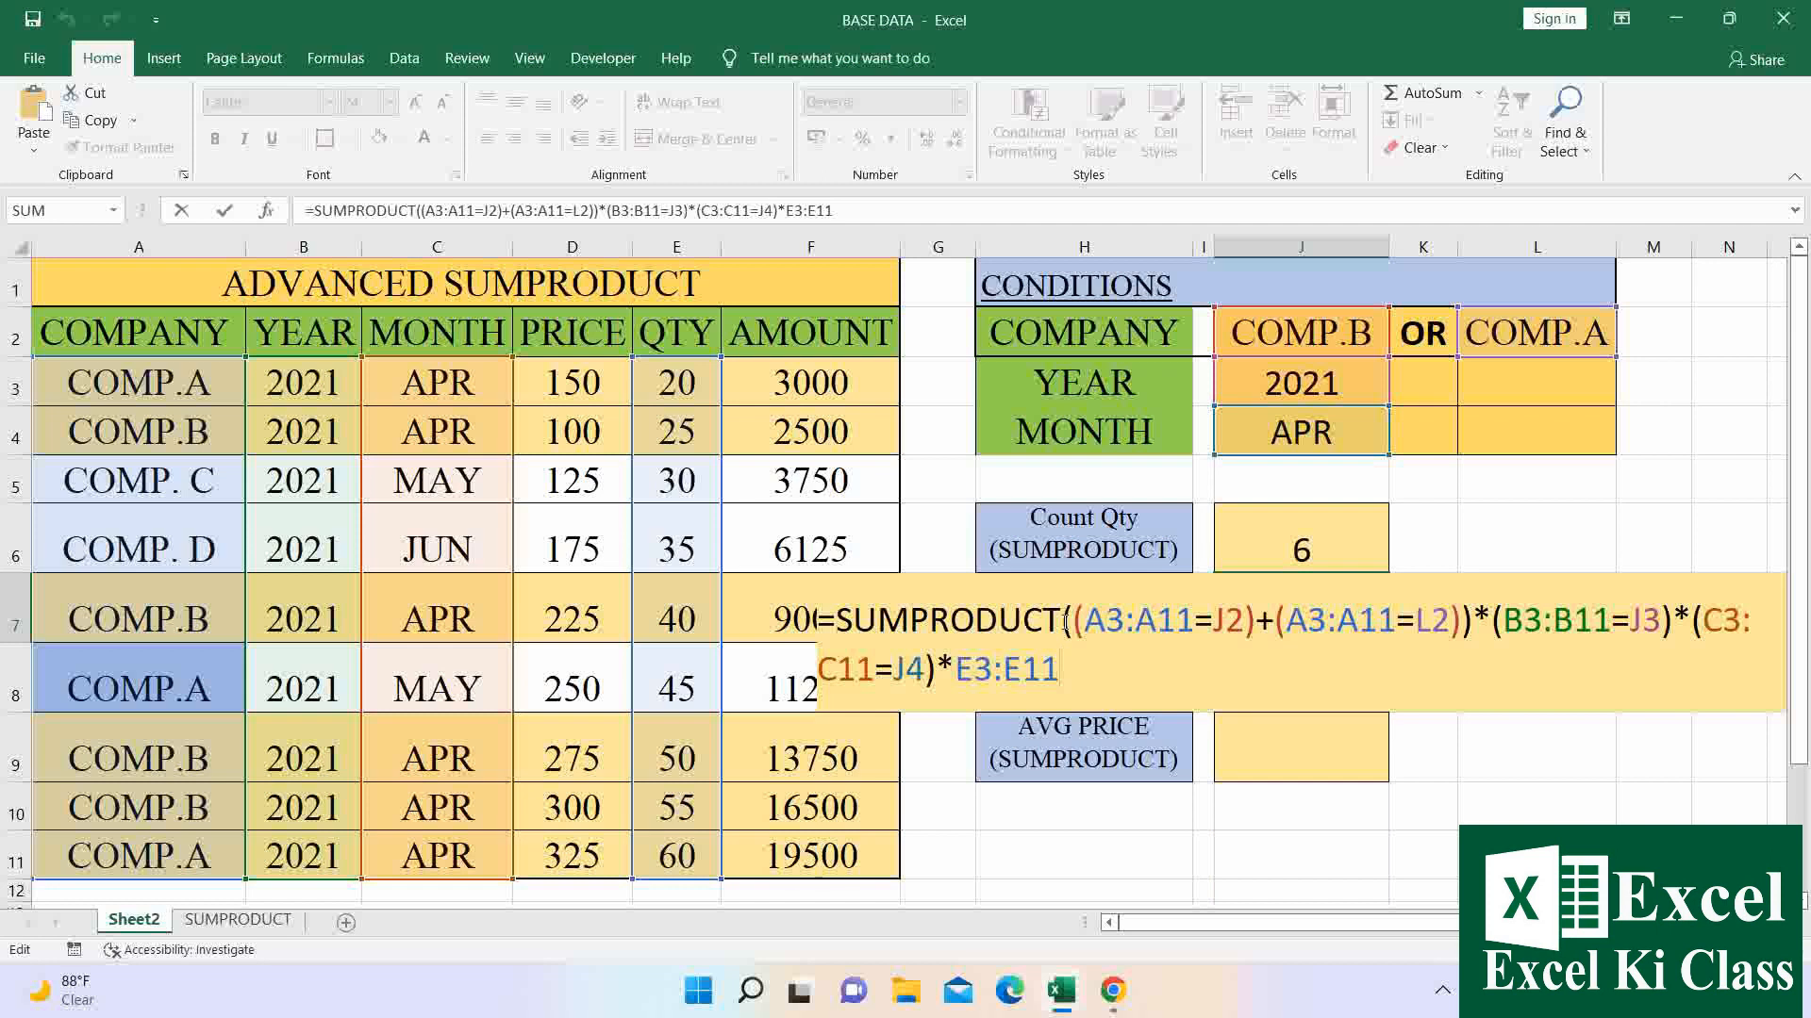
{"action": "left_click", "coordinate": [1065, 620]}
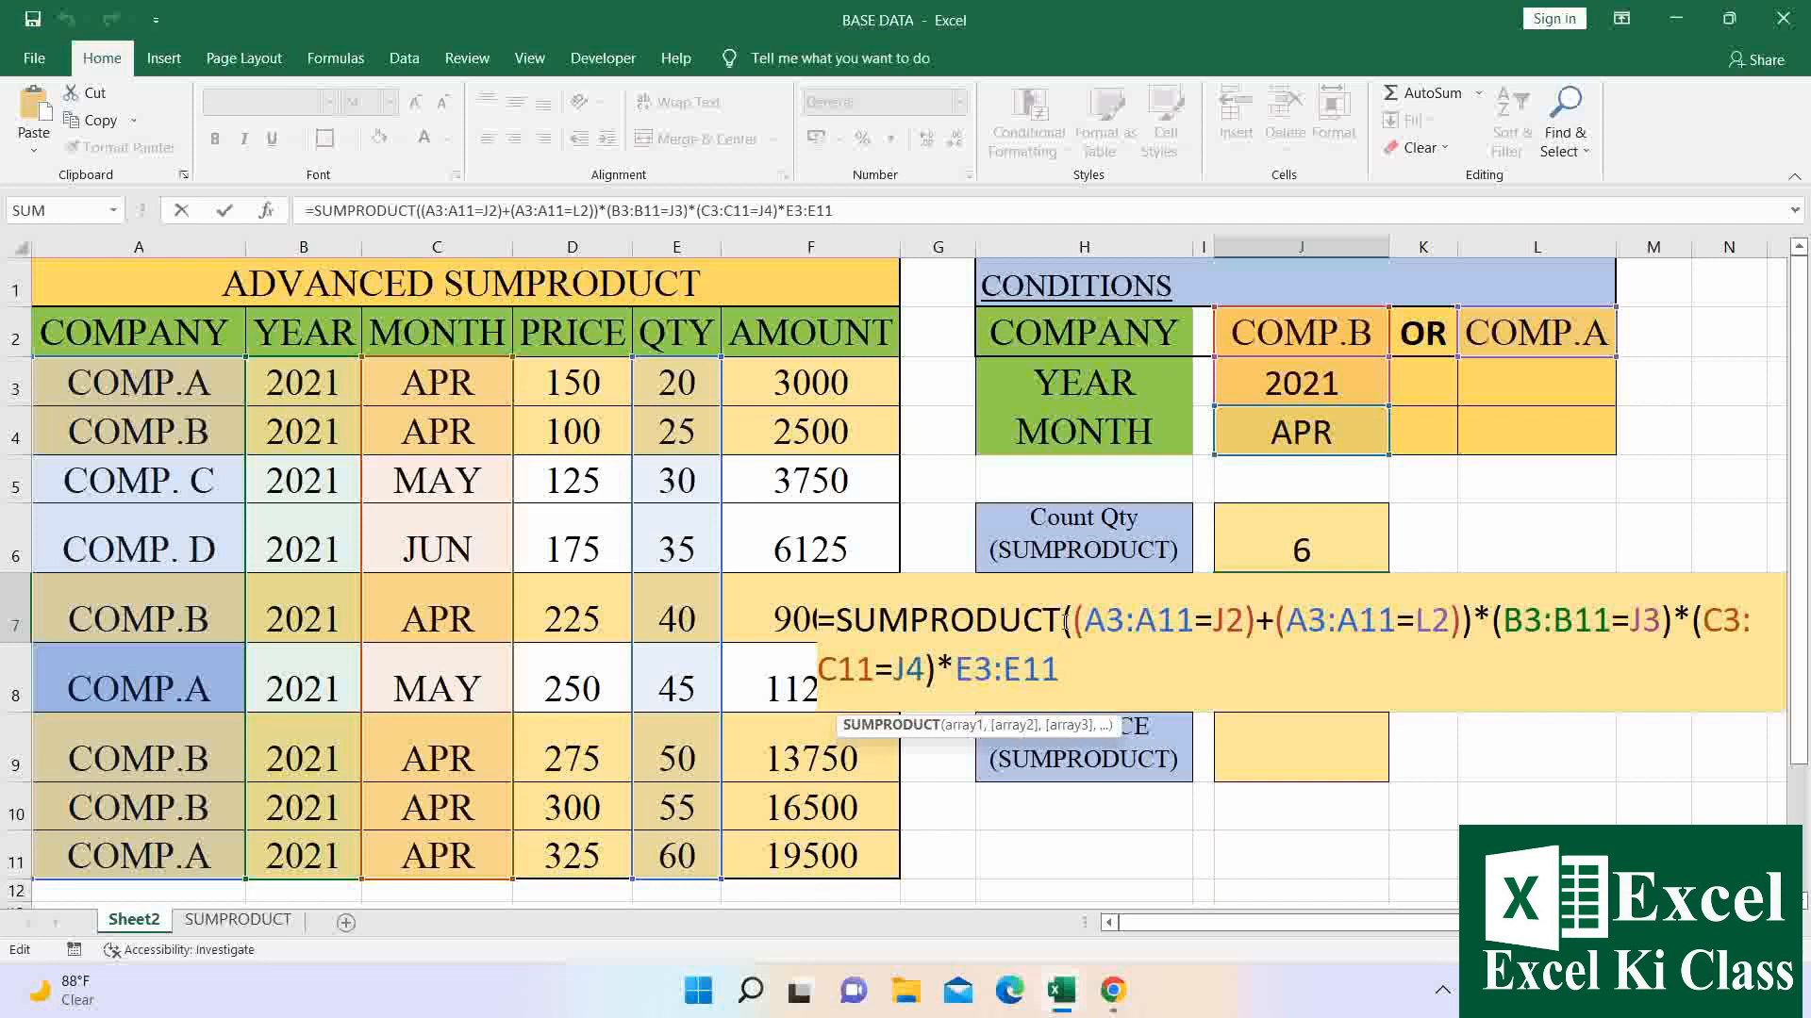
{"action": "type", "text": "("}
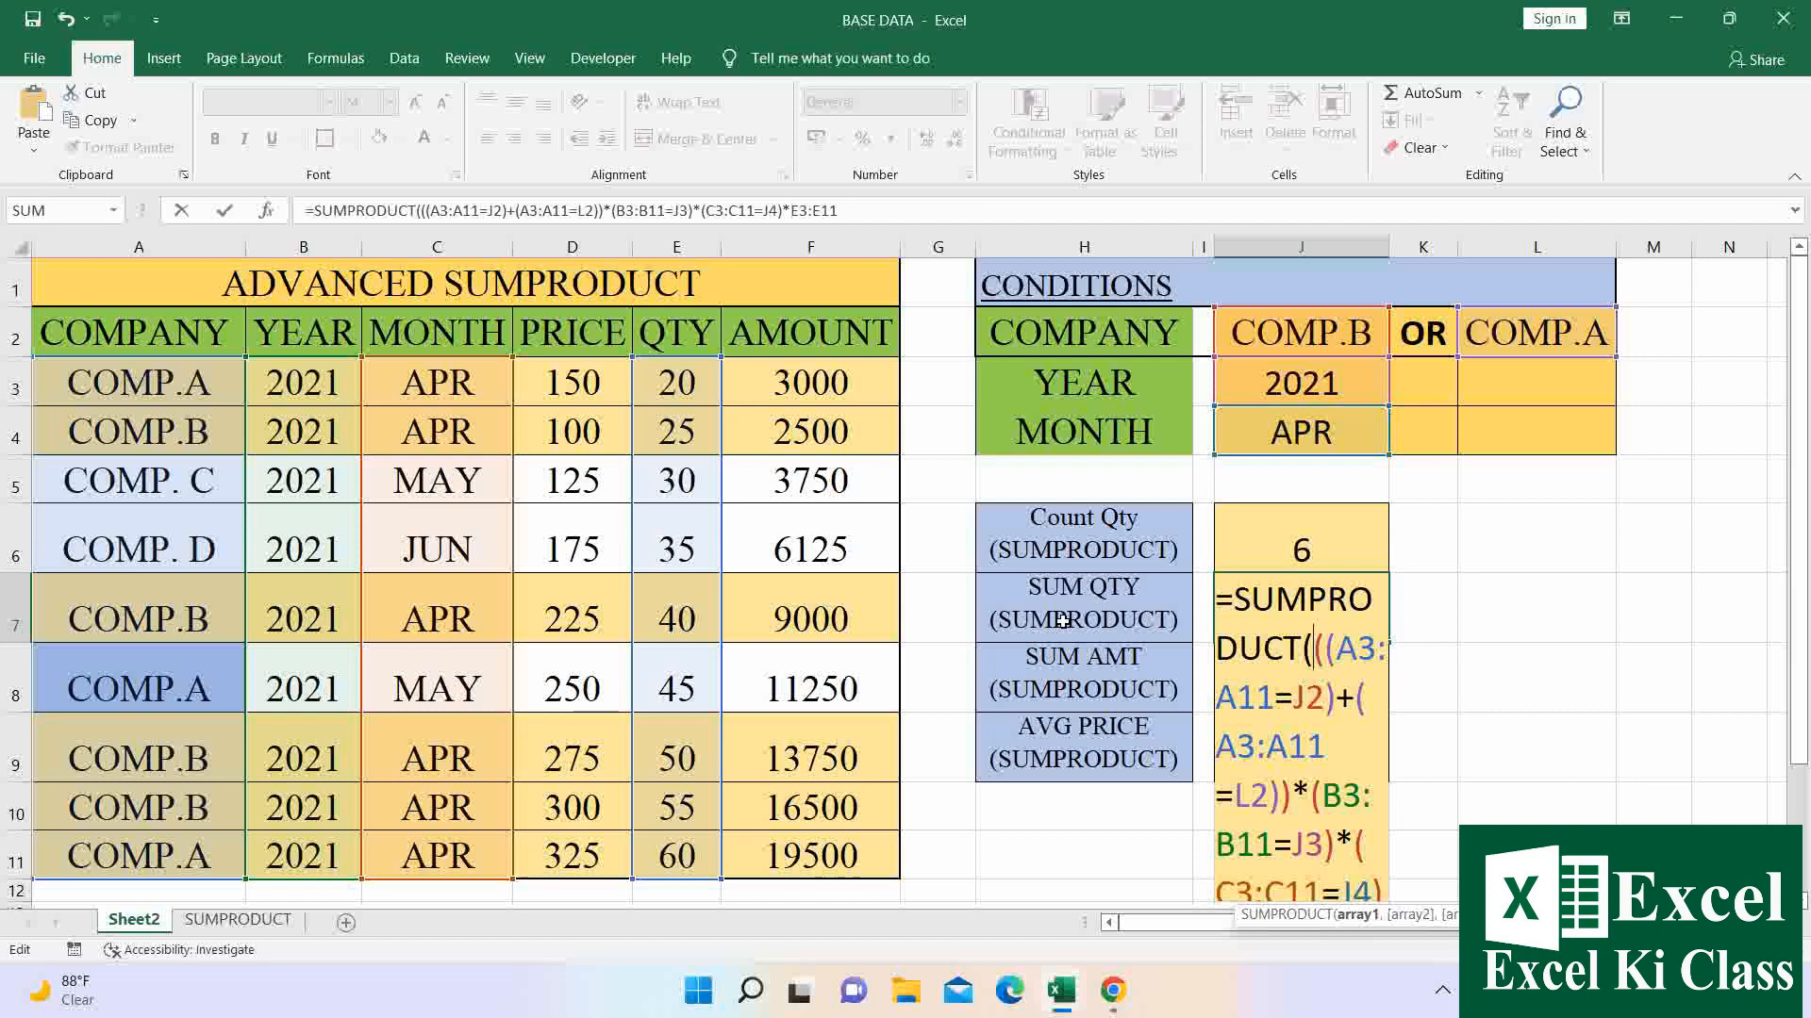
{"action": "left_click", "coordinate": [860, 215]}
{"action": "type", "text": ")"}
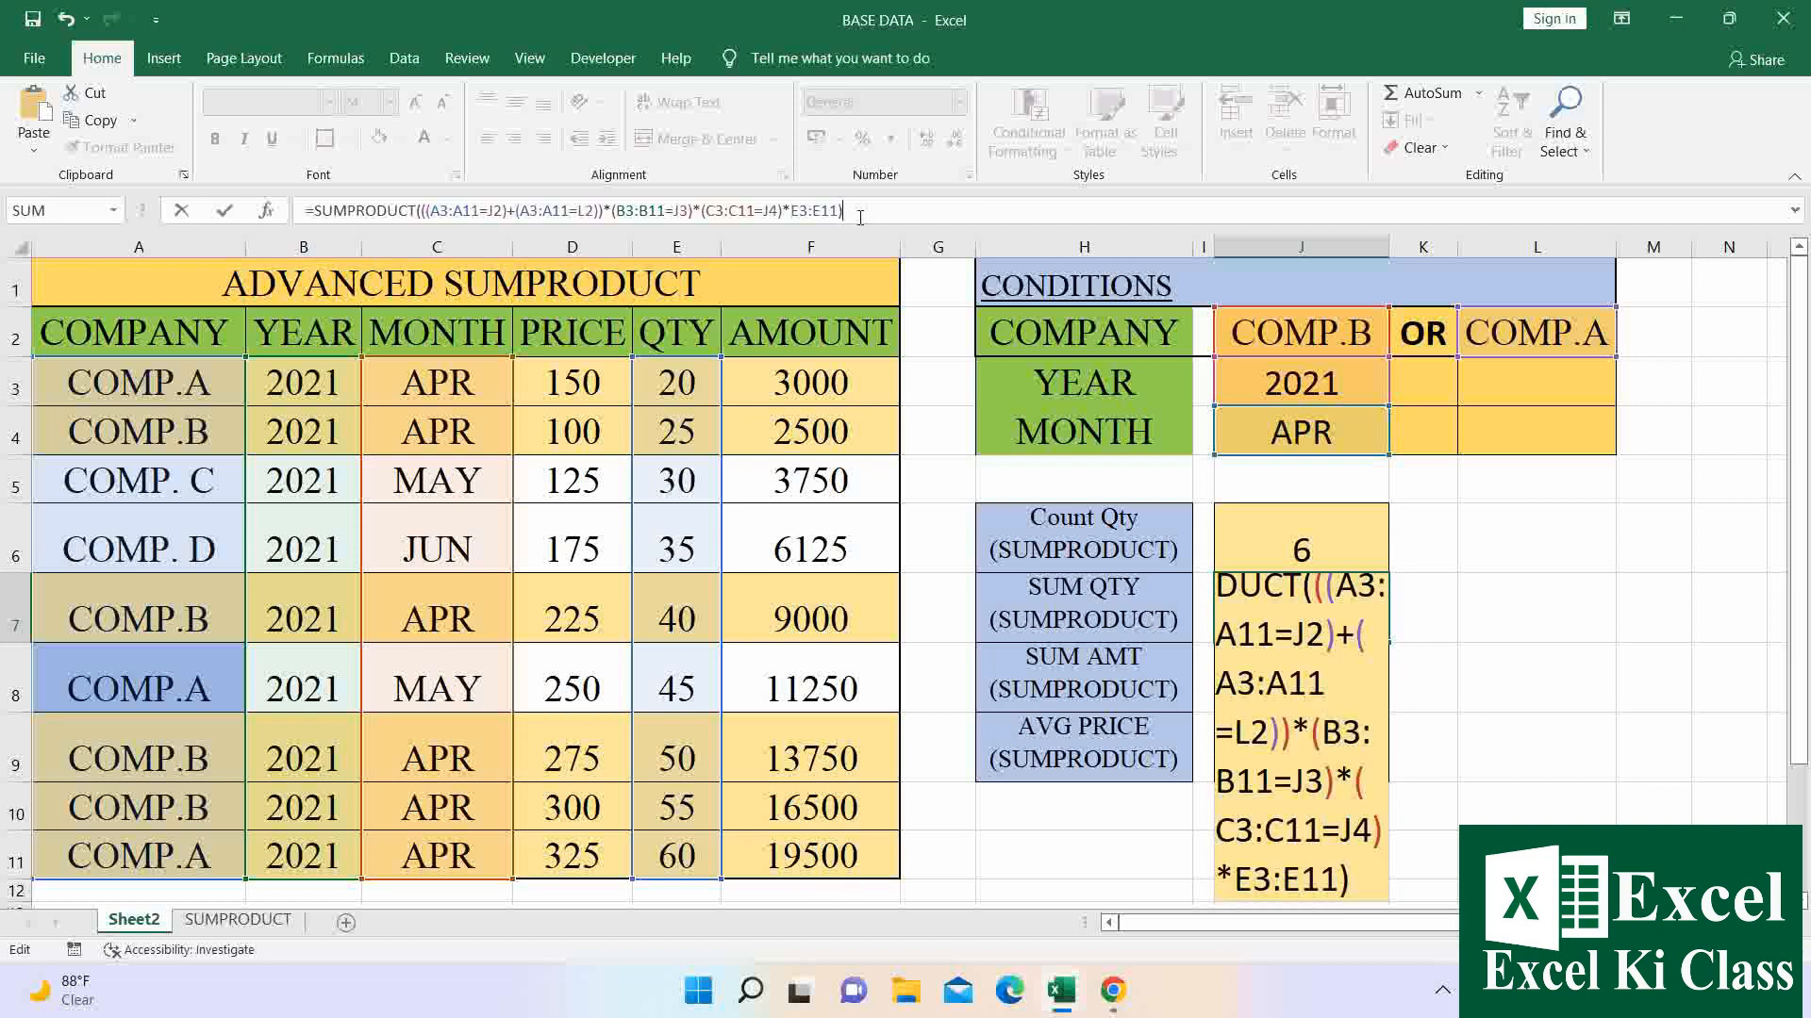
{"action": "key", "text": "Return"}
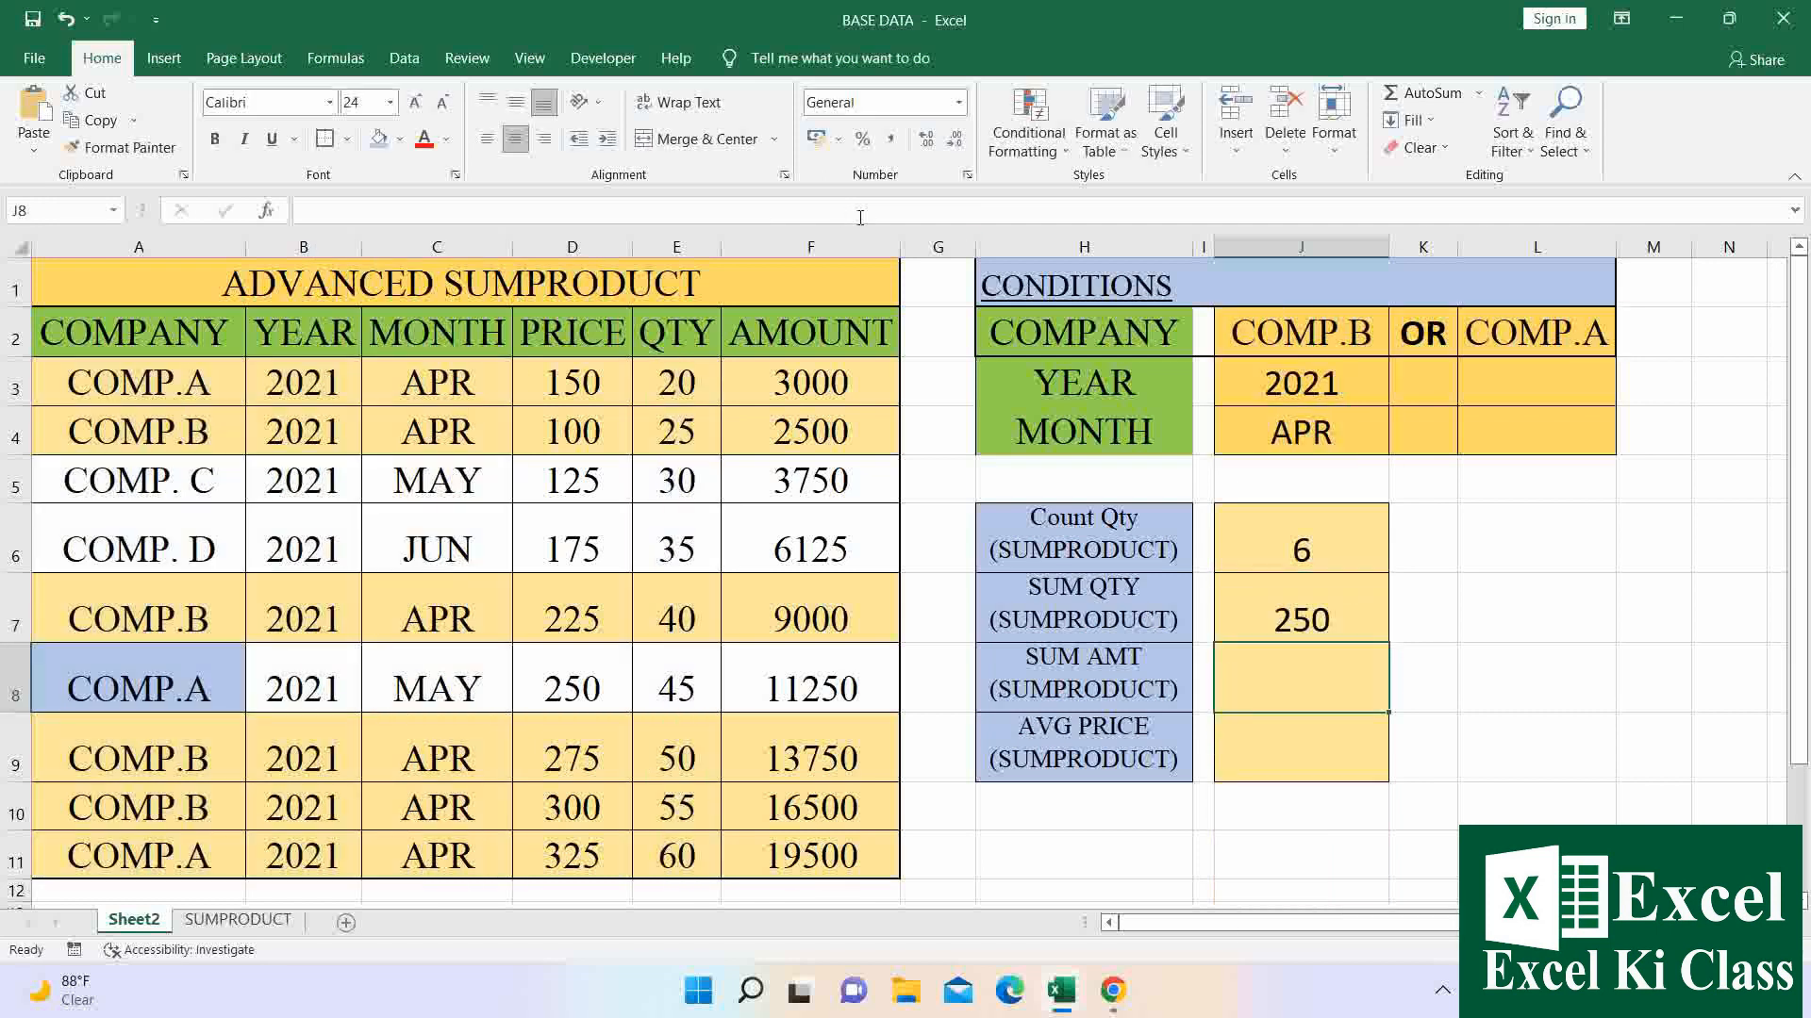
{"action": "key", "text": "Up"}
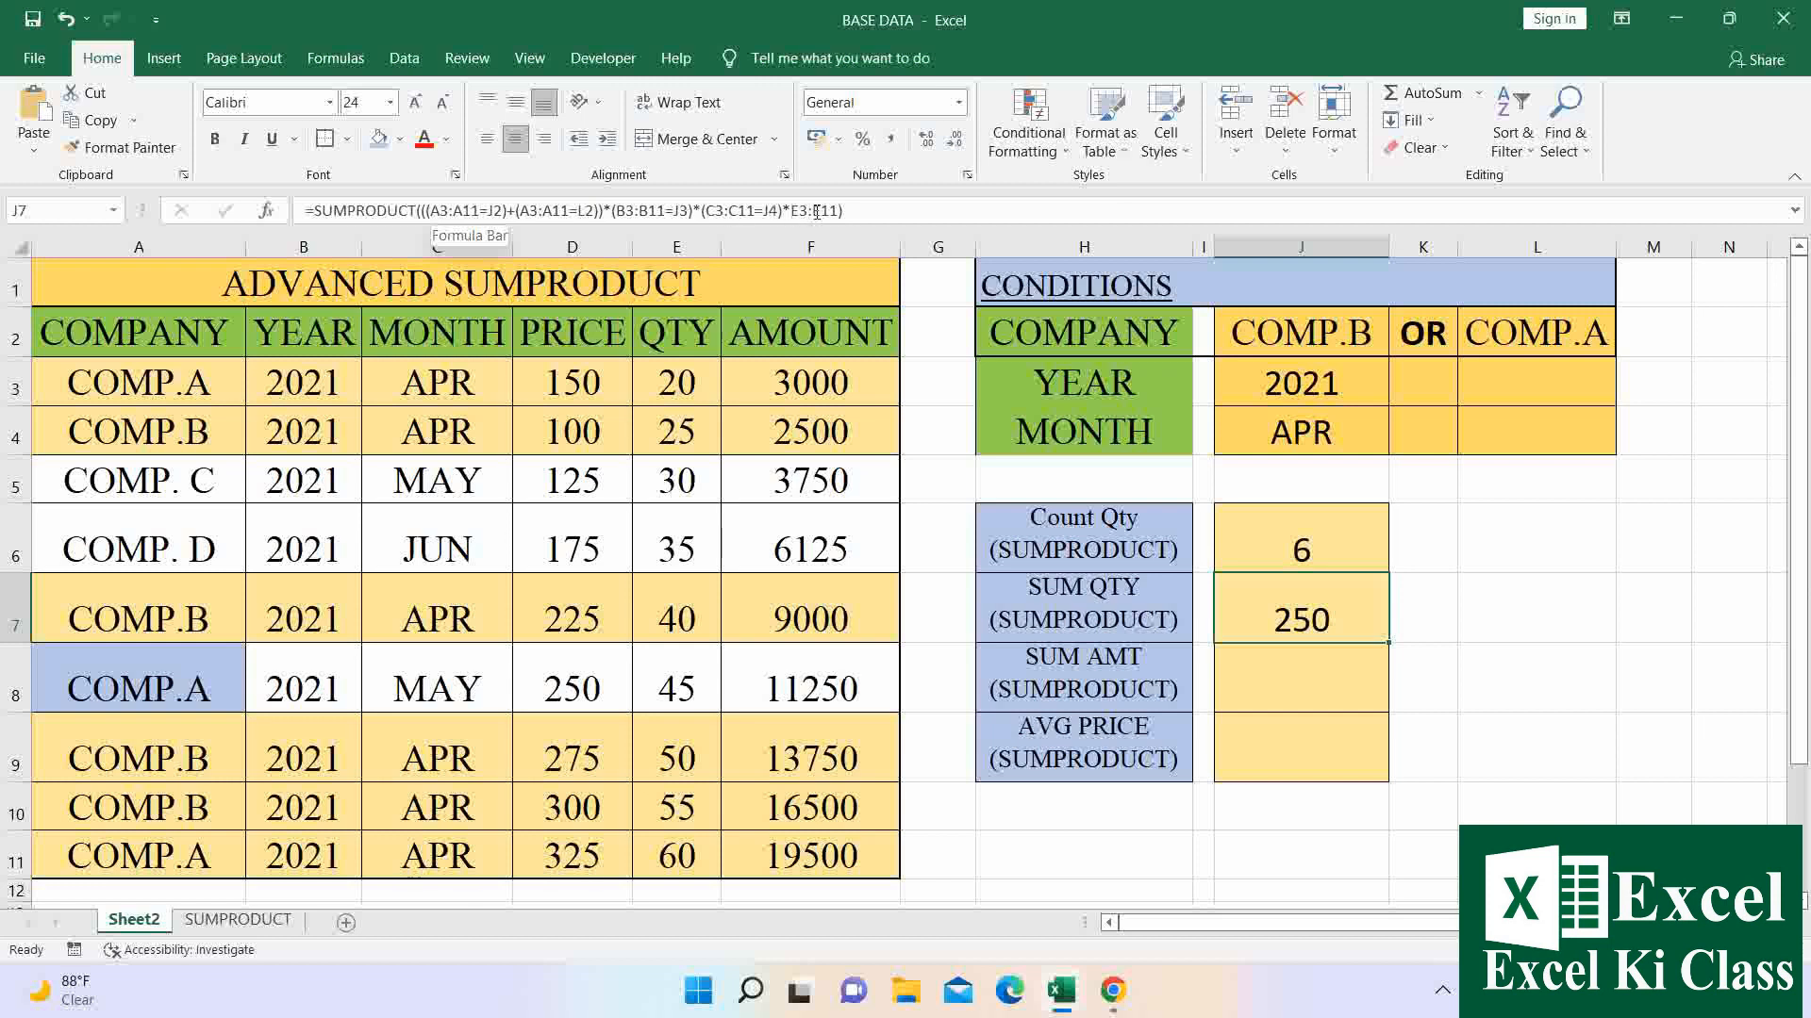
Start a SUMPRODUCT formula in J8 (SUM AMT) with the company condition A3:A11=J2, followed by a plus sign.
{"action": "left_click", "coordinate": [1273, 685]}
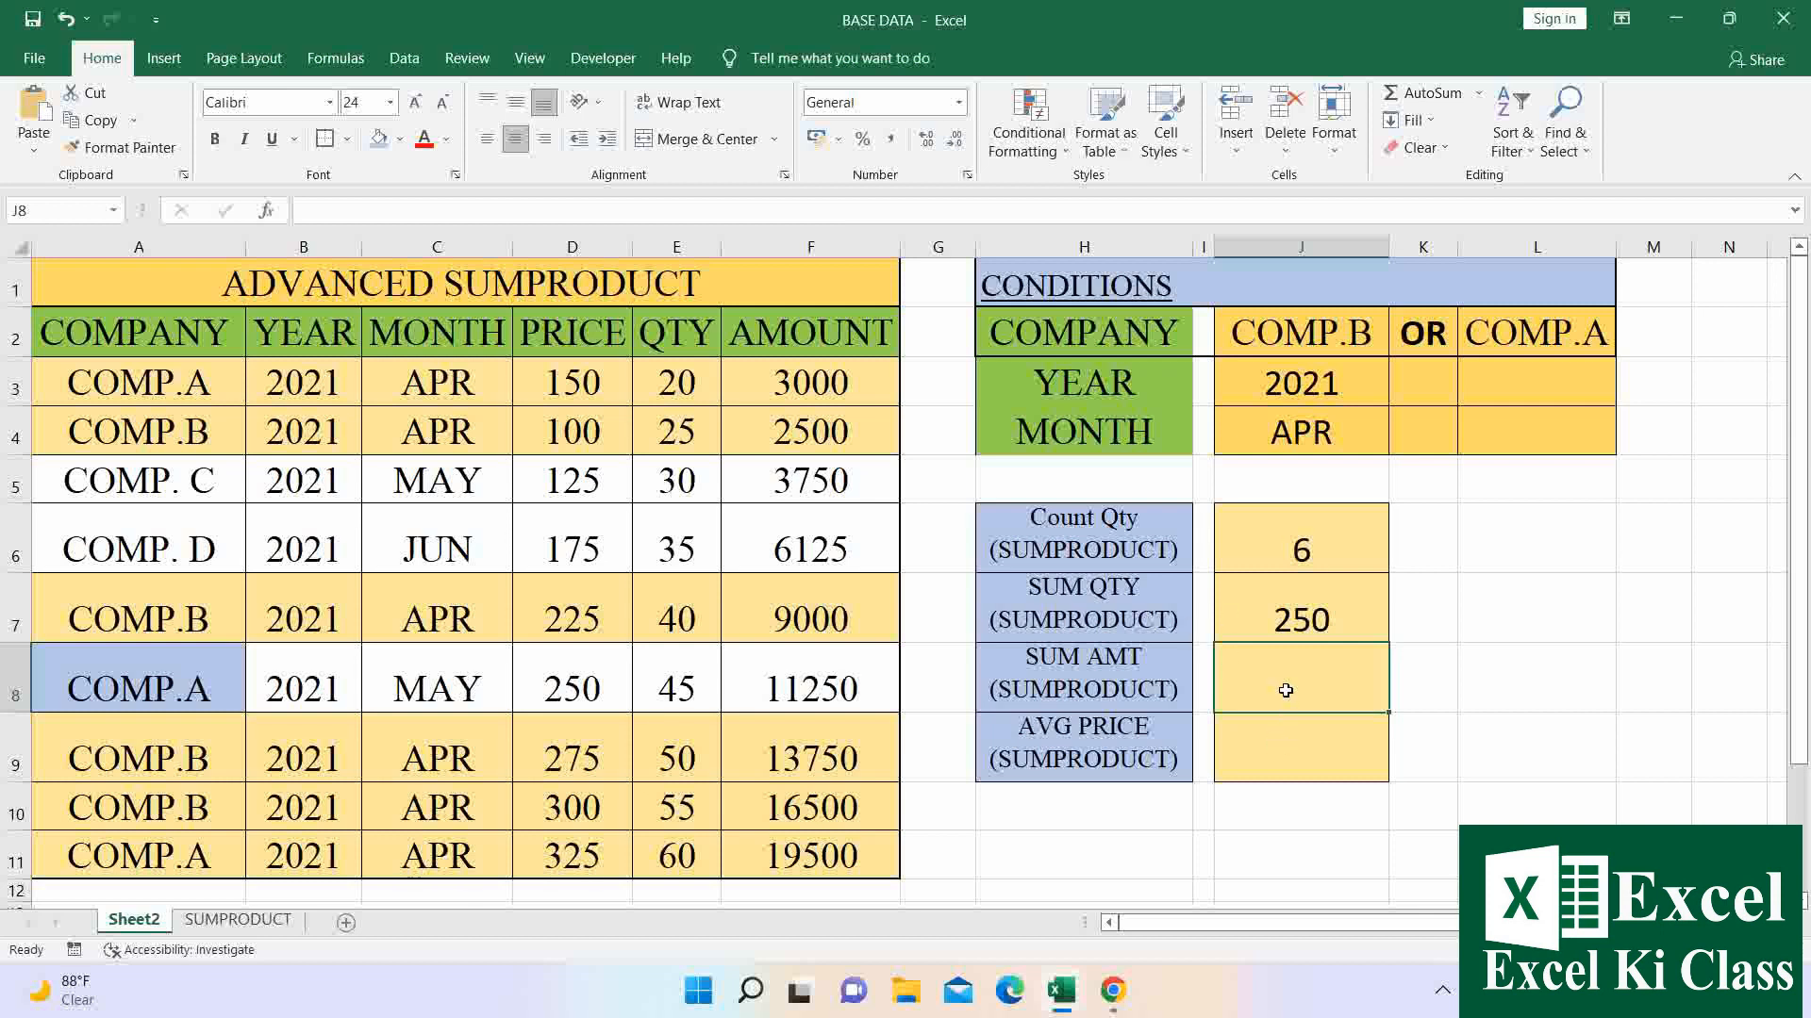
{"action": "type", "text": "=SUM"}
{"action": "key", "text": "Down"}
{"action": "key", "text": "Down"}
{"action": "key", "text": "Down"}
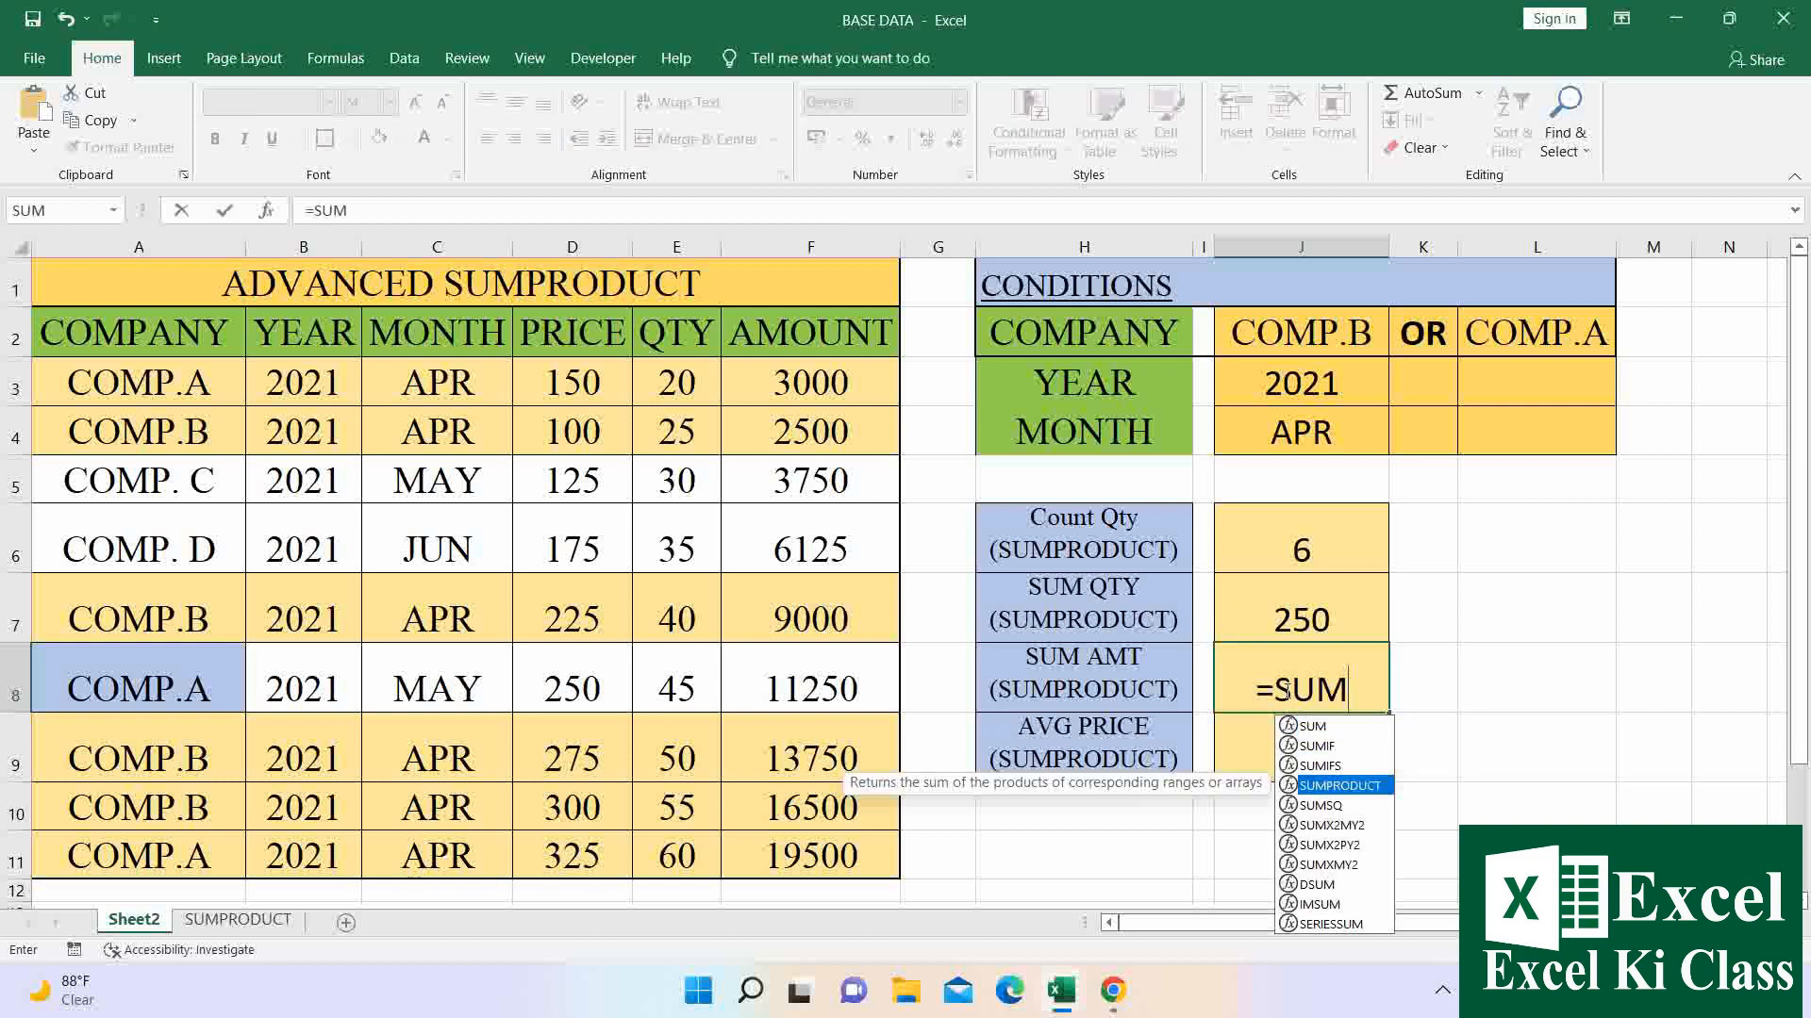
{"action": "key", "text": "Tab"}
{"action": "left_click_drag", "start_coordinate": [193, 379], "coordinate": [193, 844]}
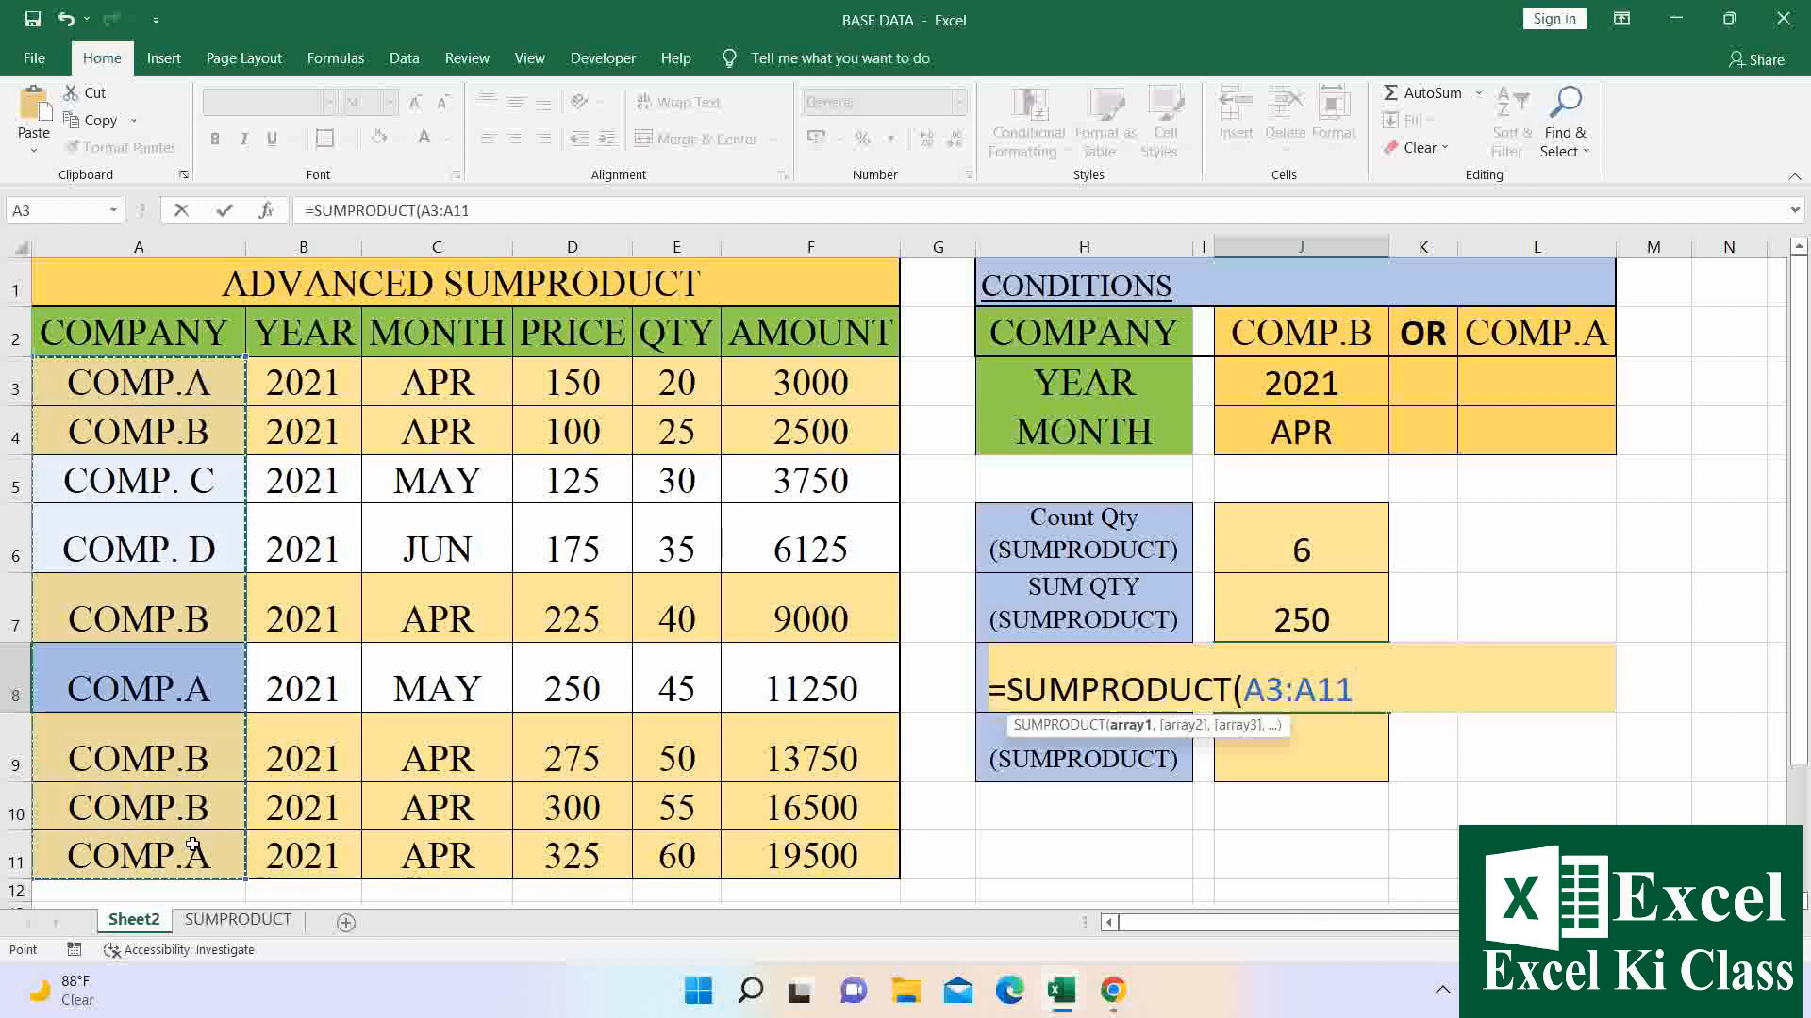
{"action": "type", "text": "="}
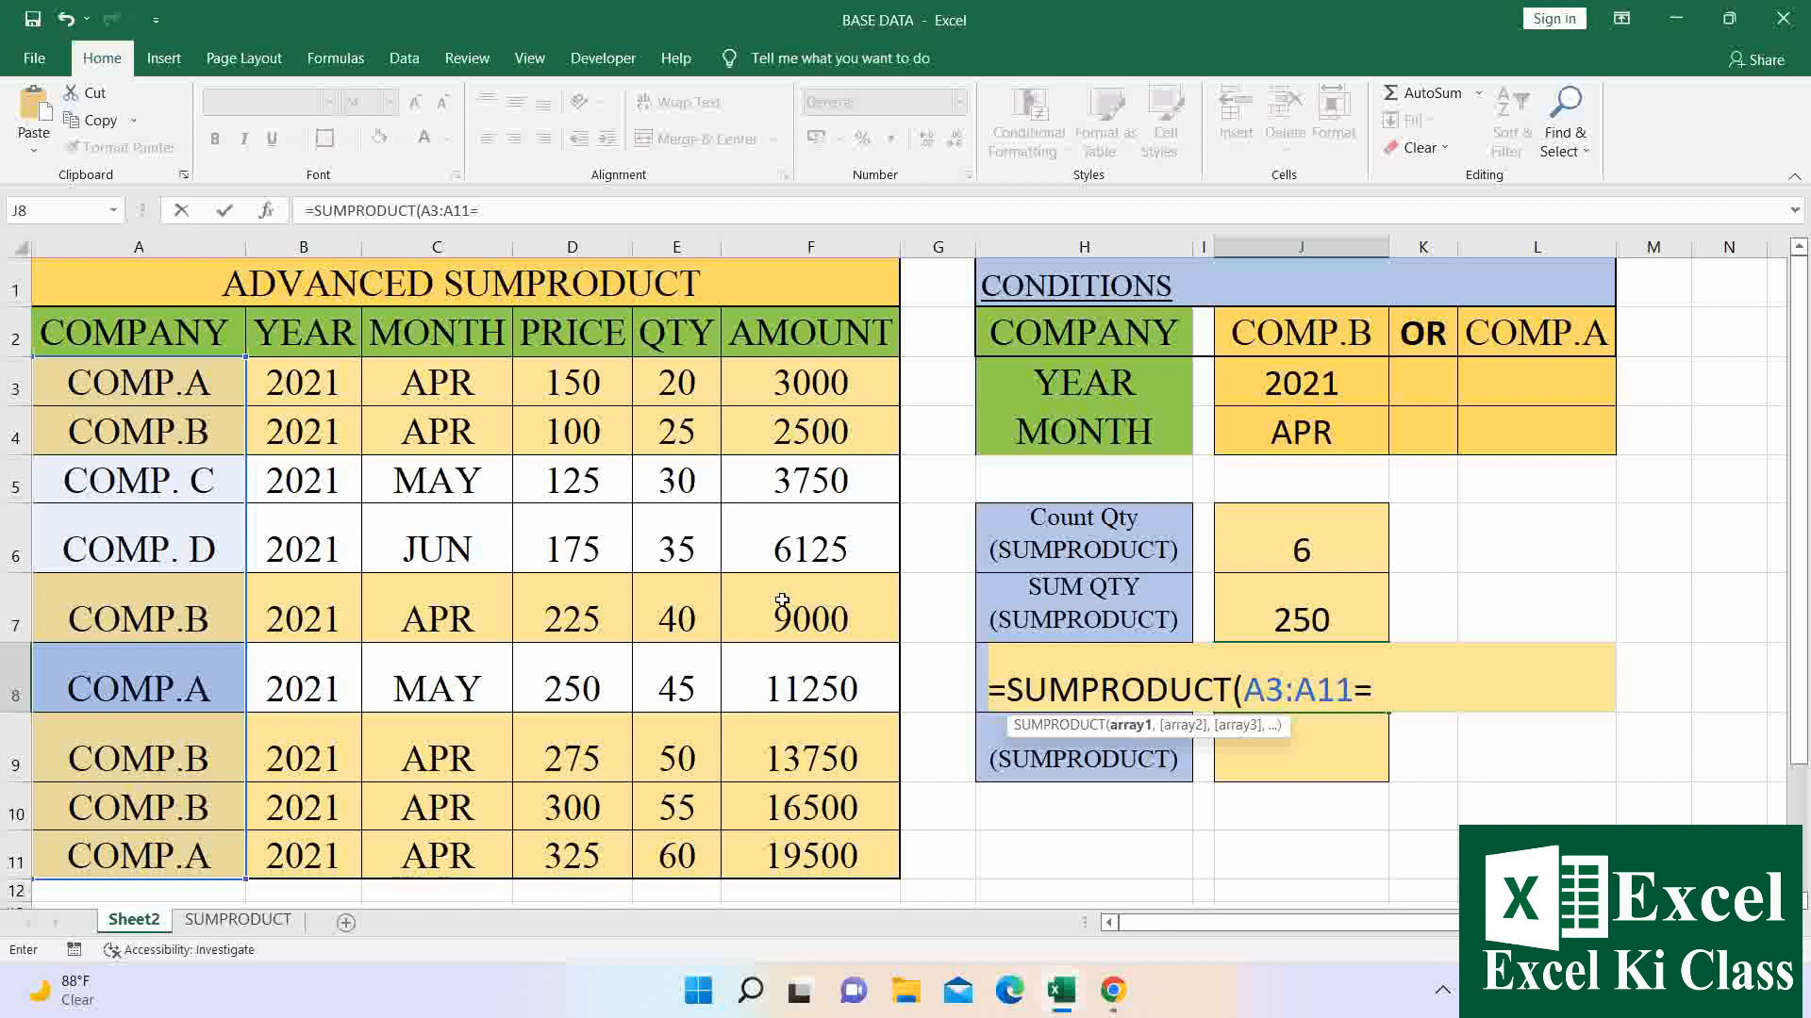
{"action": "left_click", "coordinate": [1307, 343]}
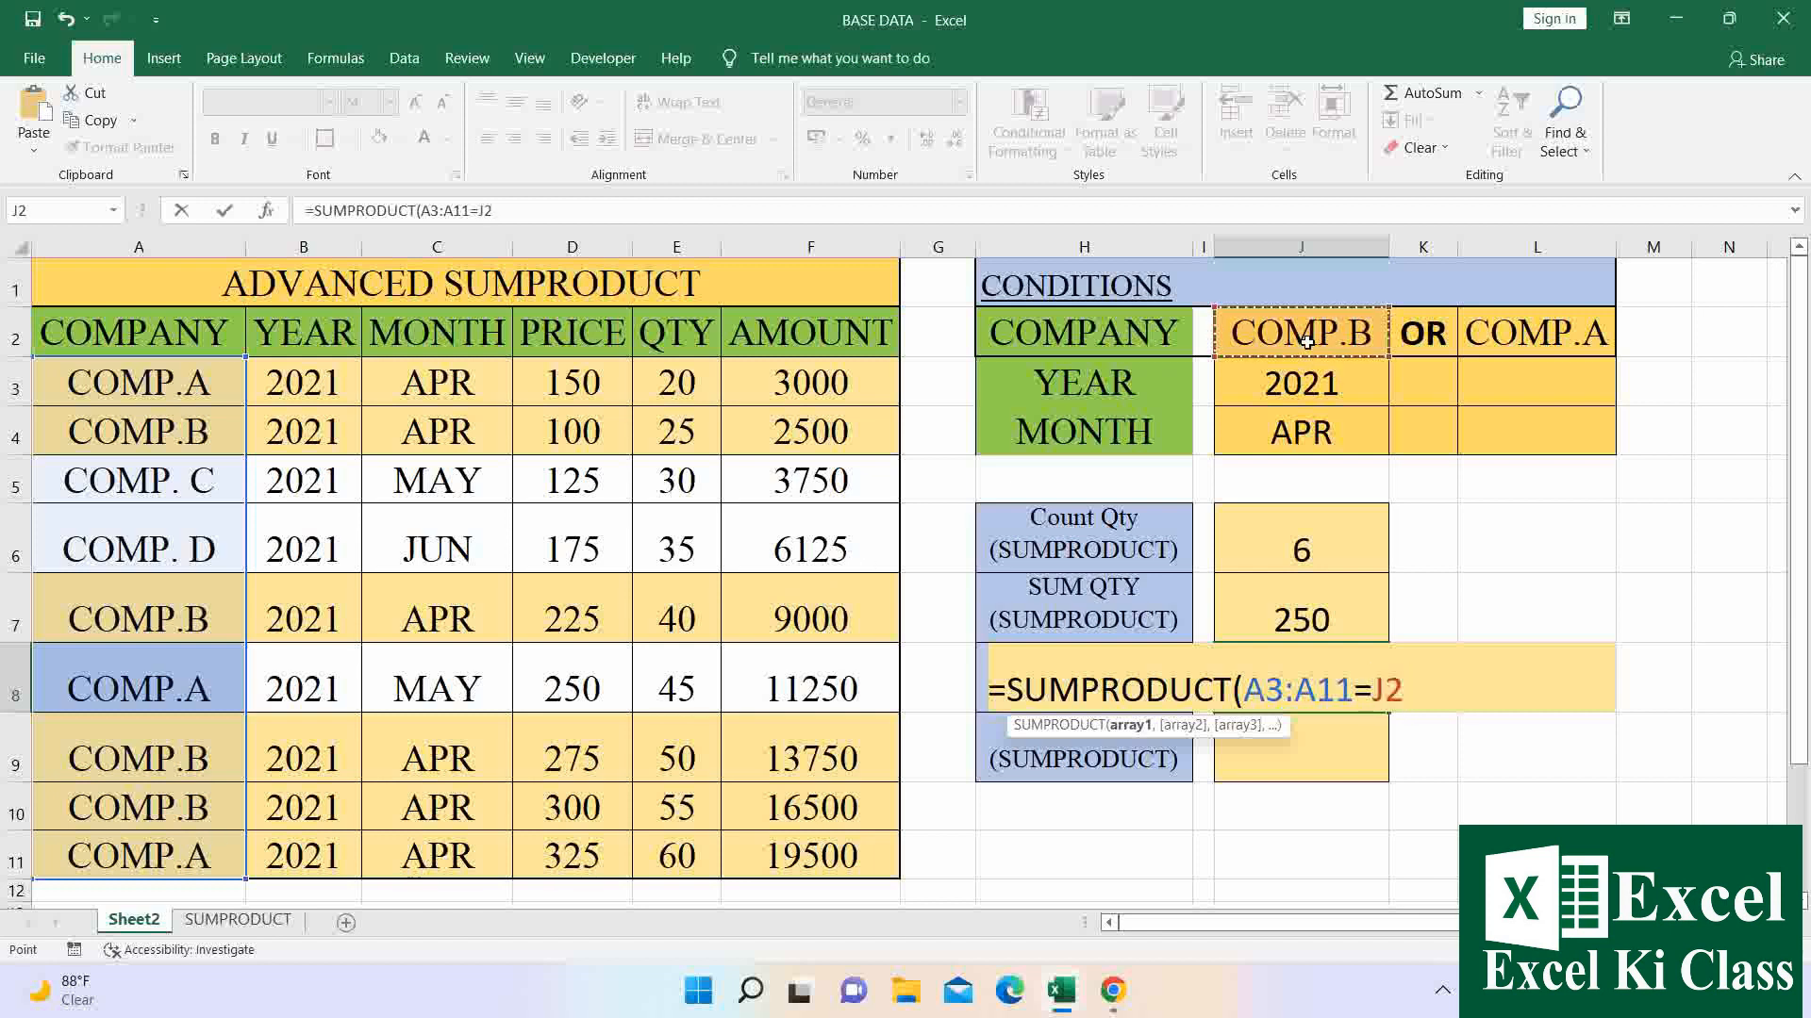
{"action": "type", "text": ")+"}
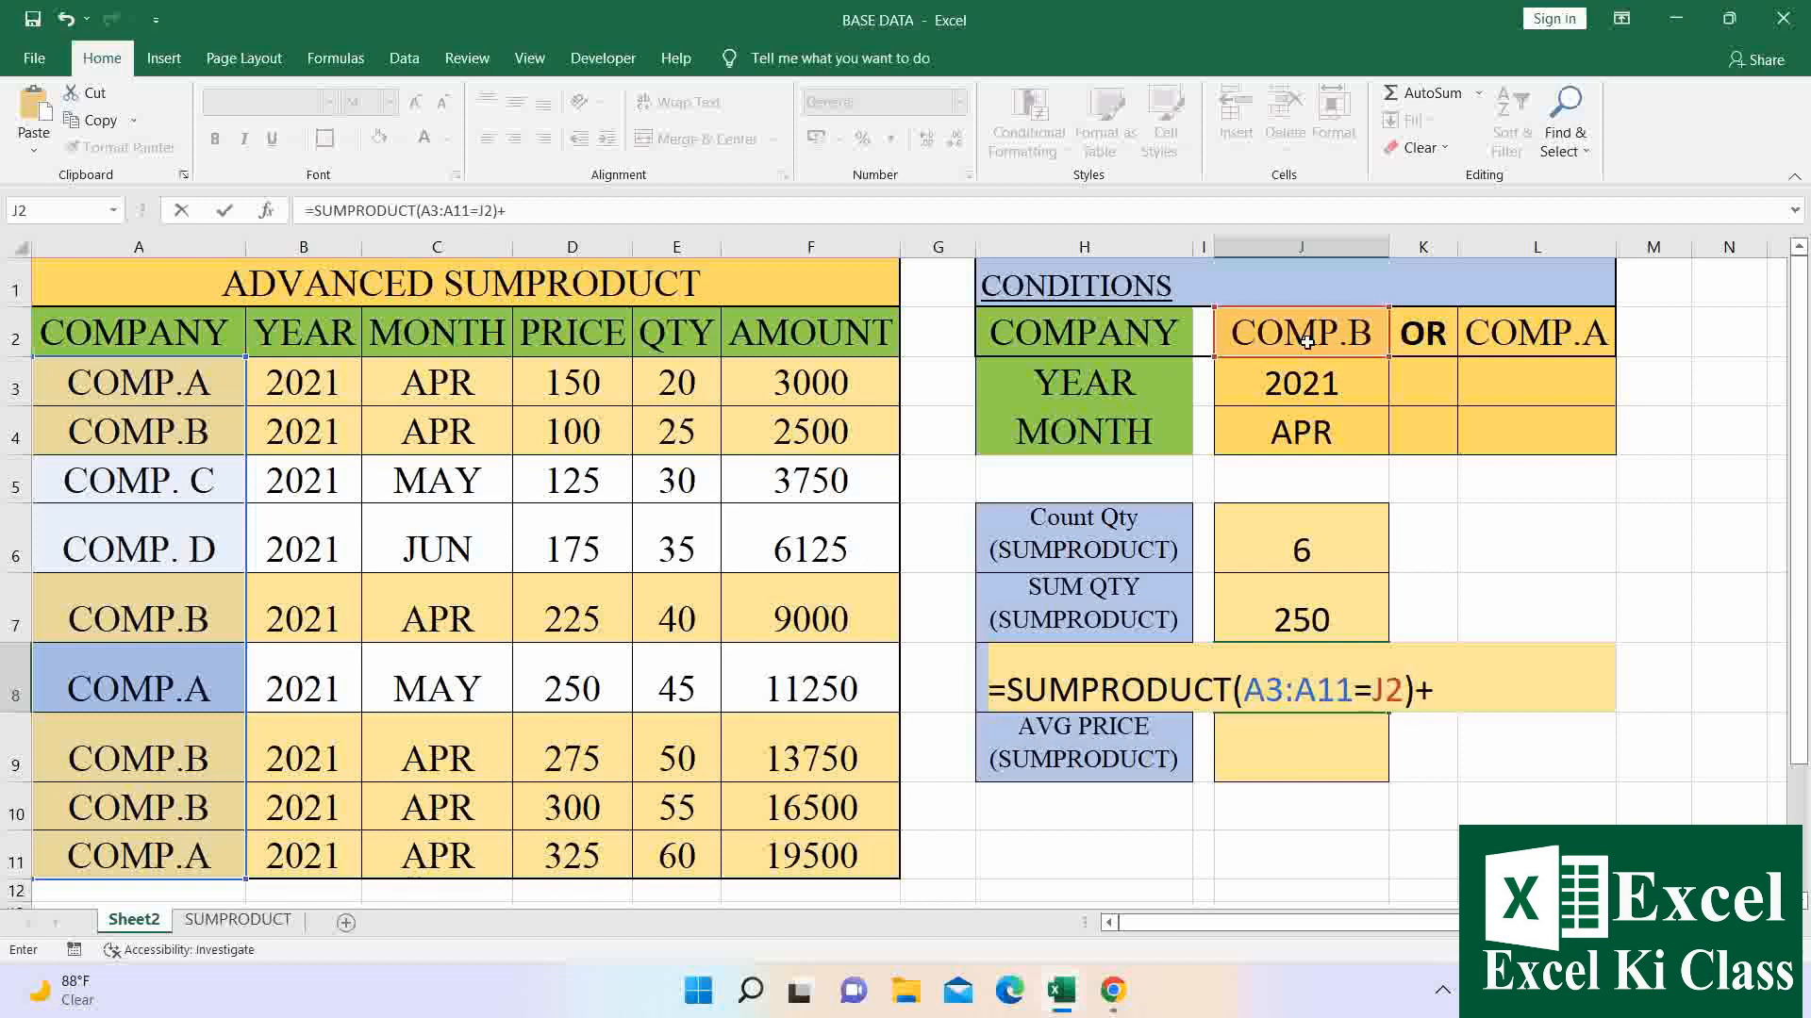
Add the alternative company condition (A3:A11=L2) to J8's formula and close the combined company group.
{"action": "left_click_drag", "start_coordinate": [188, 373], "coordinate": [165, 844]}
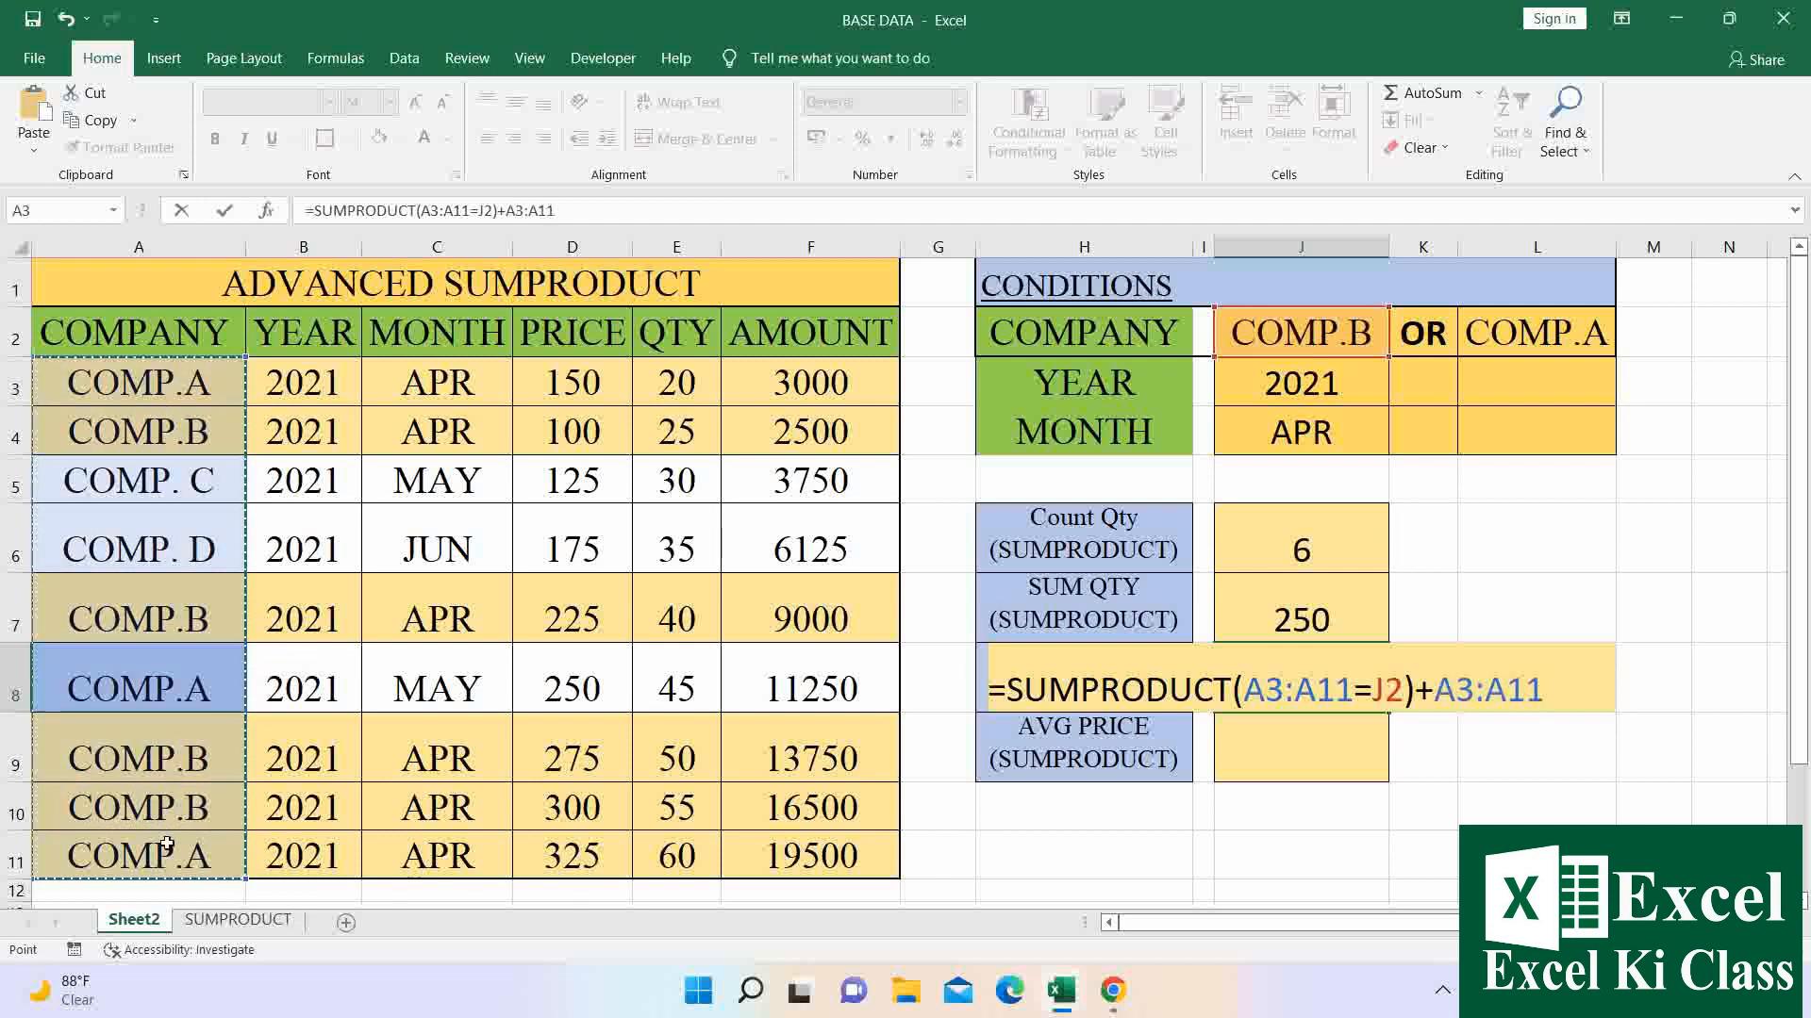
{"action": "left_click", "coordinate": [1433, 683]}
{"action": "type", "text": "("}
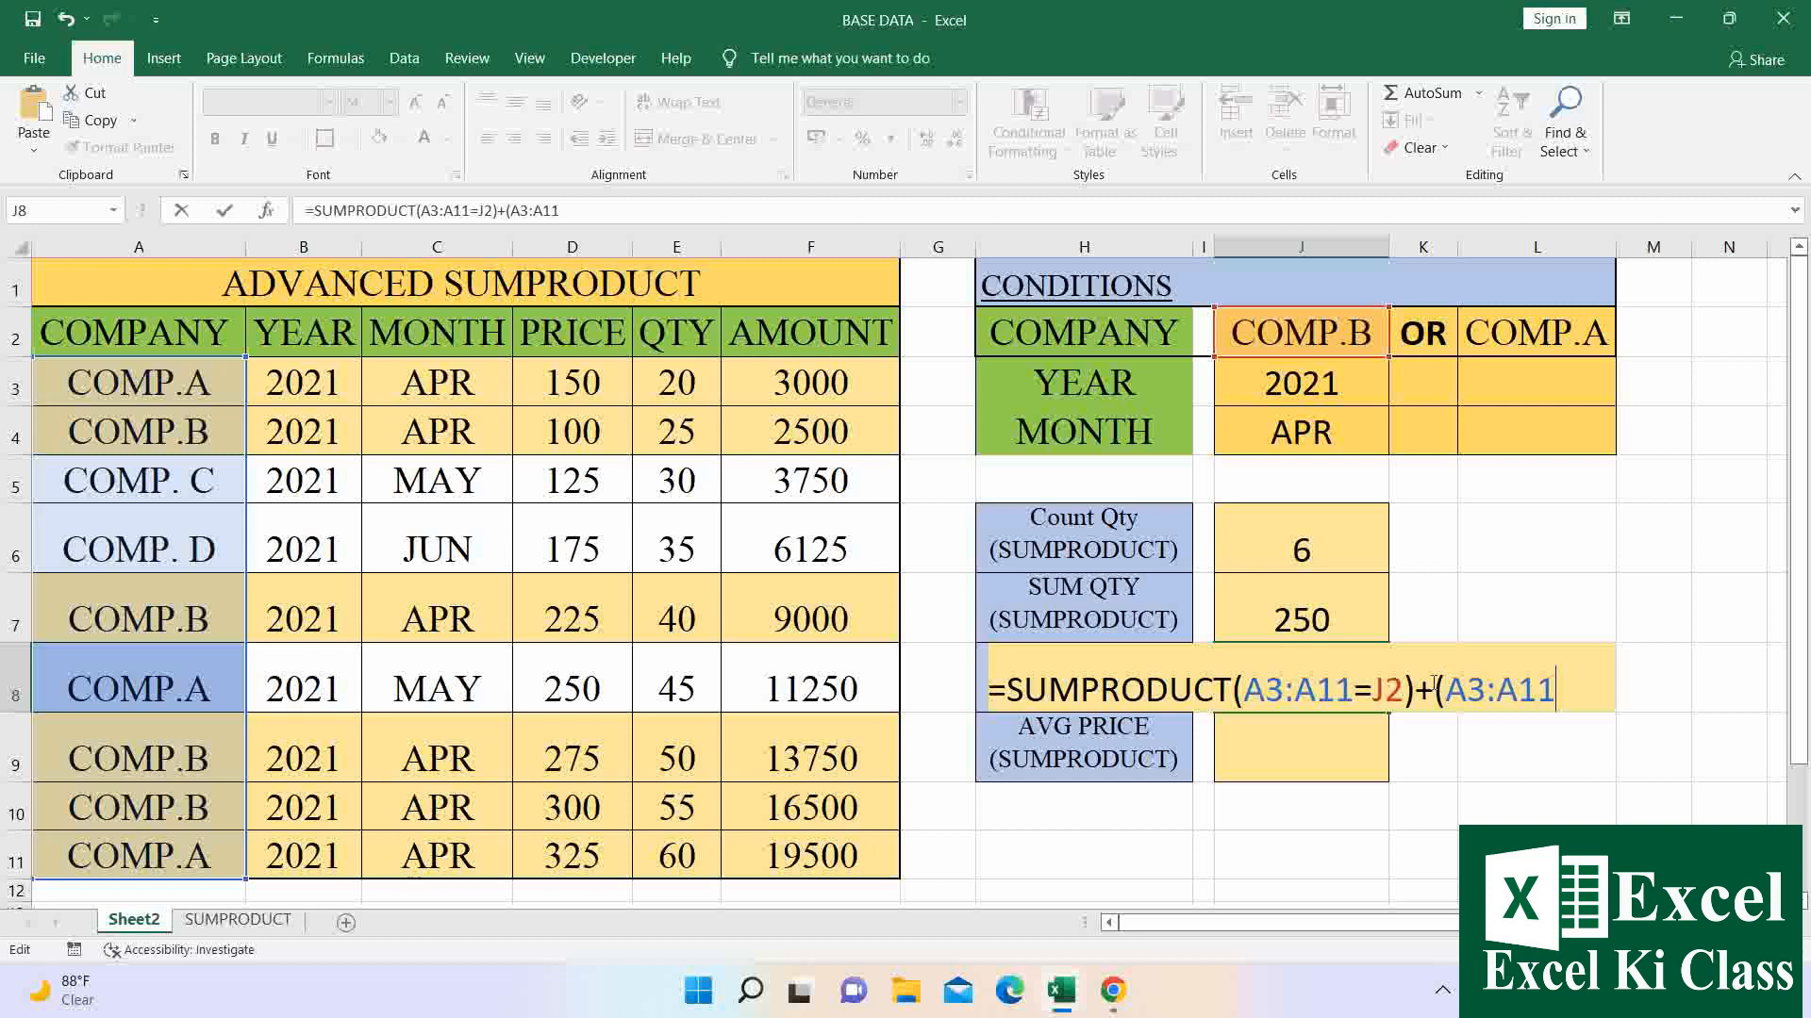
{"action": "type", "text": "="}
{"action": "left_click", "coordinate": [1555, 343]}
{"action": "type", "text": "))"}
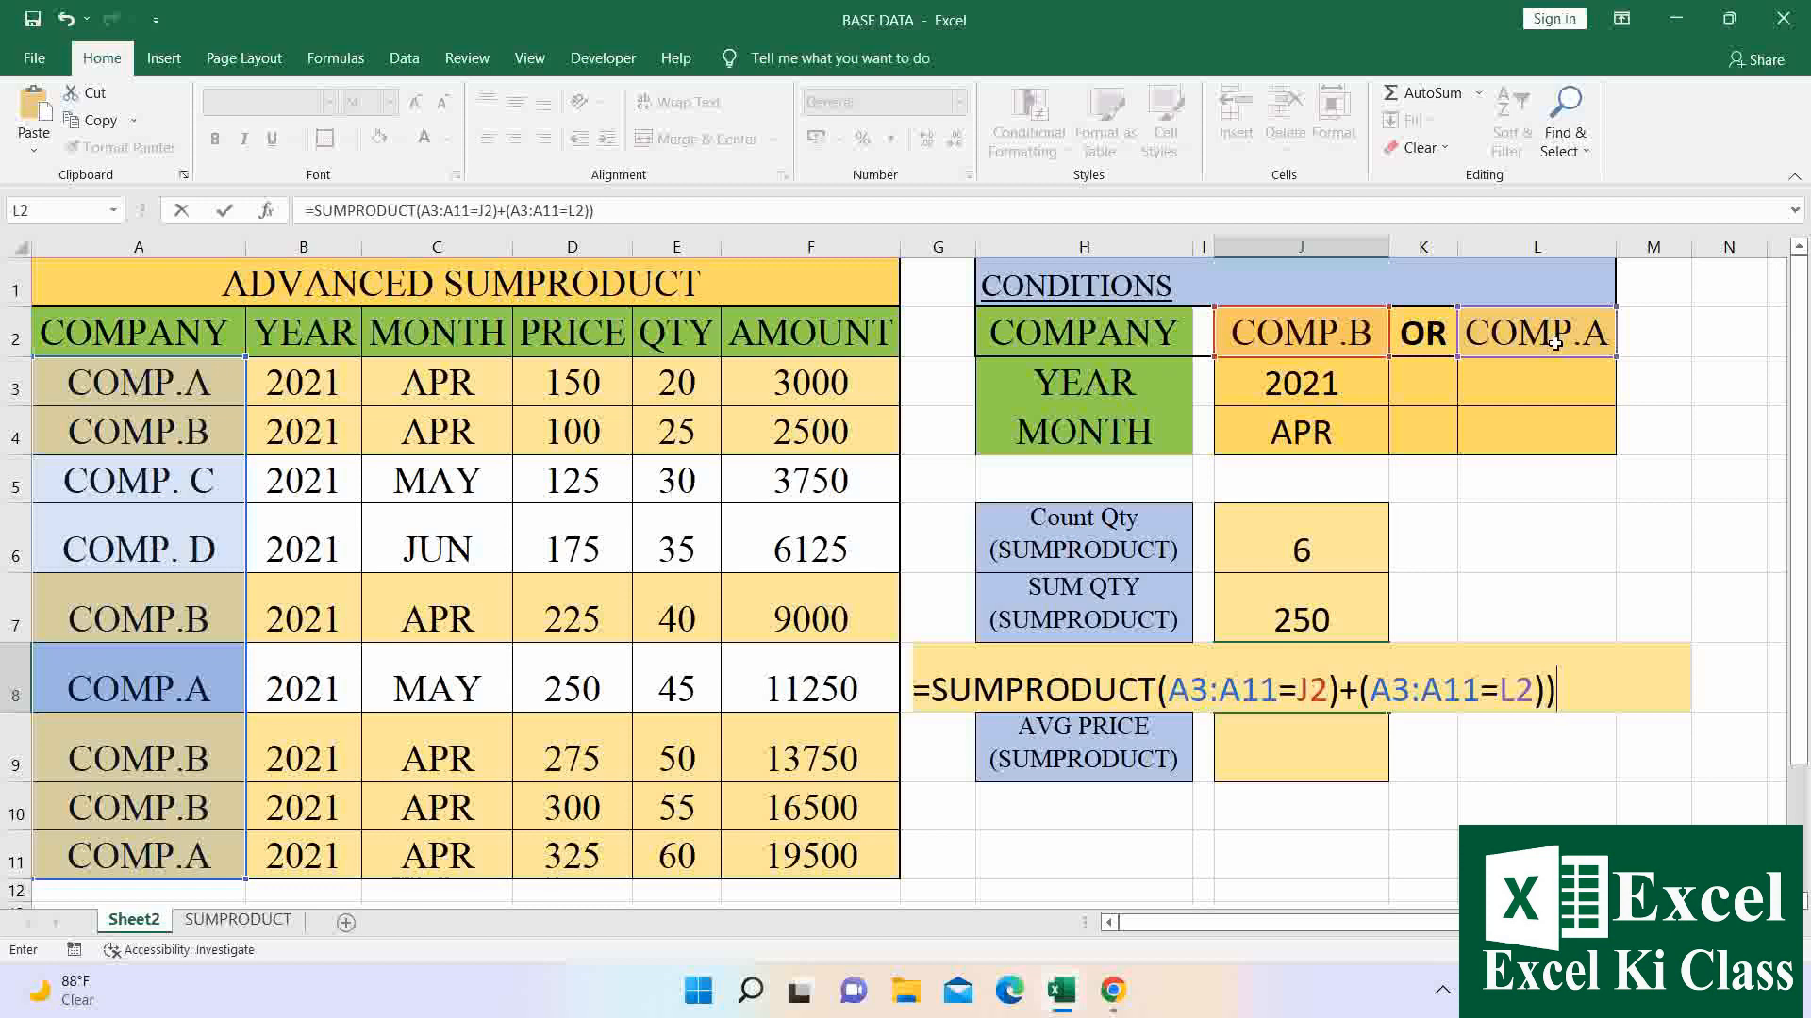
Insert two more opening parentheses before J8's first company condition so both company tests are grouped inside SUMPRODUCT.
{"action": "left_click", "coordinate": [1160, 685]}
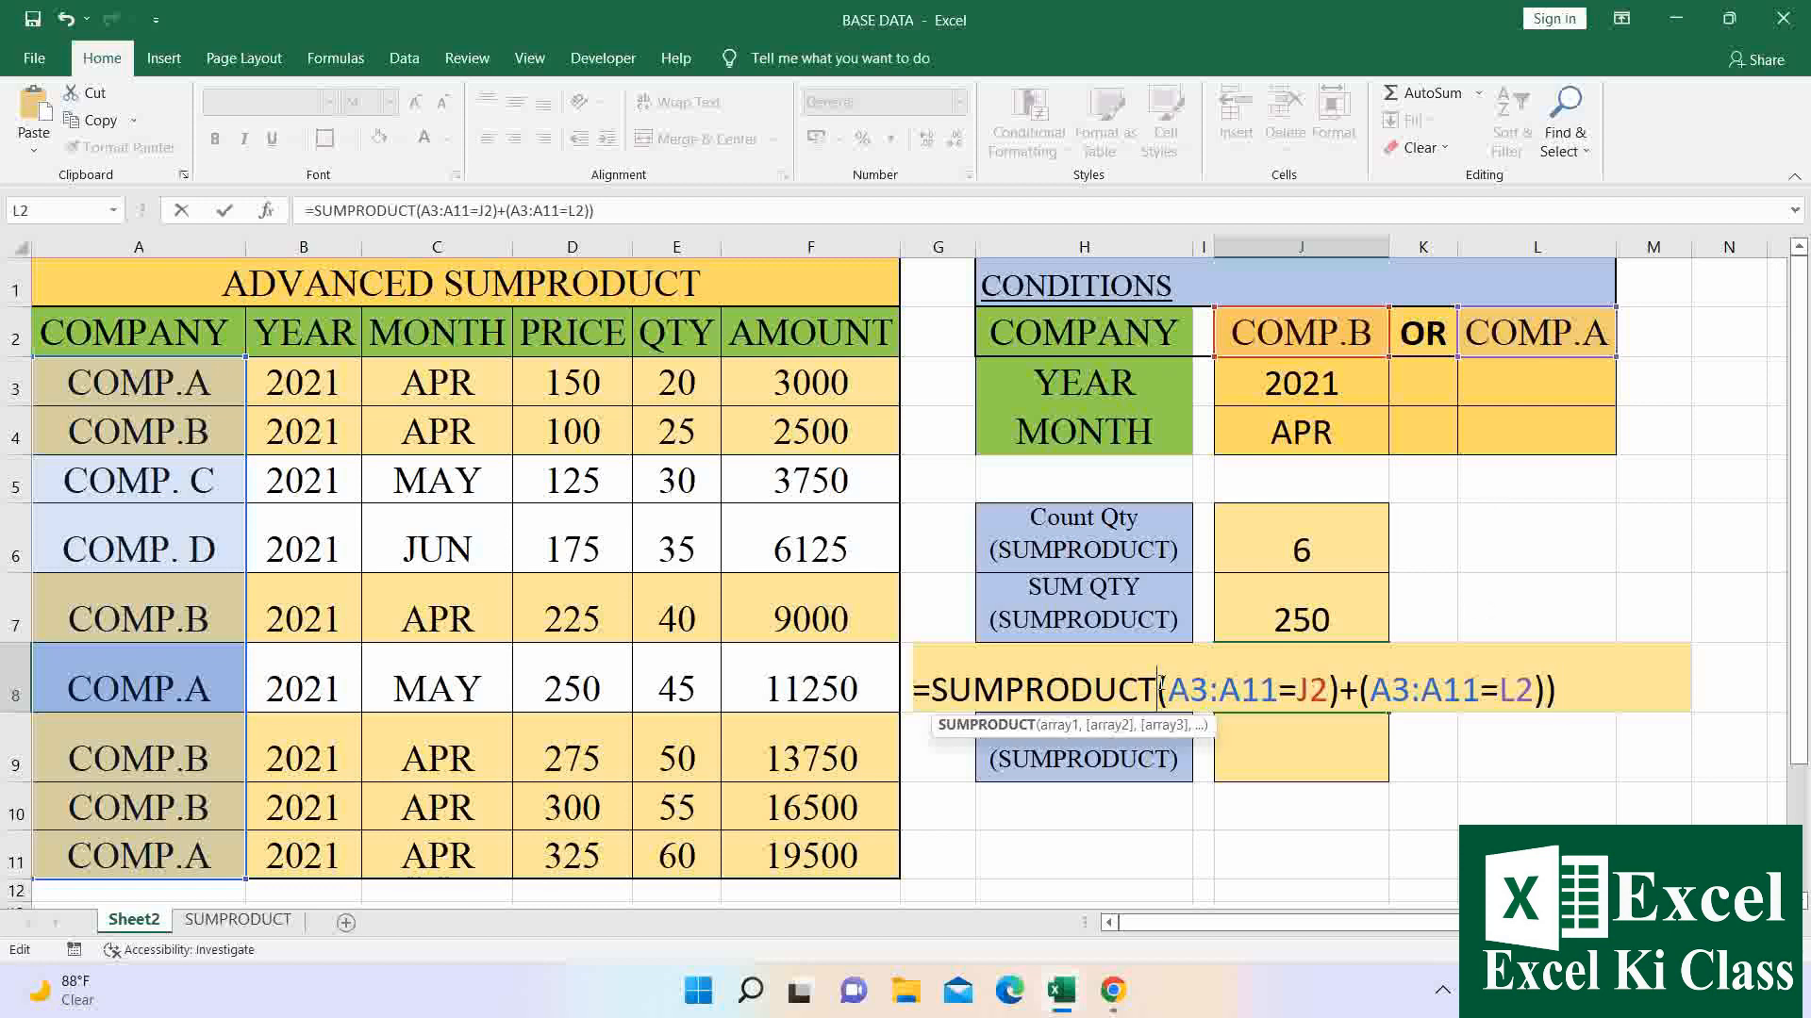
{"action": "type", "text": "("}
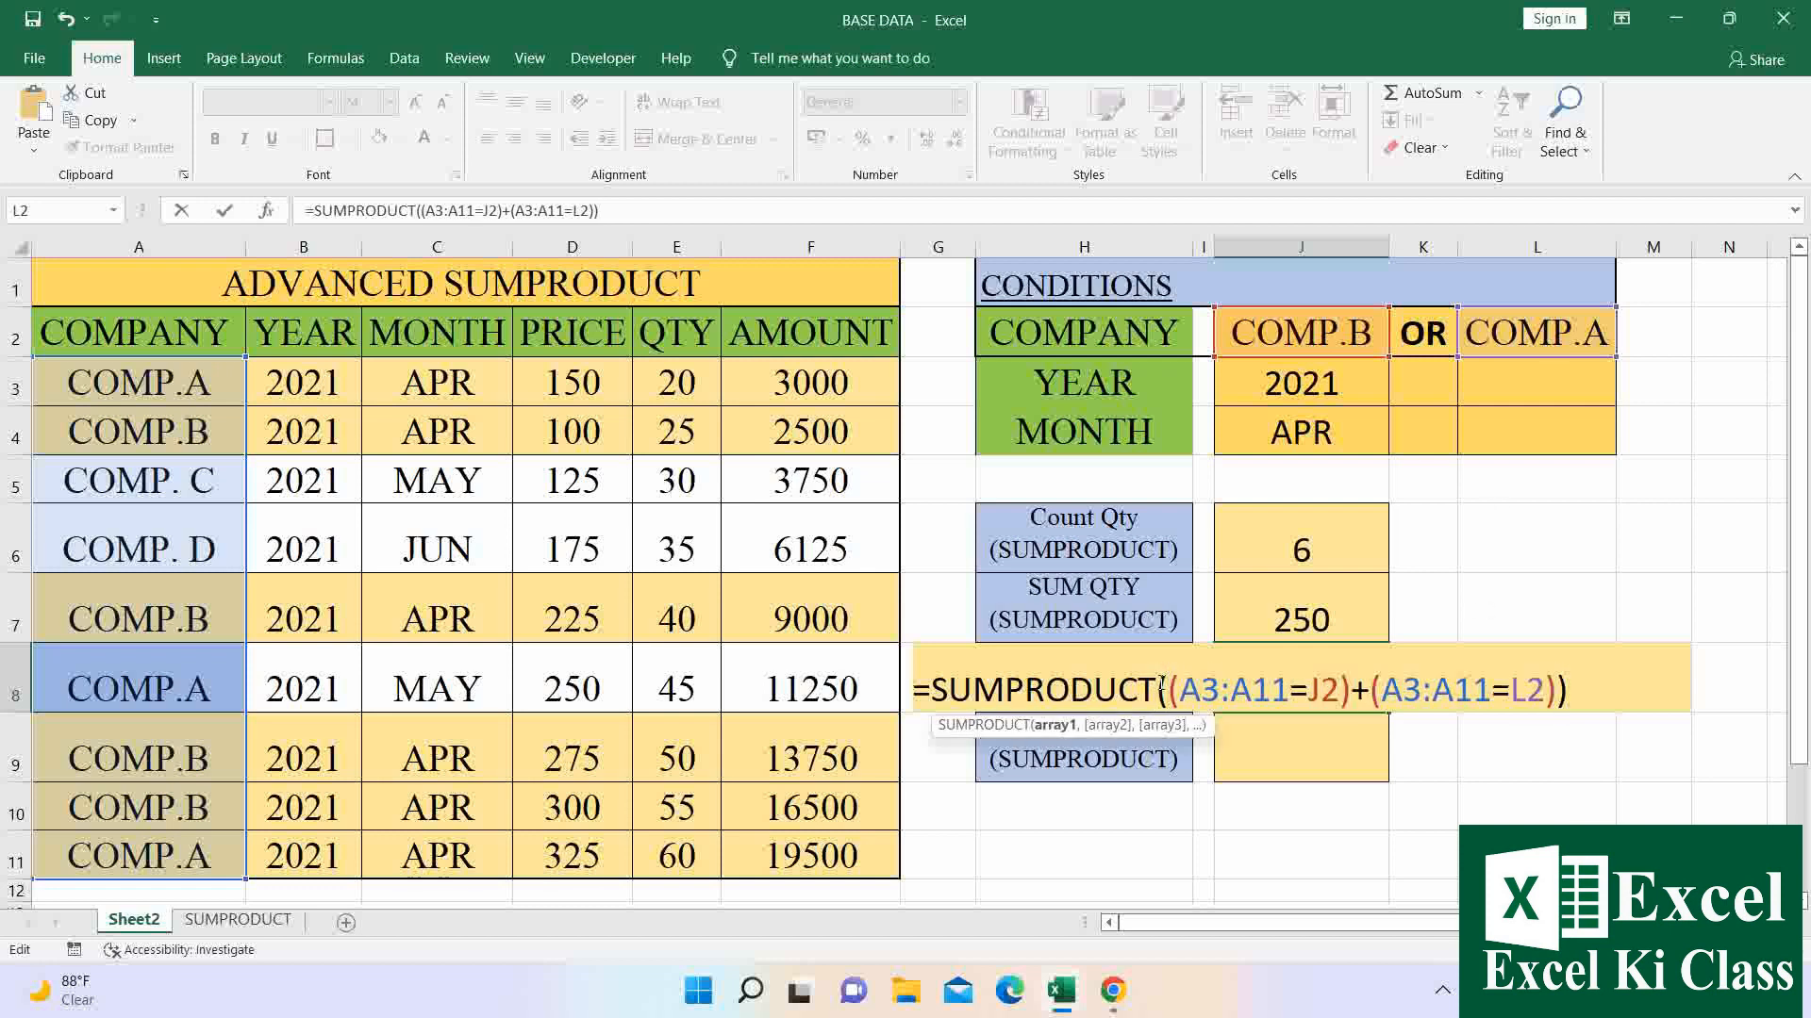
{"action": "type", "text": "("}
{"action": "key", "text": "End"}
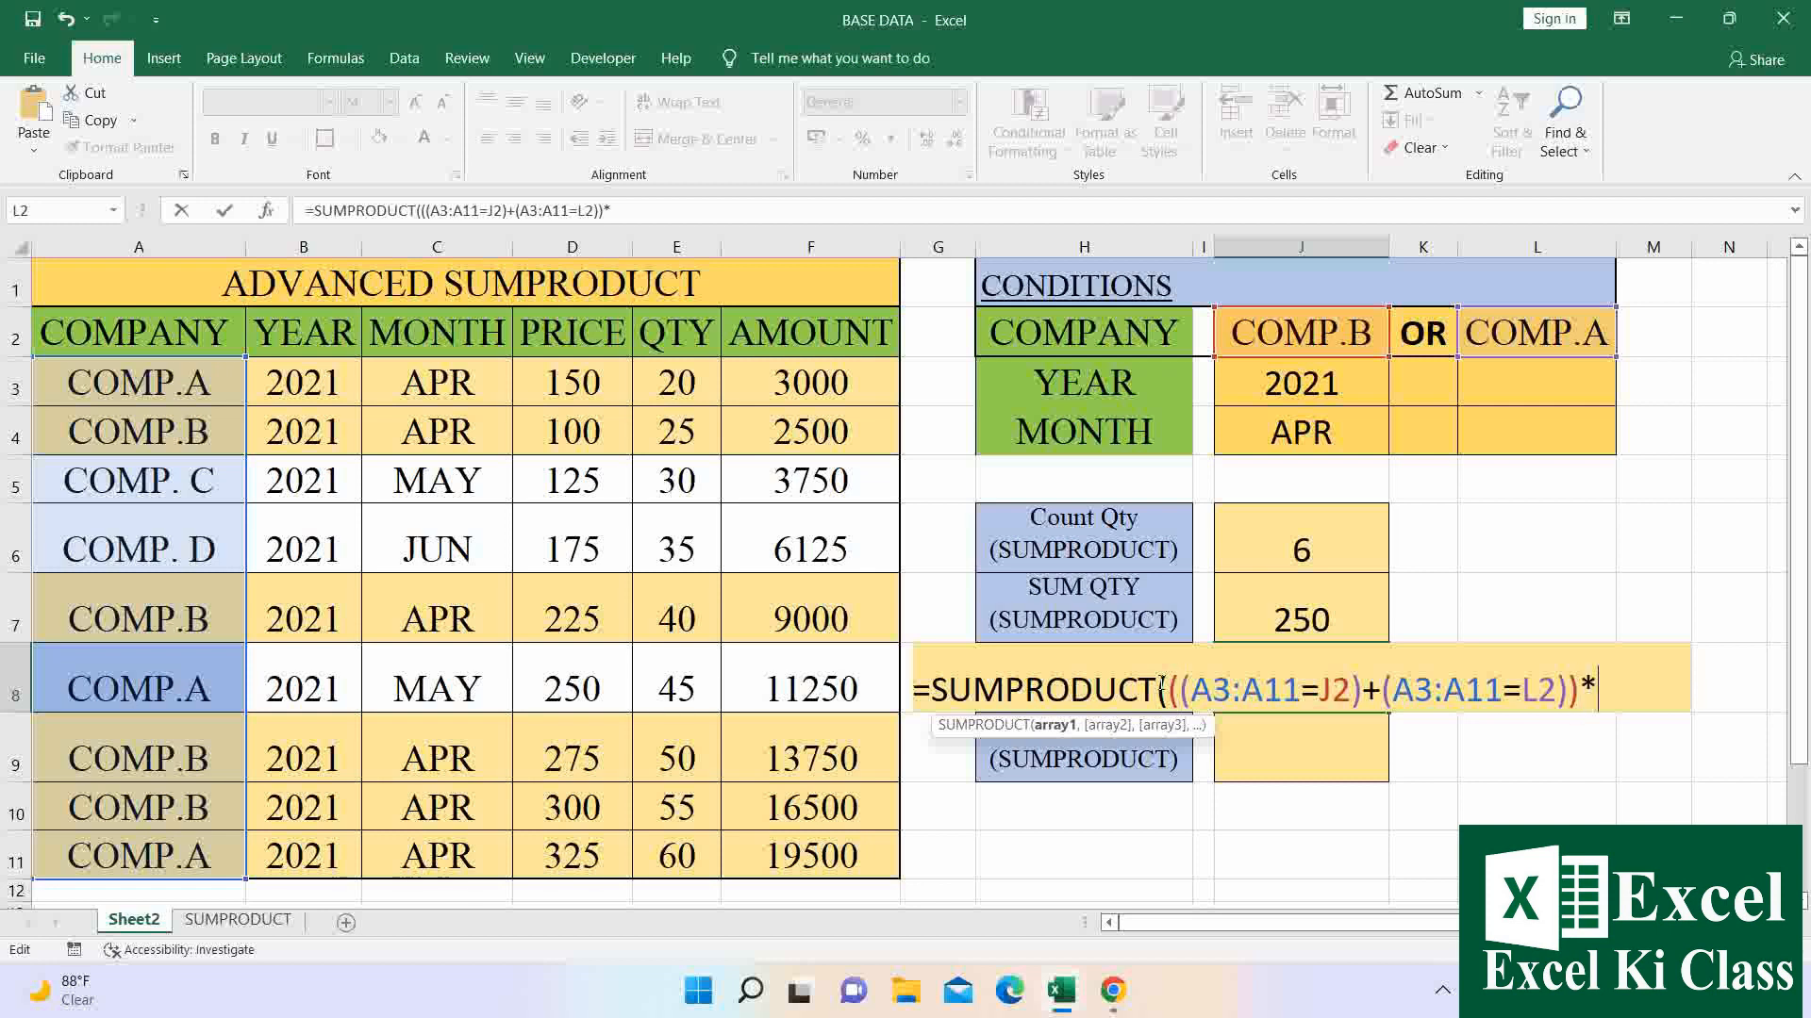
Multiply J8's company conditions by the year condition (B3:B11=J3).
{"action": "type", "text": "("}
{"action": "left_click_drag", "start_coordinate": [302, 382], "coordinate": [329, 882]}
{"action": "type", "text": "="}
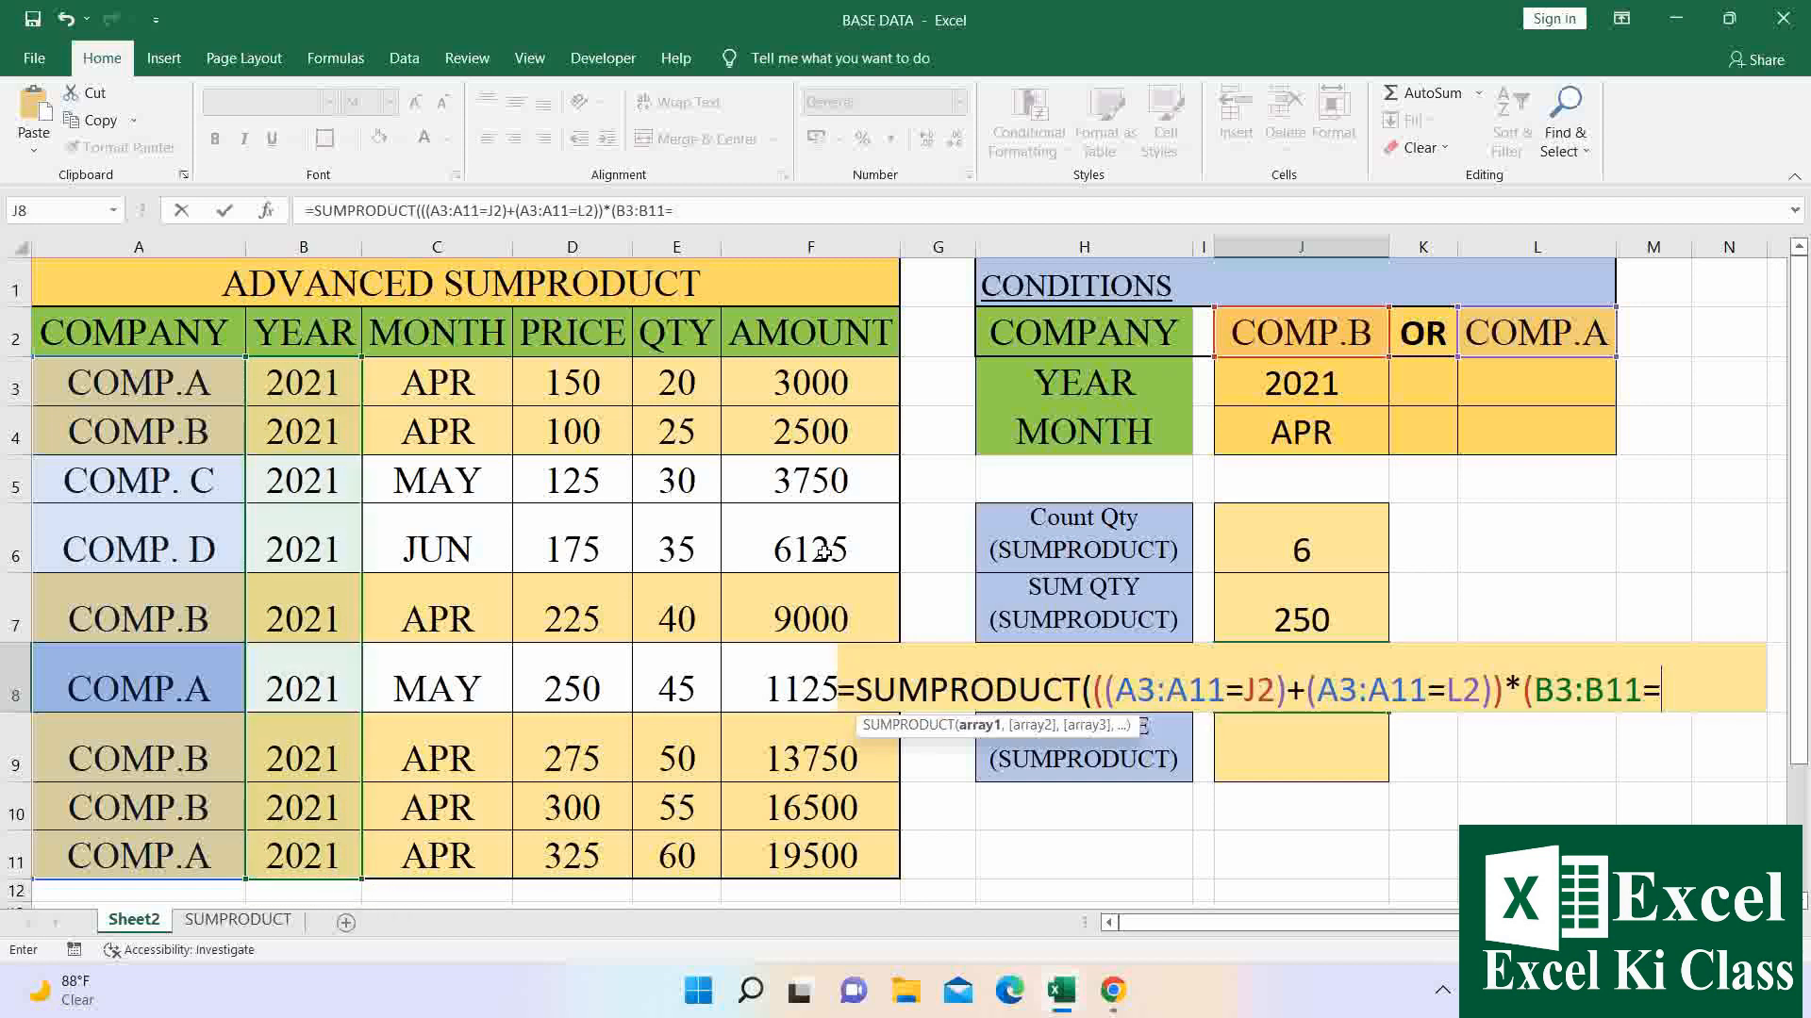
{"action": "left_click", "coordinate": [1277, 378]}
{"action": "type", "text": ")*("}
Multiply J8's formula by the month condition (C3:C11=J4) and the AMOUNT range F3:F11, and enter the formula.
{"action": "left_click_drag", "start_coordinate": [457, 382], "coordinate": [471, 851]}
{"action": "type", "text": "="}
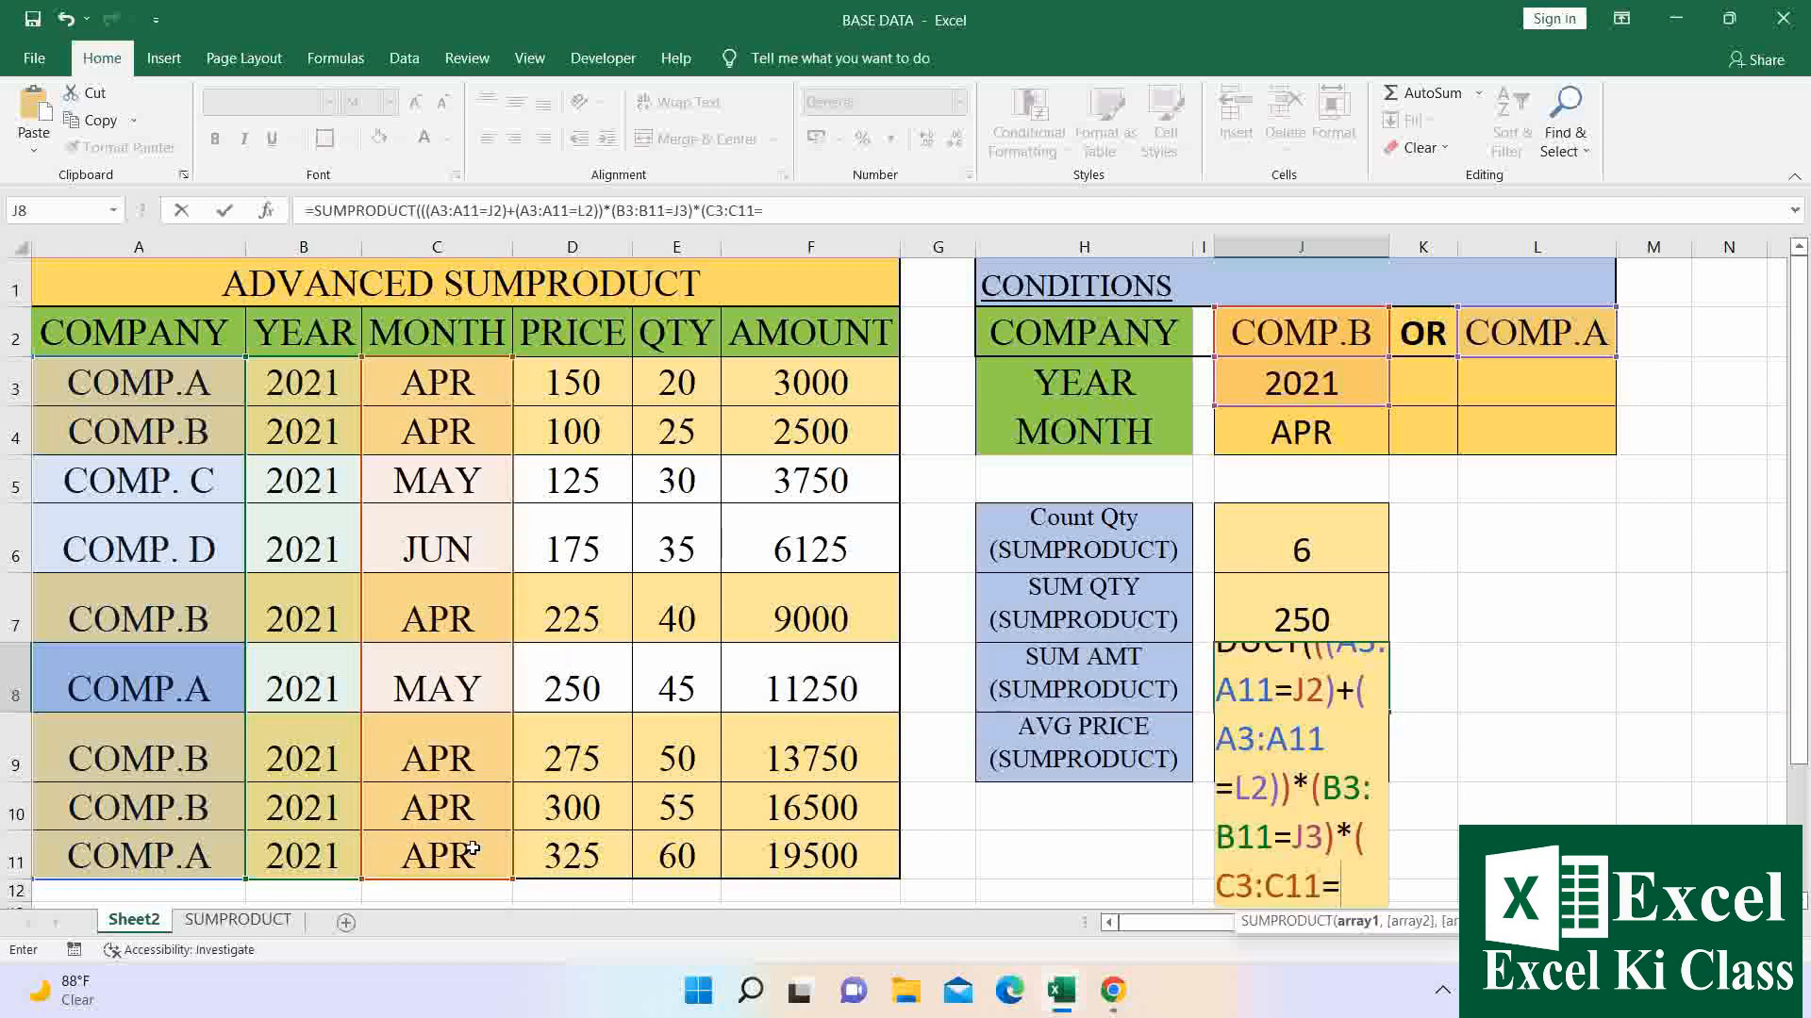
{"action": "left_click", "coordinate": [1344, 415]}
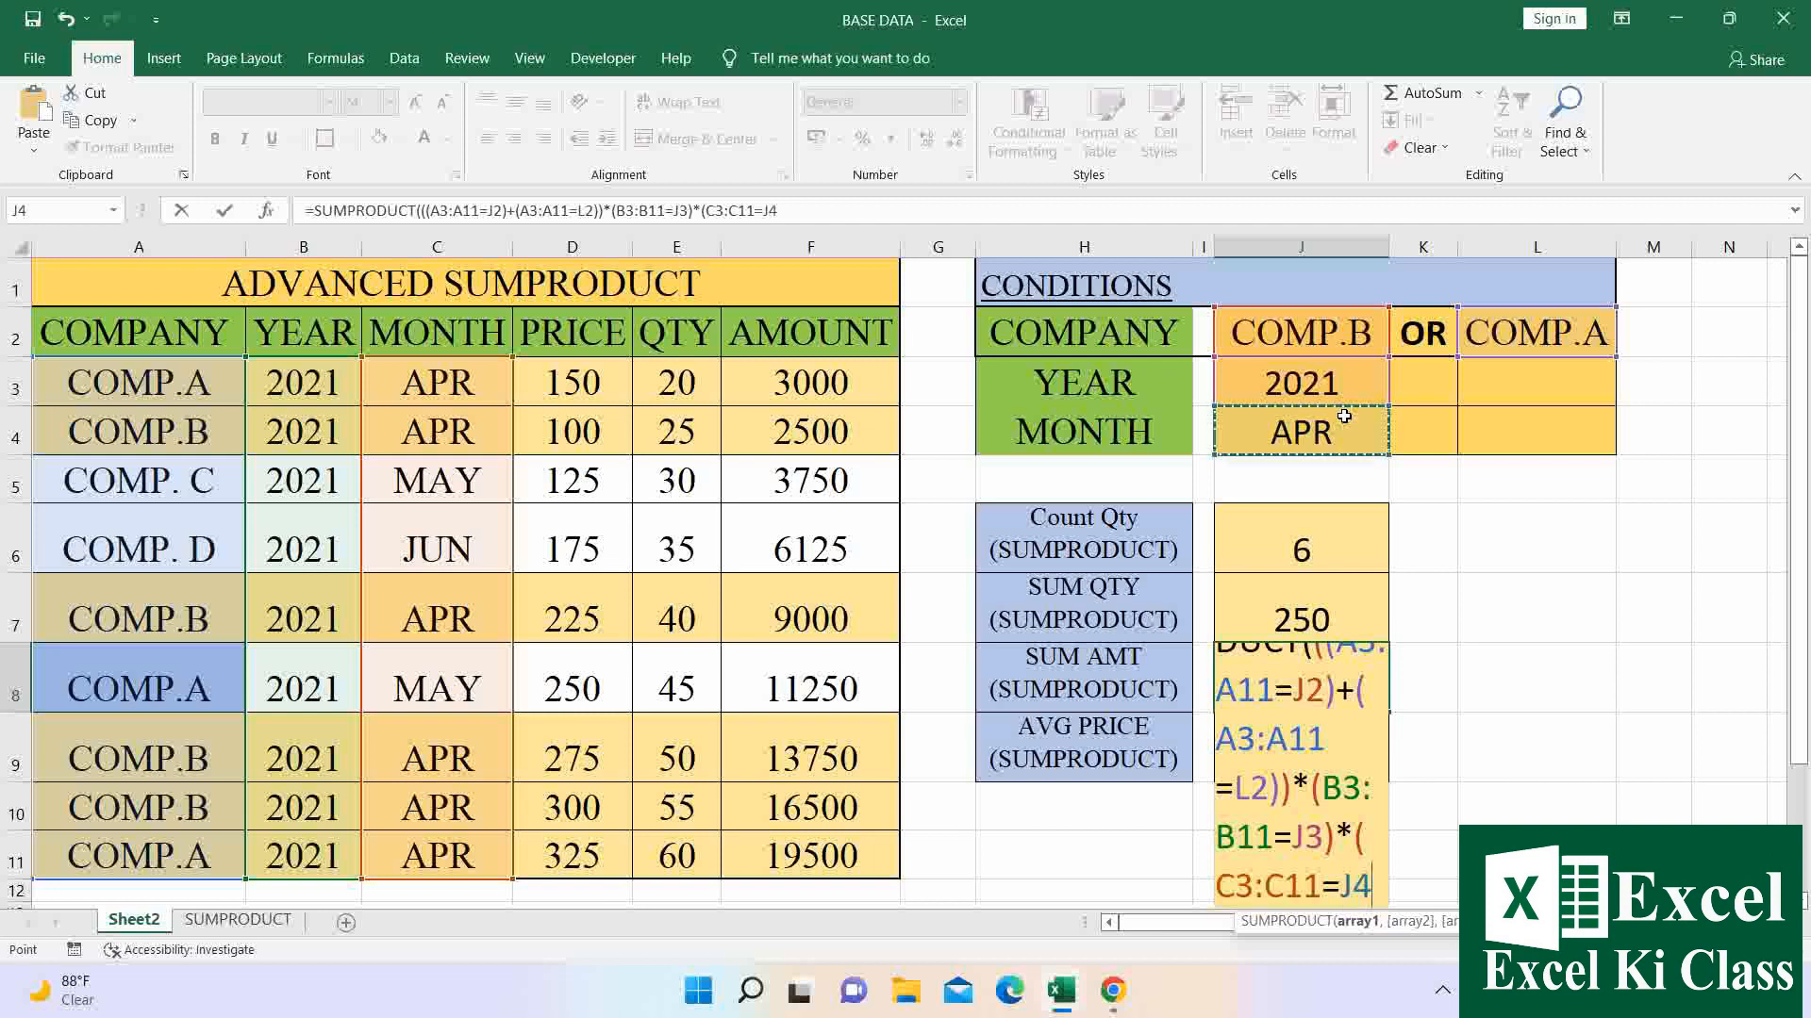
{"action": "type", "text": ")*"}
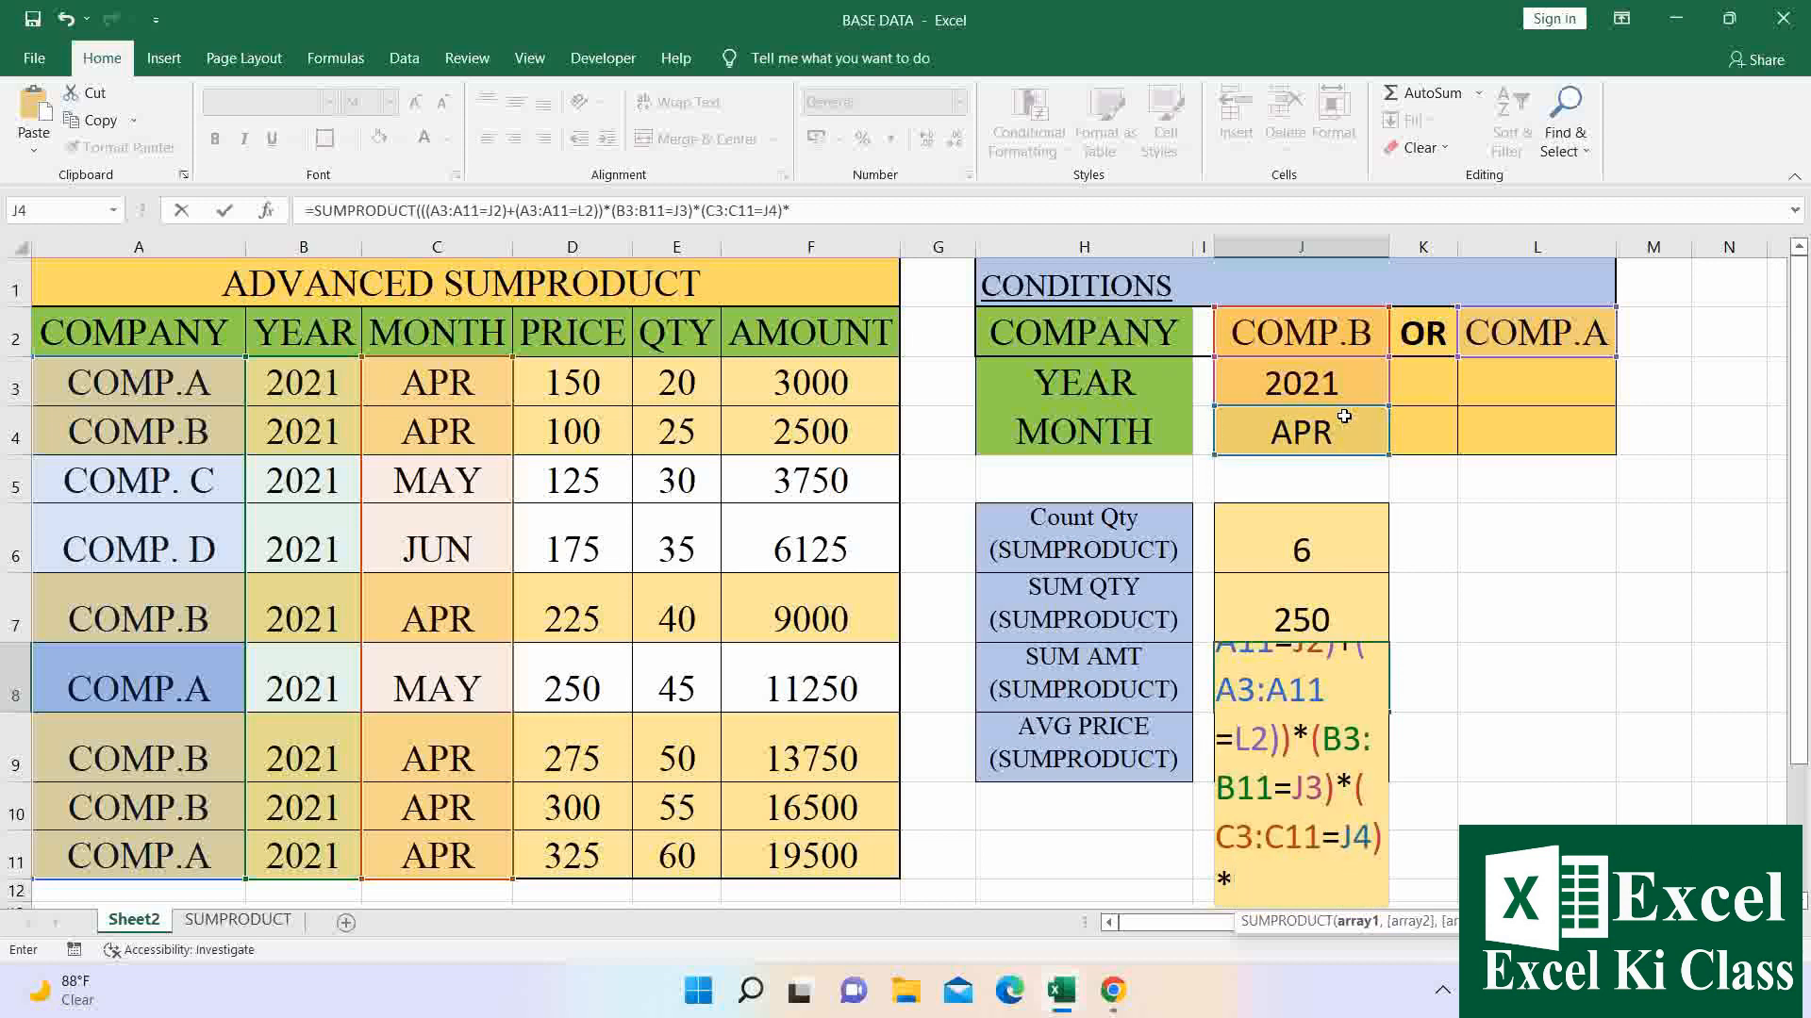
{"action": "left_click_drag", "start_coordinate": [884, 384], "coordinate": [836, 849]}
{"action": "type", "text": ")"}
{"action": "key", "text": "Return"}
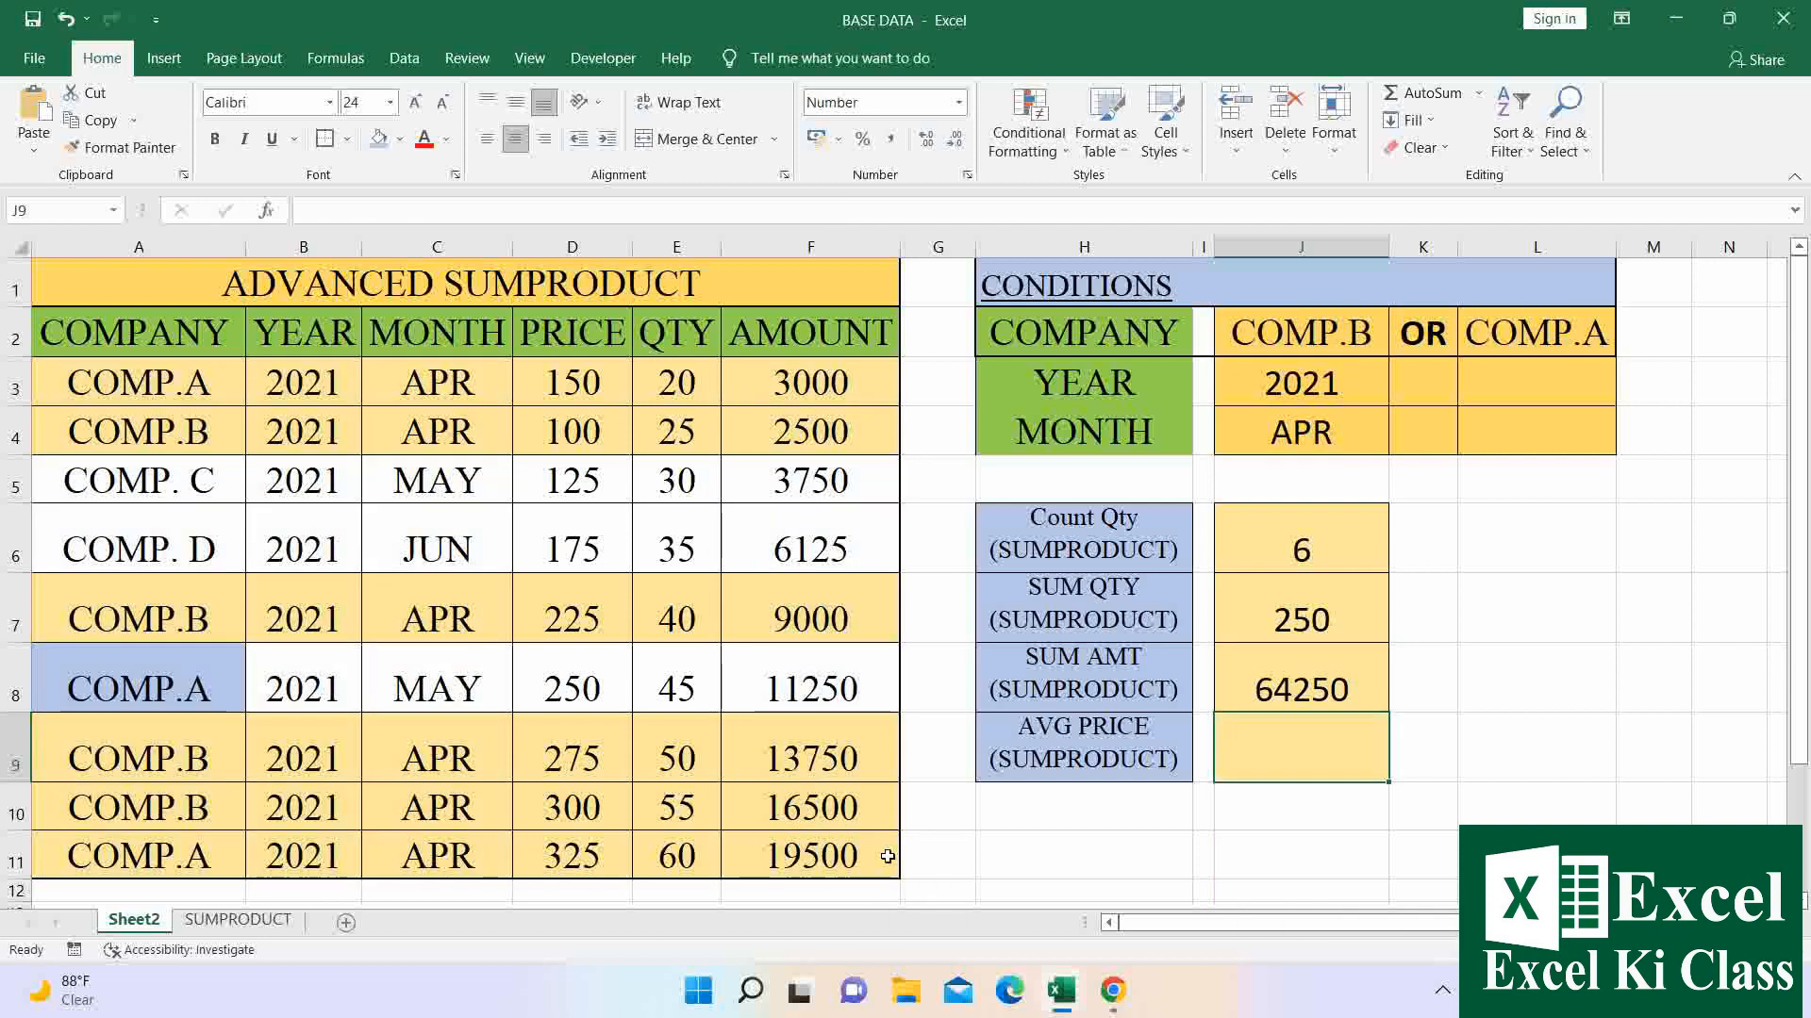
Cross-check the amount in K8 by adding the matching rows with =F3+F4+F7+F9+F10+F11.
{"action": "left_click", "coordinate": [1417, 680]}
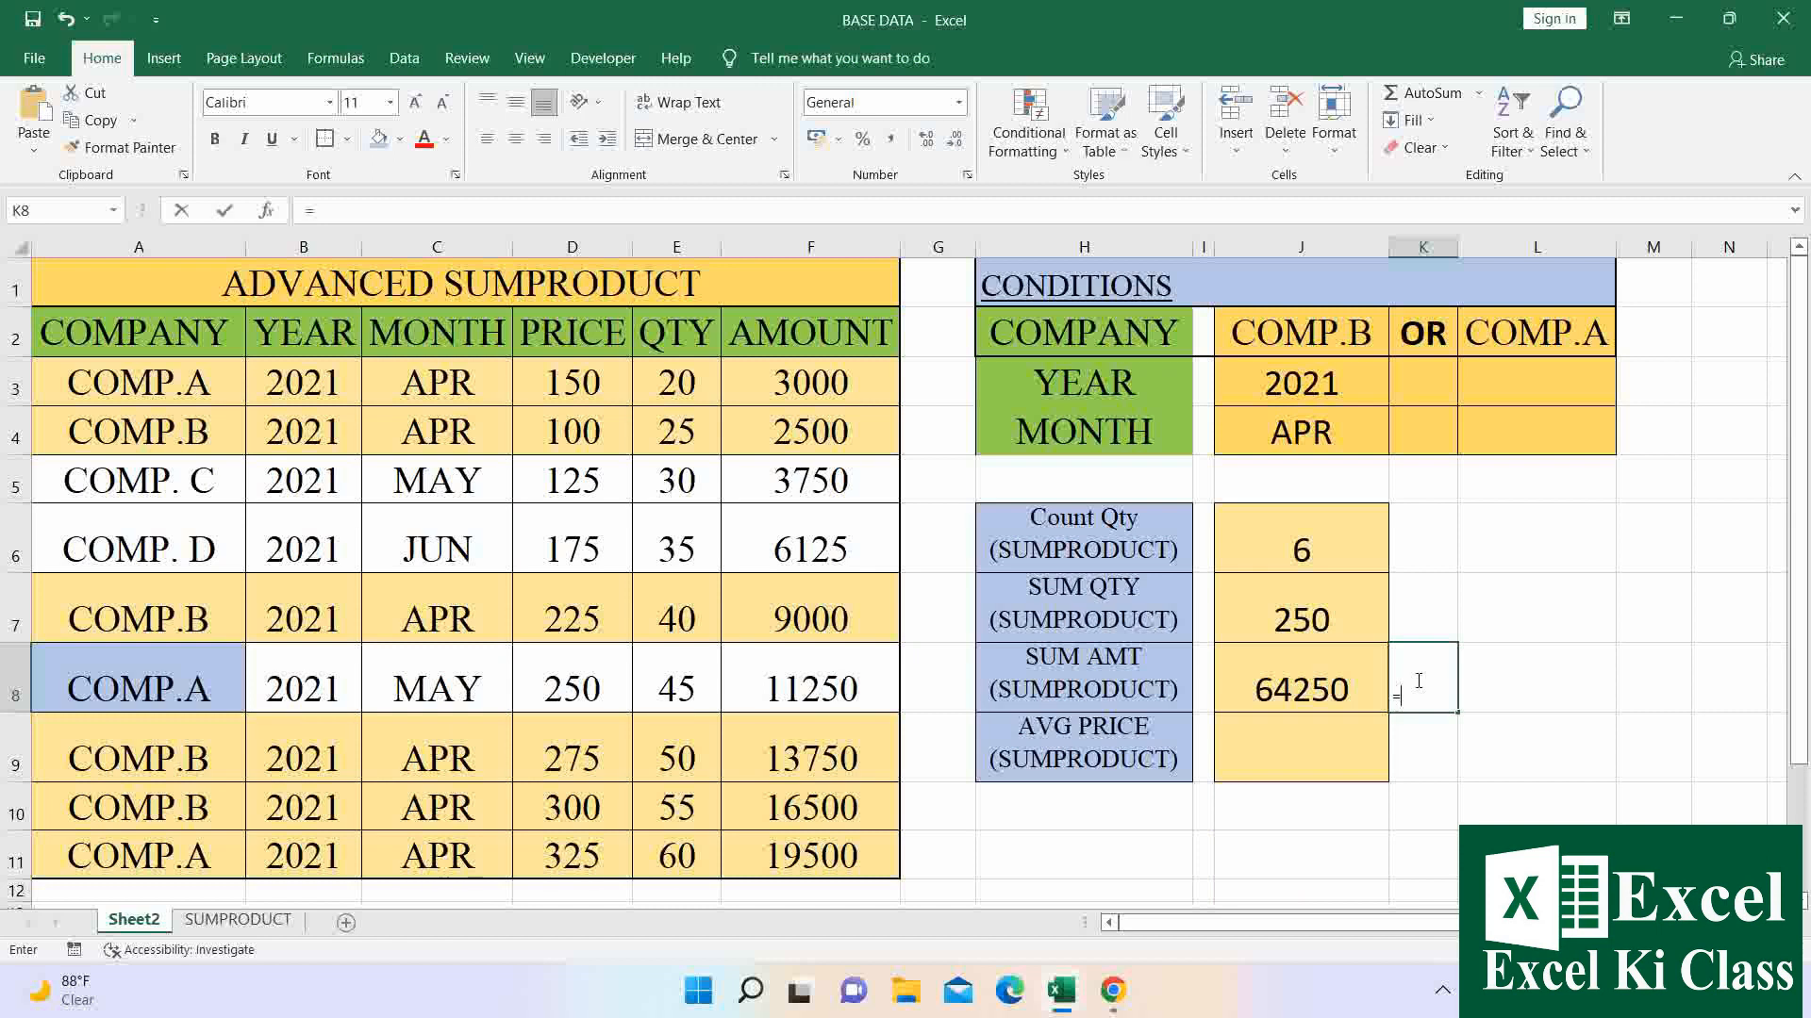
{"action": "type", "text": "="}
{"action": "left_click", "coordinate": [838, 394]}
{"action": "type", "text": "+"}
{"action": "left_click", "coordinate": [827, 431]}
{"action": "type", "text": "+"}
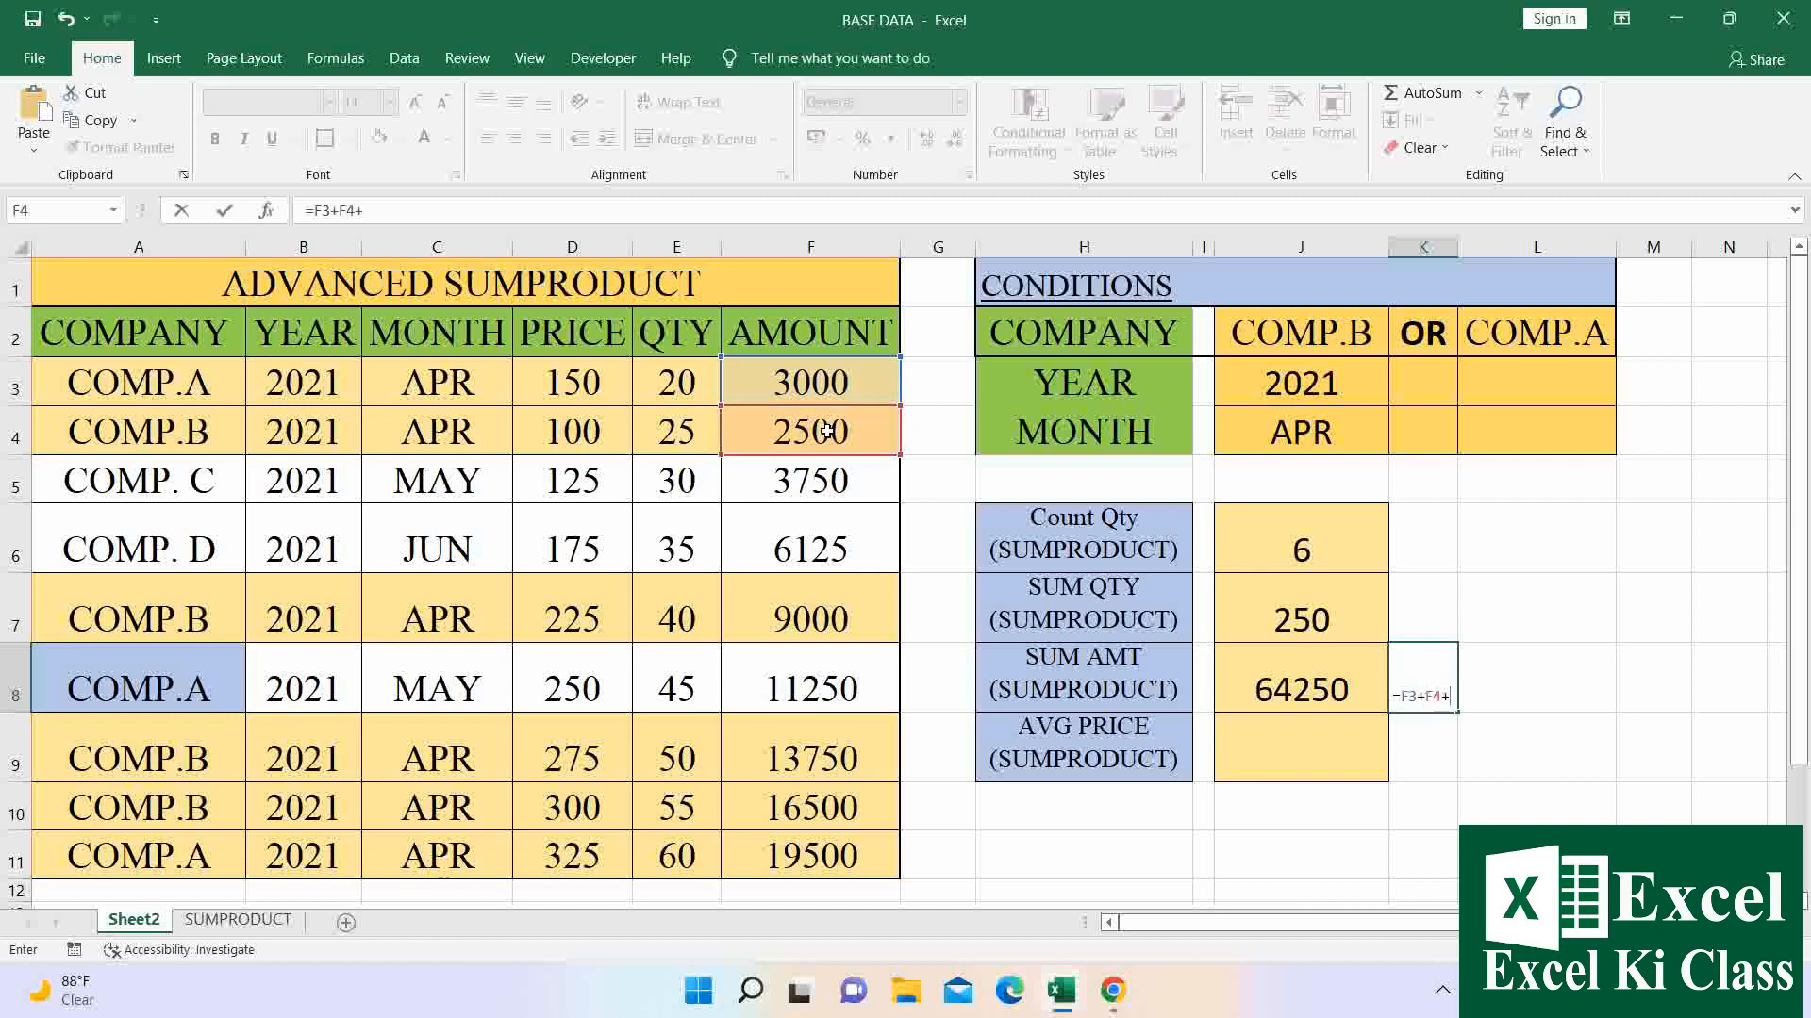
{"action": "left_click", "coordinate": [815, 607]}
{"action": "type", "text": "+"}
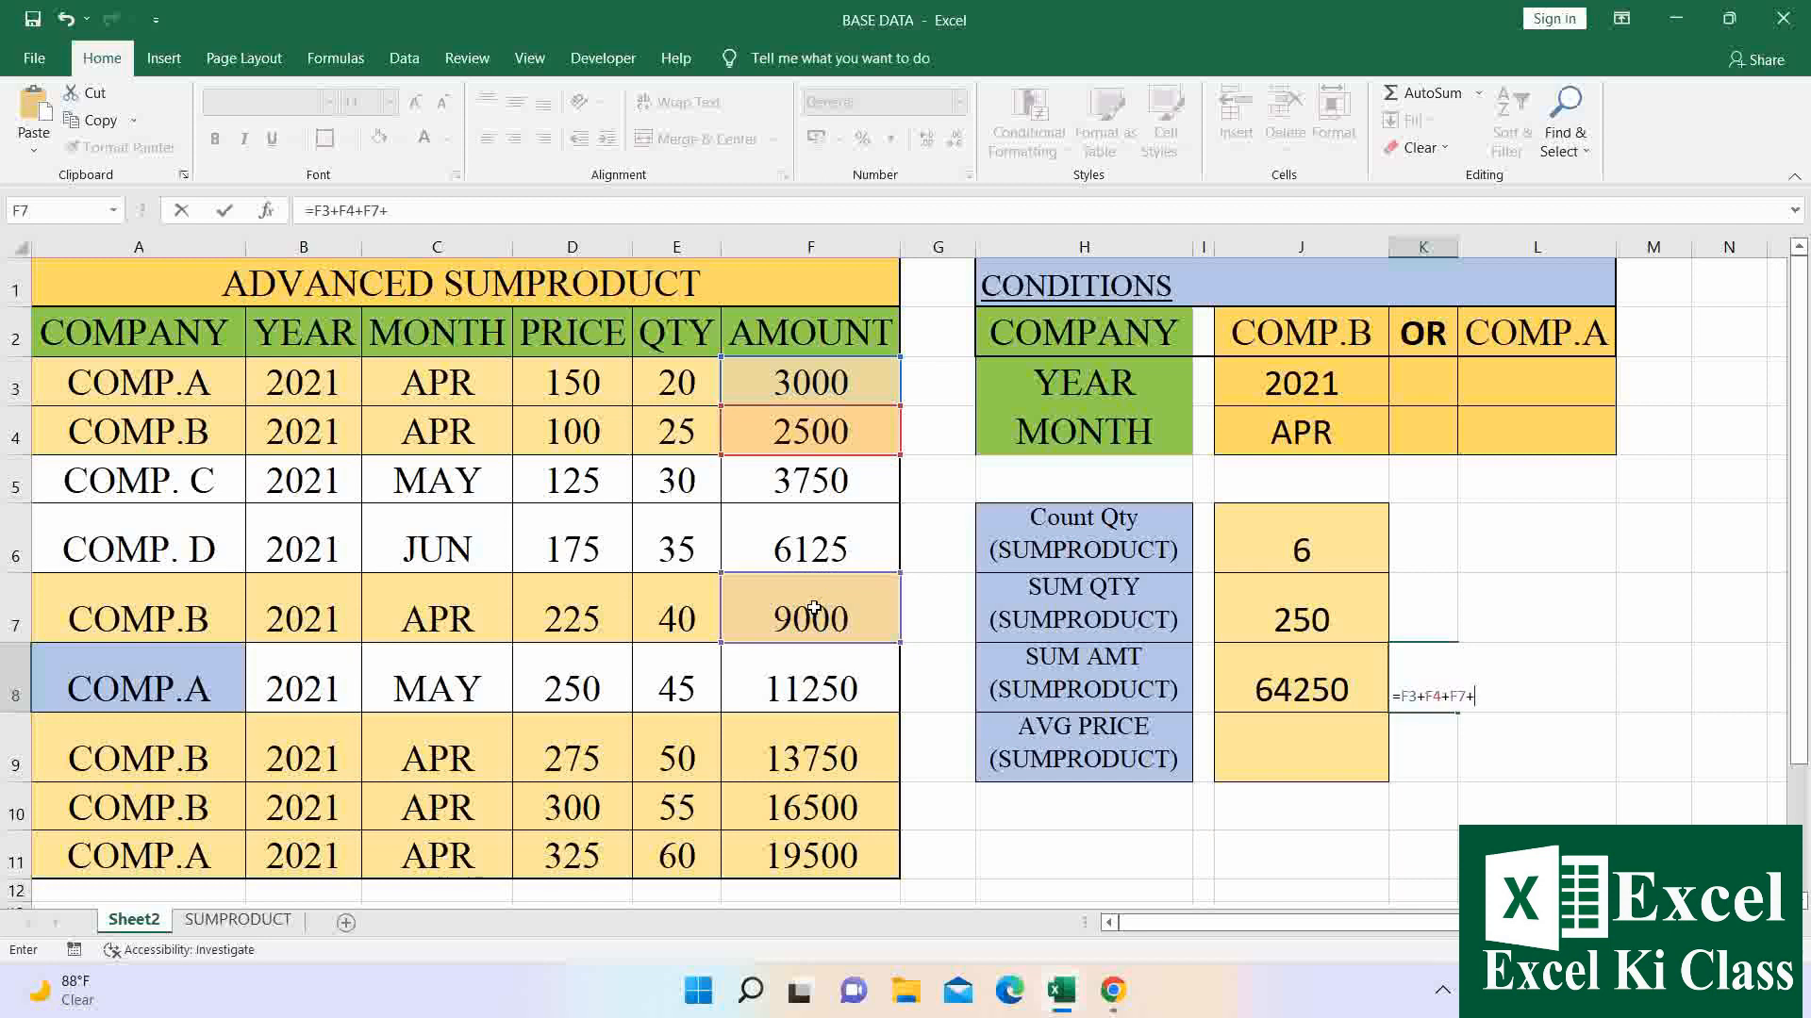
{"action": "left_click", "coordinate": [813, 724]}
{"action": "type", "text": "+"}
{"action": "left_click", "coordinate": [807, 800]}
{"action": "type", "text": "+"}
{"action": "left_click", "coordinate": [807, 852]}
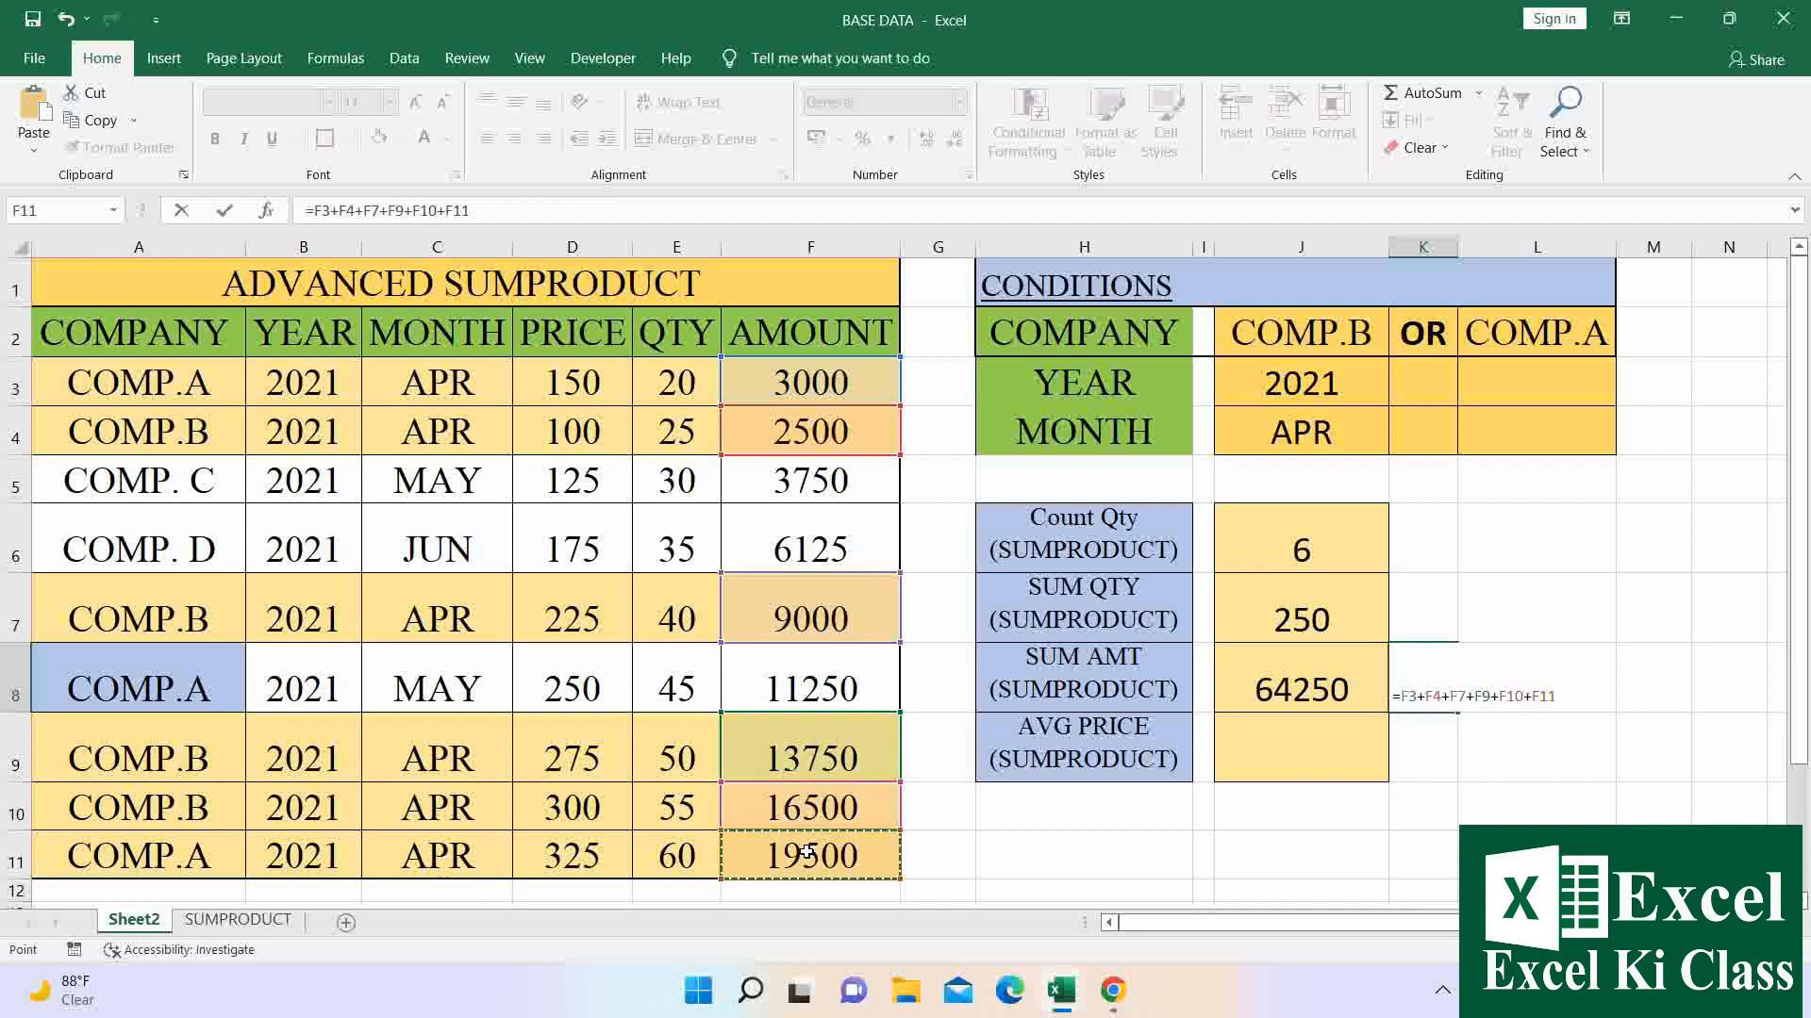
{"action": "key", "text": "Return"}
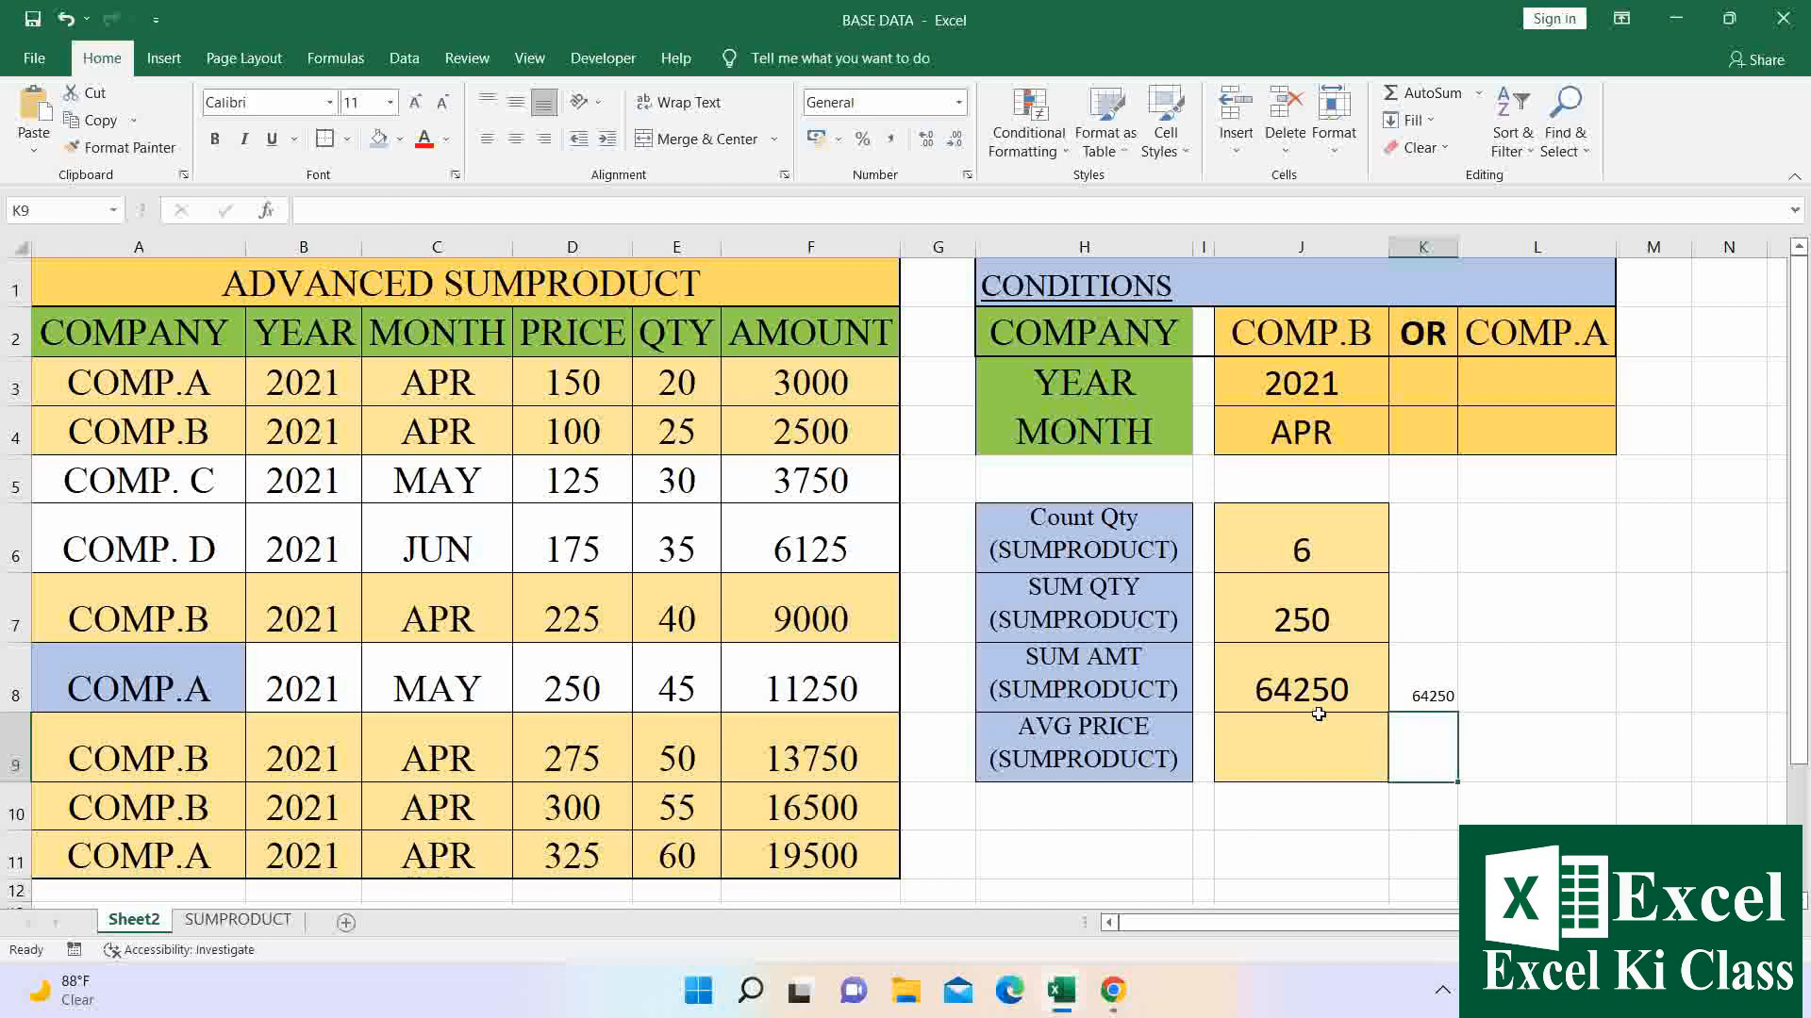
{"action": "left_click", "coordinate": [1321, 708]}
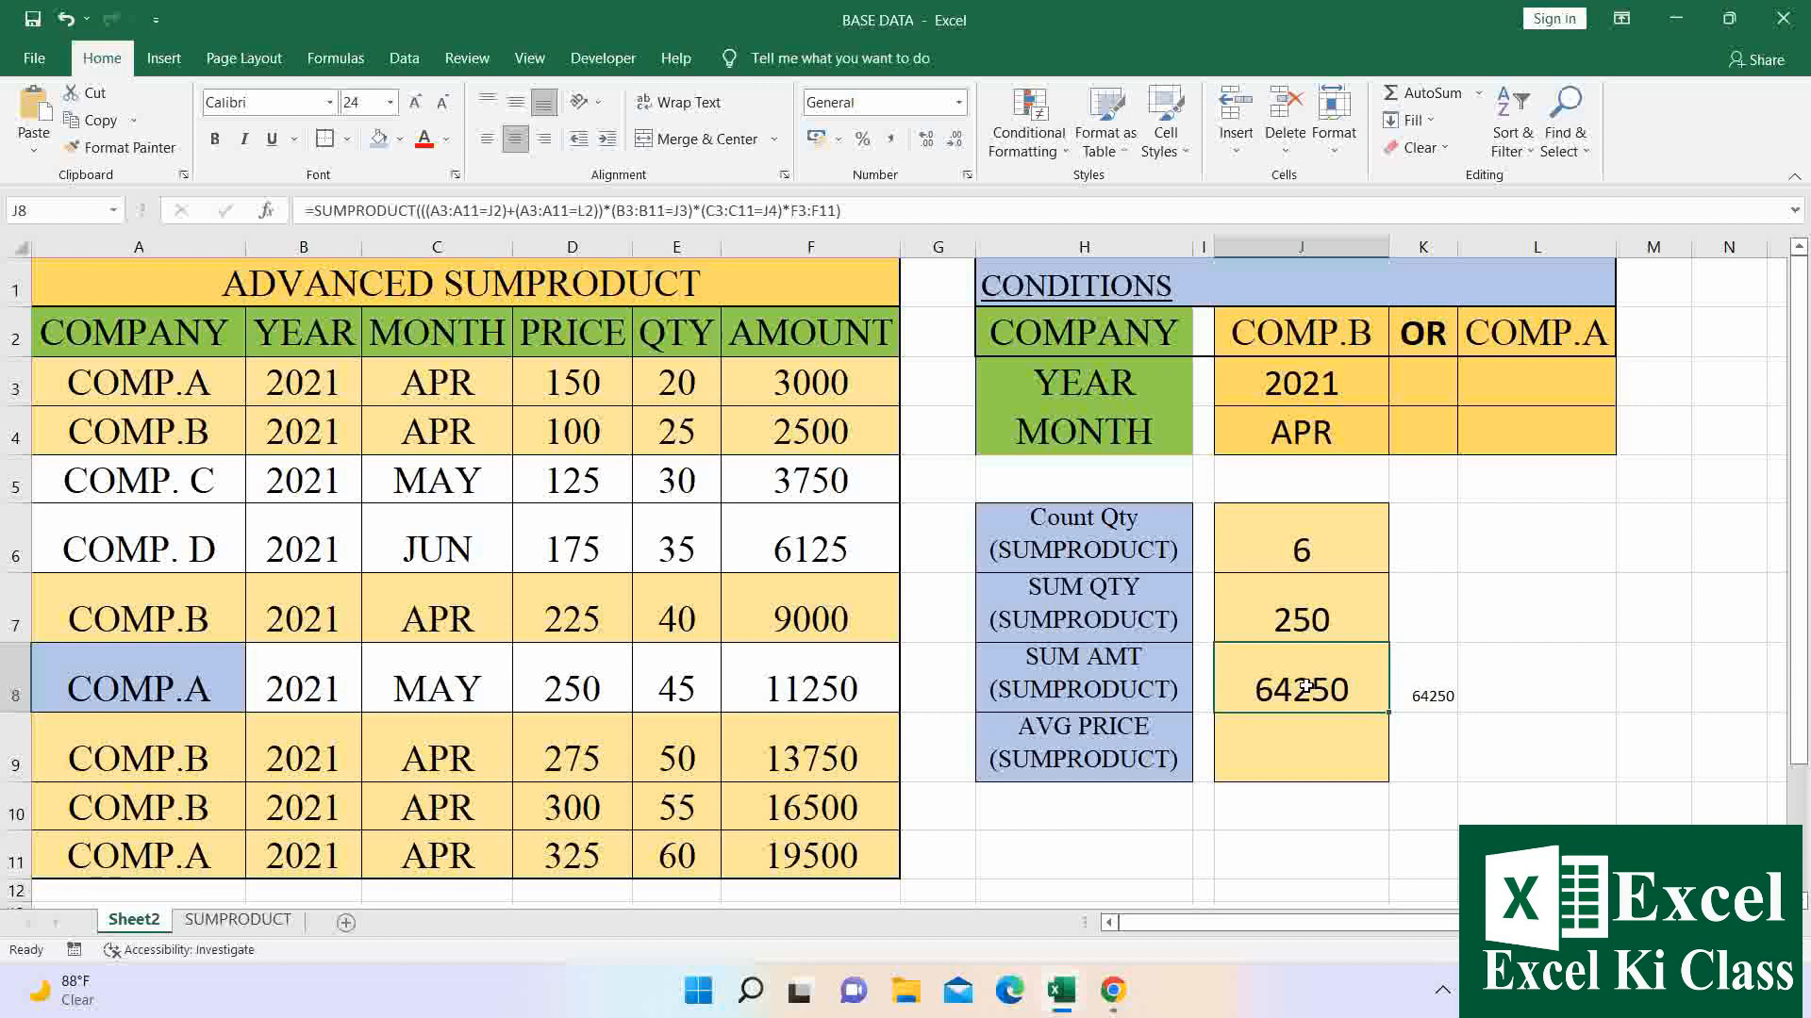
{"action": "left_click", "coordinate": [1310, 764]}
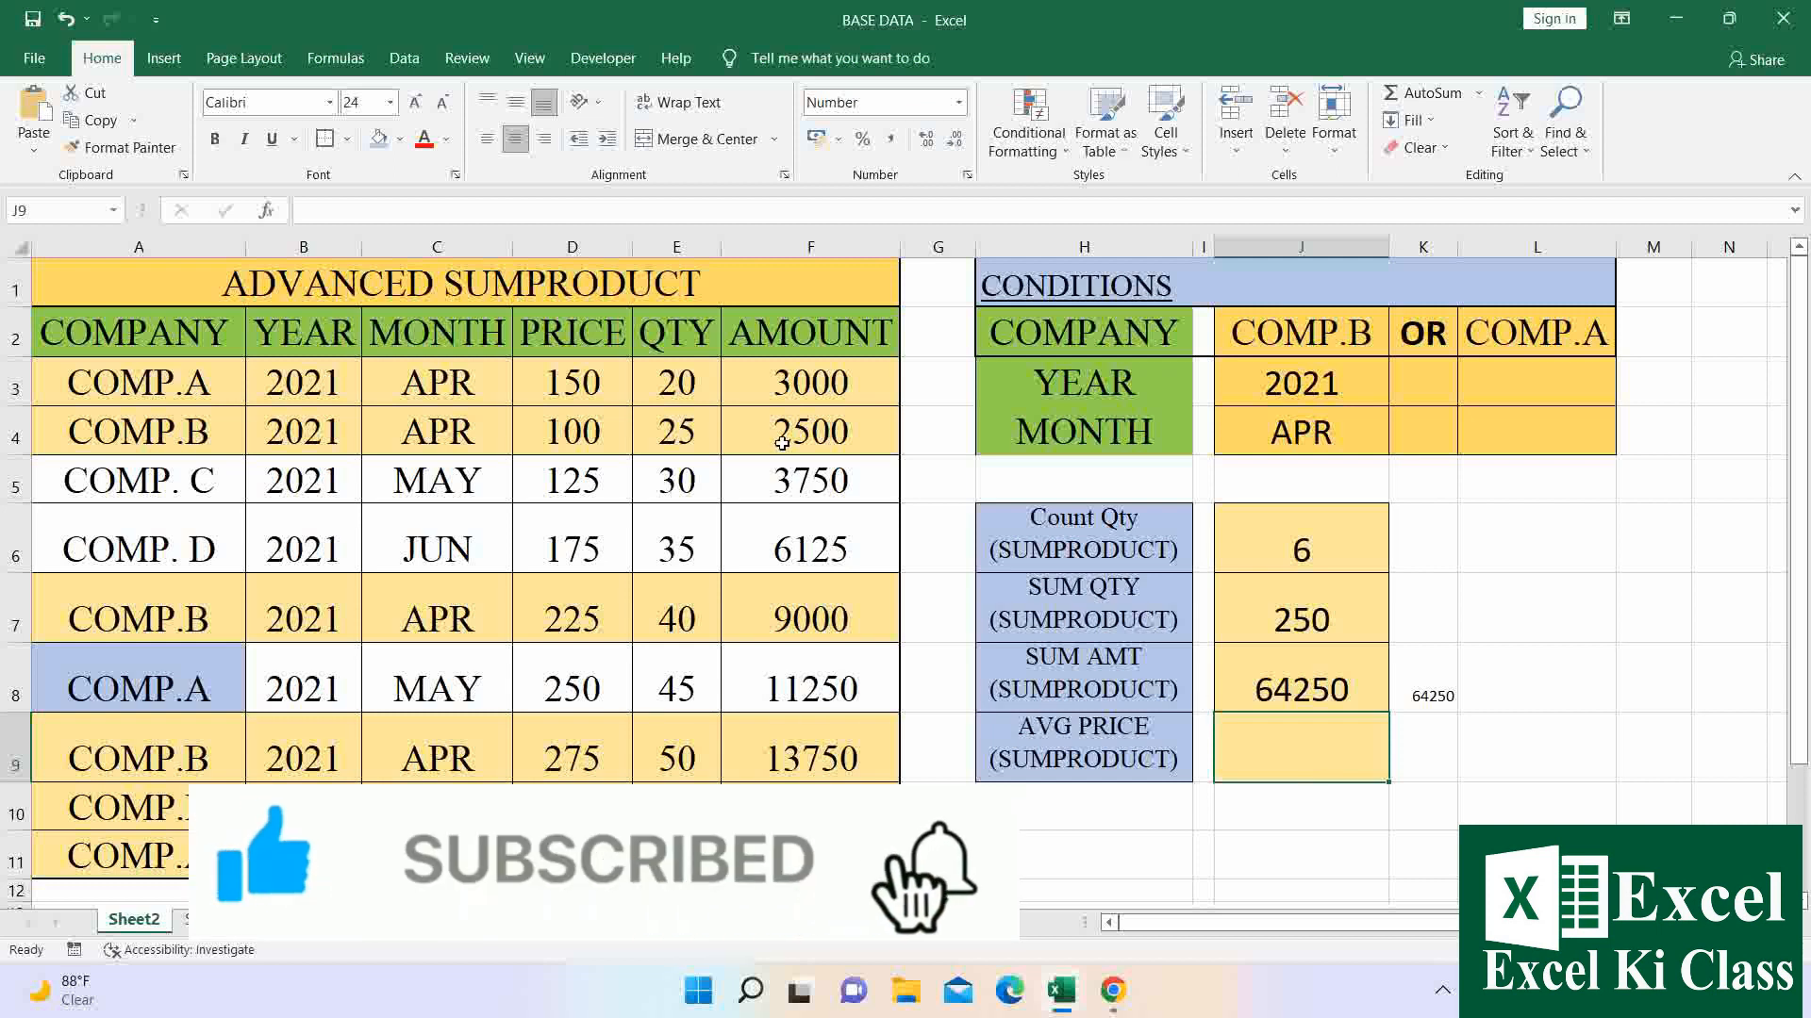
{"action": "left_click_drag", "start_coordinate": [572, 382], "coordinate": [572, 856]}
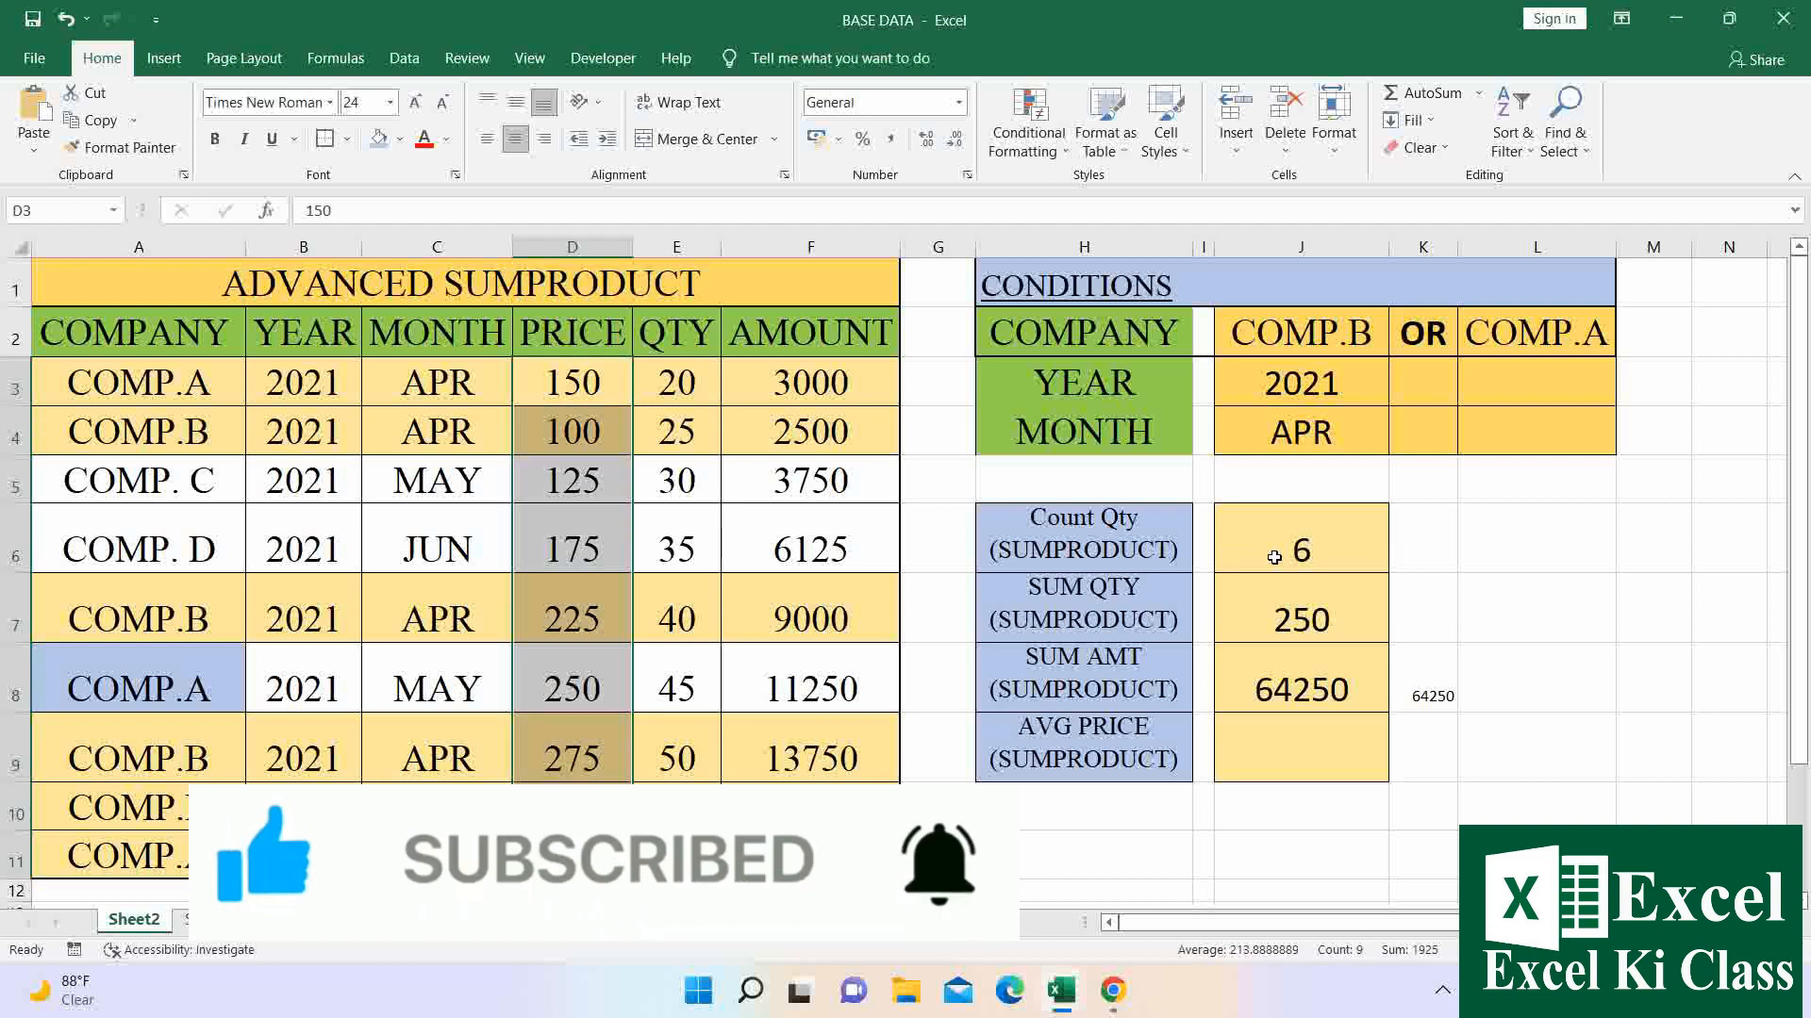
{"action": "left_click", "coordinate": [1276, 752]}
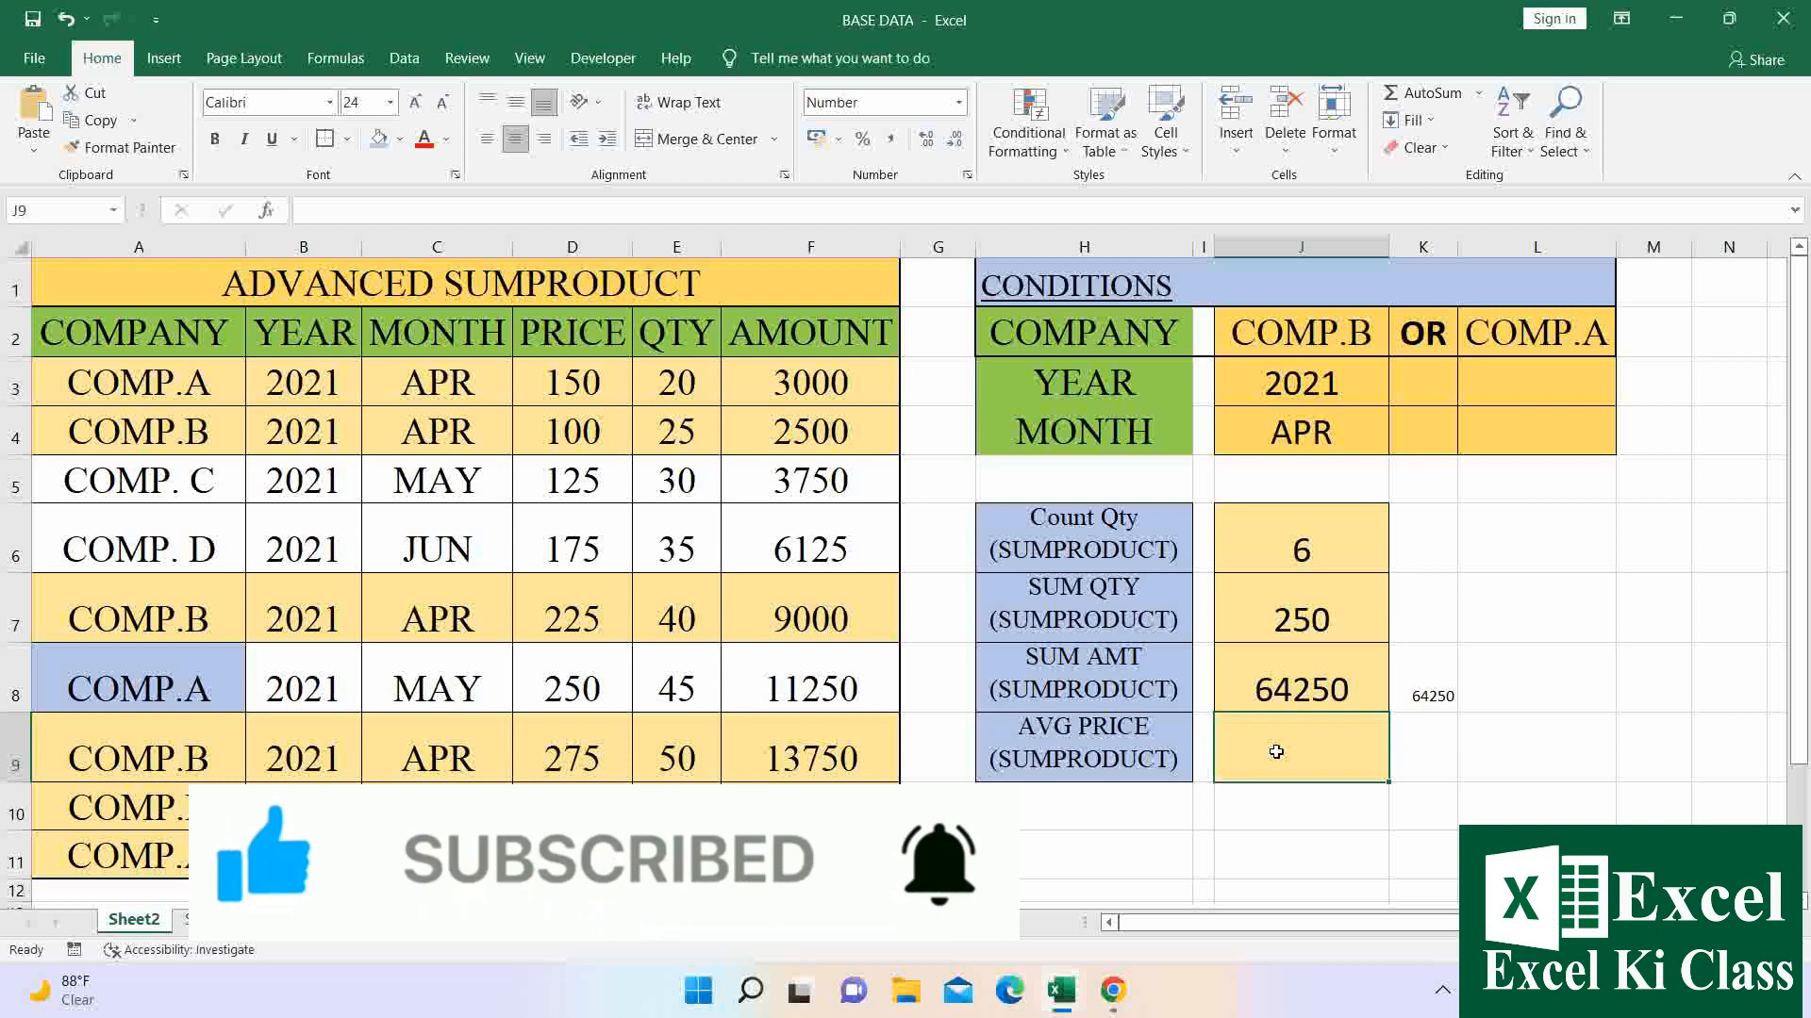
{"action": "type", "text": "="}
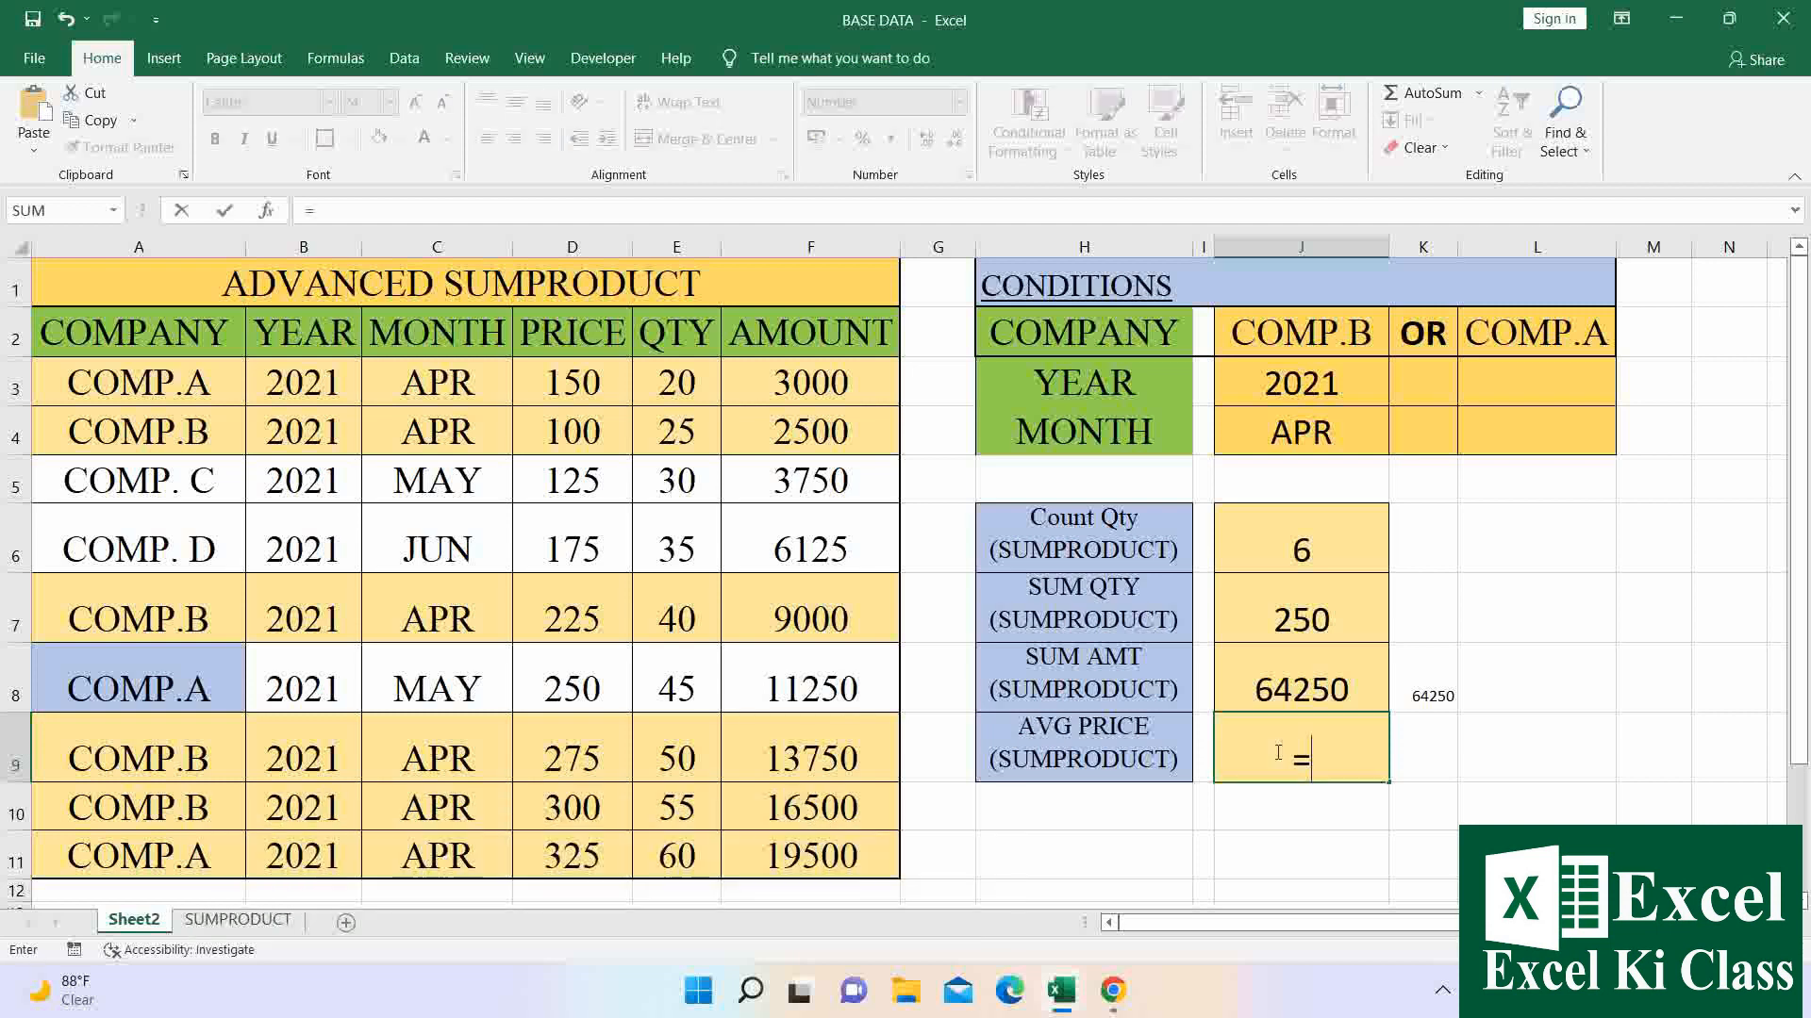
{"action": "key", "text": "Escape"}
Copy the text of J8's SUMPRODUCT formula into J9 (AVG PRICE), leaving J8 as it is.
{"action": "left_click", "coordinate": [1320, 687]}
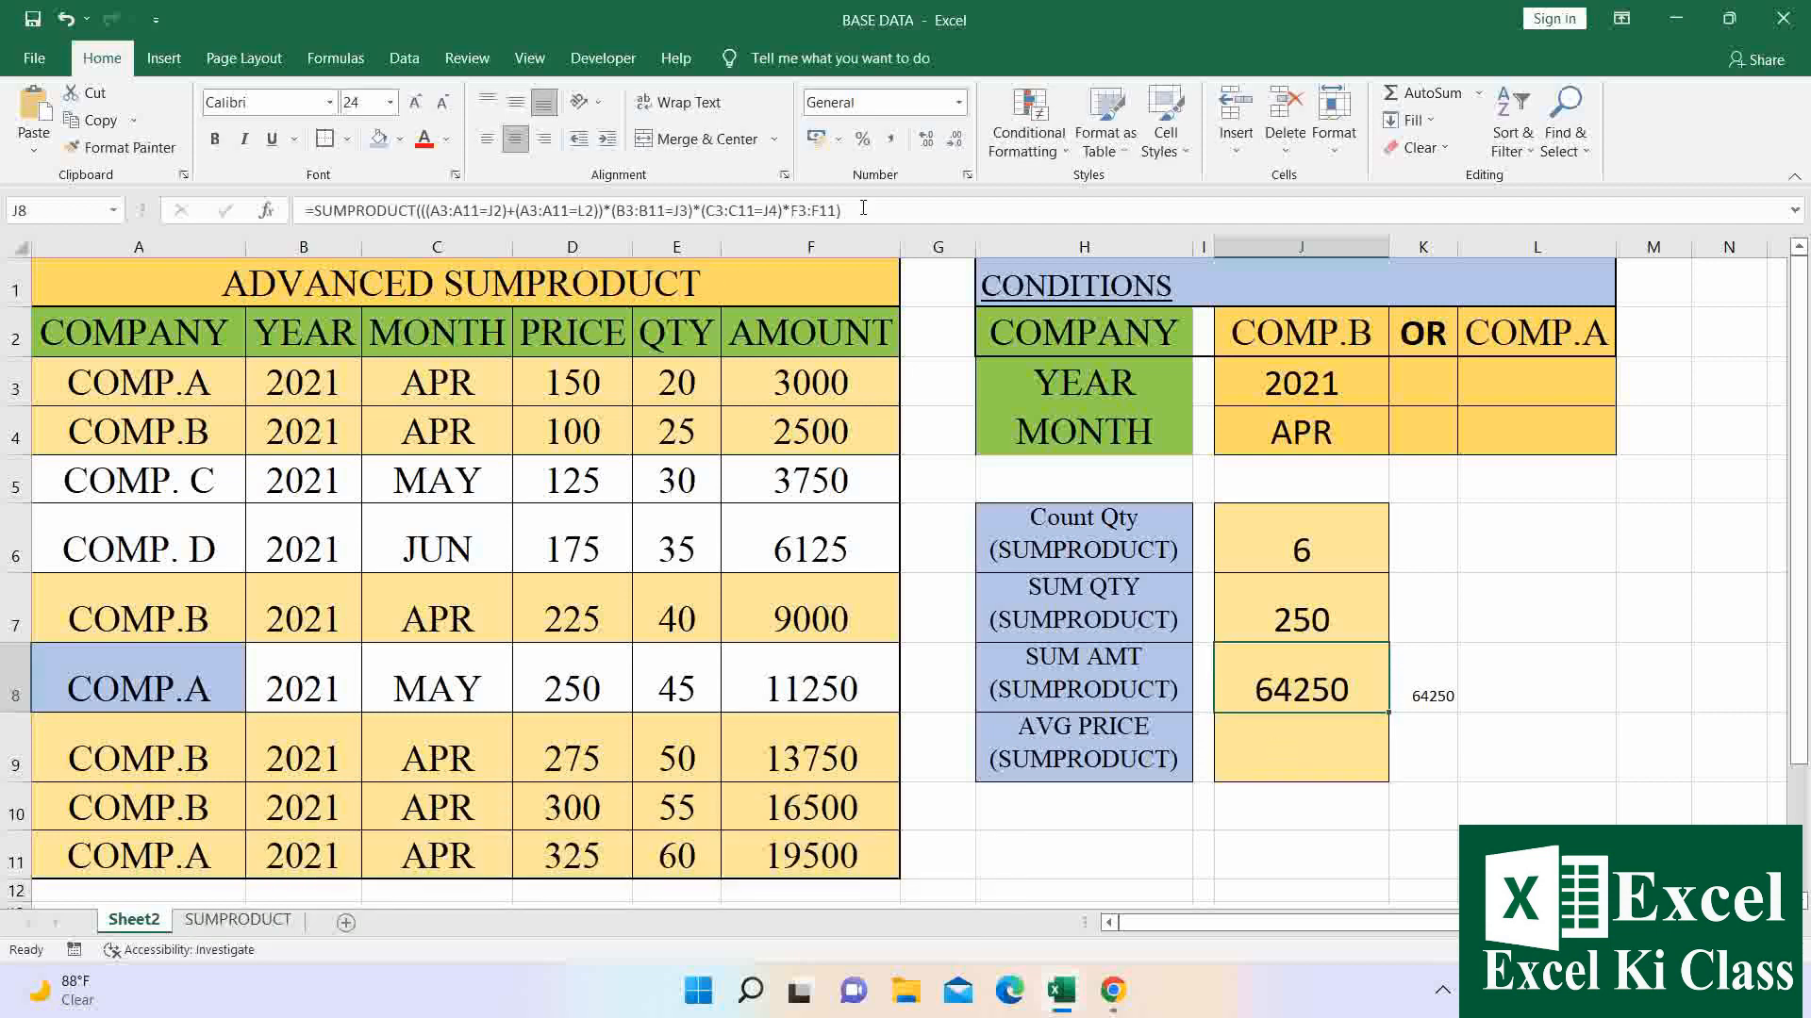
{"action": "left_click_drag", "start_coordinate": [867, 207], "coordinate": [305, 210]}
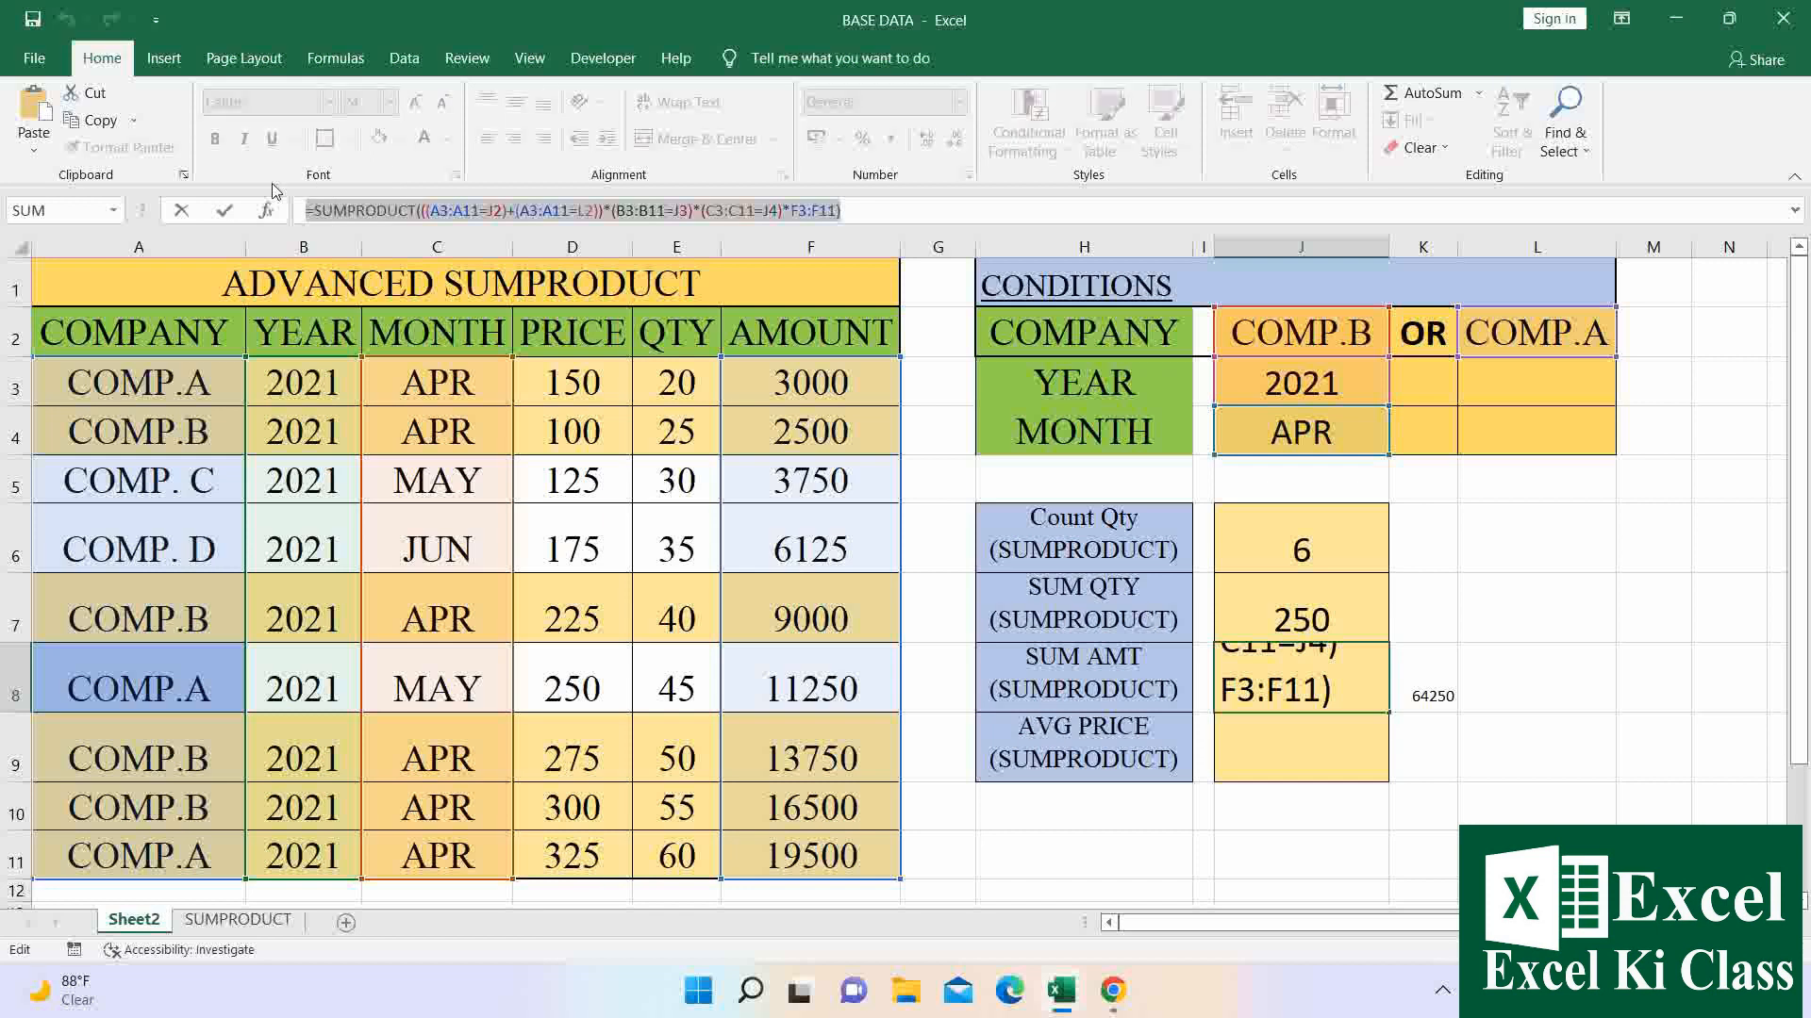
{"action": "left_click", "coordinate": [1328, 689]}
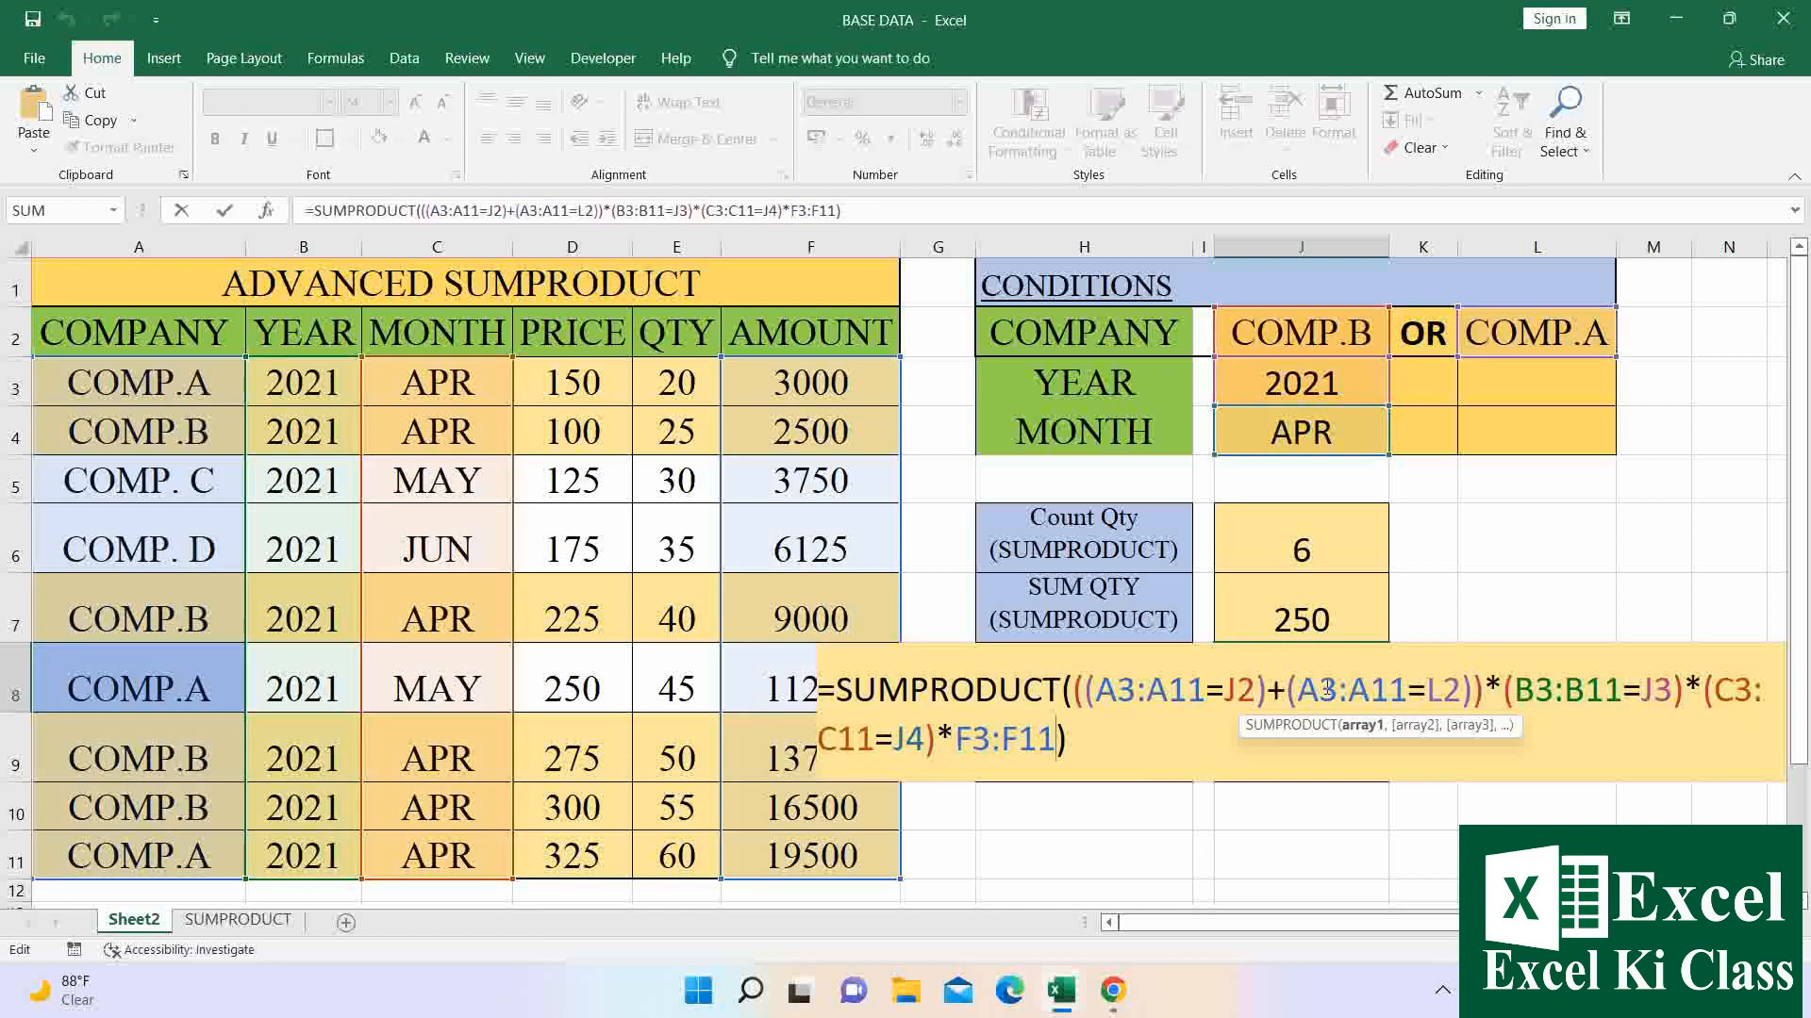
{"action": "key", "text": "Return"}
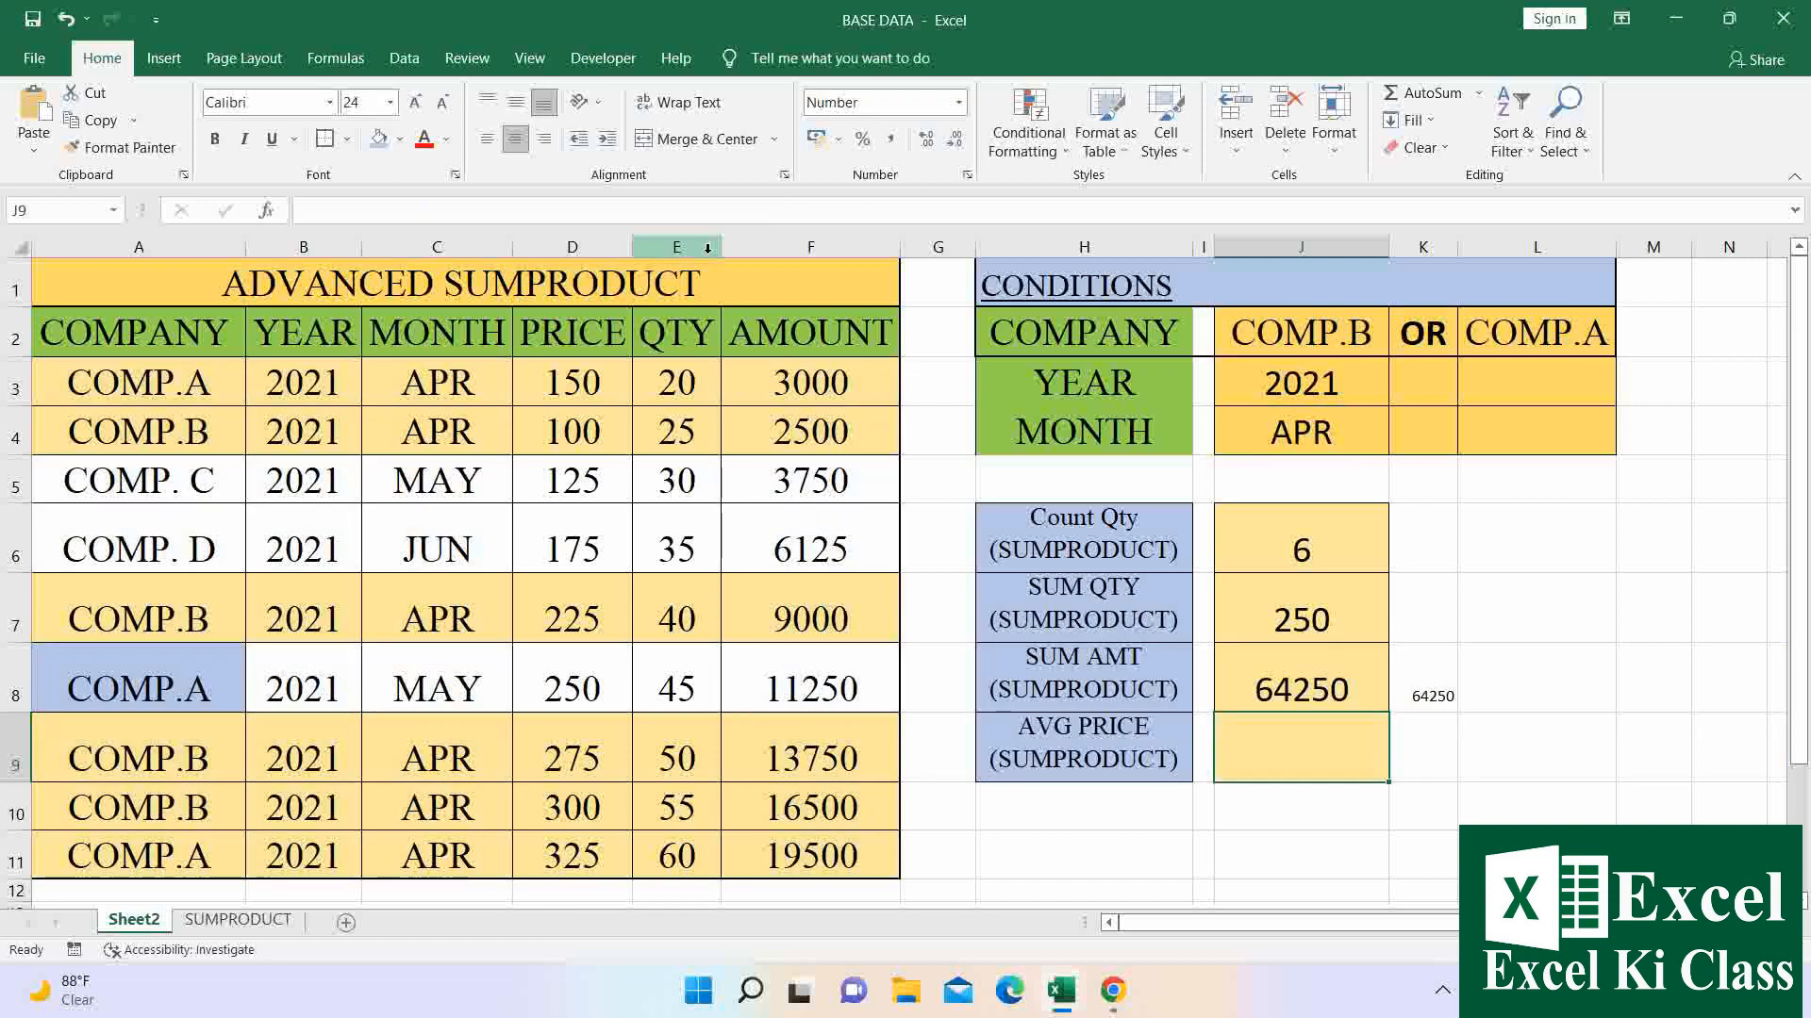
{"action": "left_click", "coordinate": [556, 206]}
{"action": "key", "text": "ctrl+v"}
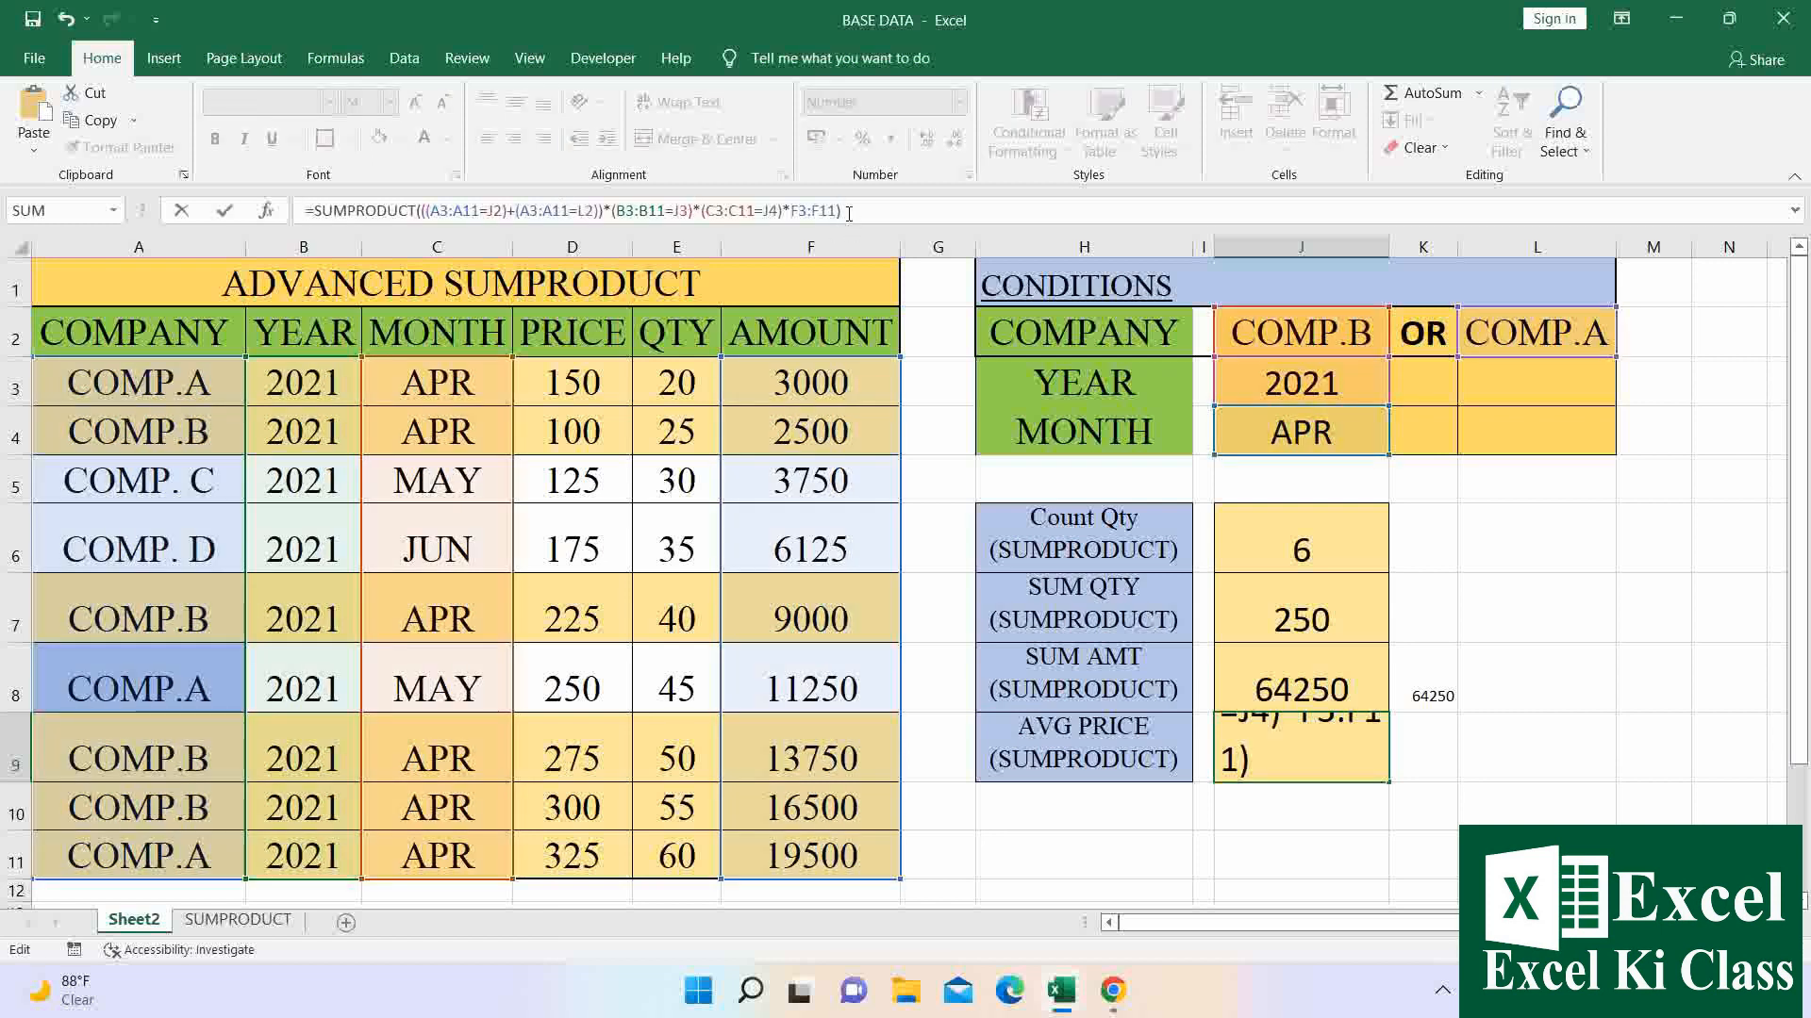
In J9's formula, replace the AMOUNT range F3:F11 with the bracketed PRICE range (D3:D11).
{"action": "key", "text": "BackSpace"}
{"action": "key", "text": "BackSpace"}
{"action": "key", "text": "BackSpace"}
{"action": "key", "text": "BackSpace"}
{"action": "key", "text": "BackSpace"}
{"action": "key", "text": "BackSpace"}
{"action": "key", "text": "BackSpace"}
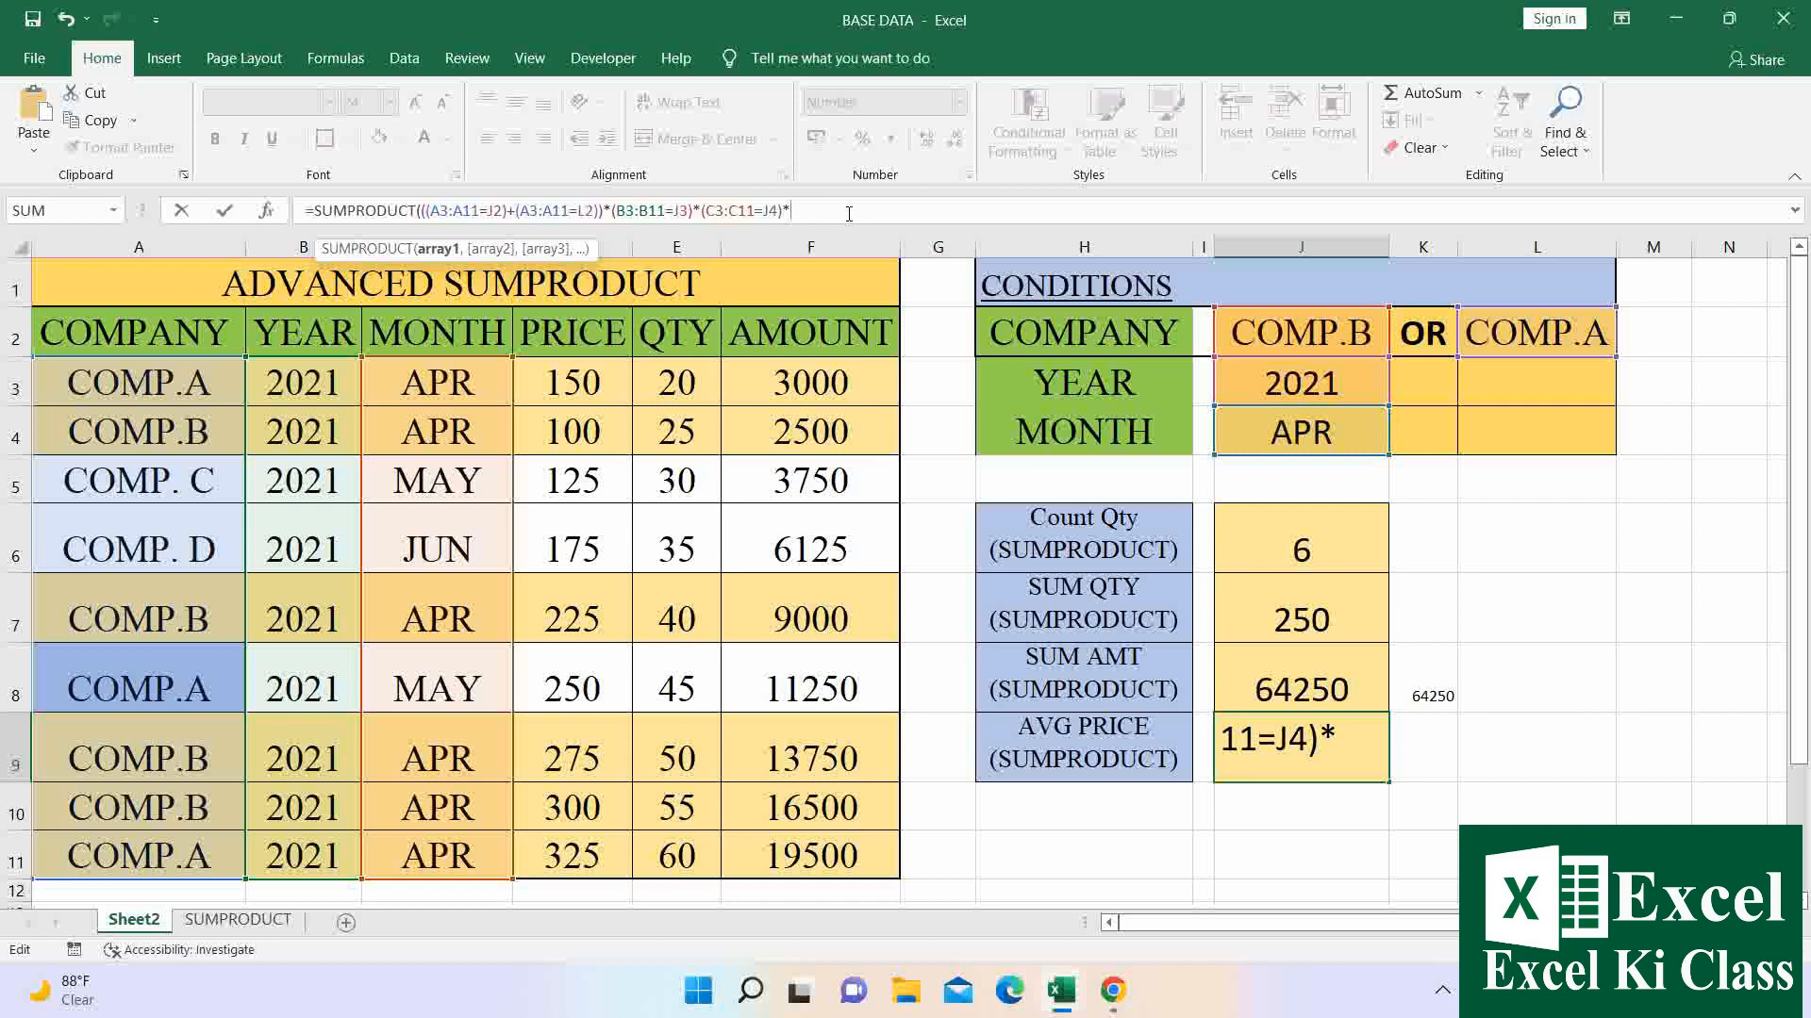
{"action": "type", "text": "("}
{"action": "left_click_drag", "start_coordinate": [588, 400], "coordinate": [593, 838]}
{"action": "type", "text": ")"}
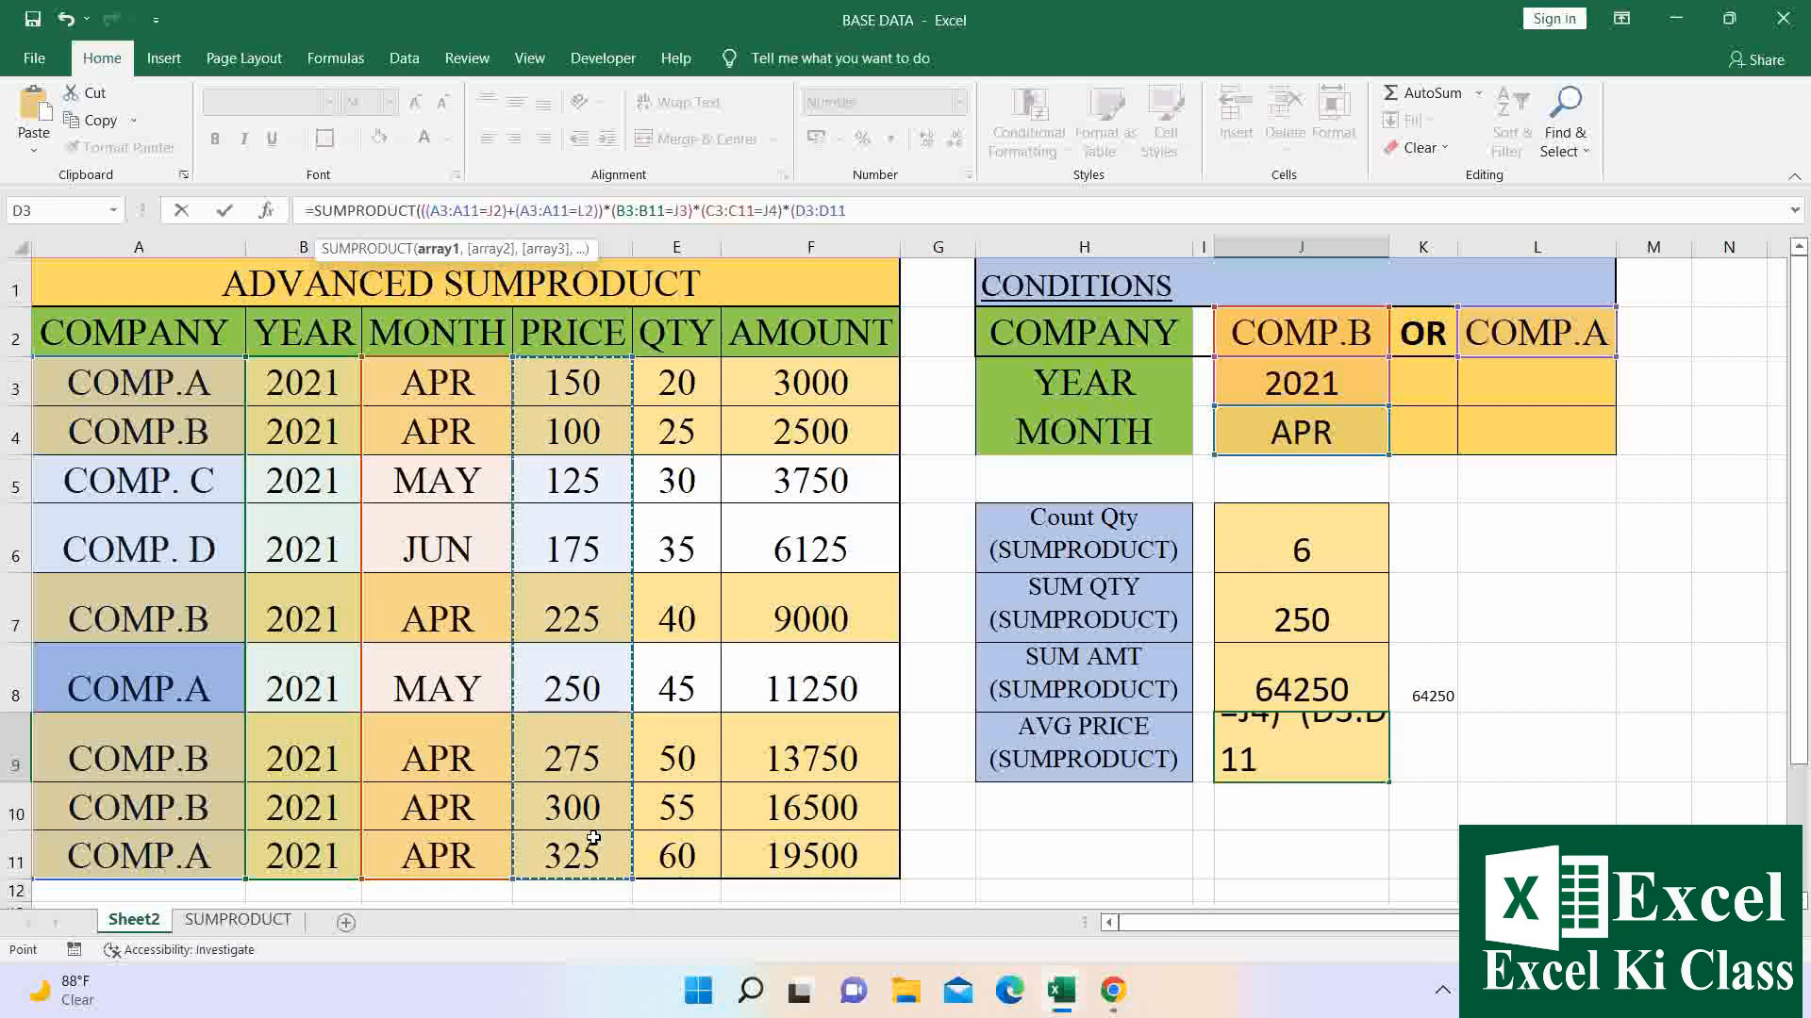
Divide J9's price product by the Count Qty cell J6, close the SUMPRODUCT and enter the formula.
{"action": "type", "text": "/"}
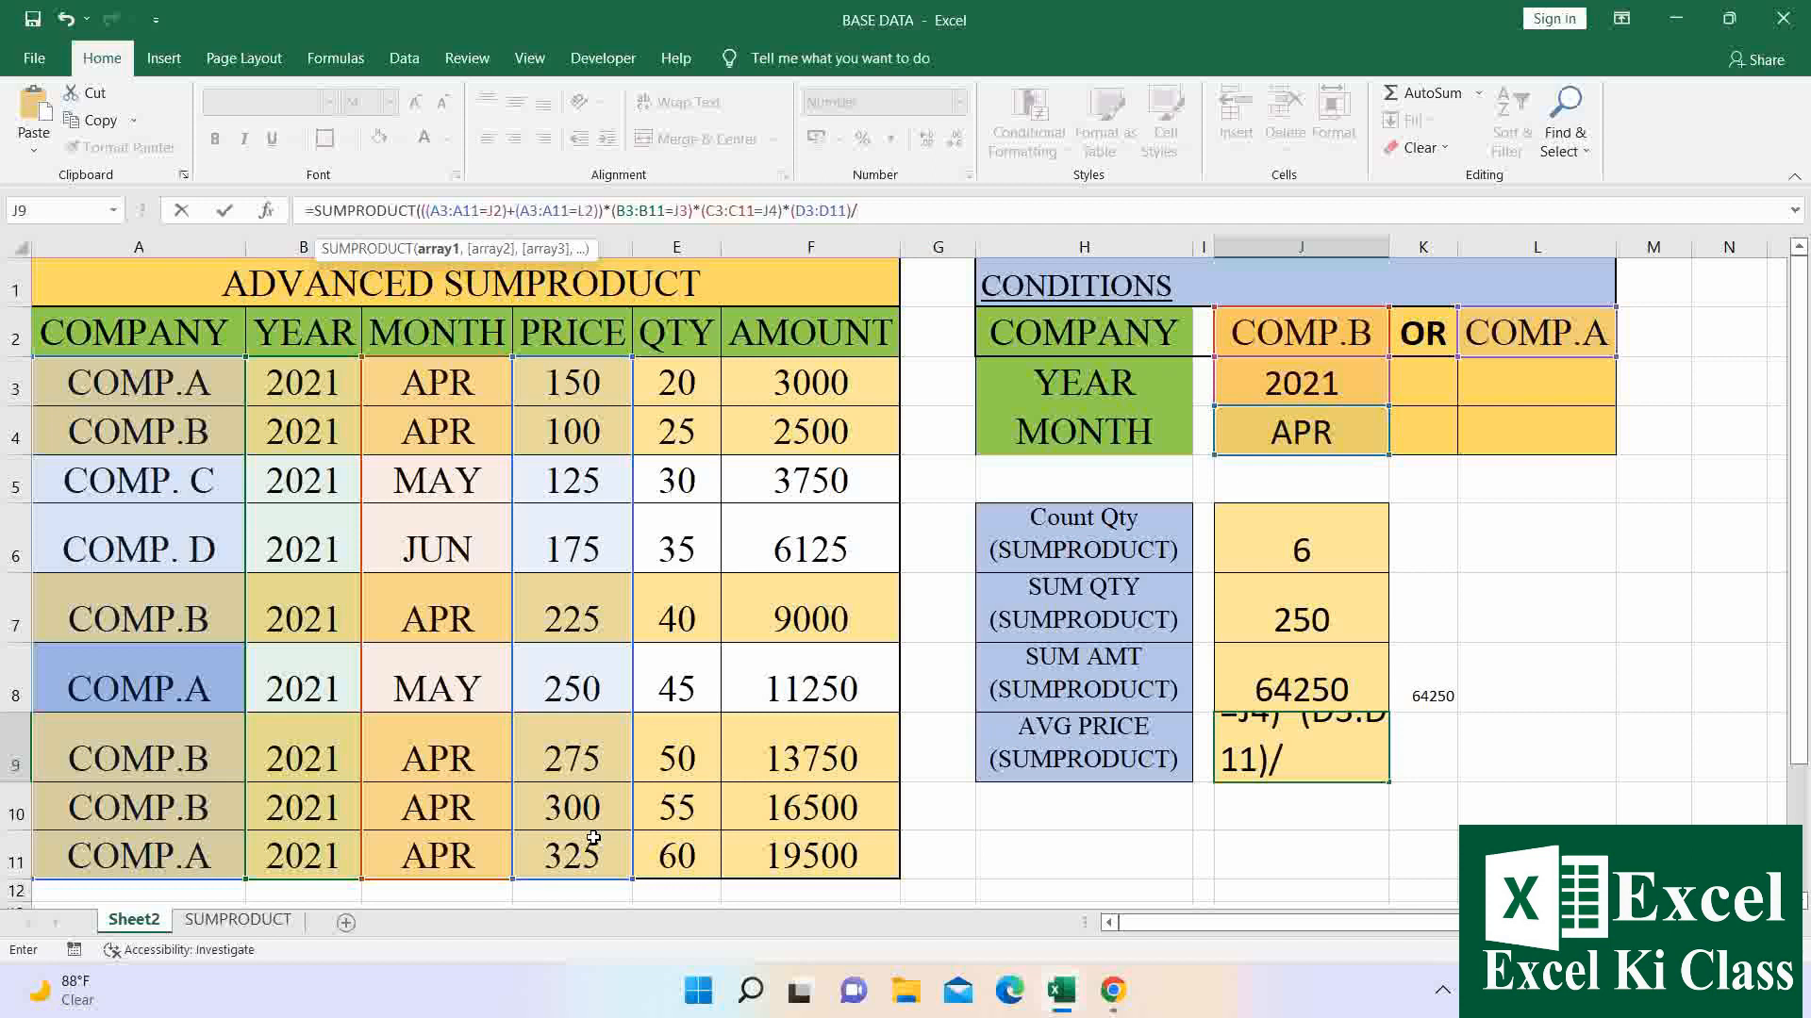
{"action": "left_click", "coordinate": [1321, 560]}
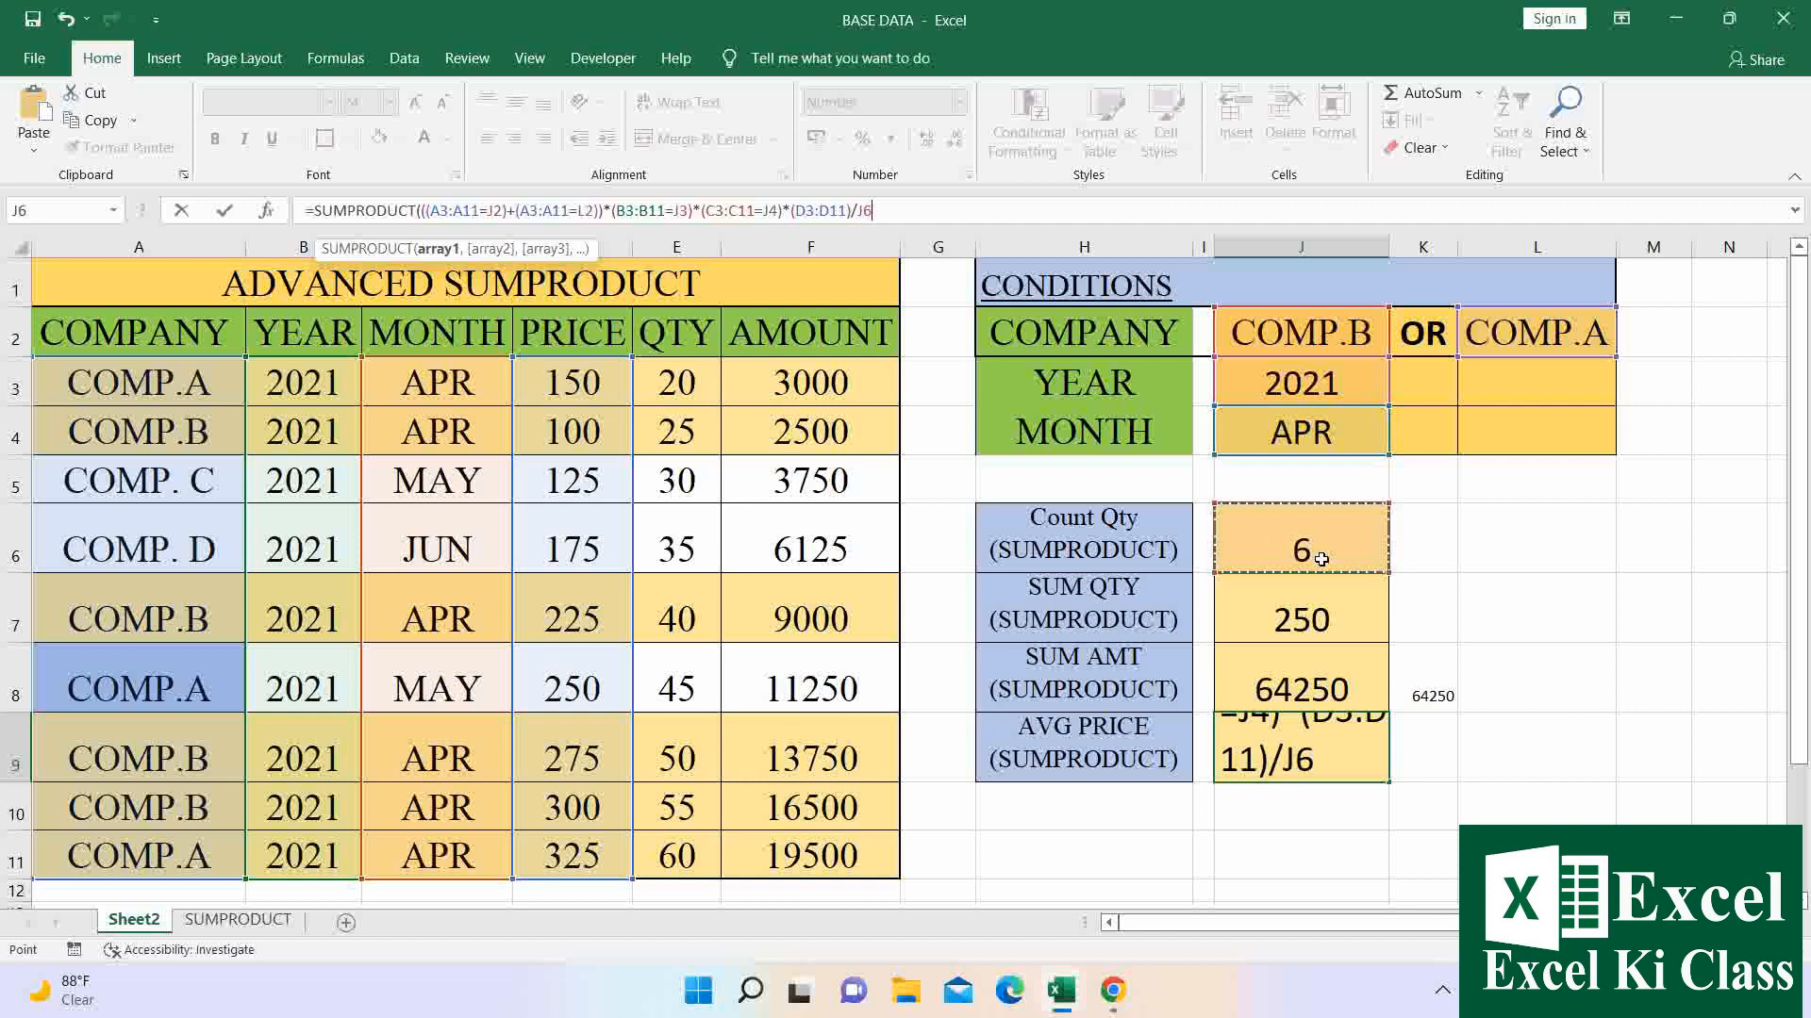
{"action": "type", "text": ")"}
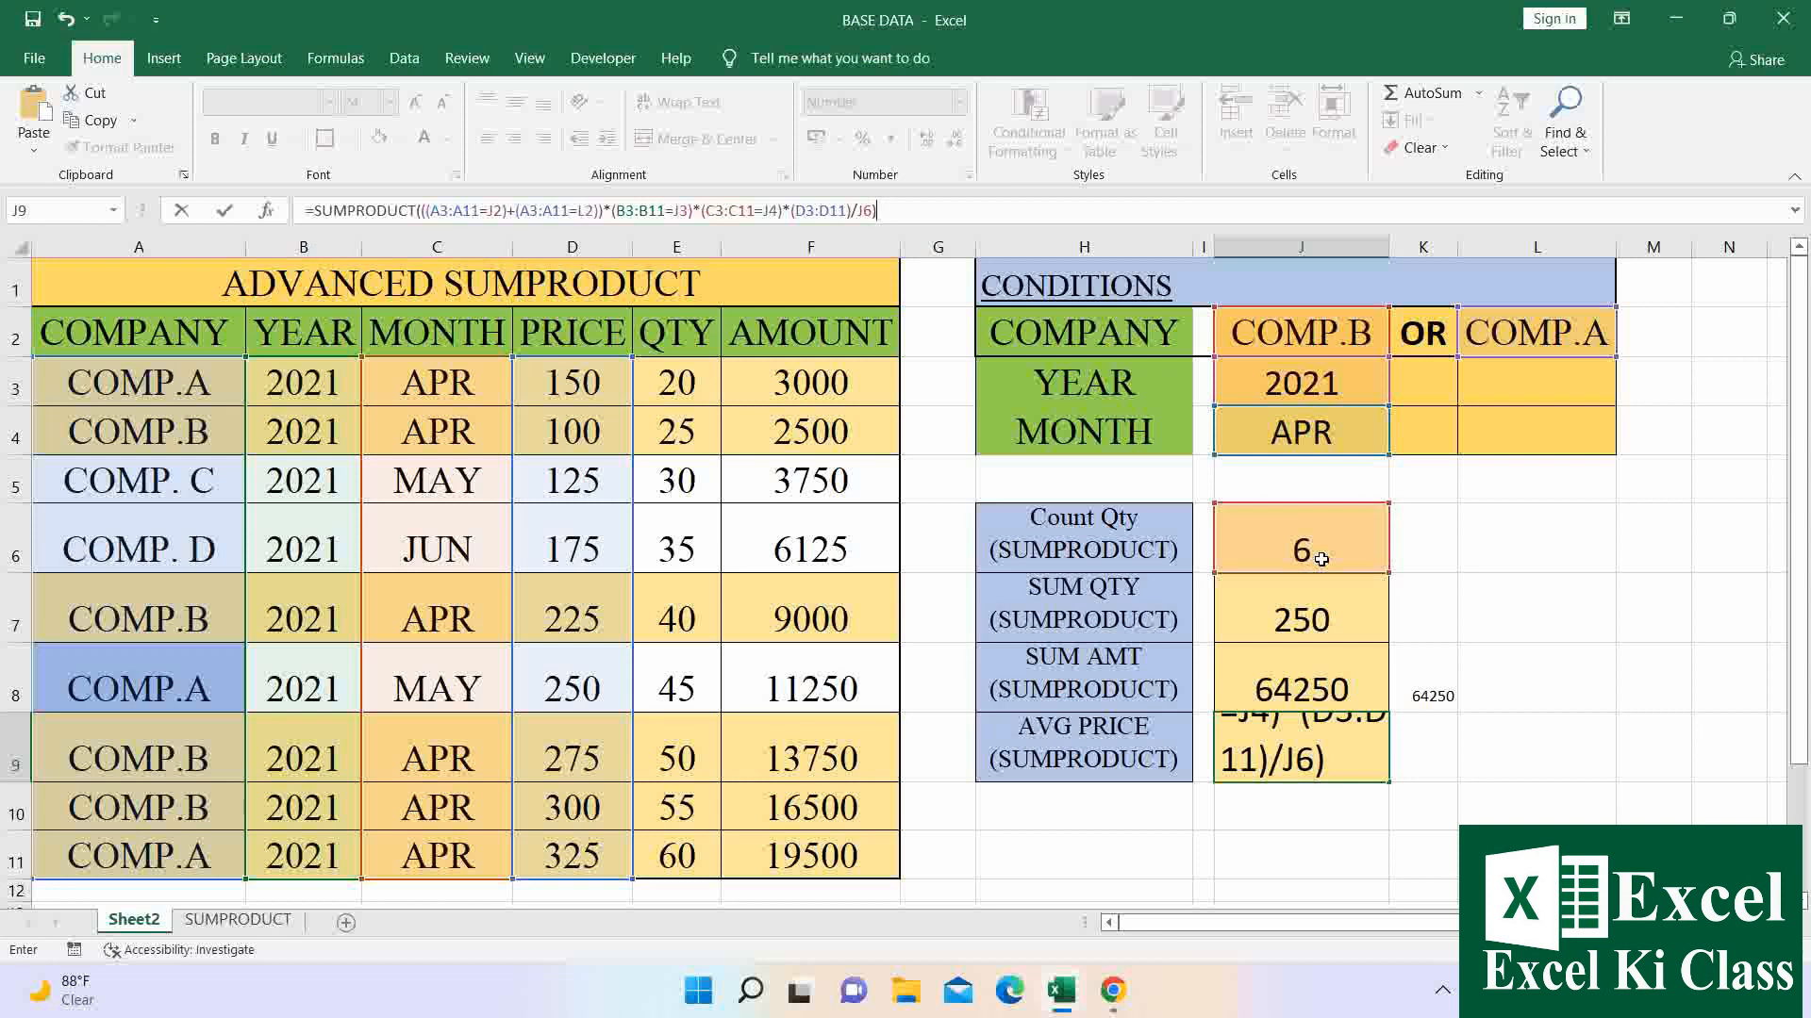
{"action": "key", "text": "Return"}
{"action": "key", "text": "Up"}
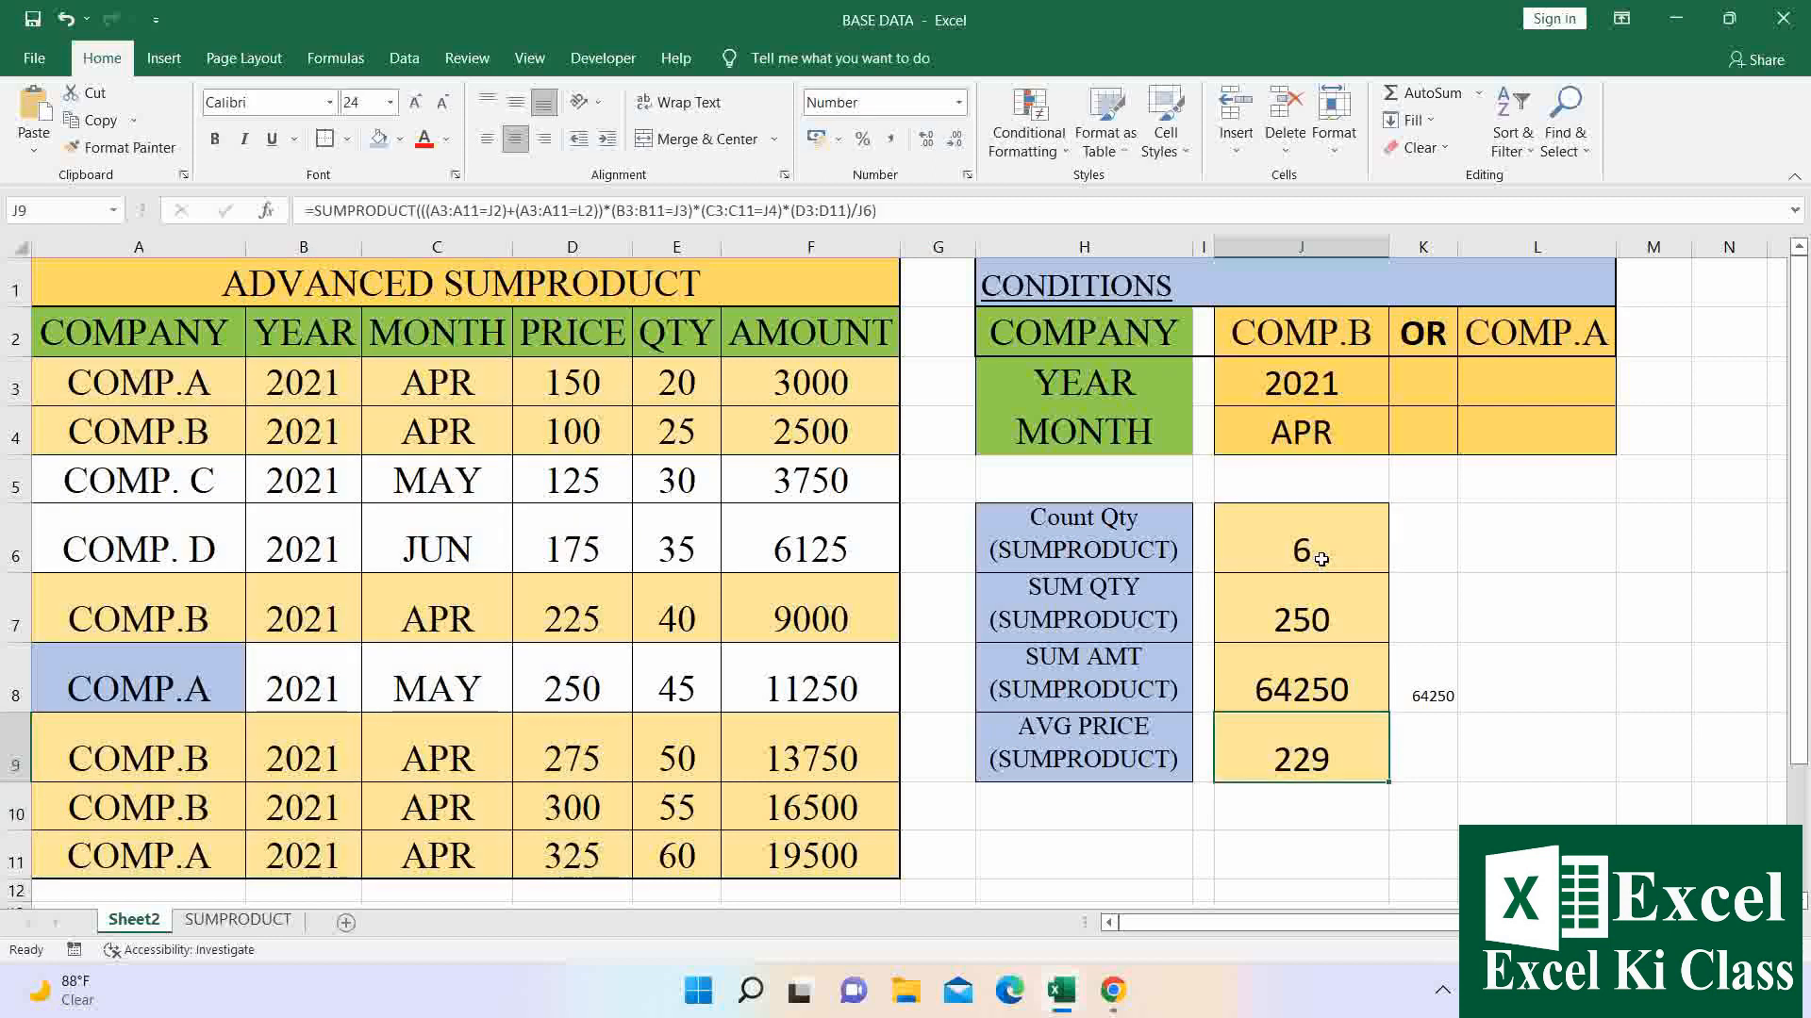
In K9, add the prices of the matching rows with =D3+D4+D7+D9+D10+D11.
{"action": "left_click", "coordinate": [1408, 753]}
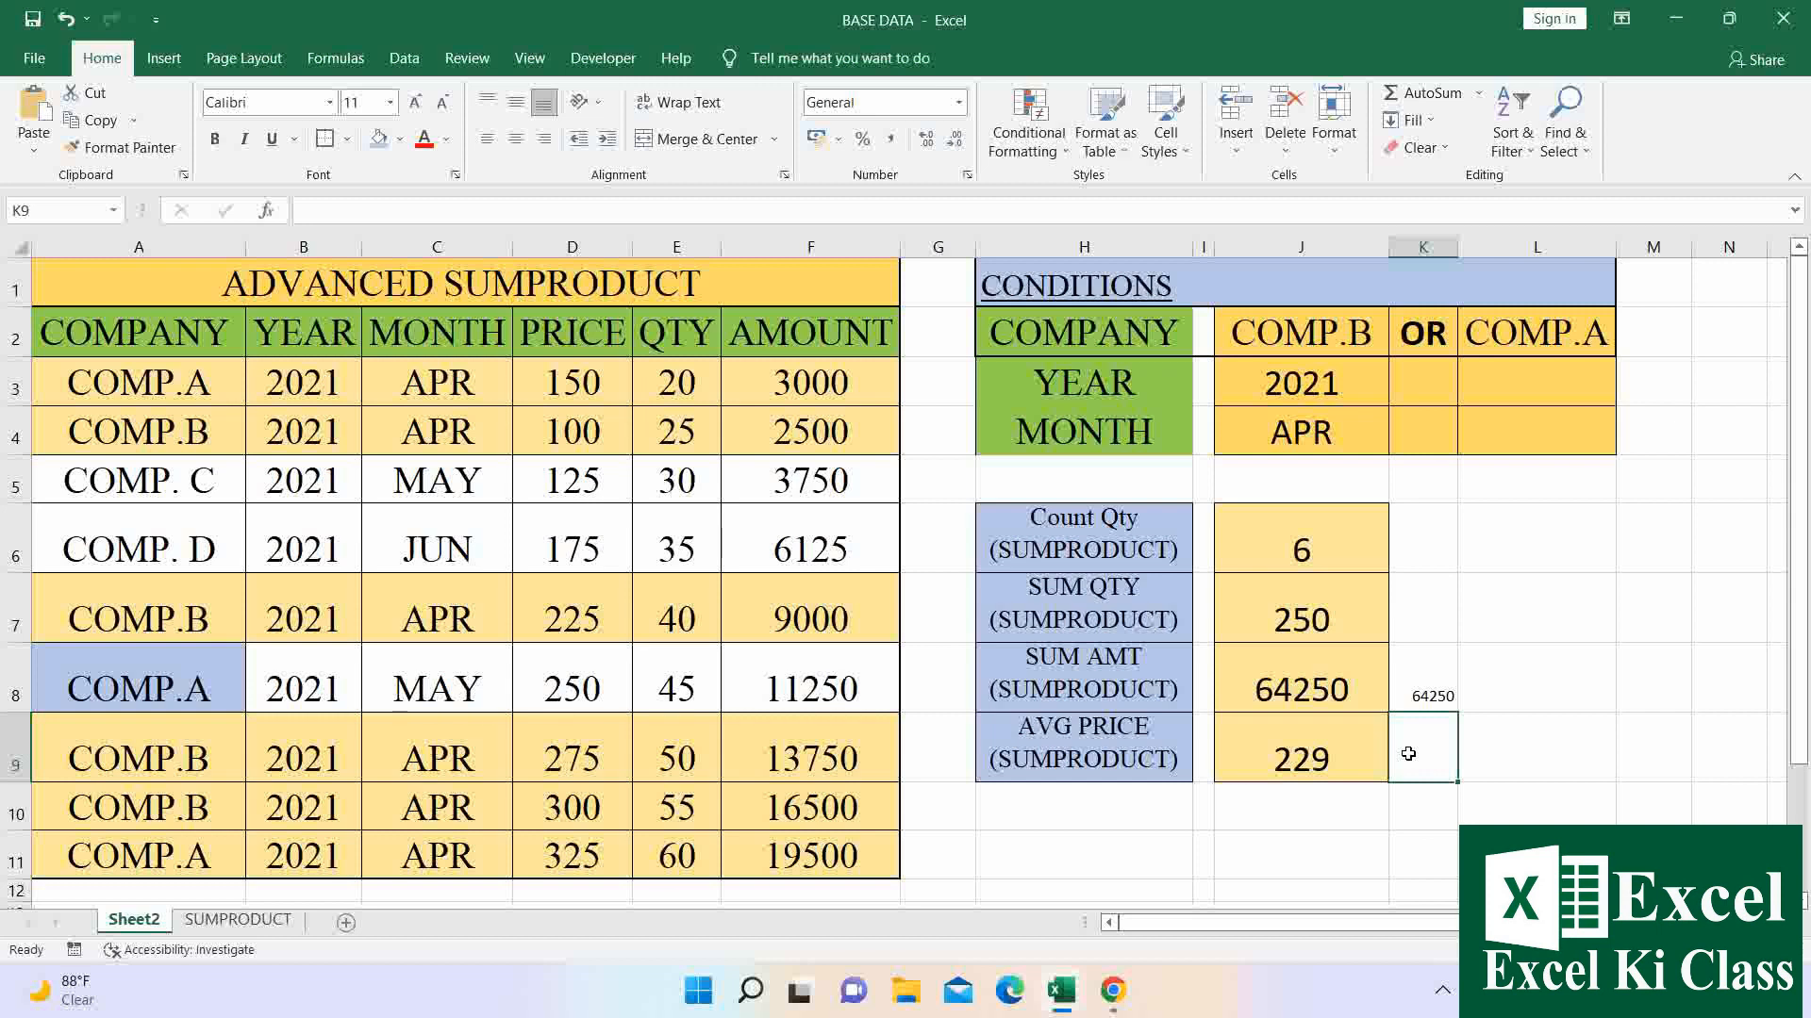
{"action": "type", "text": "="}
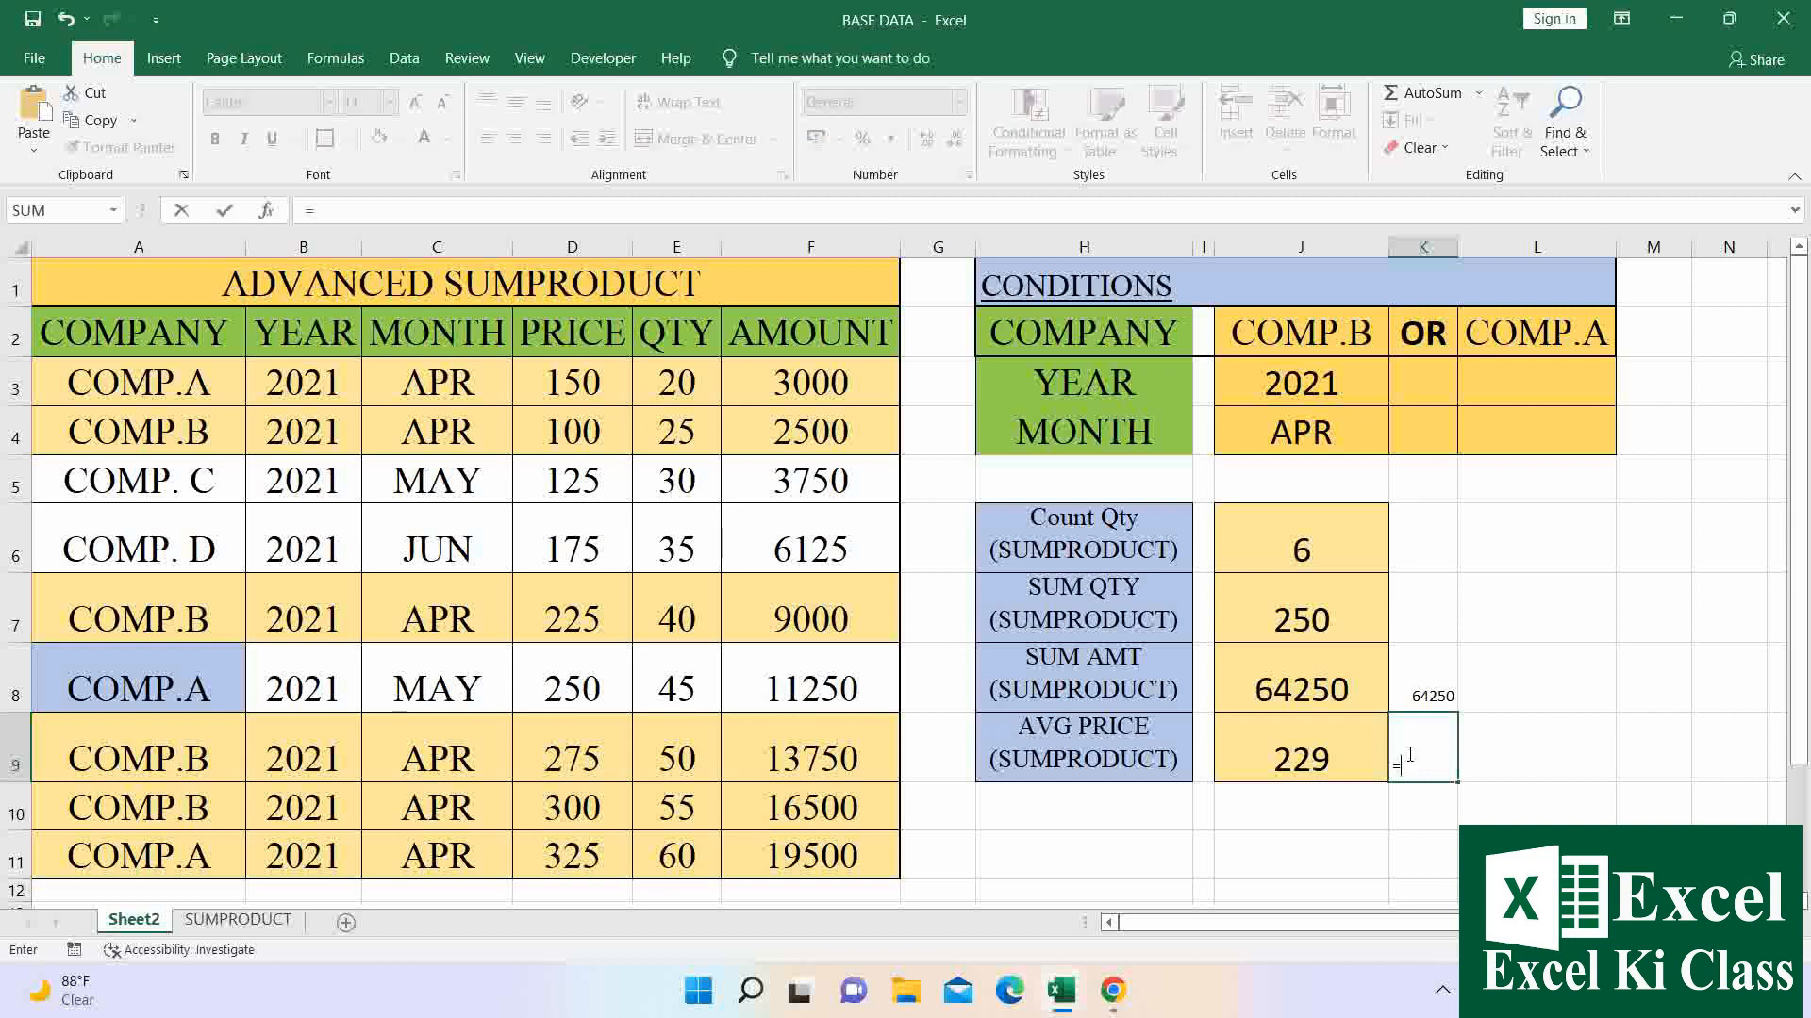
{"action": "left_click", "coordinate": [607, 370]}
{"action": "type", "text": "+"}
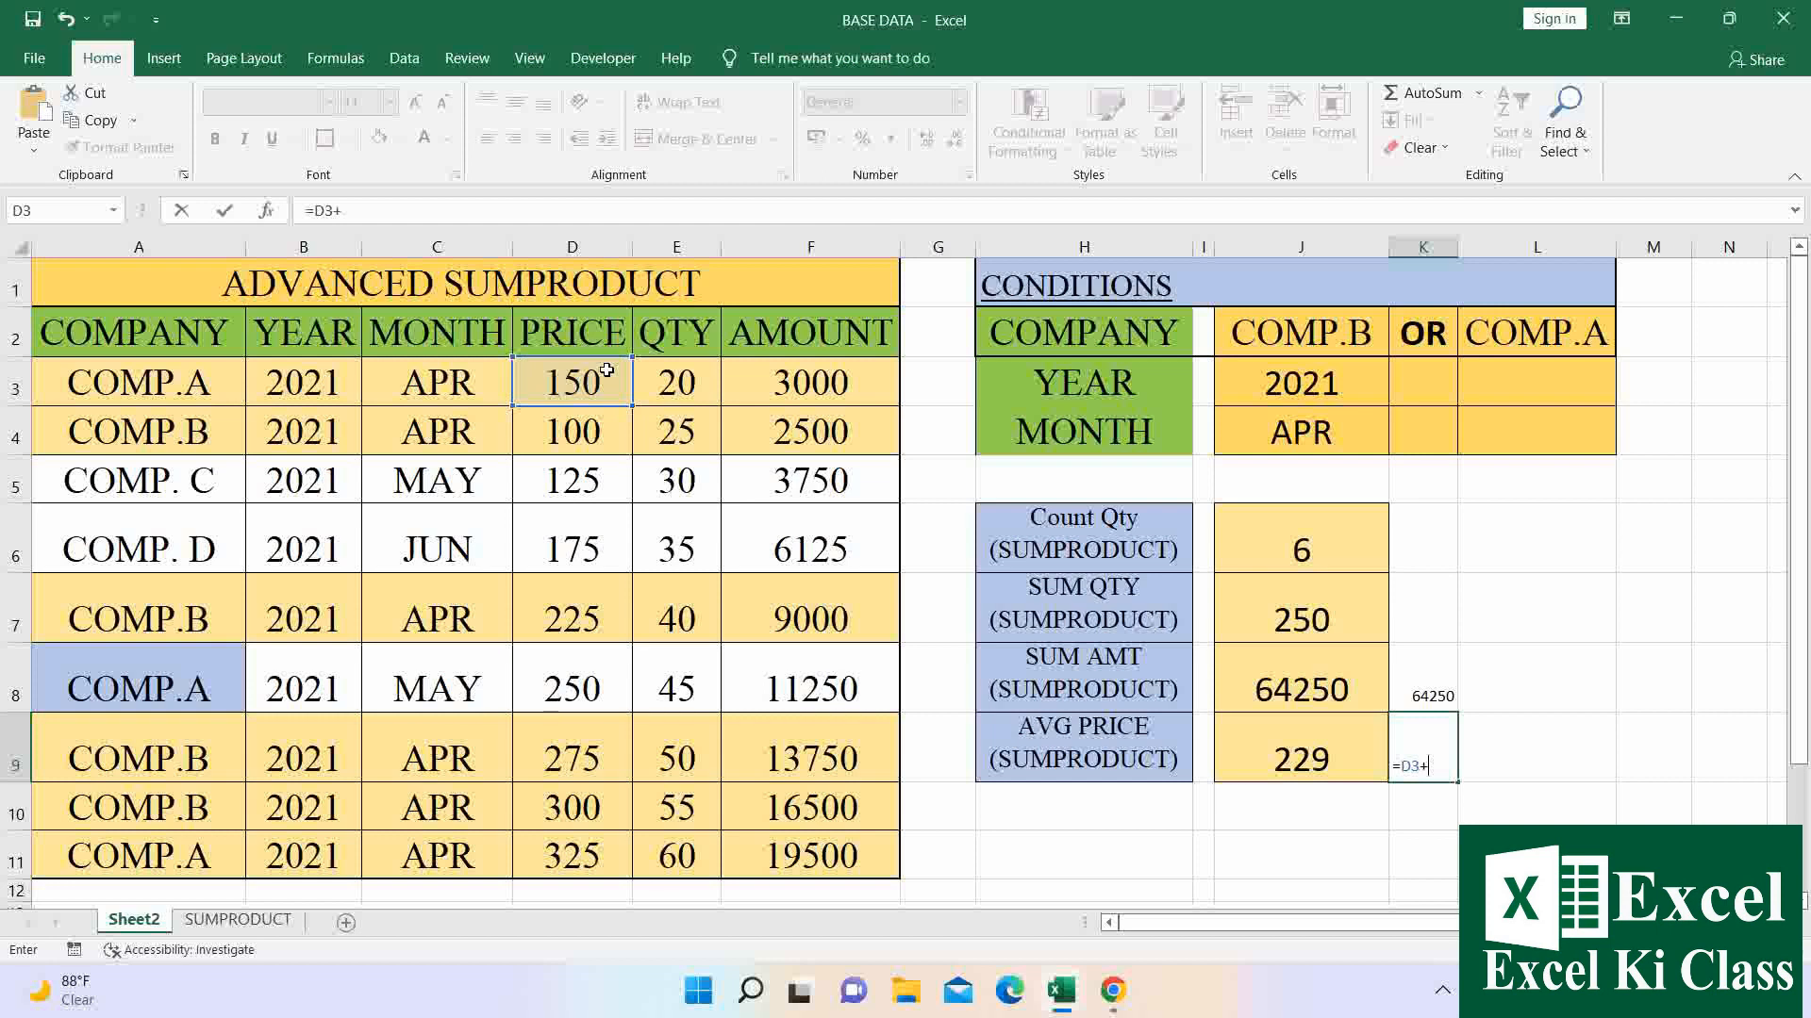
{"action": "left_click", "coordinate": [575, 440]}
{"action": "type", "text": "+"}
{"action": "left_click", "coordinate": [566, 613]}
{"action": "type", "text": "+"}
{"action": "left_click", "coordinate": [572, 729]}
{"action": "type", "text": "+"}
{"action": "left_click", "coordinate": [572, 804]}
{"action": "type", "text": "+"}
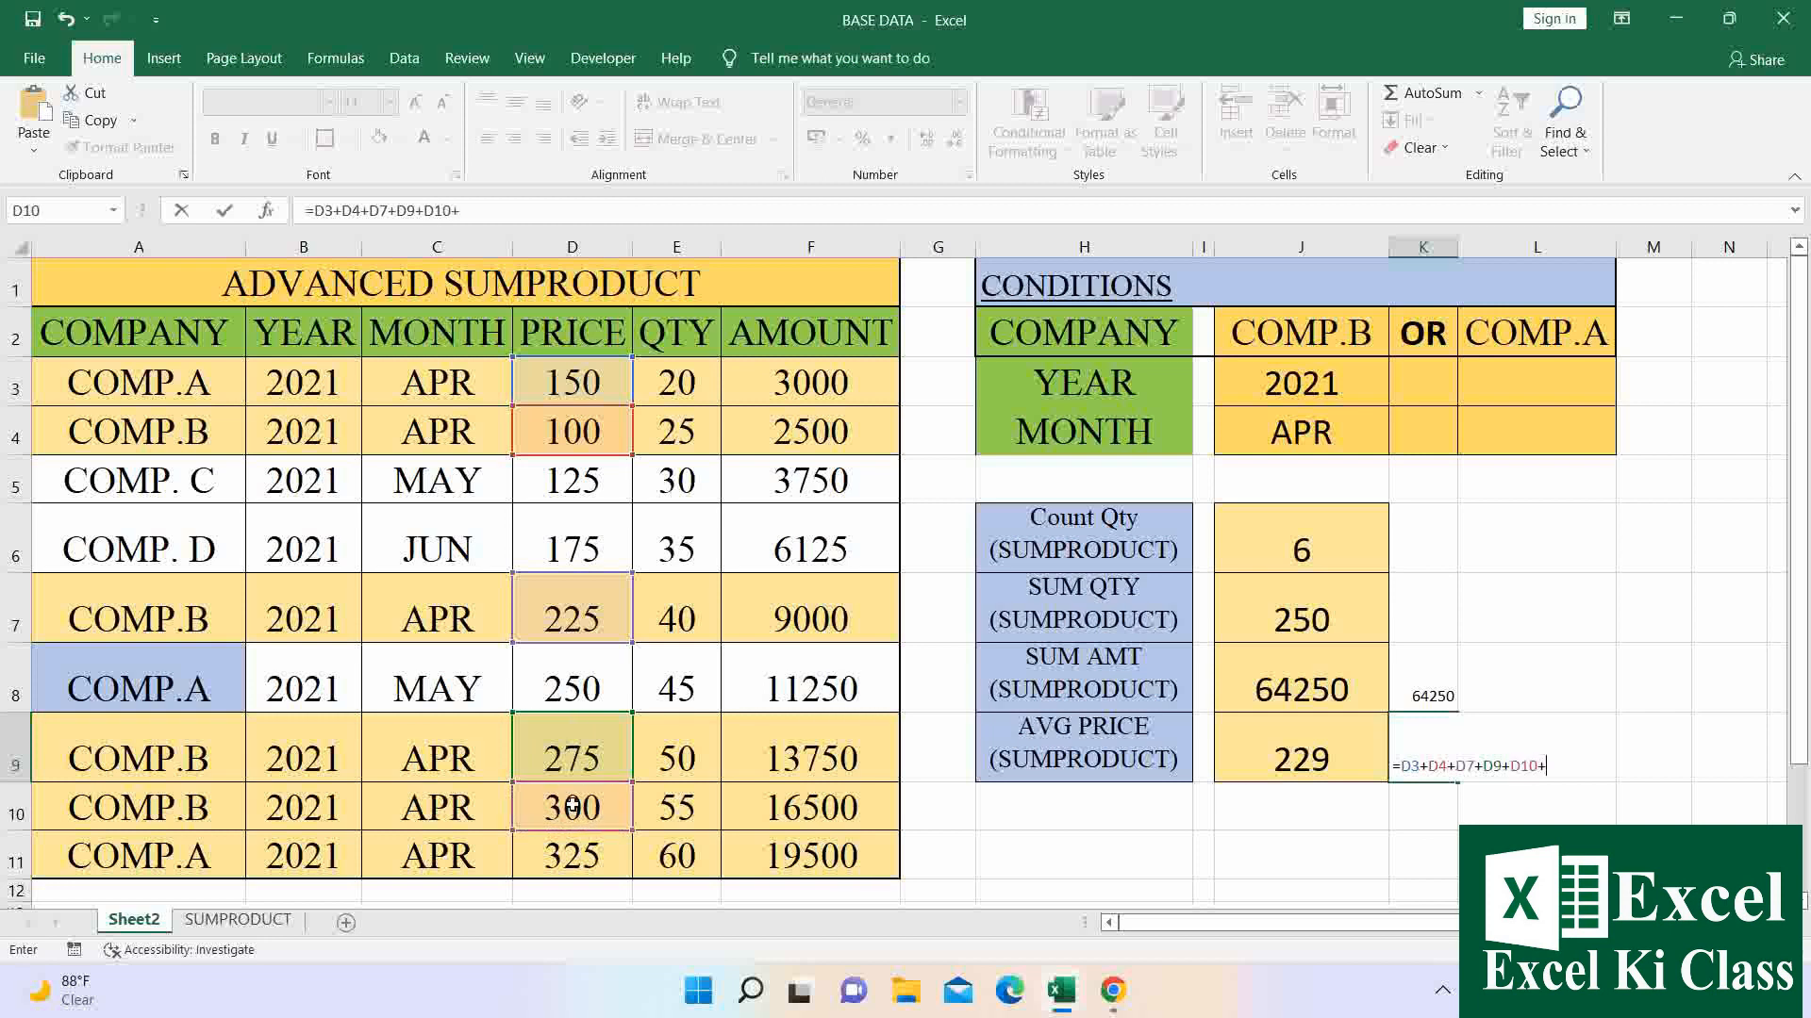
{"action": "left_click", "coordinate": [559, 862]}
{"action": "key", "text": "Tab"}
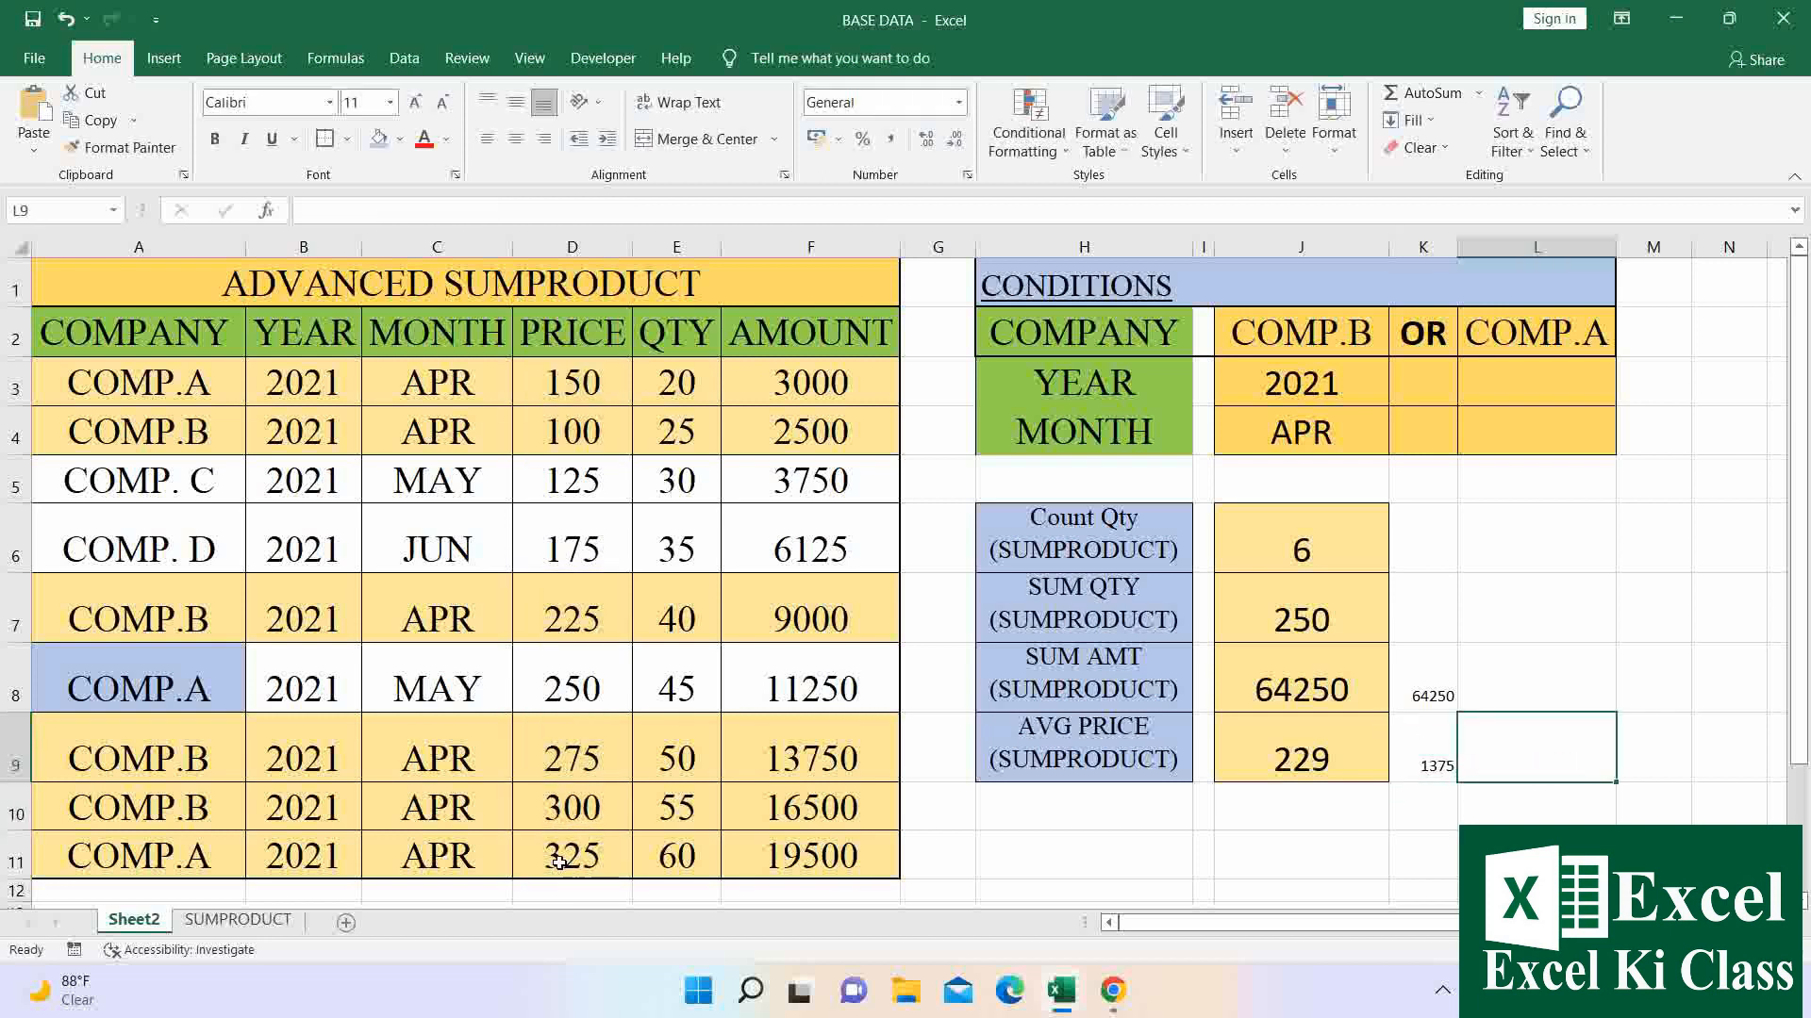
Cross-check the average price in L9 by dividing the price total by the count with =K9/J6.
{"action": "type", "text": "="}
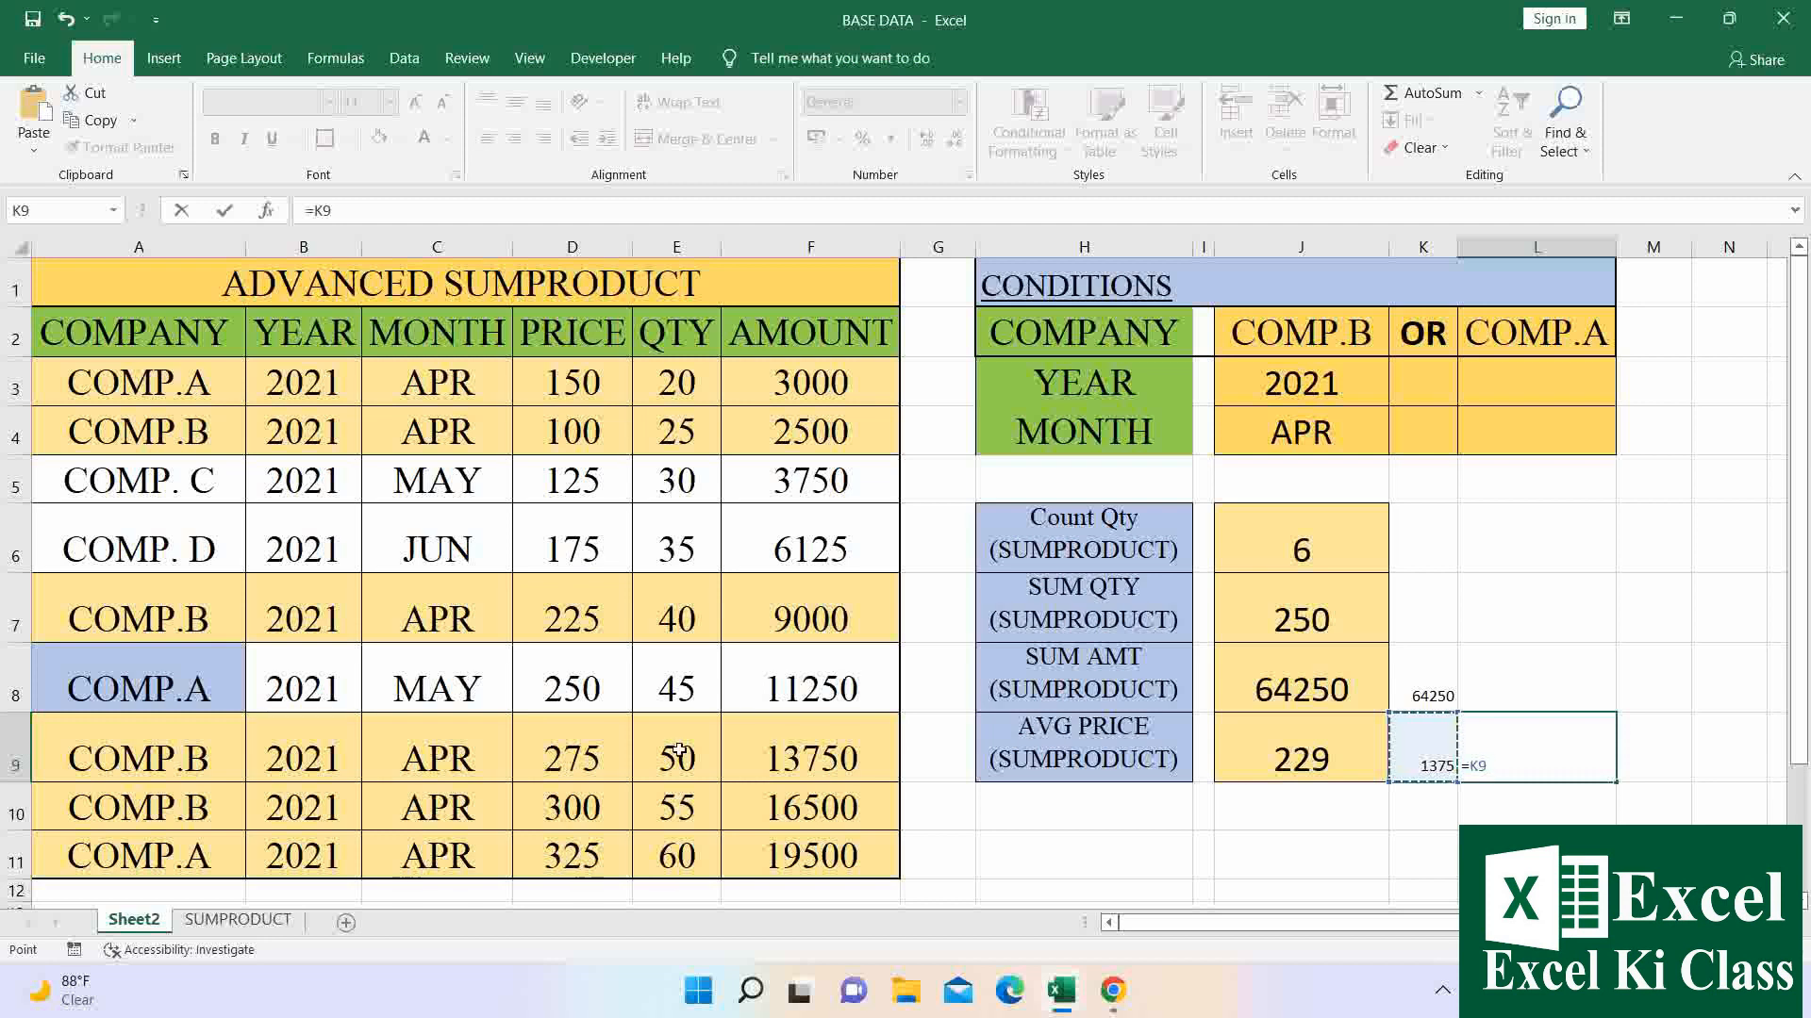
{"action": "type", "text": "/"}
{"action": "left_click", "coordinate": [1332, 542]}
{"action": "key", "text": "Return"}
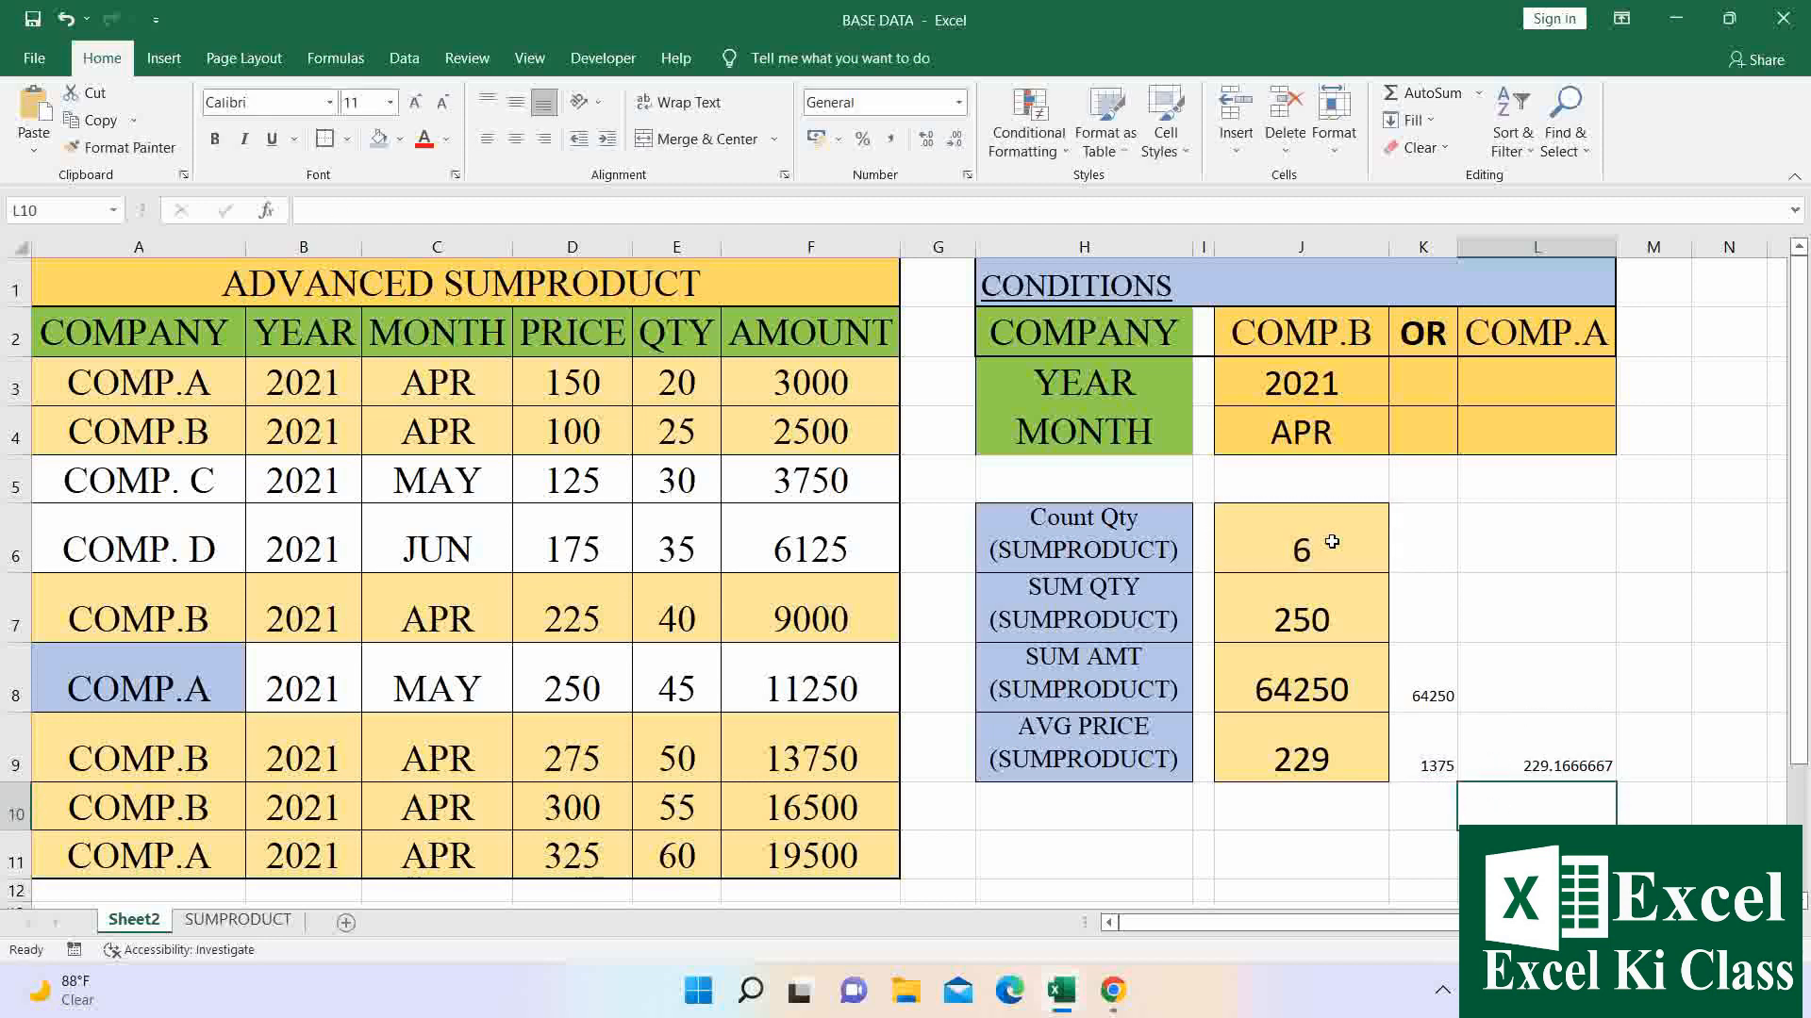
{"action": "left_click", "coordinate": [1528, 741]}
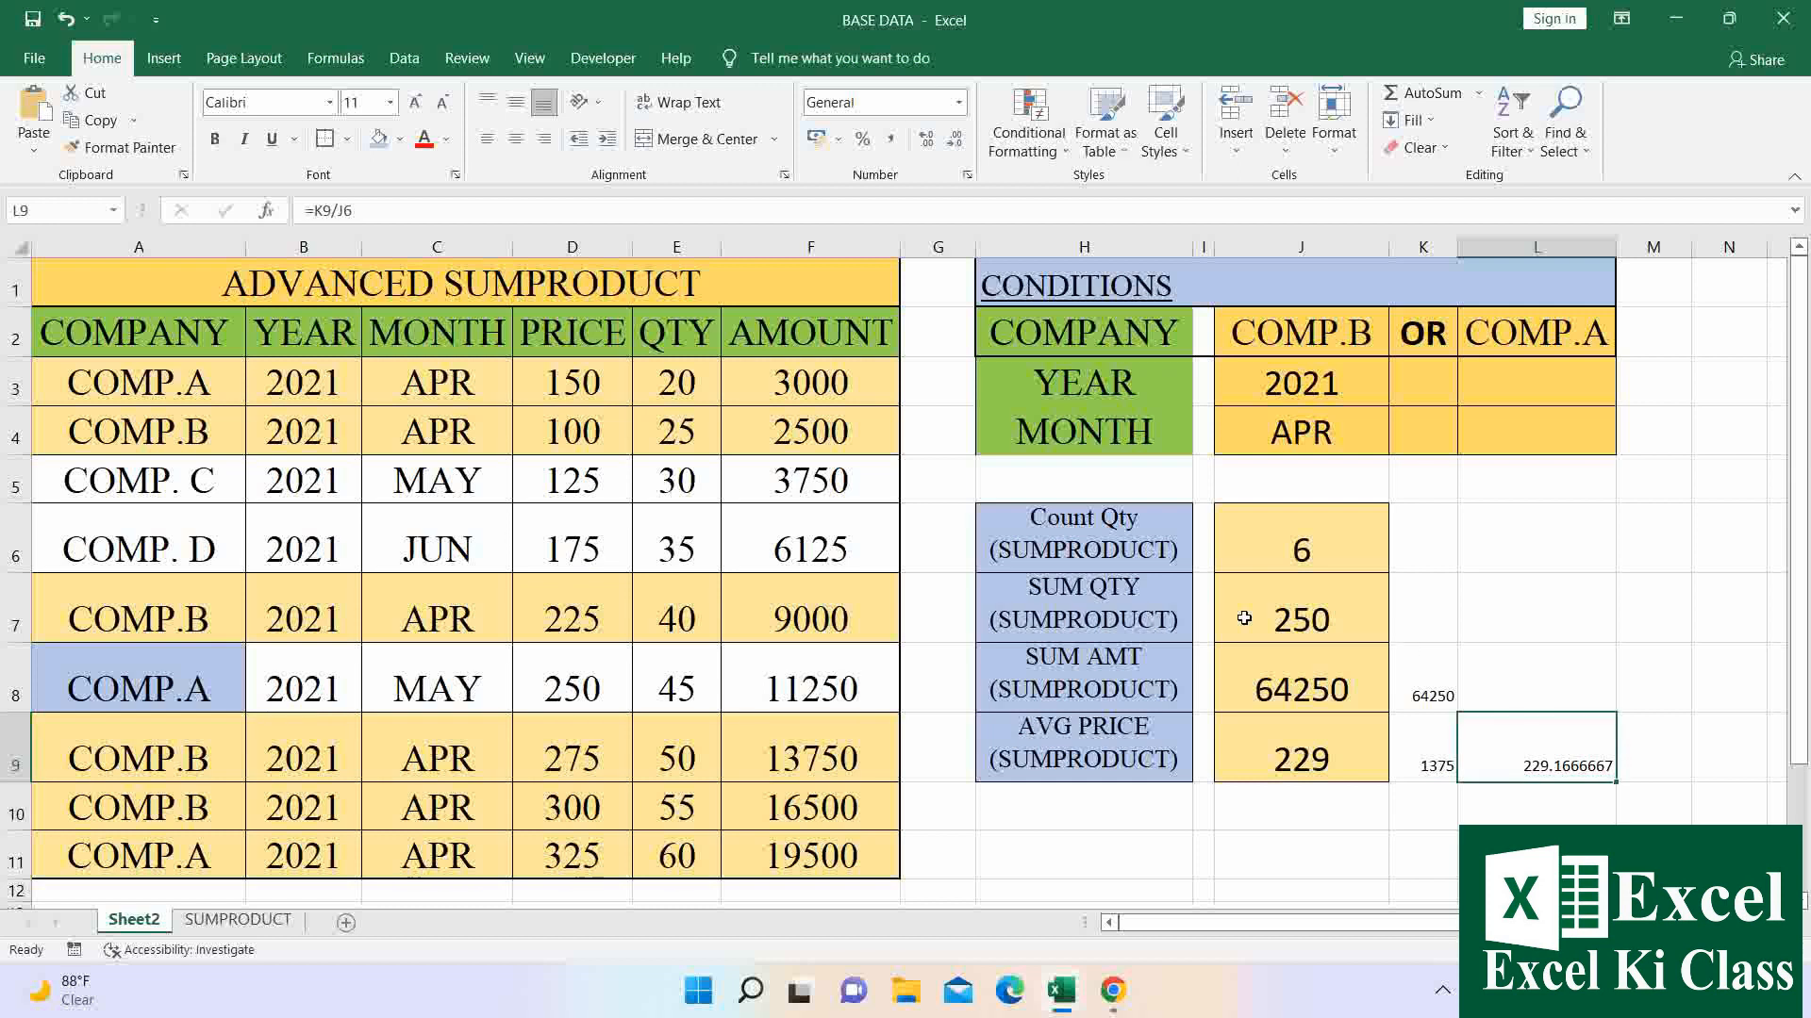
Look over the basic example on the SUMPRODUCT sheet and return to Sheet2.
{"action": "key", "text": "ctrl+Page_Down"}
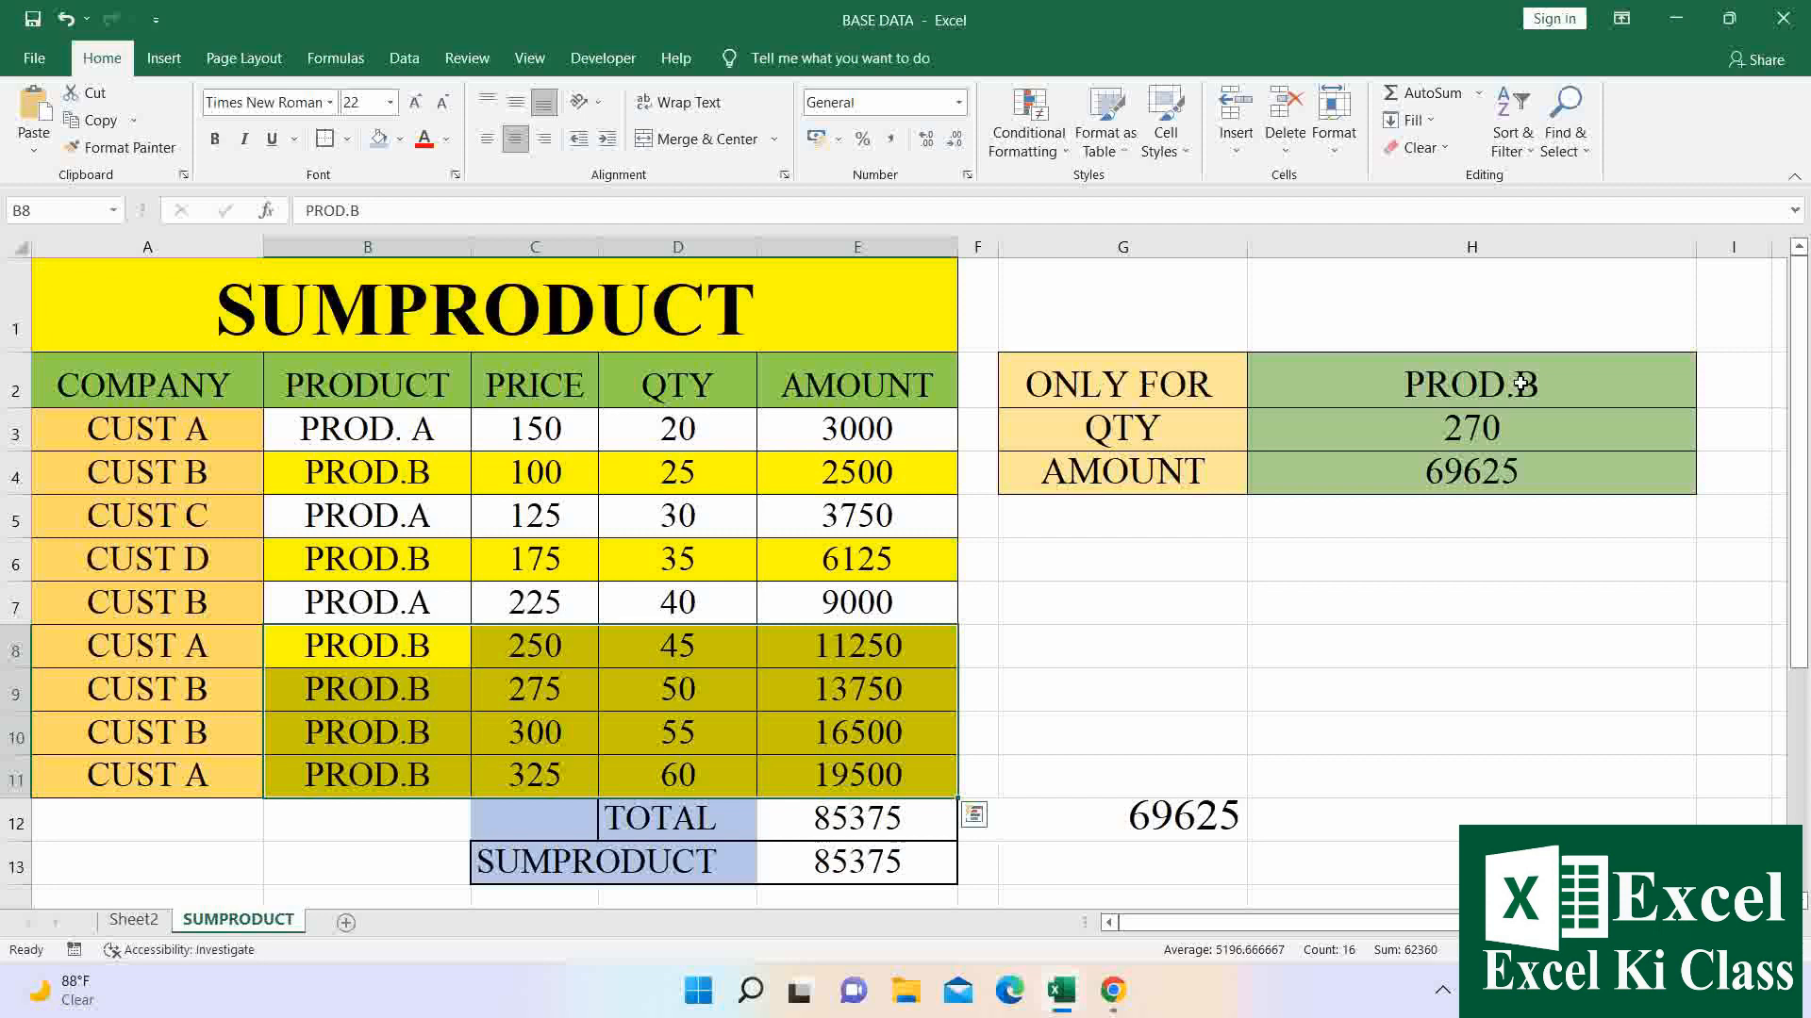
{"action": "key", "text": "ctrl+Page_Up"}
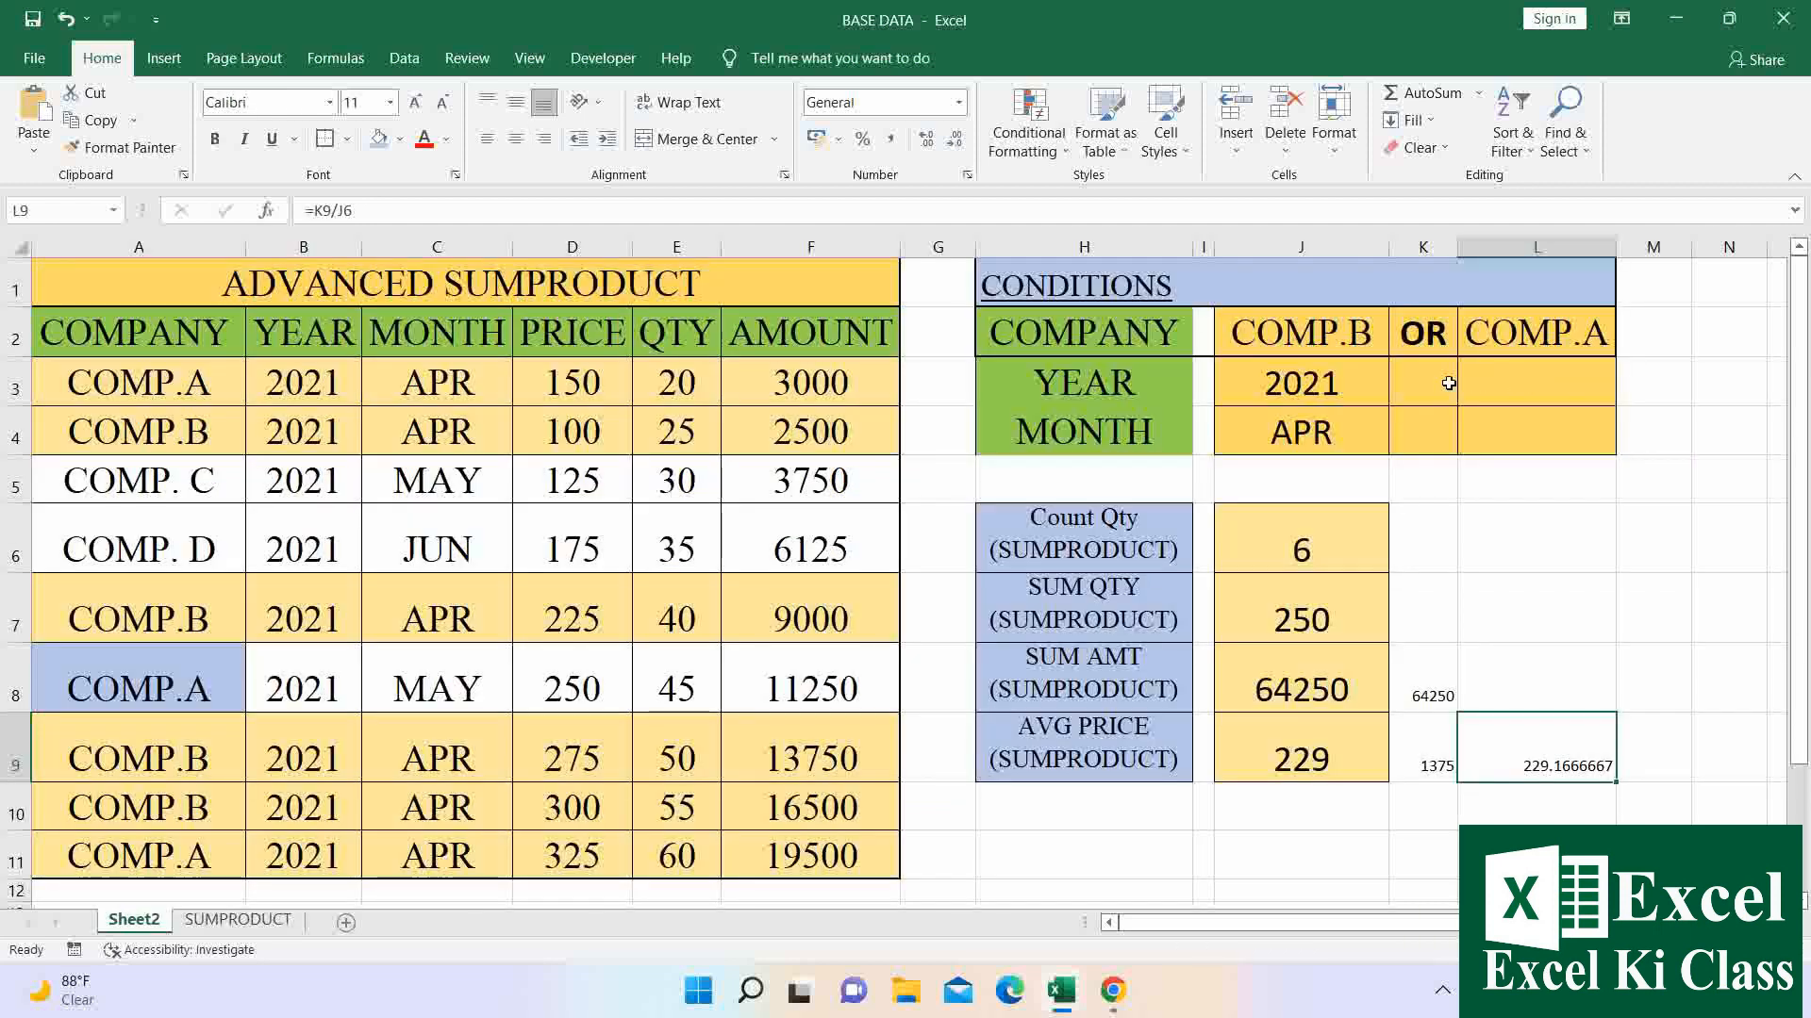